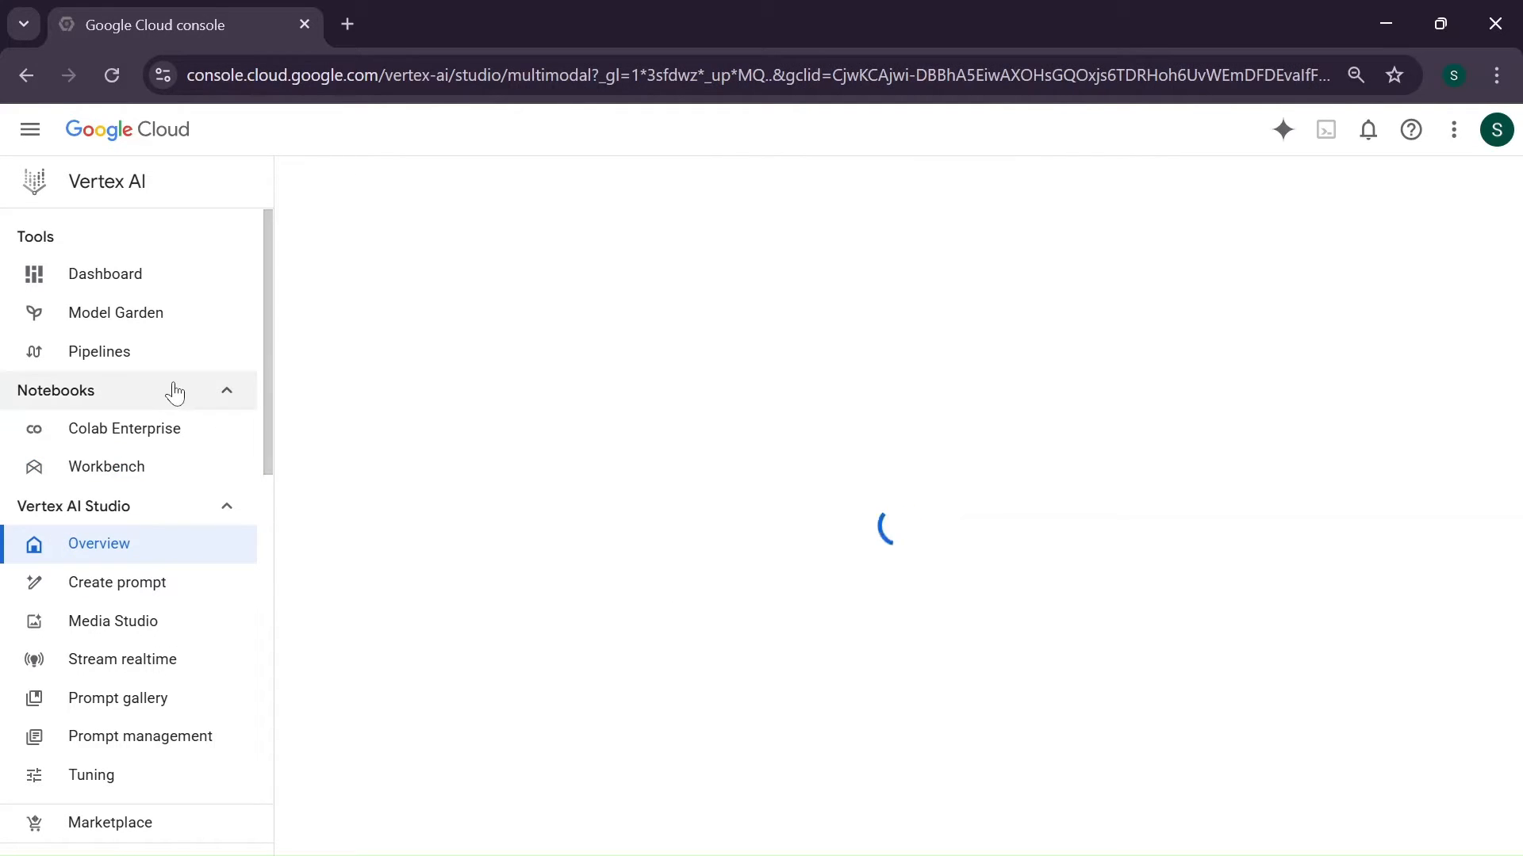
- Go to the Google Cloud welcome page and check which project is selected in the project picker
{"action": "left_click", "coordinate": [138, 137]}
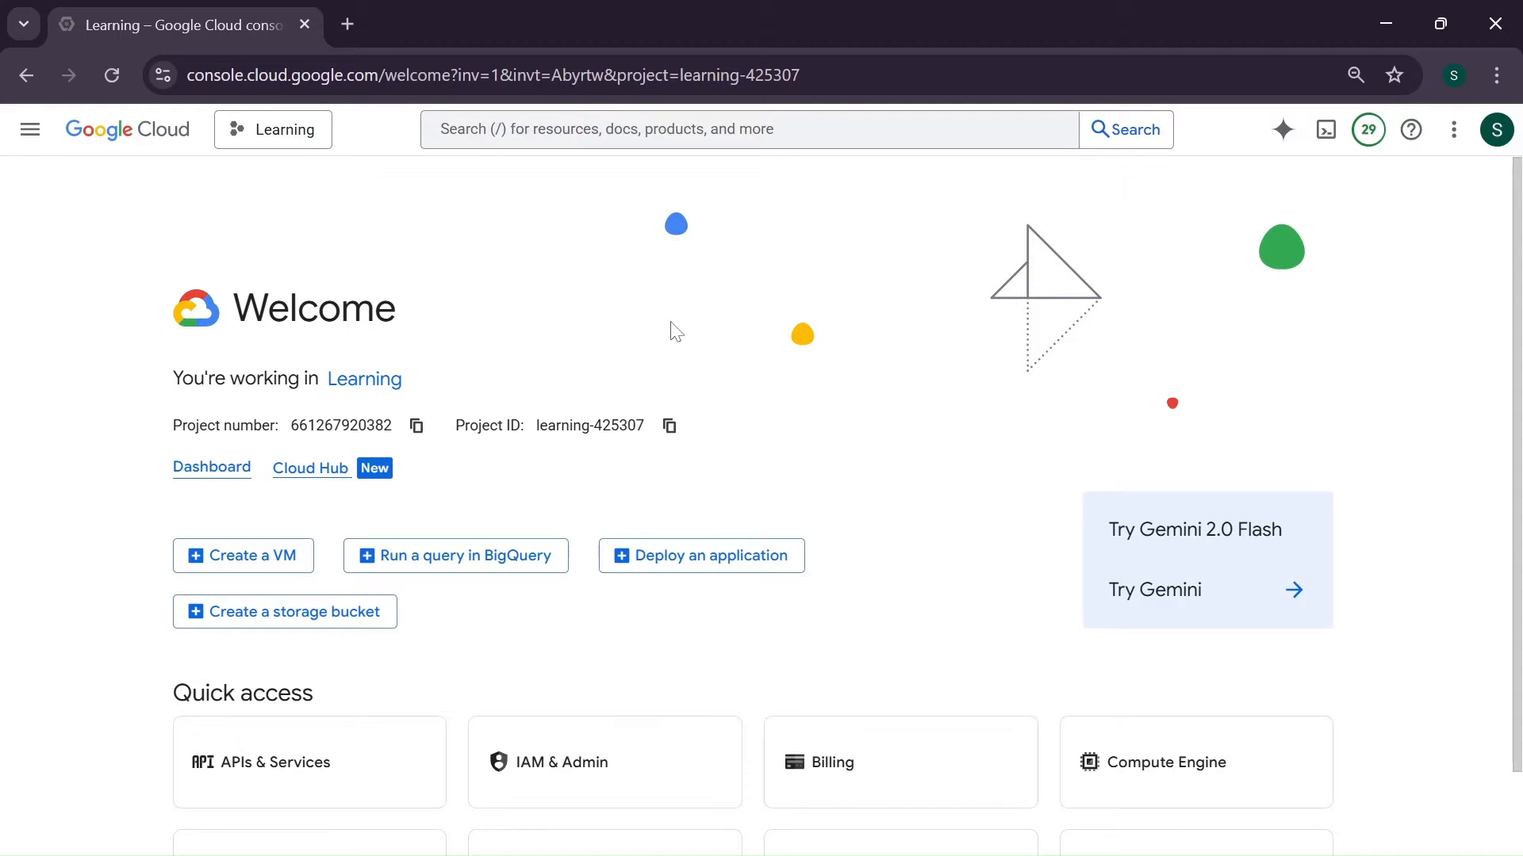
{"action": "scroll", "coordinate": [675, 331], "scroll_direction": "down", "scroll_amount": 2}
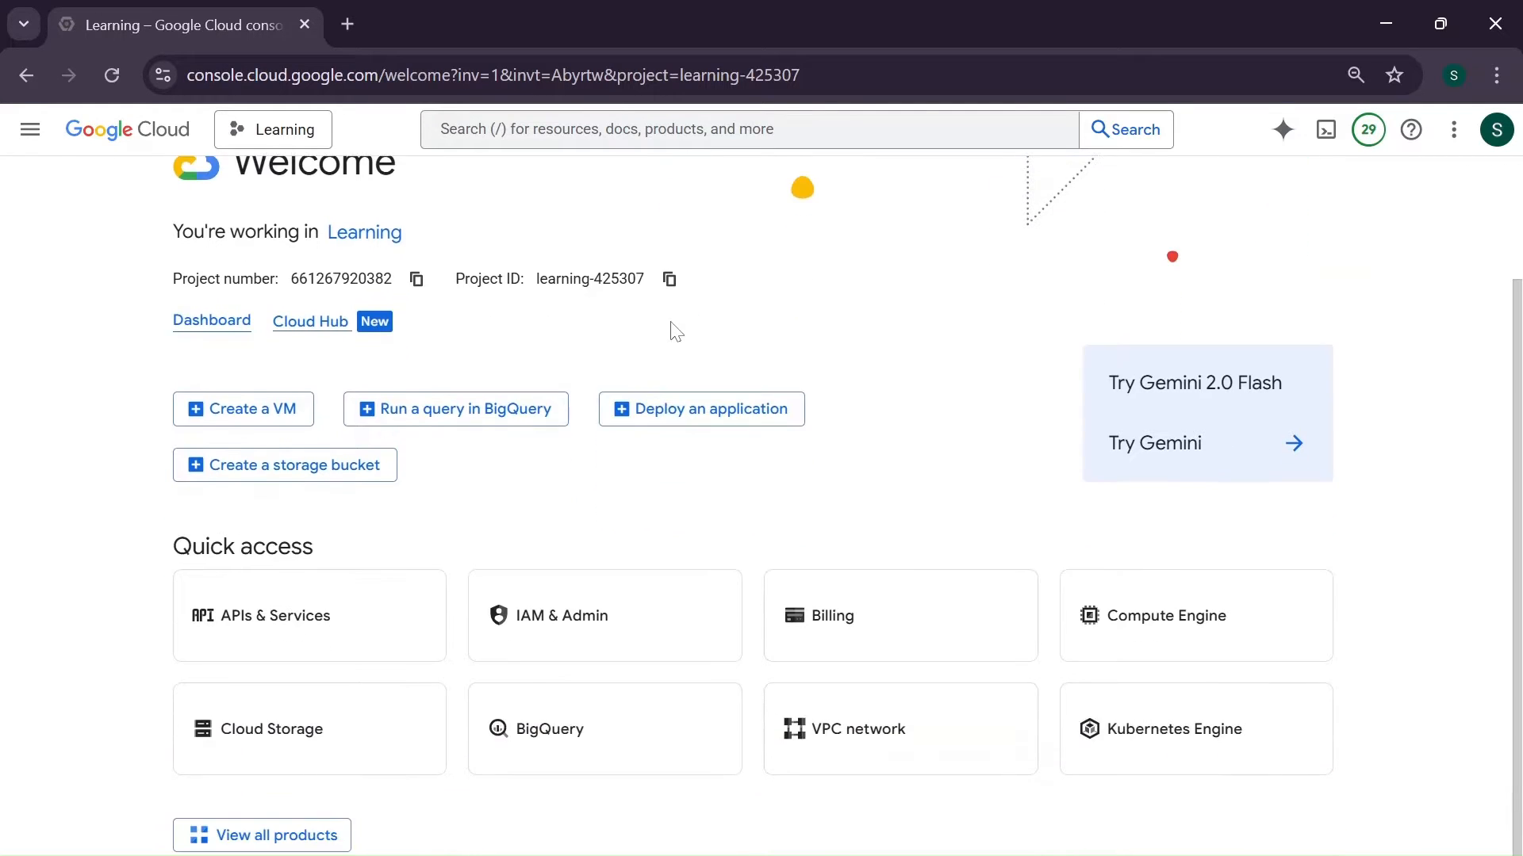
{"action": "scroll", "coordinate": [676, 331], "scroll_direction": "up", "scroll_amount": 2}
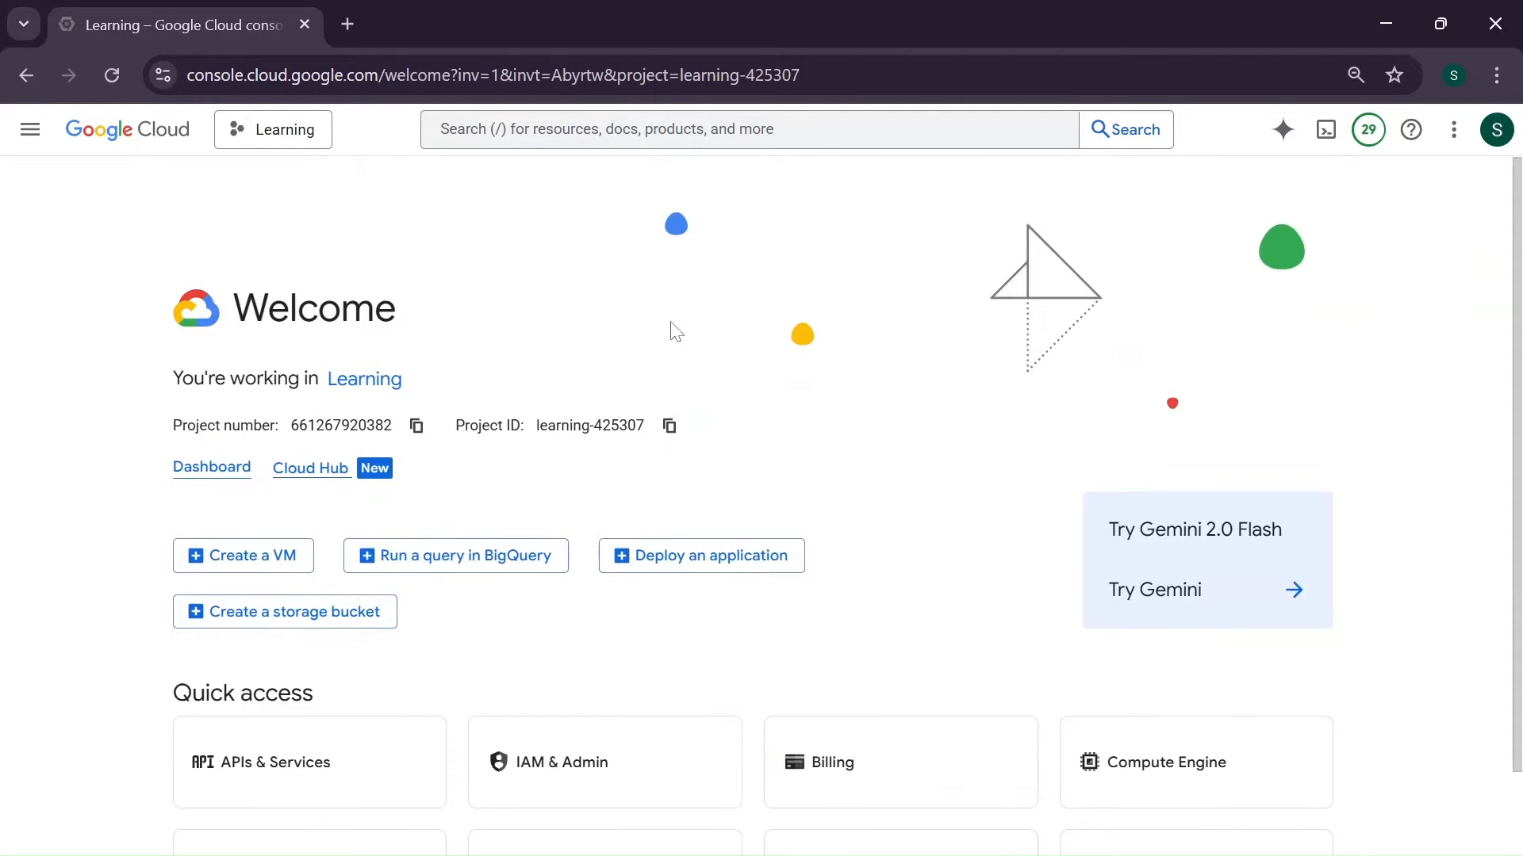
{"action": "left_click", "coordinate": [258, 139]}
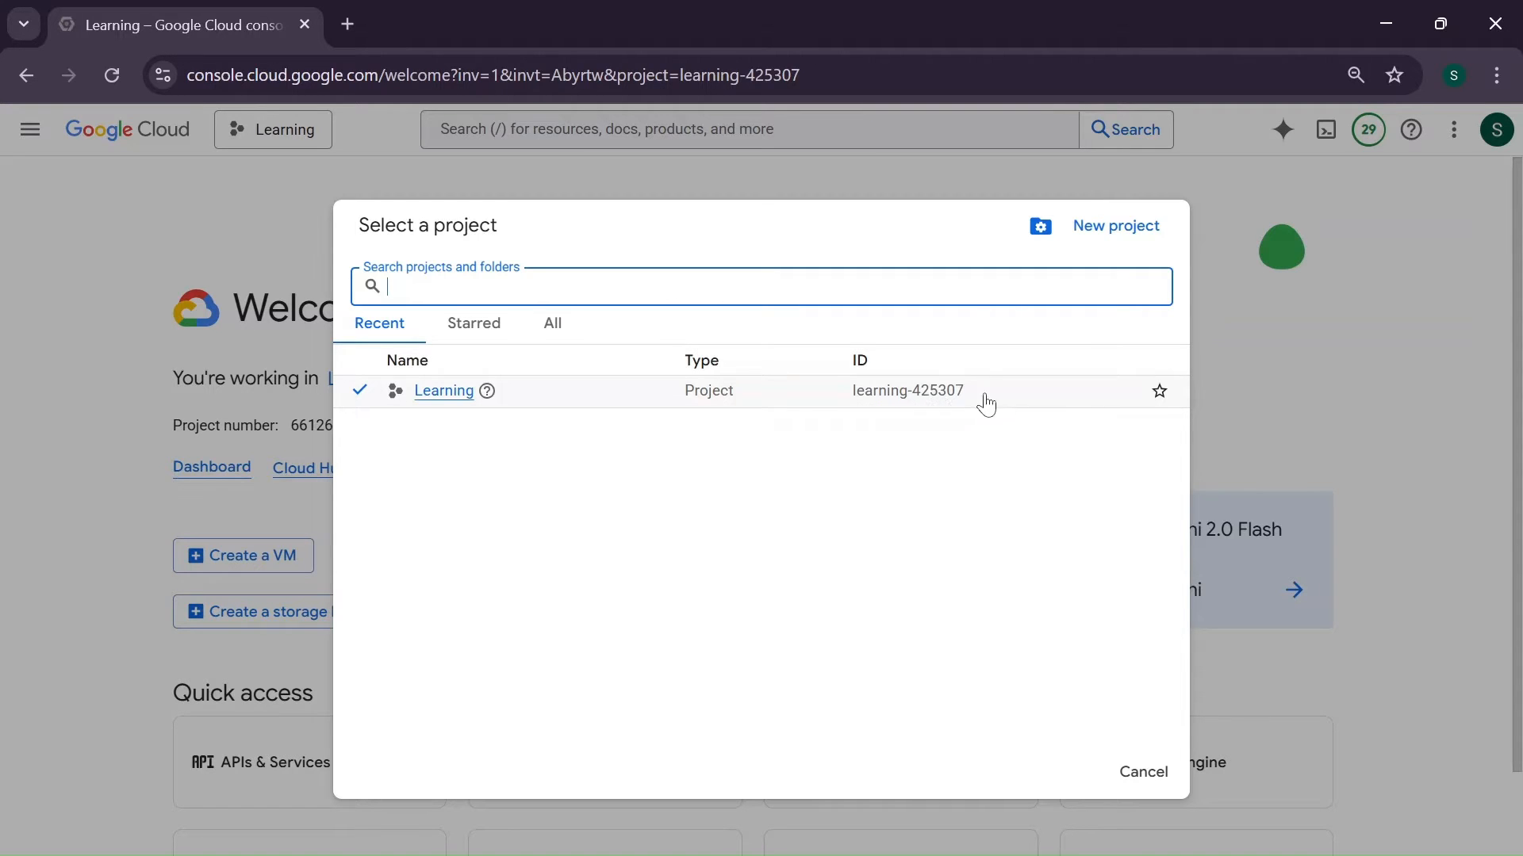
{"action": "left_click", "coordinate": [296, 203]}
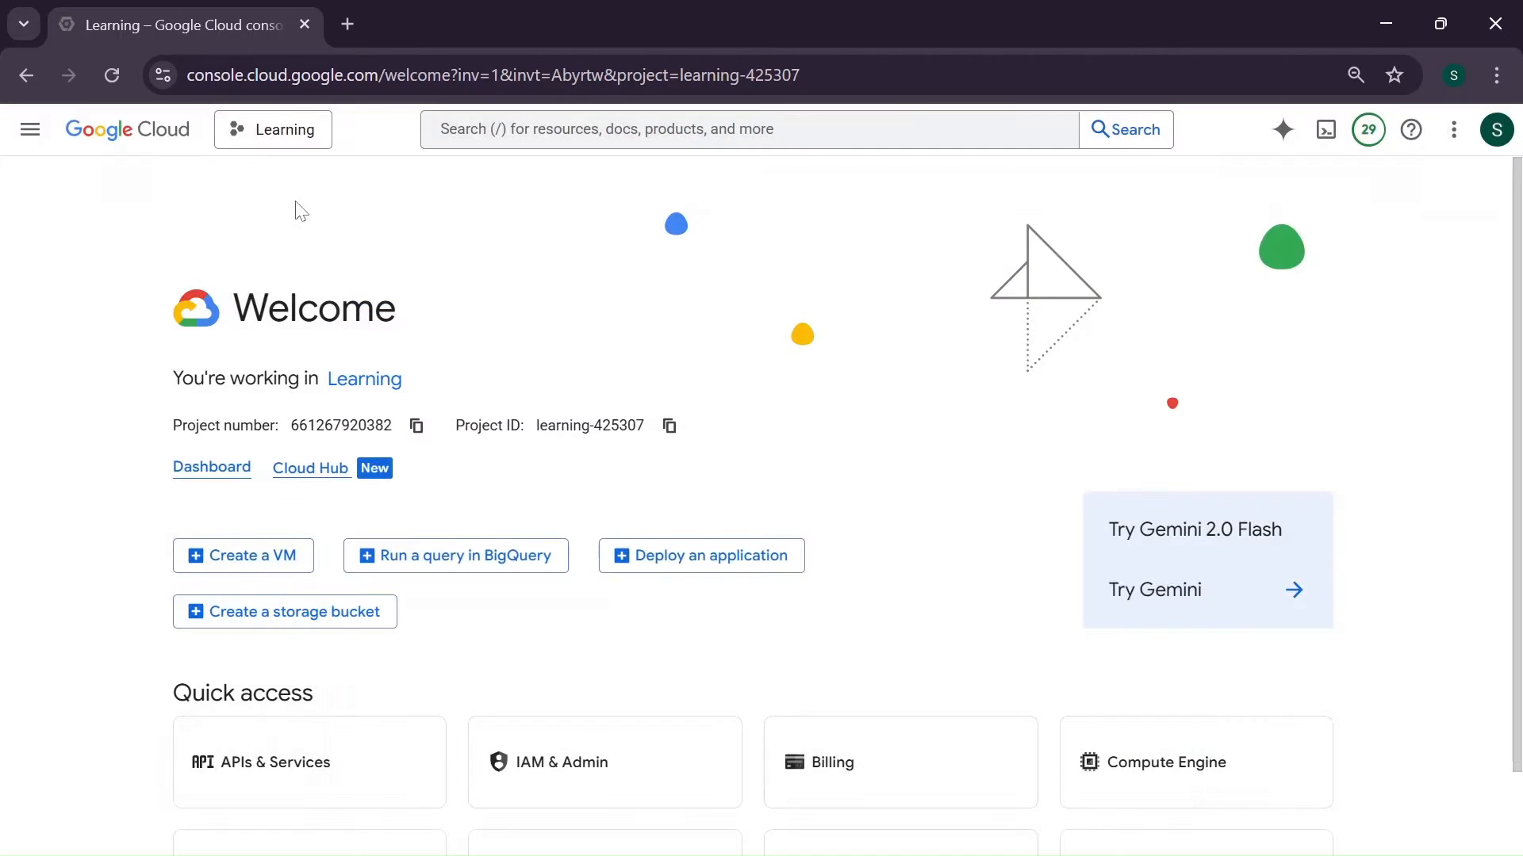
{"action": "scroll", "coordinate": [279, 726], "scroll_direction": "down", "scroll_amount": 2}
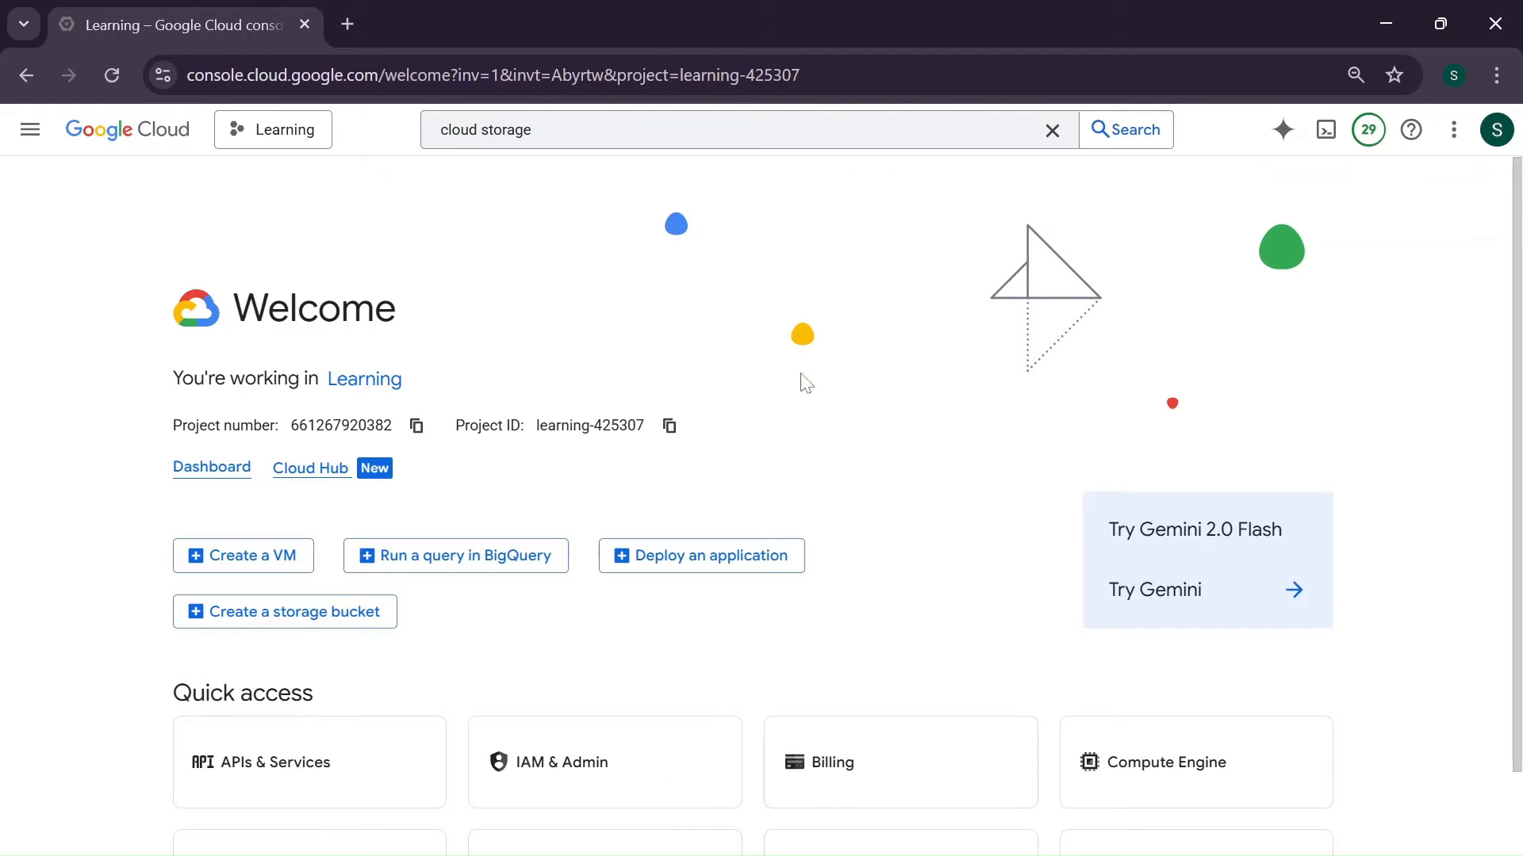
- Find Cloud Storage with the search "cloud storage" and start creating a new bucket
{"action": "left_click", "coordinate": [663, 145]}
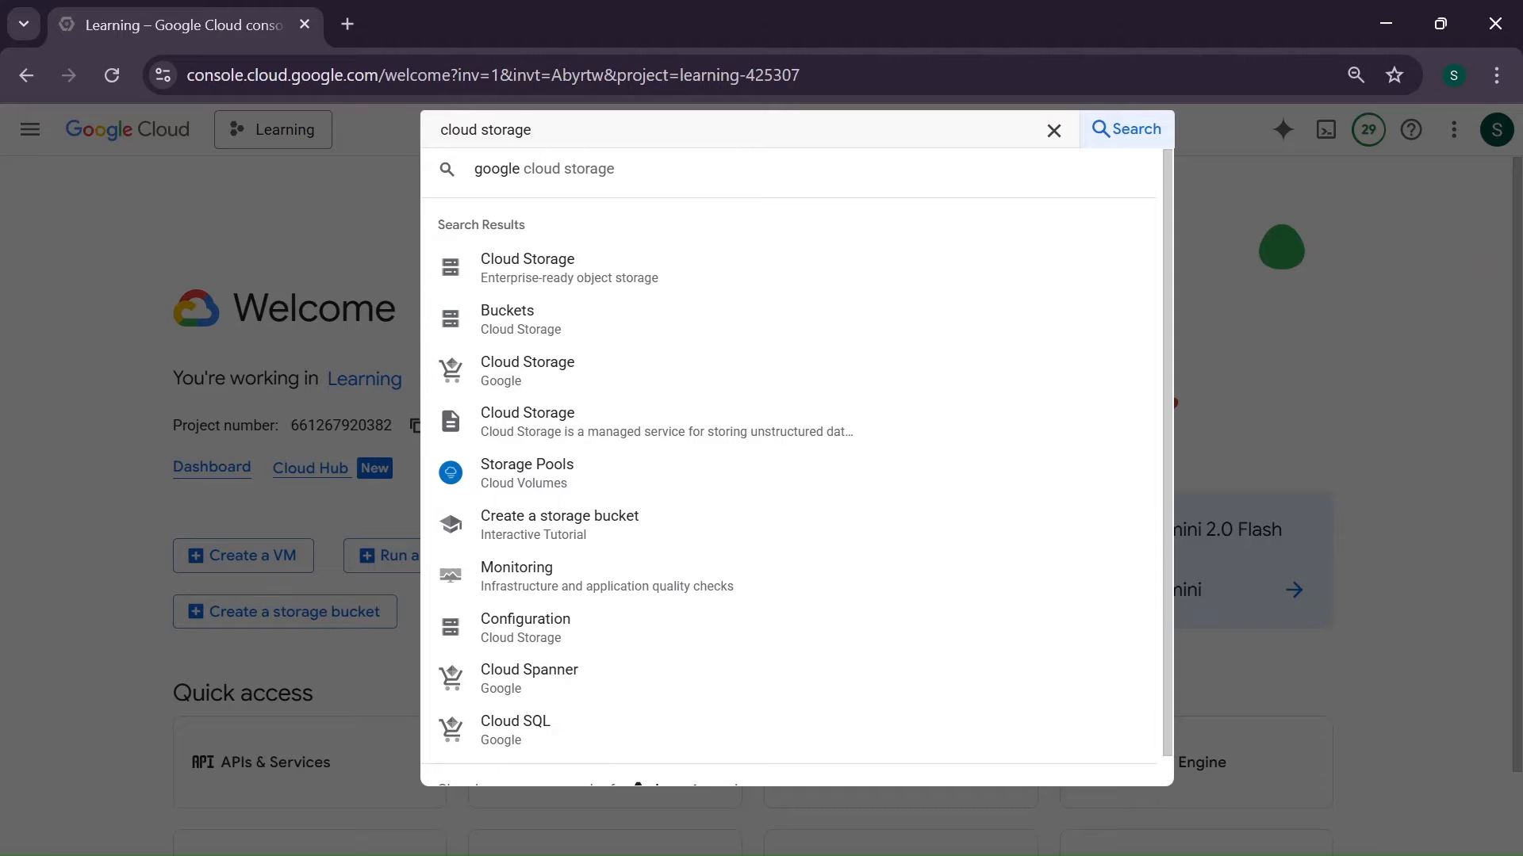
{"action": "left_click", "coordinate": [611, 269]}
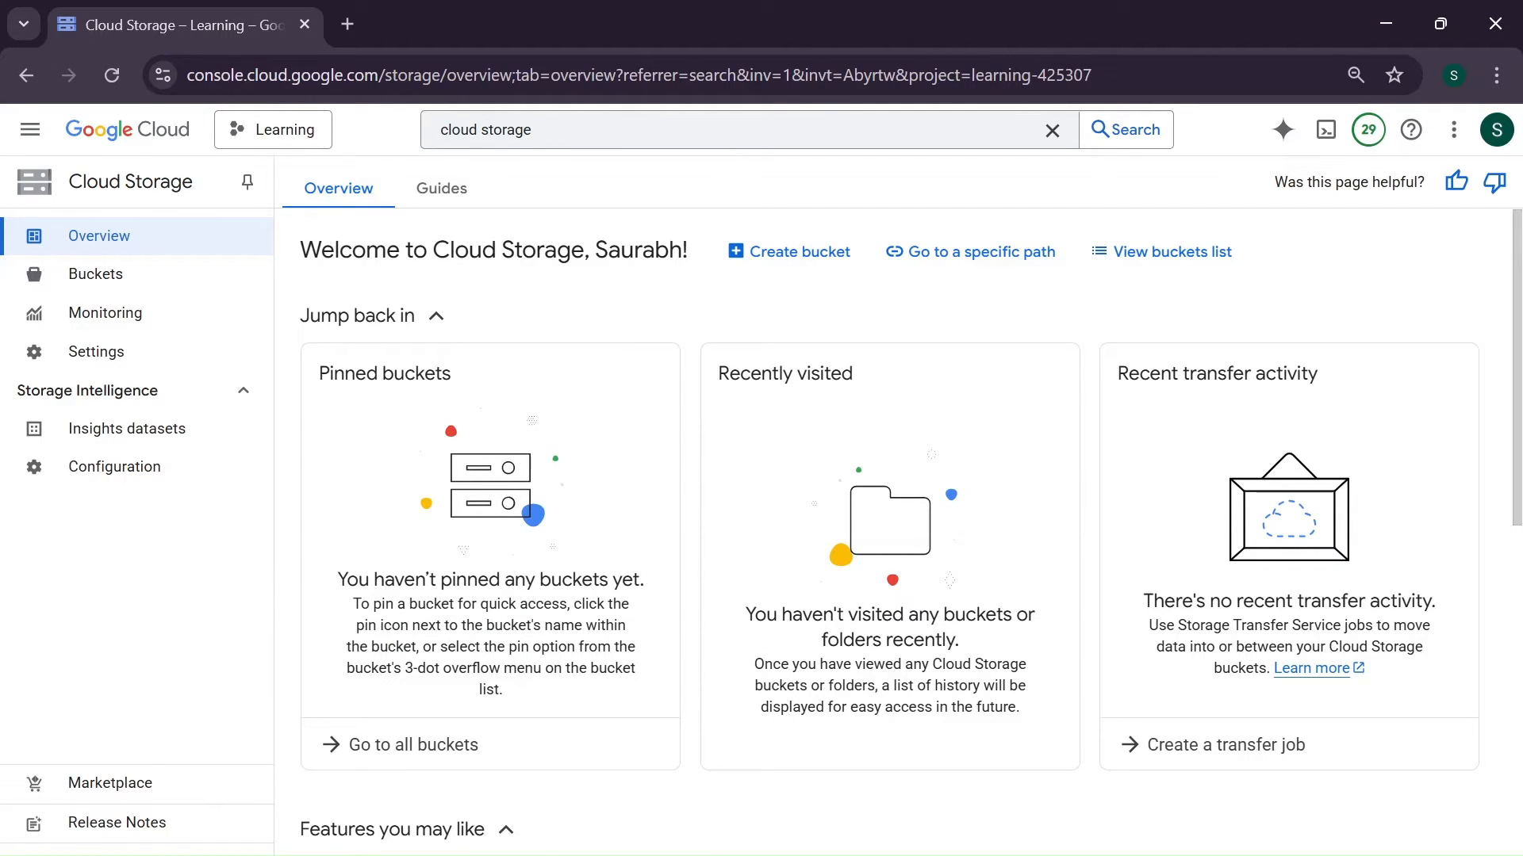
{"action": "left_click", "coordinate": [785, 255]}
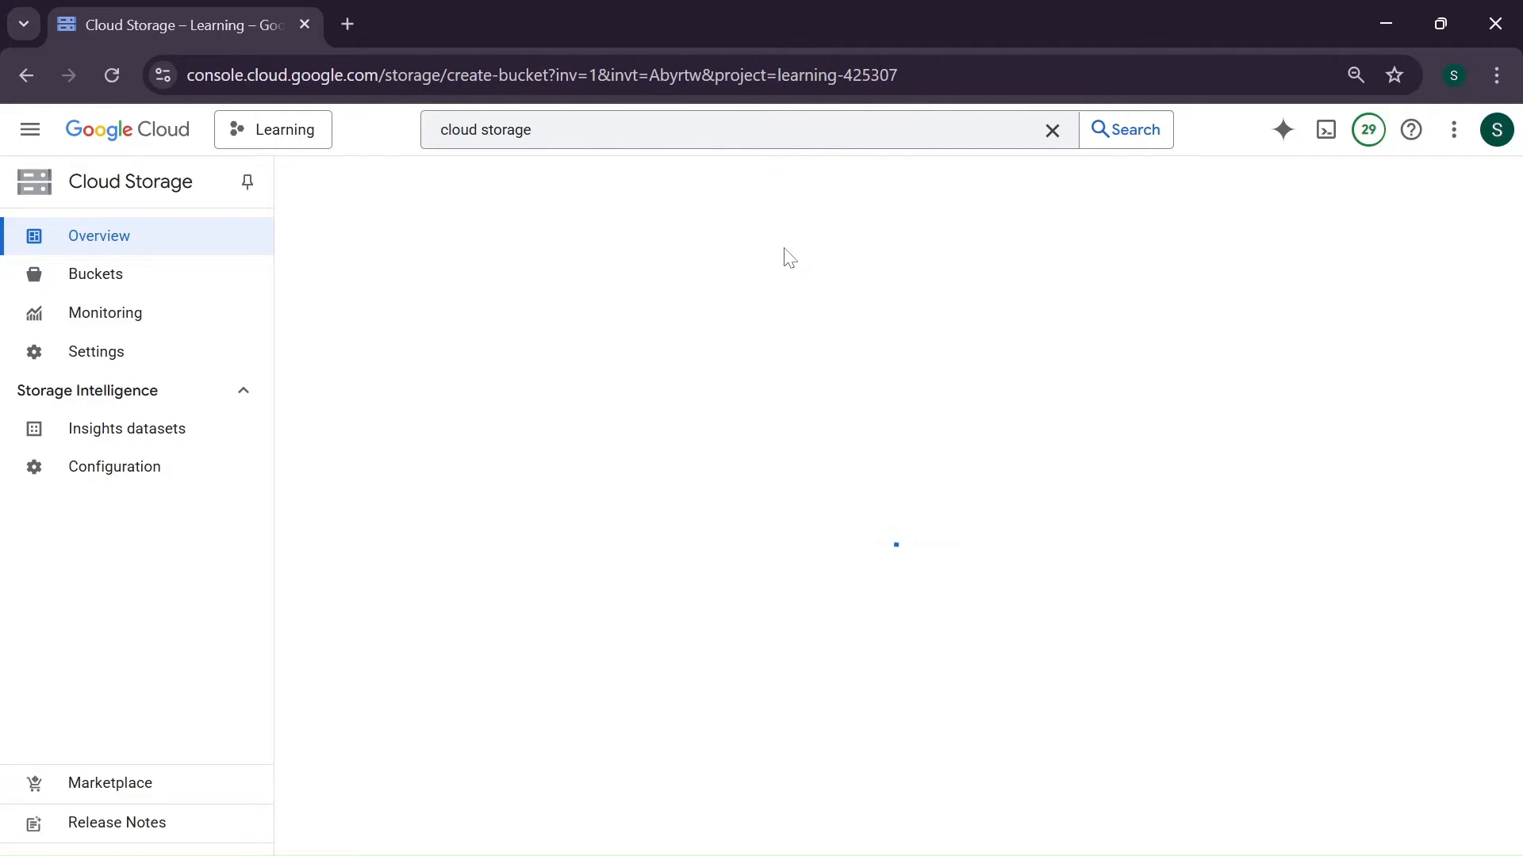
- Name the new bucket dev1-source-etl and continue to its location settings
{"action": "left_click", "coordinate": [679, 340]}
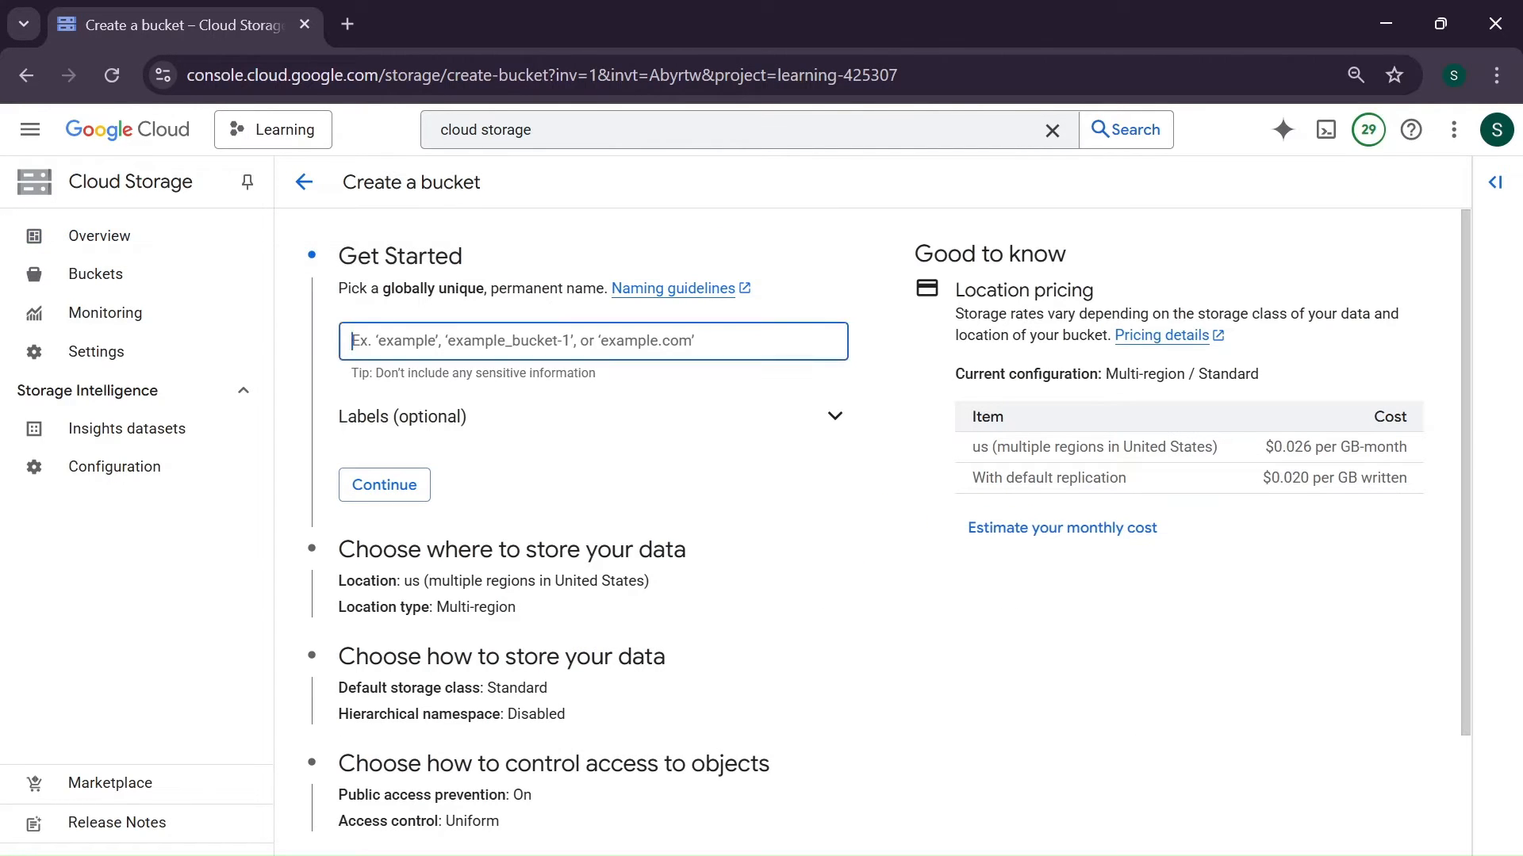
{"action": "type", "text": "dev"}
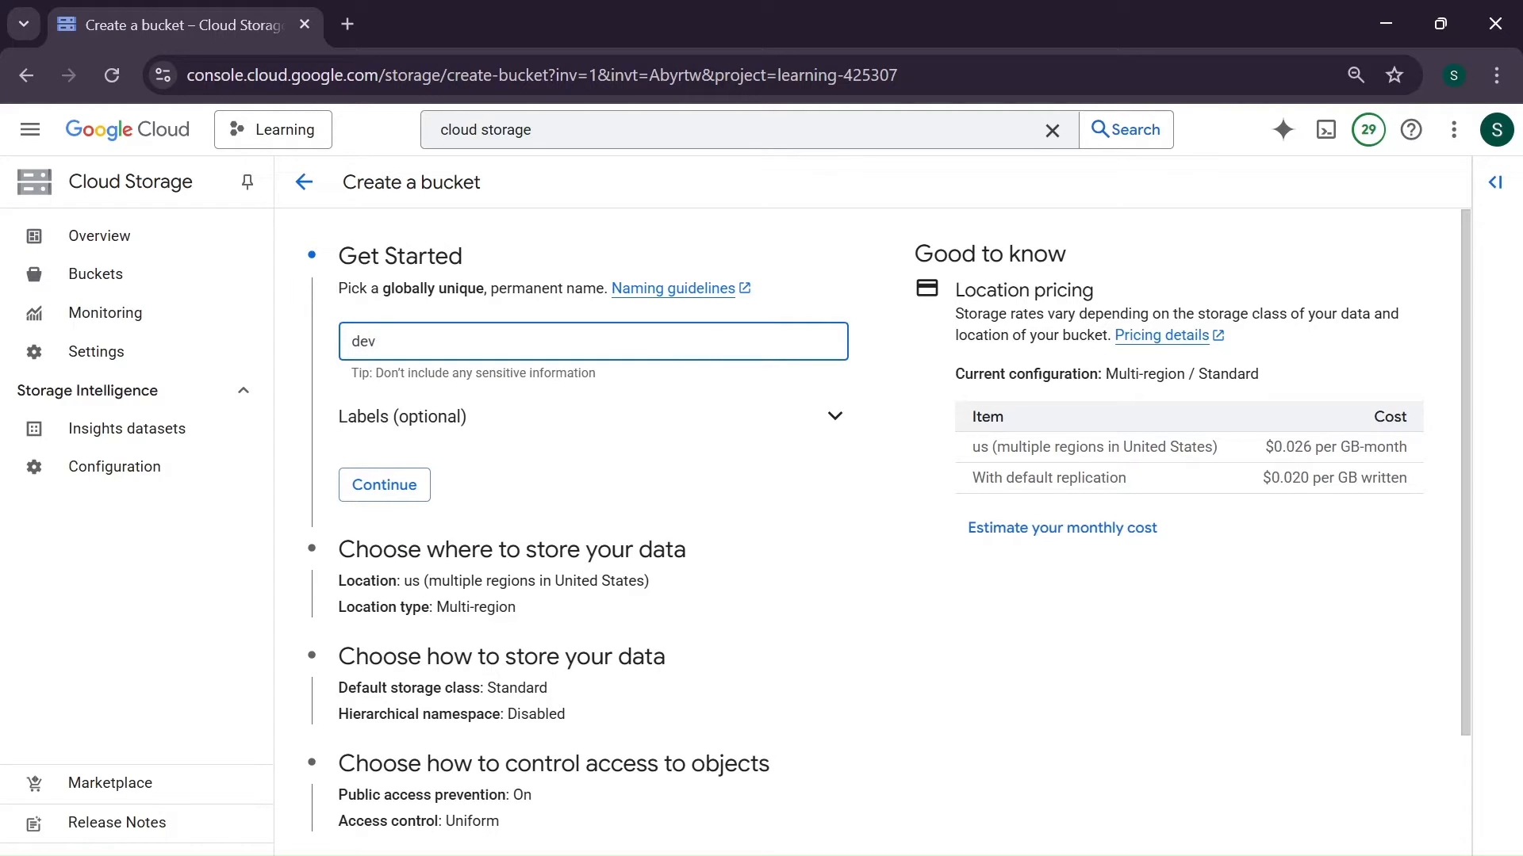
{"action": "type", "text": "1-"}
{"action": "type", "text": "source-etl"}
{"action": "left_click", "coordinate": [382, 491]}
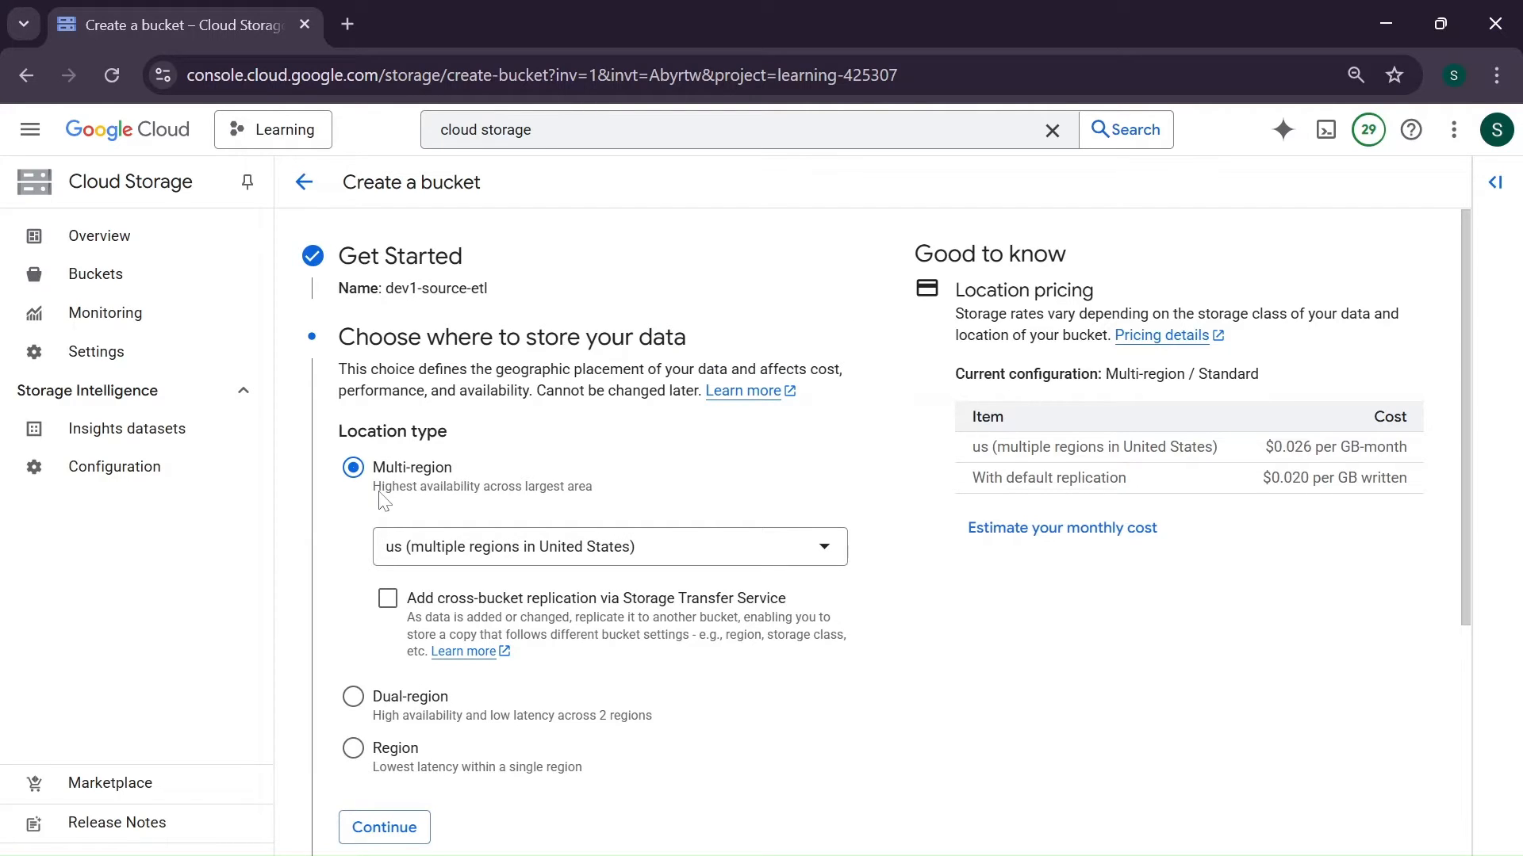
- Set the bucket's location type to Region with us-east1 (South Carolina) and continue to the storage class settings
{"action": "scroll", "coordinate": [383, 499], "scroll_direction": "down", "scroll_amount": 1}
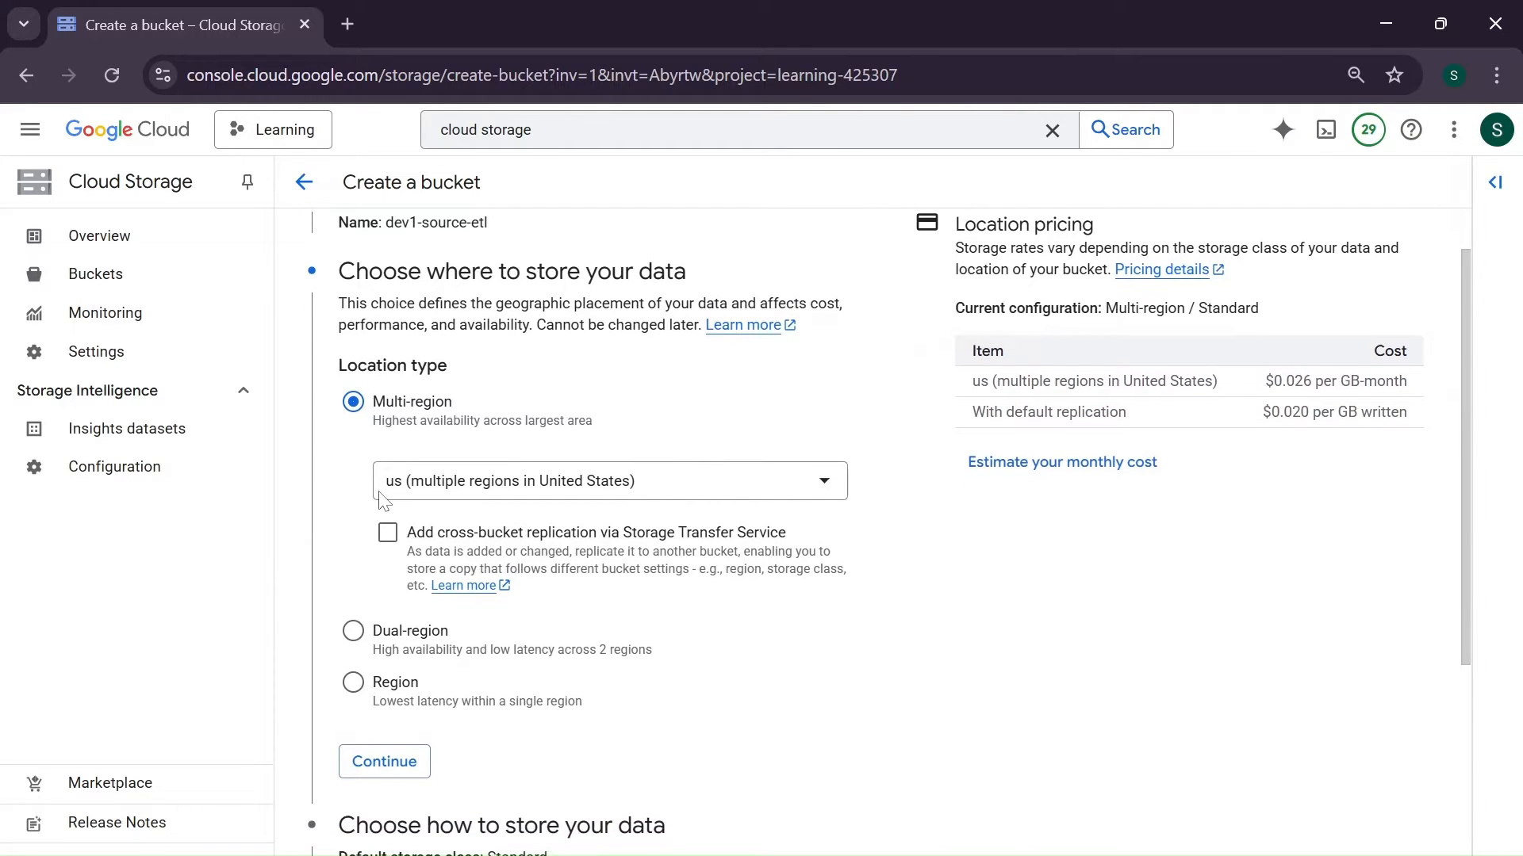
{"action": "scroll", "coordinate": [382, 501], "scroll_direction": "down", "scroll_amount": 1}
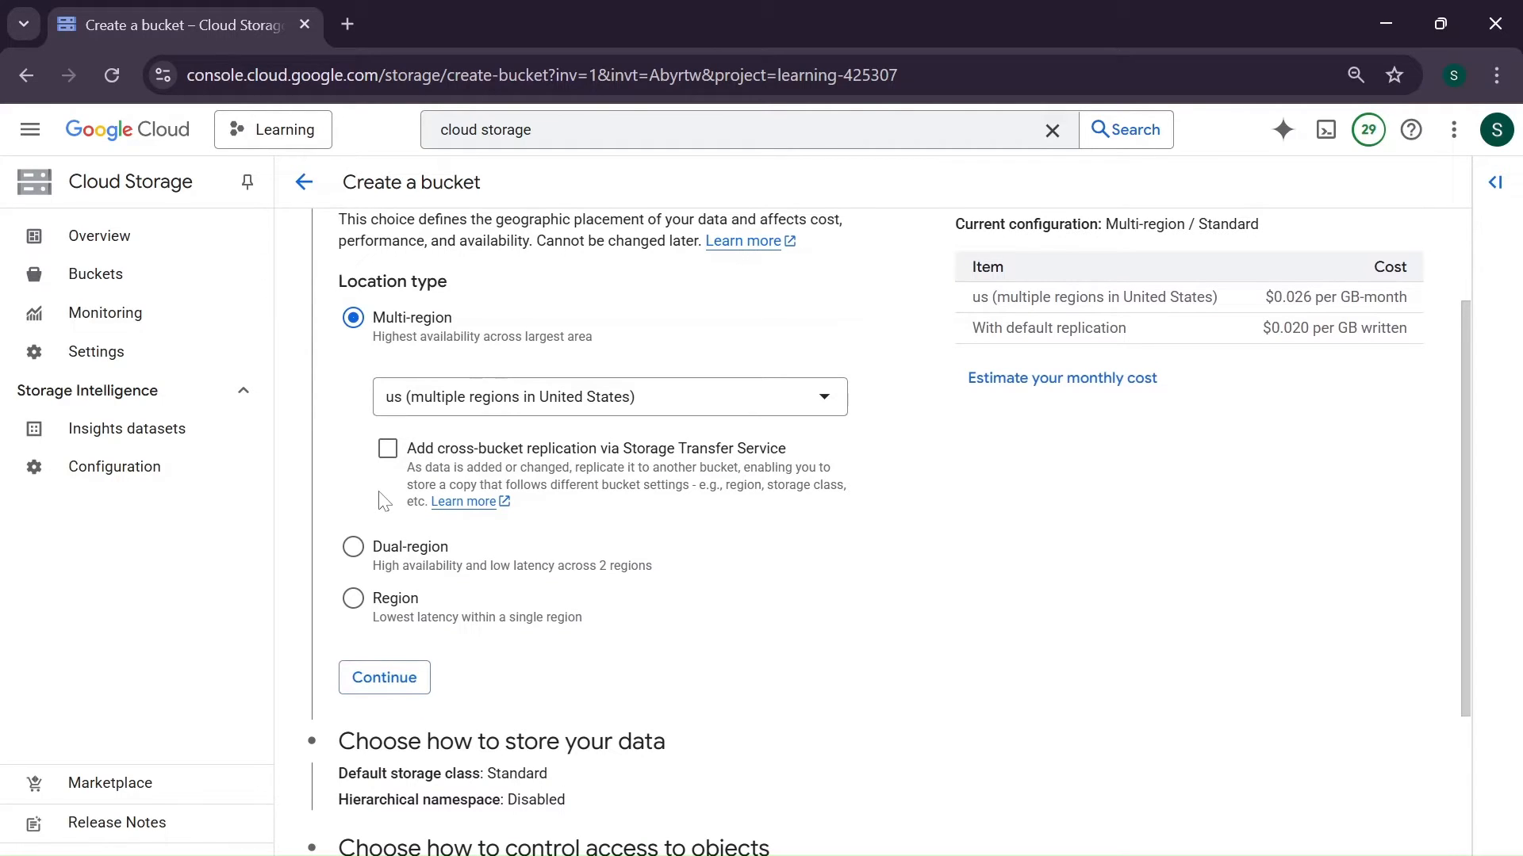
{"action": "left_click", "coordinate": [353, 599]}
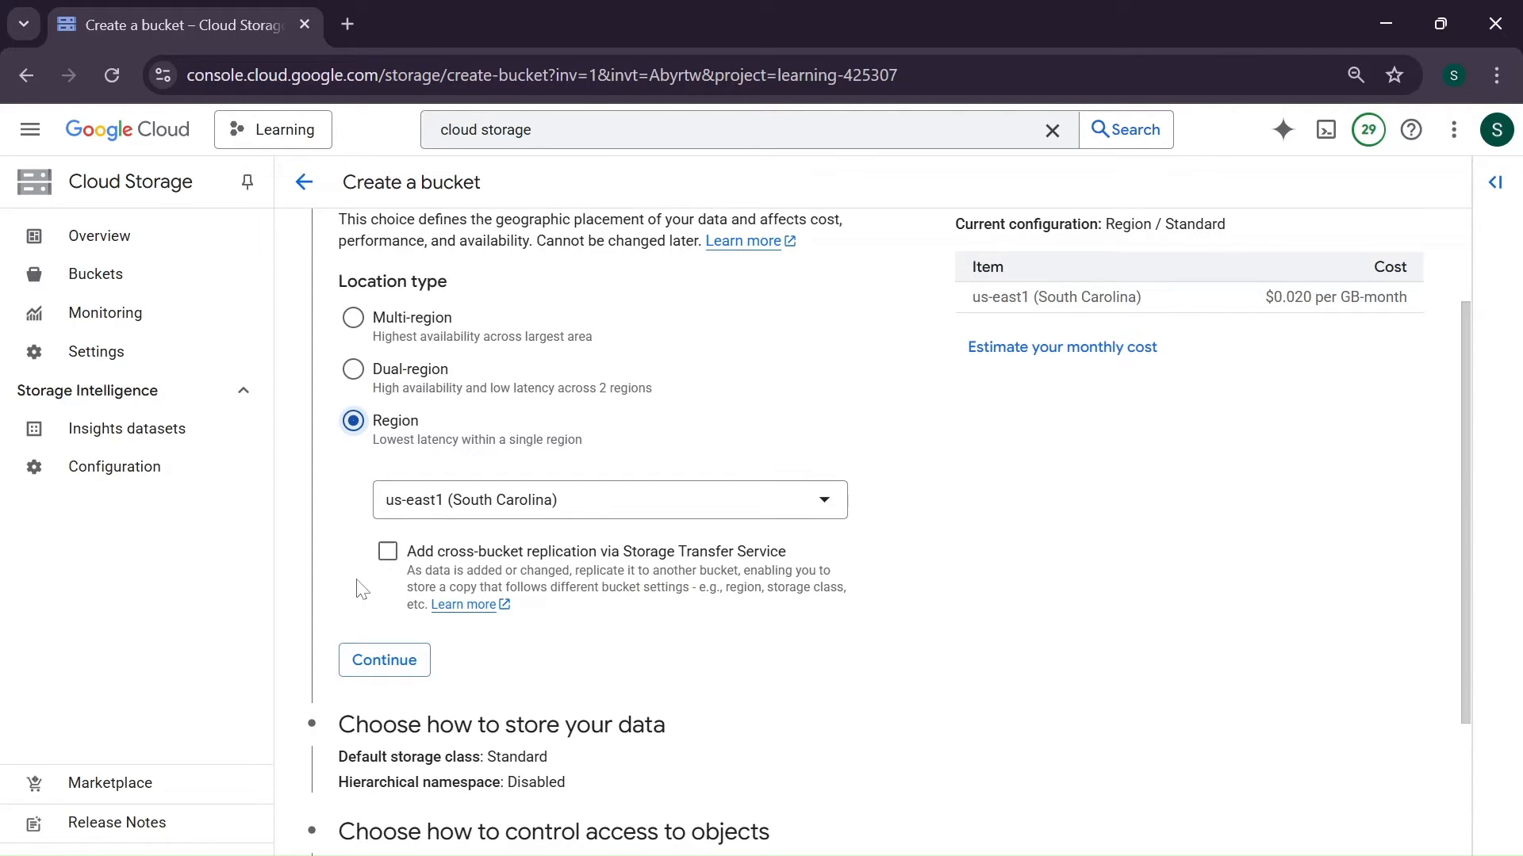
{"action": "left_click", "coordinate": [385, 660]}
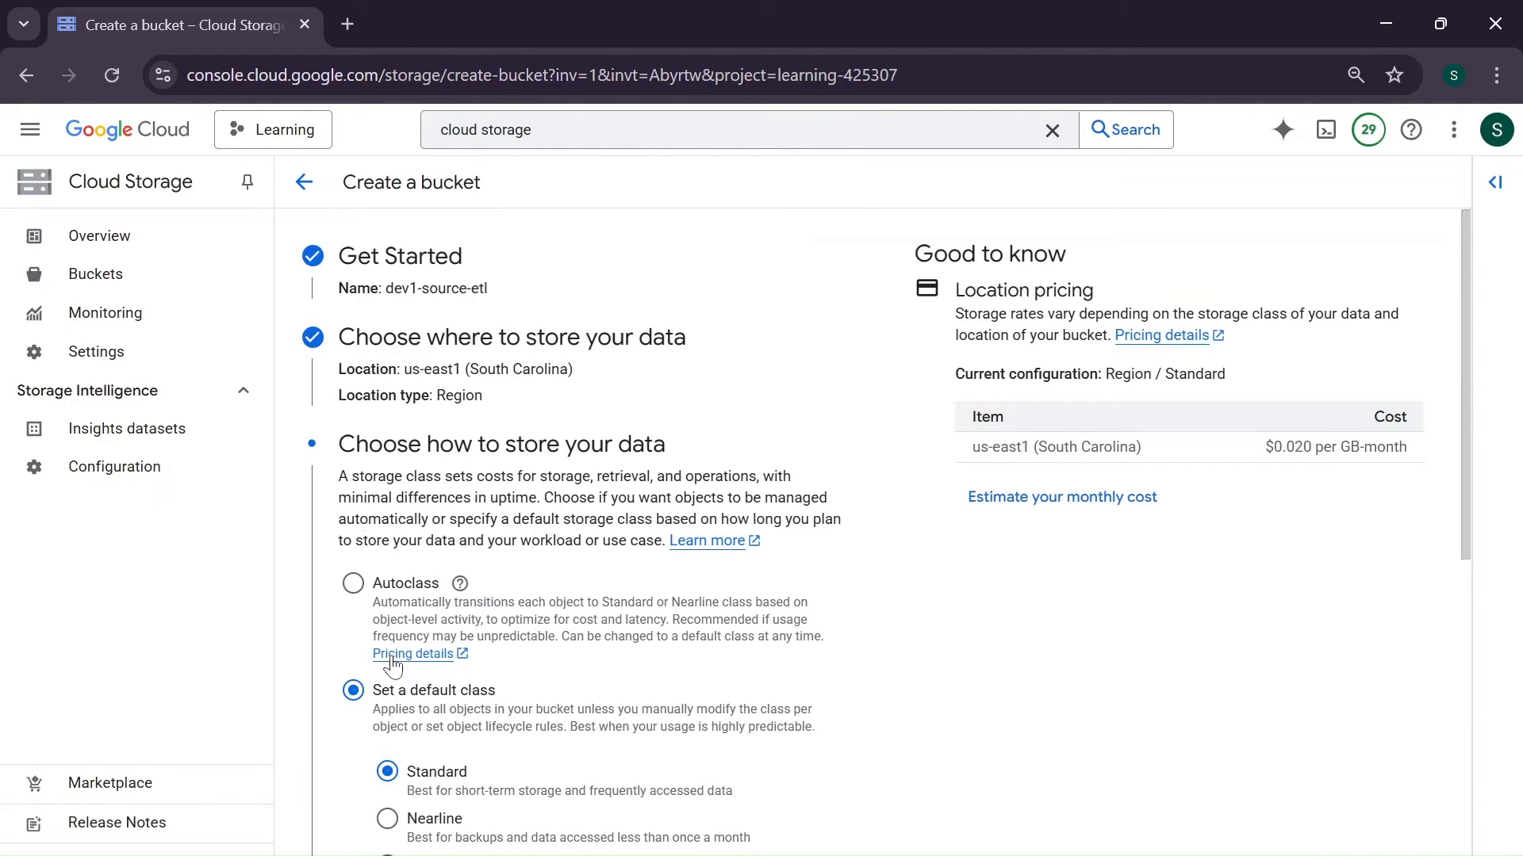
- Create the bucket with the default Standard storage class, keeping public access prevention enforced
{"action": "scroll", "coordinate": [392, 666], "scroll_direction": "down", "scroll_amount": 2}
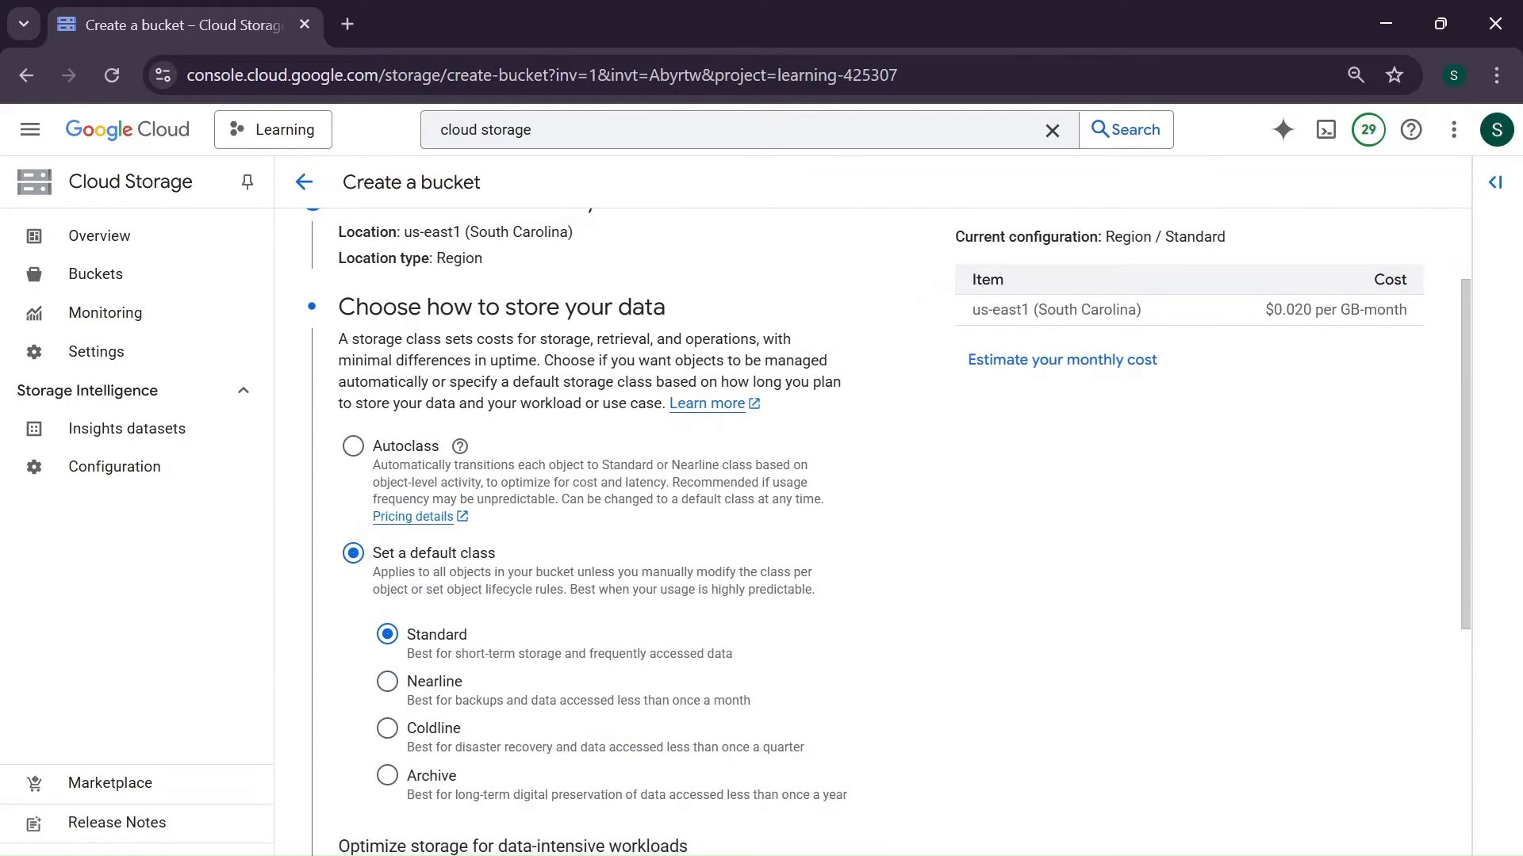
{"action": "scroll", "coordinate": [410, 639], "scroll_direction": "down", "scroll_amount": 1}
{"action": "scroll", "coordinate": [409, 644], "scroll_direction": "down", "scroll_amount": 5}
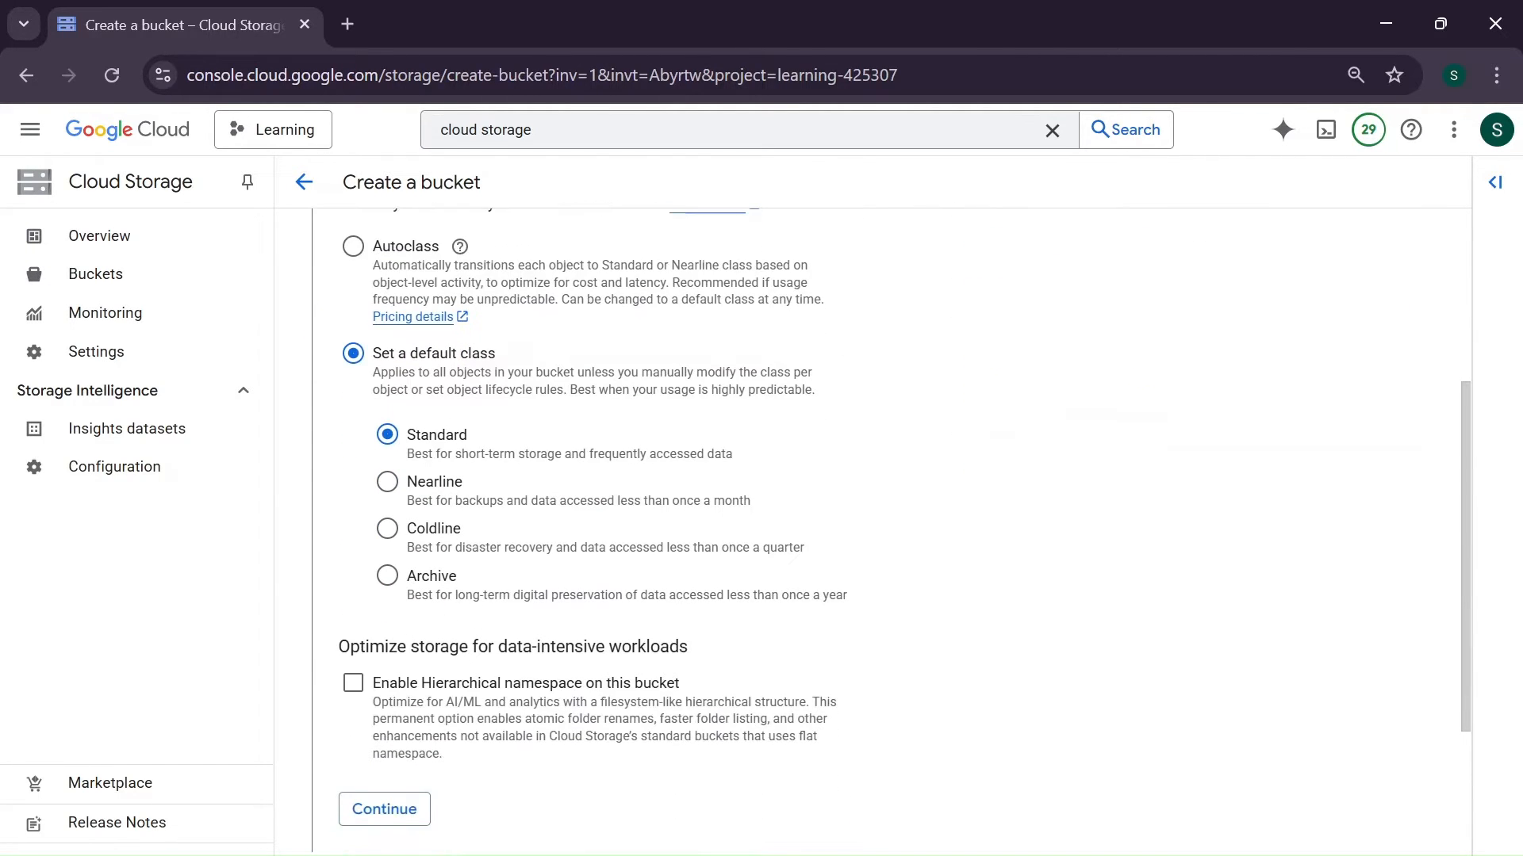
{"action": "scroll", "coordinate": [411, 644], "scroll_direction": "down", "scroll_amount": 2}
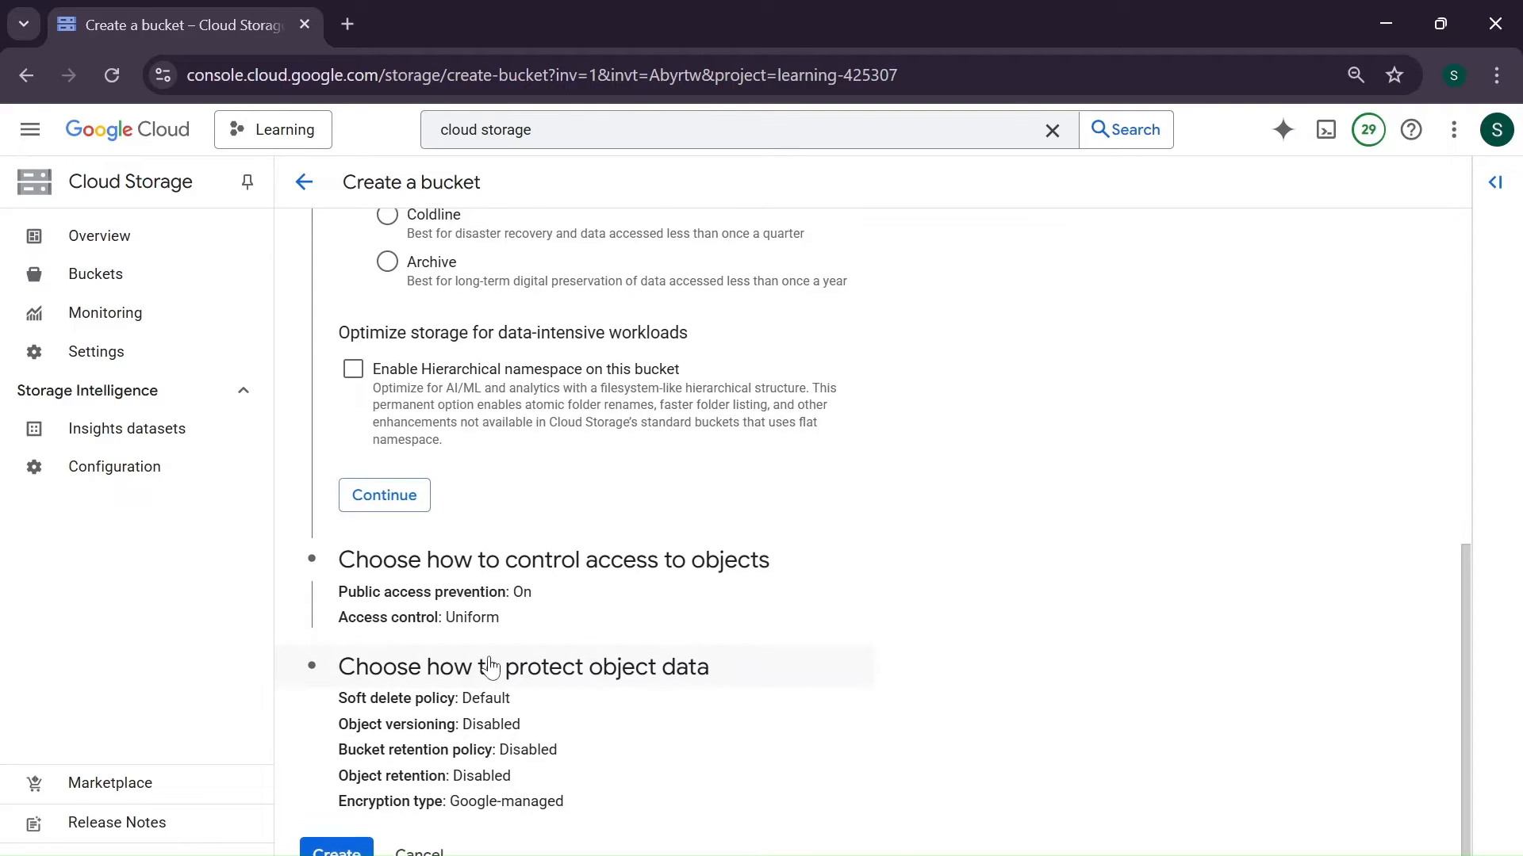
{"action": "left_click", "coordinate": [336, 849]}
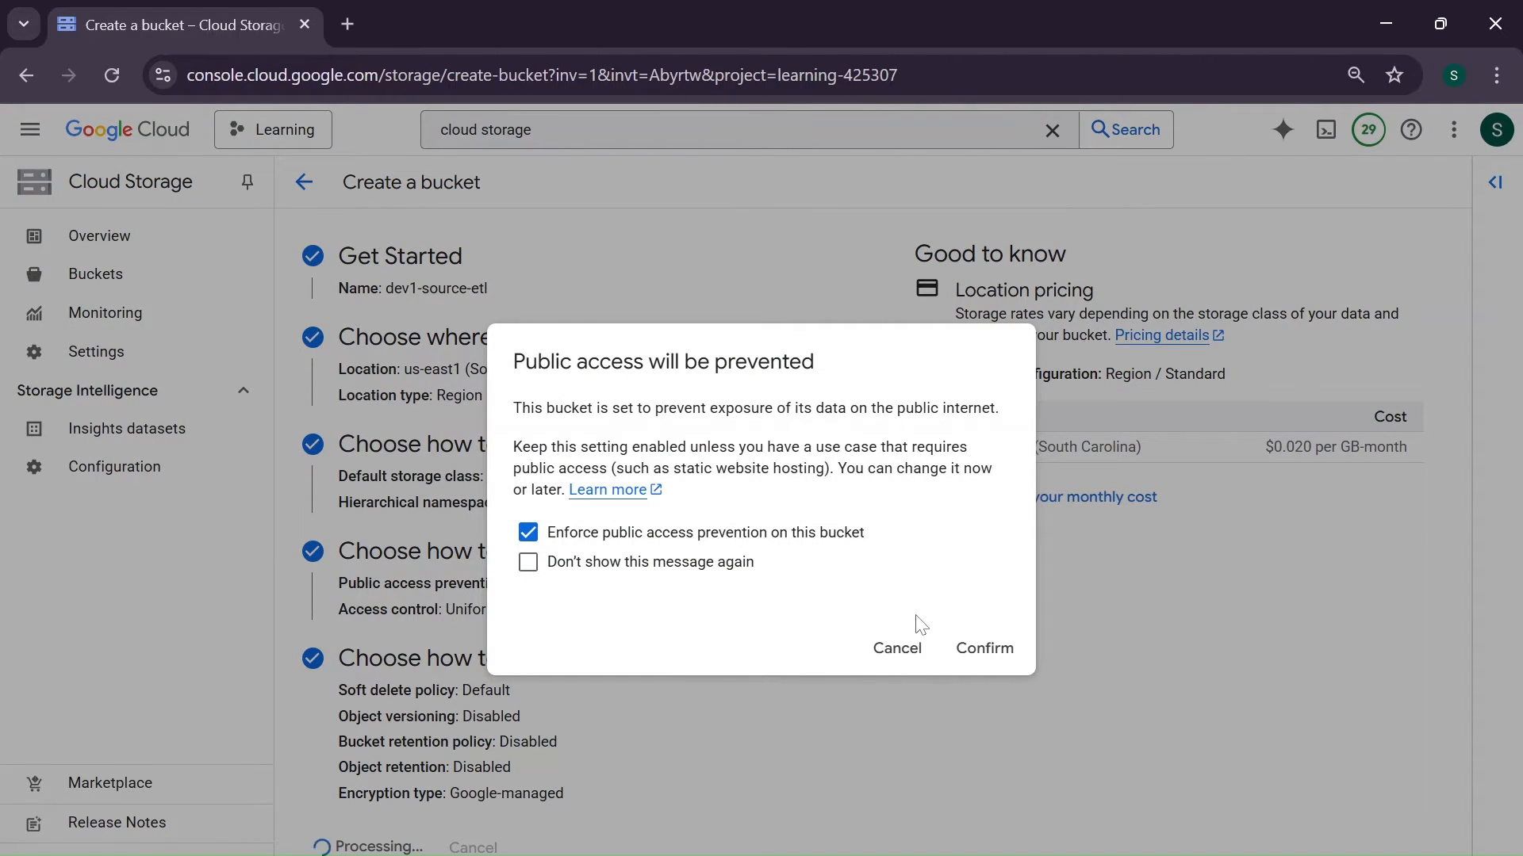
{"action": "left_click", "coordinate": [993, 652]}
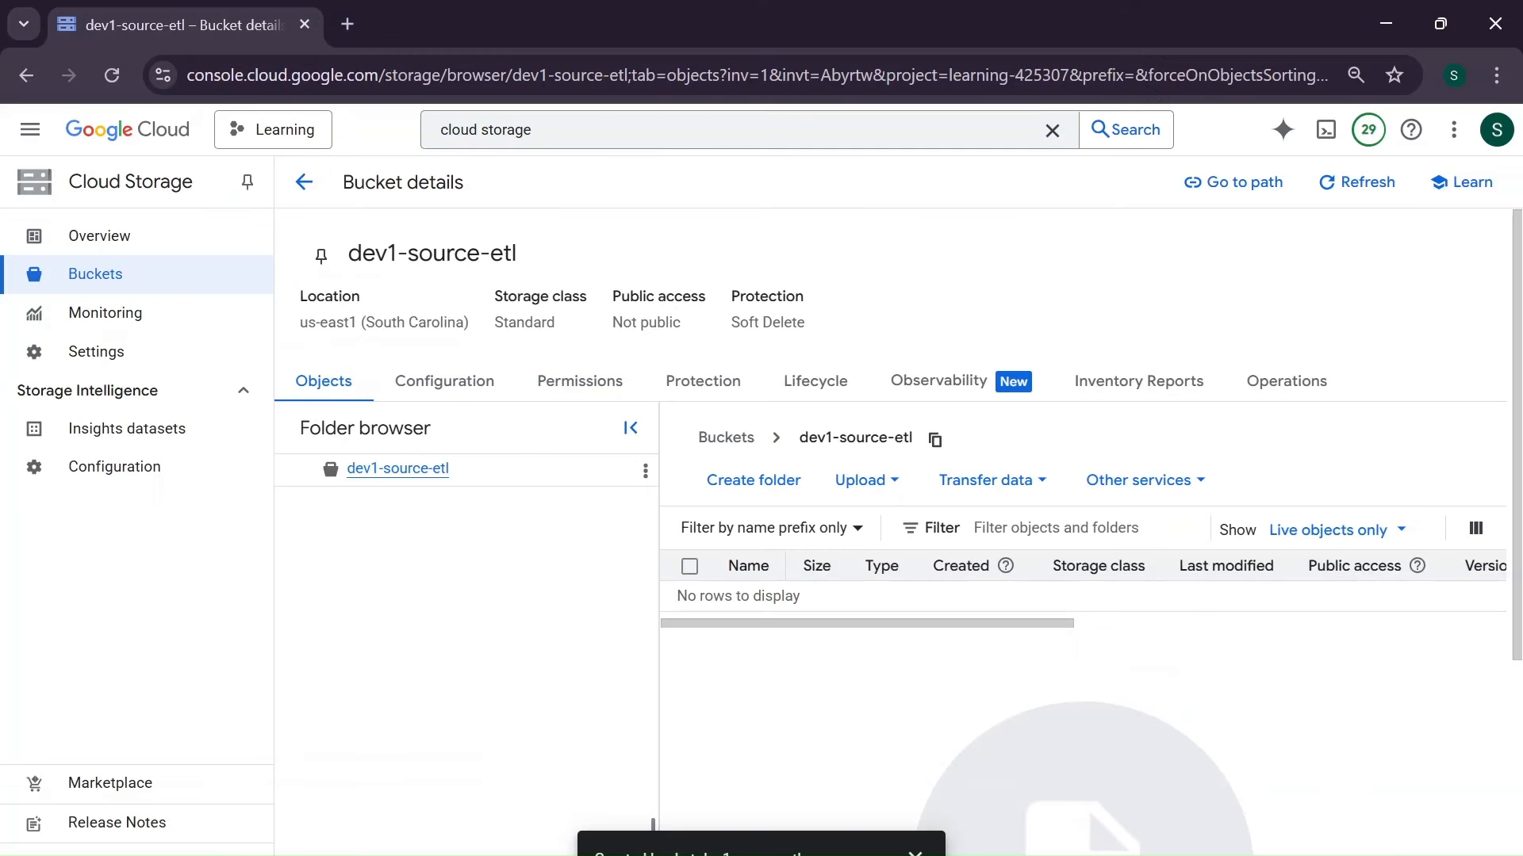
- Search the console for "cloud functio" and open the Cloud Run functions service
{"action": "left_click", "coordinate": [534, 129]}
{"action": "key", "text": "BackSpace"}
{"action": "key", "text": "BackSpace"}
{"action": "key", "text": "BackSpace"}
{"action": "key", "text": "BackSpace"}
{"action": "key", "text": "BackSpace"}
{"action": "key", "text": "BackSpace"}
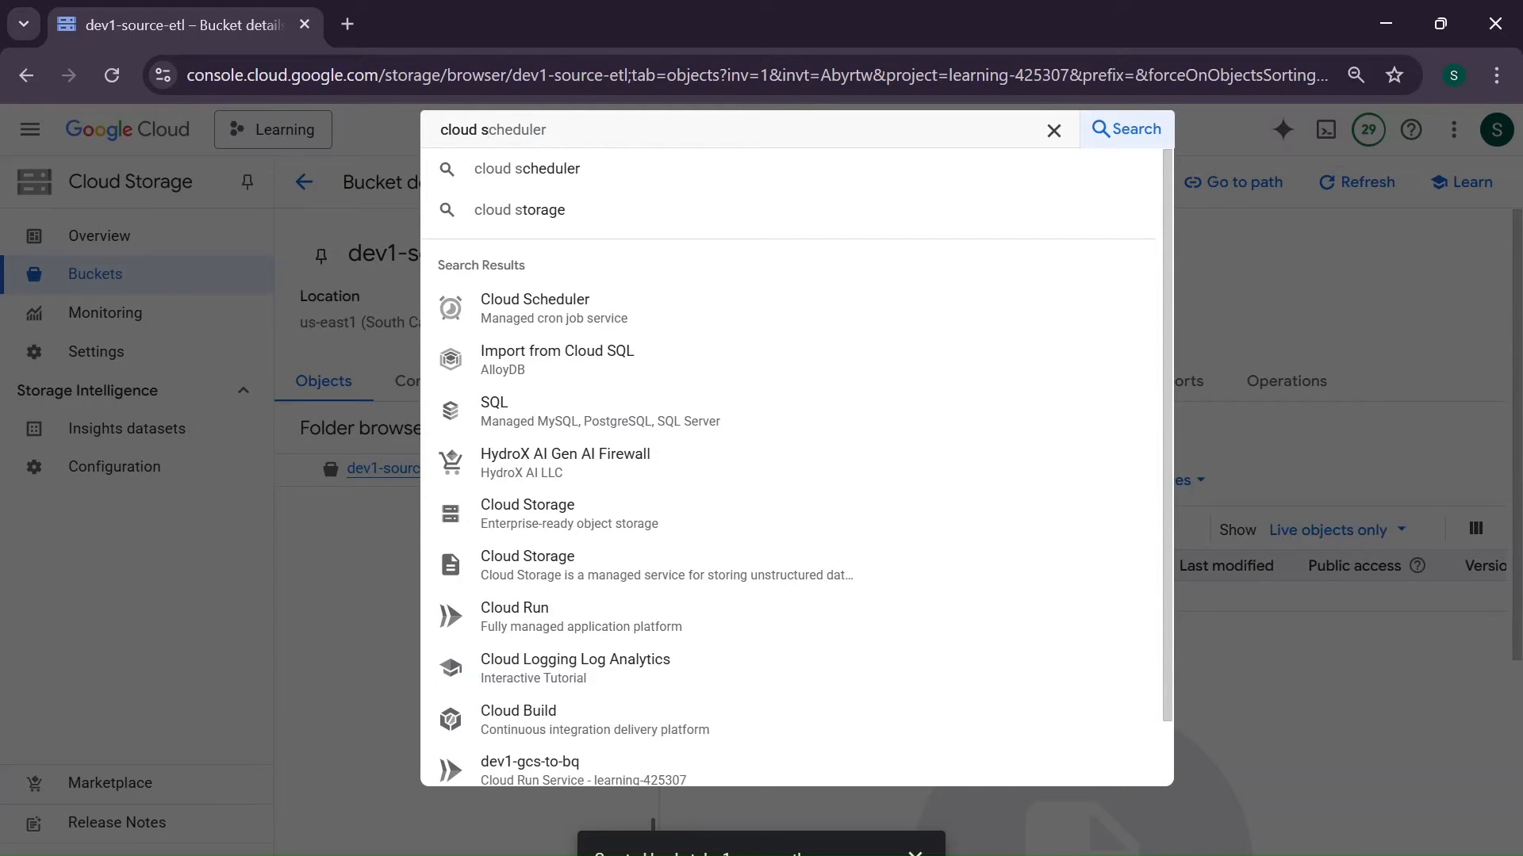
{"action": "key", "text": "BackSpace"}
{"action": "type", "text": "functio"}
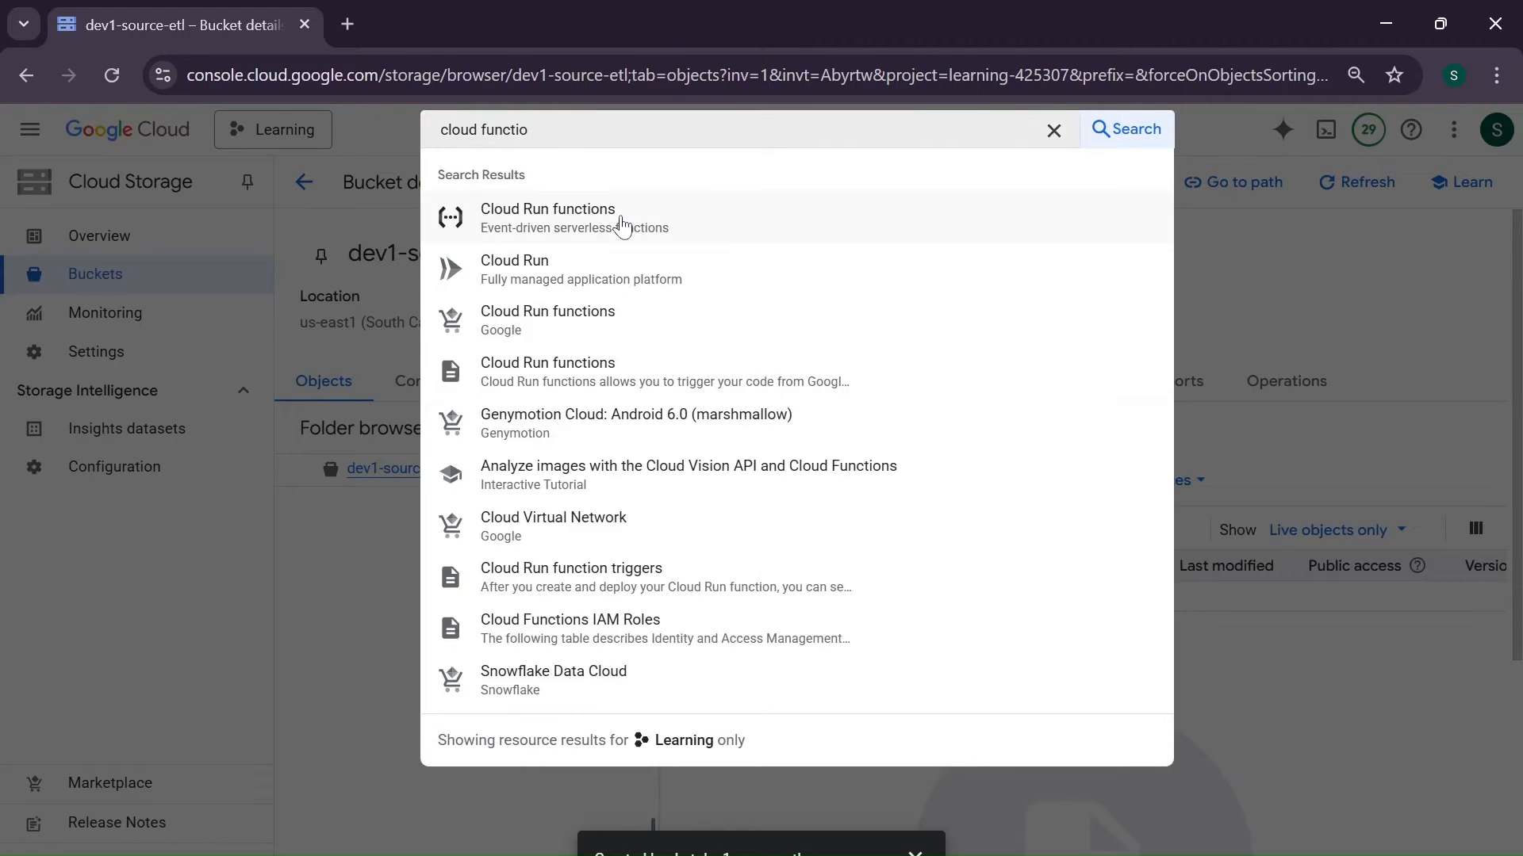
{"action": "left_click", "coordinate": [622, 224]}
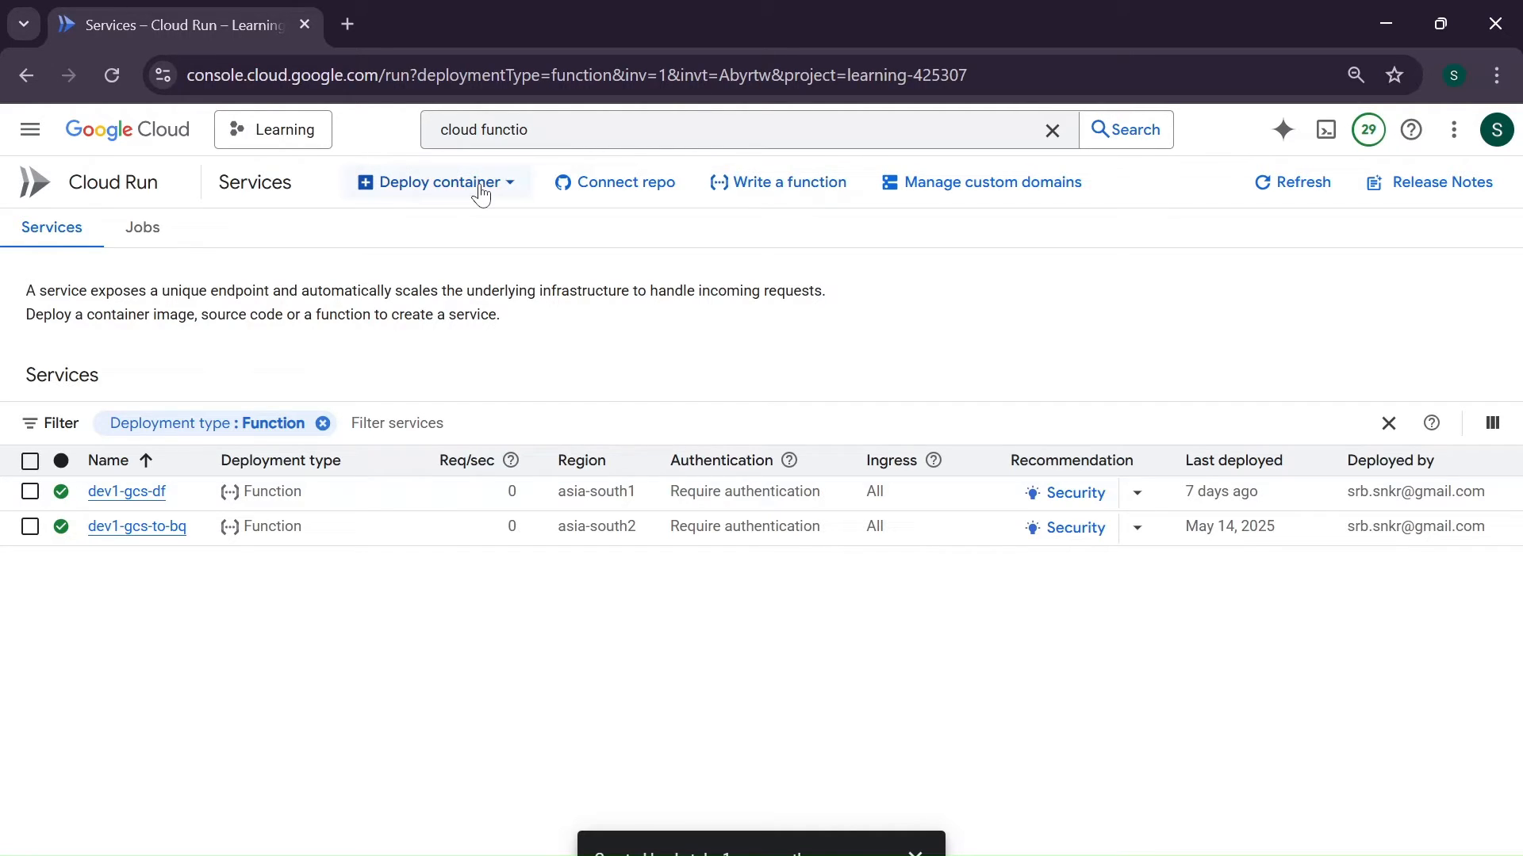
- Start a new function with the inline editor and name the service dev1-cf-dataflow
{"action": "left_click", "coordinate": [746, 190]}
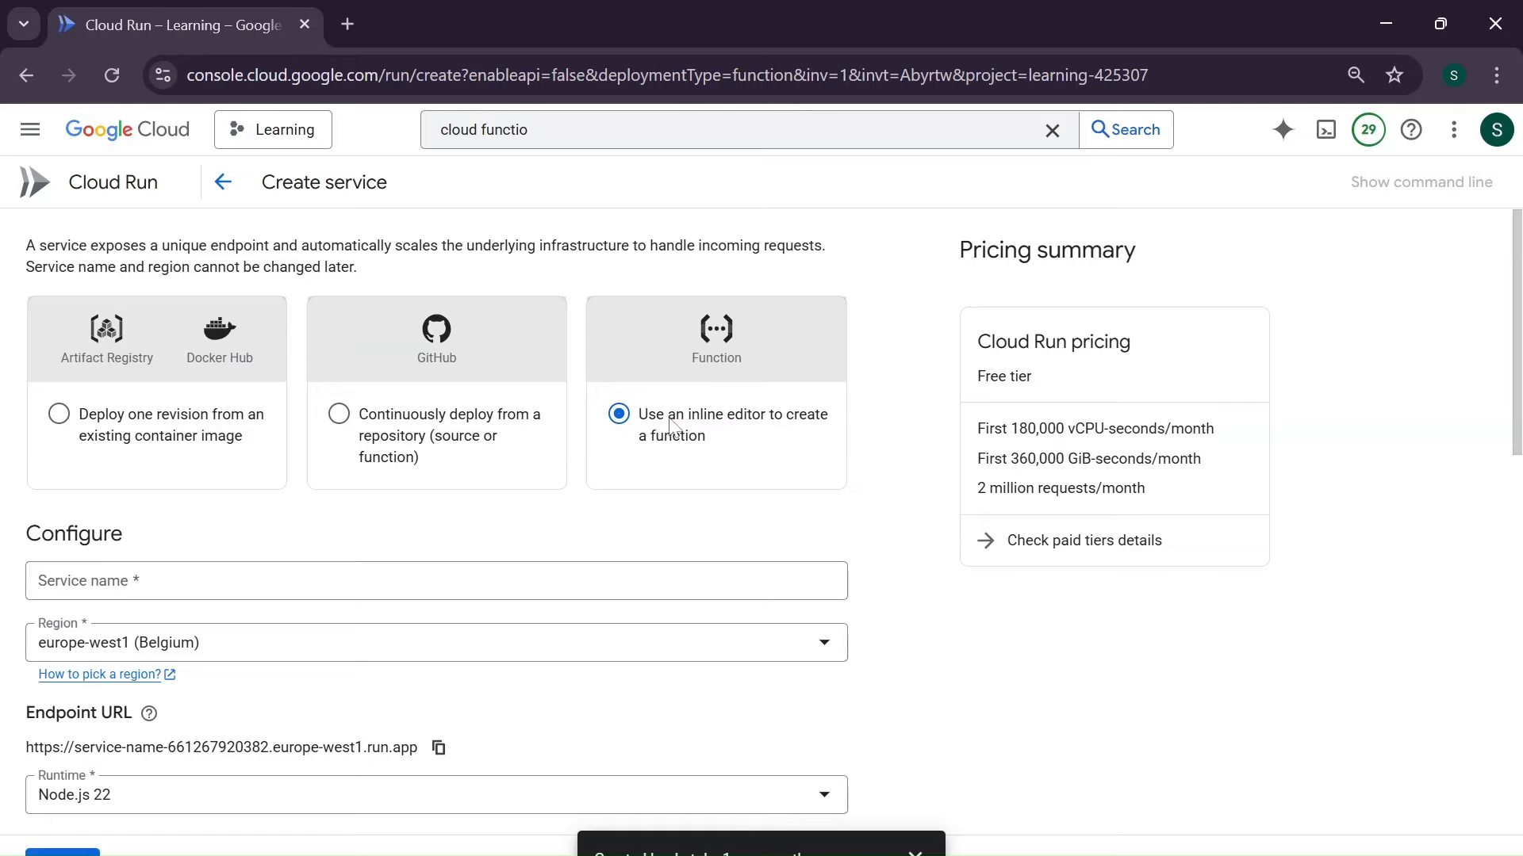
{"action": "scroll", "coordinate": [644, 476], "scroll_direction": "down", "scroll_amount": 1}
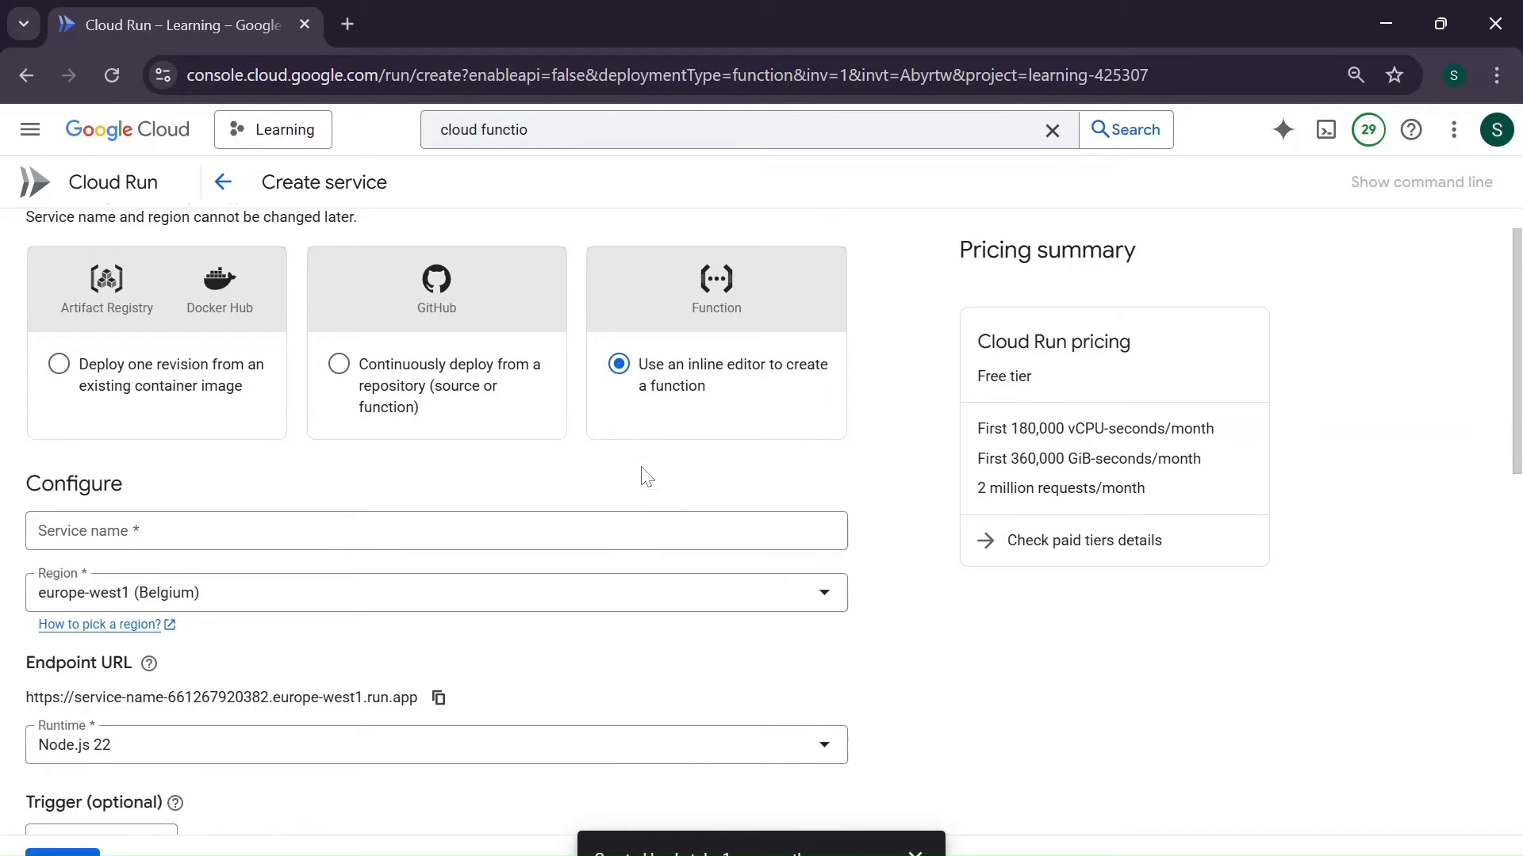
{"action": "scroll", "coordinate": [644, 476], "scroll_direction": "down", "scroll_amount": 1}
{"action": "left_click", "coordinate": [644, 480]}
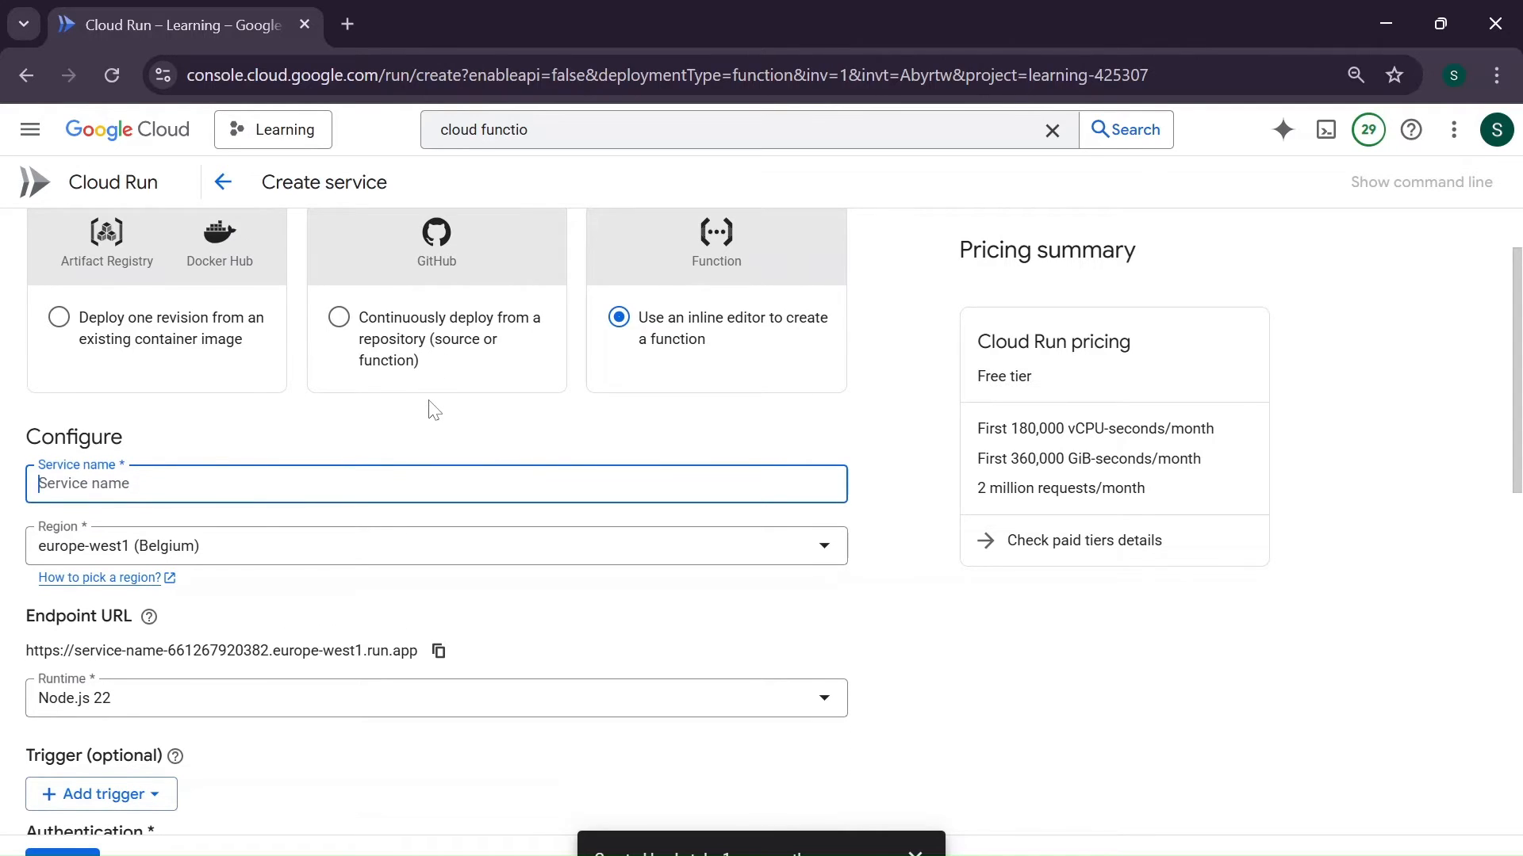
{"action": "type", "text": "dev1-"}
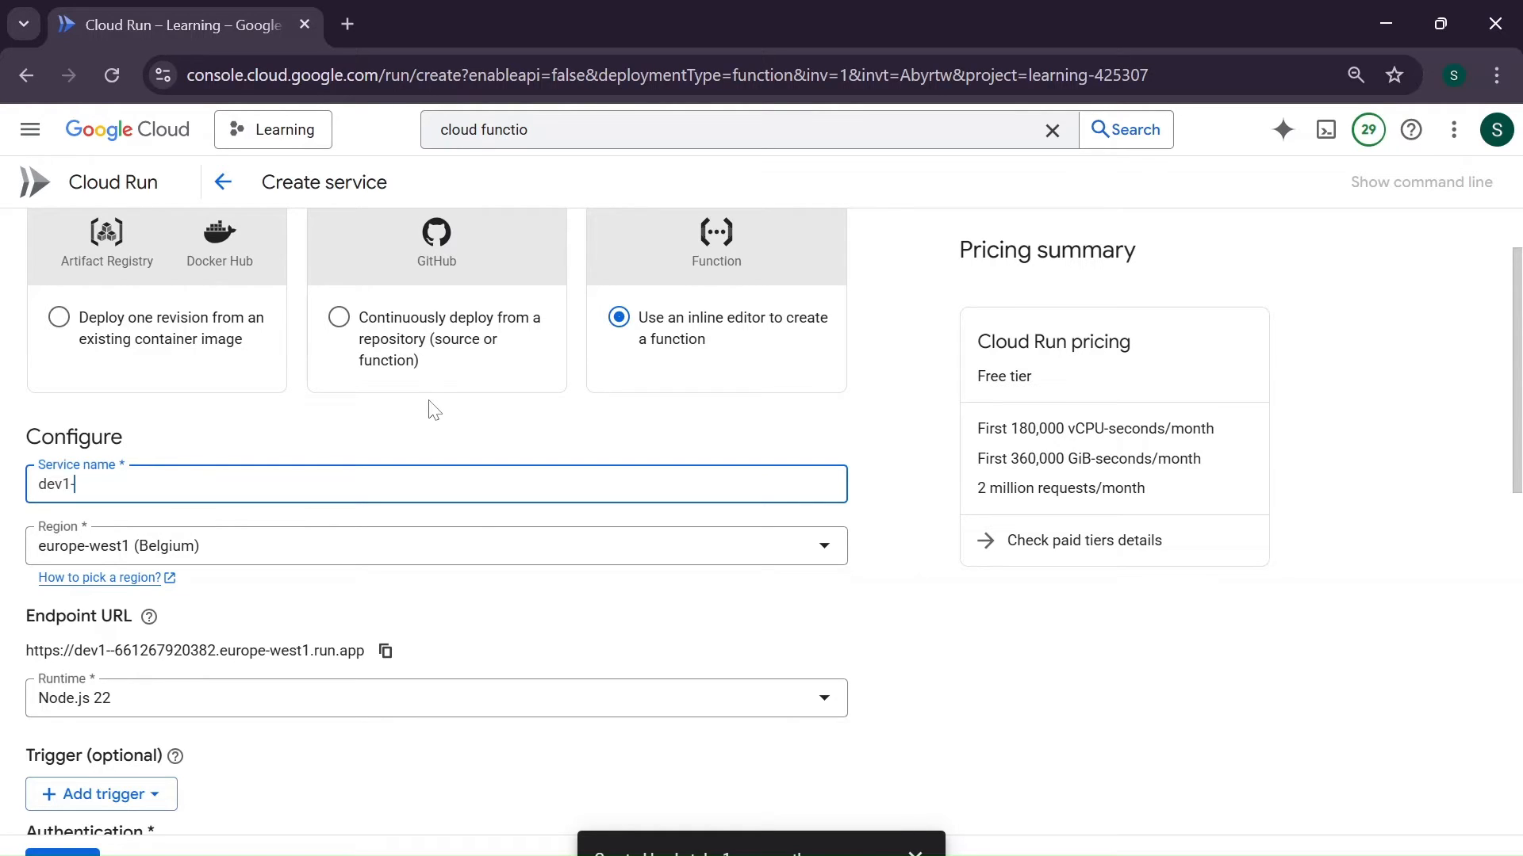
{"action": "type", "text": "cf-"}
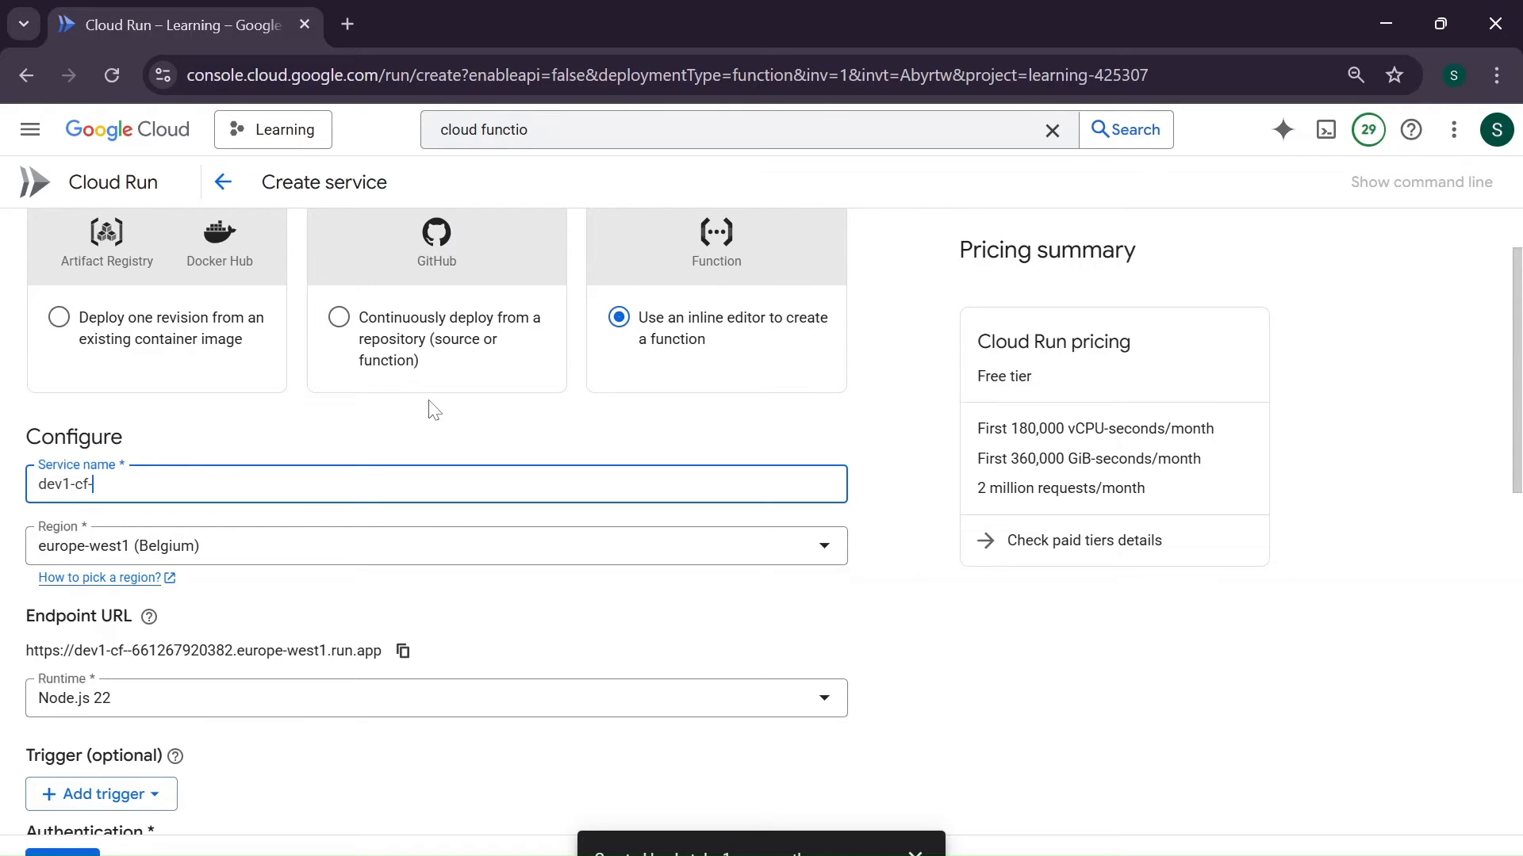
{"action": "type", "text": "df"}
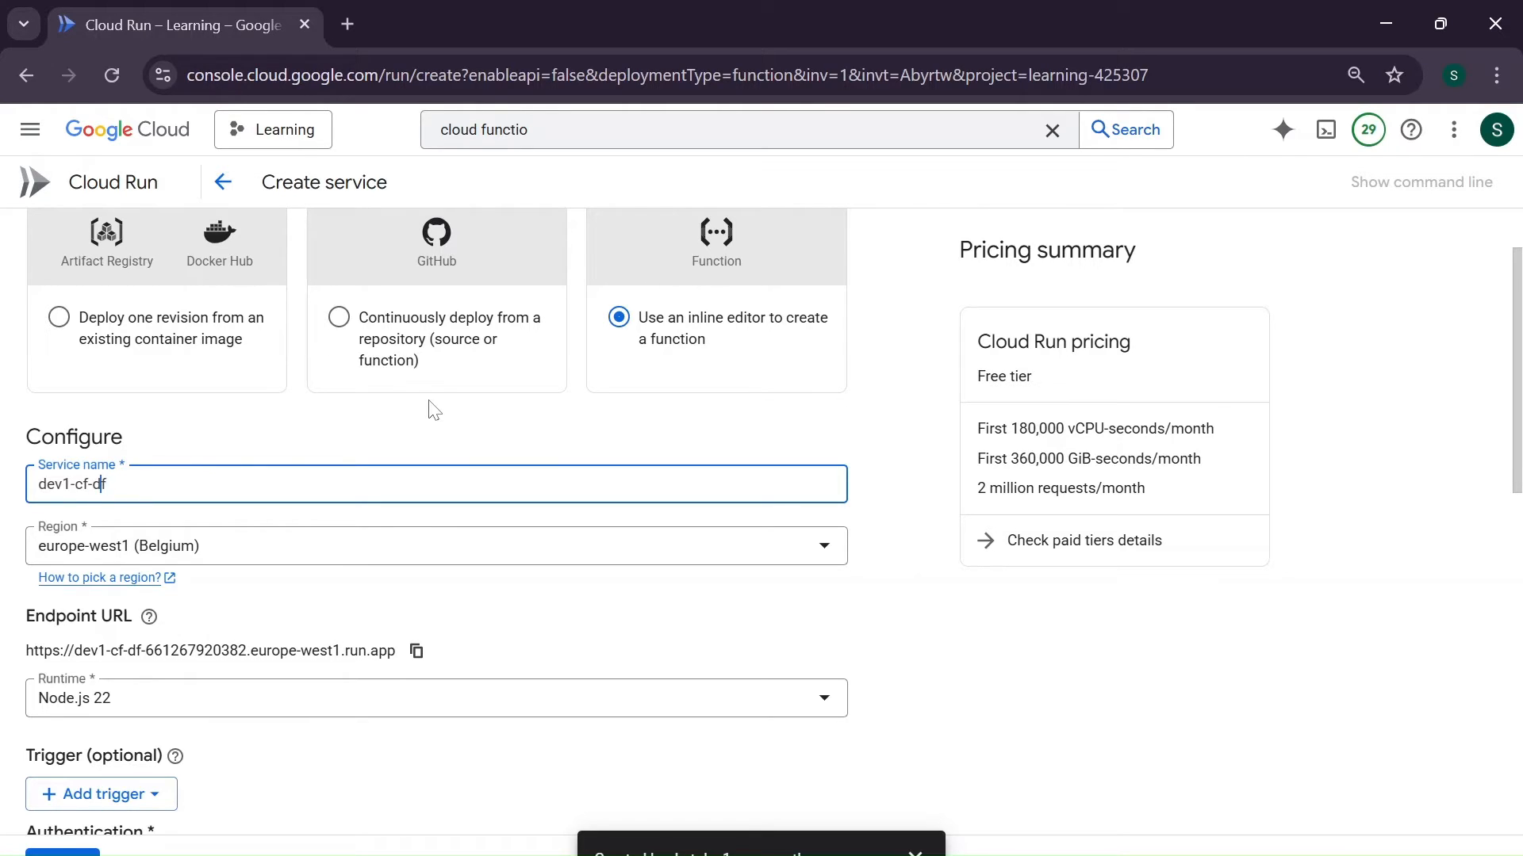
{"action": "type", "text": "ata"}
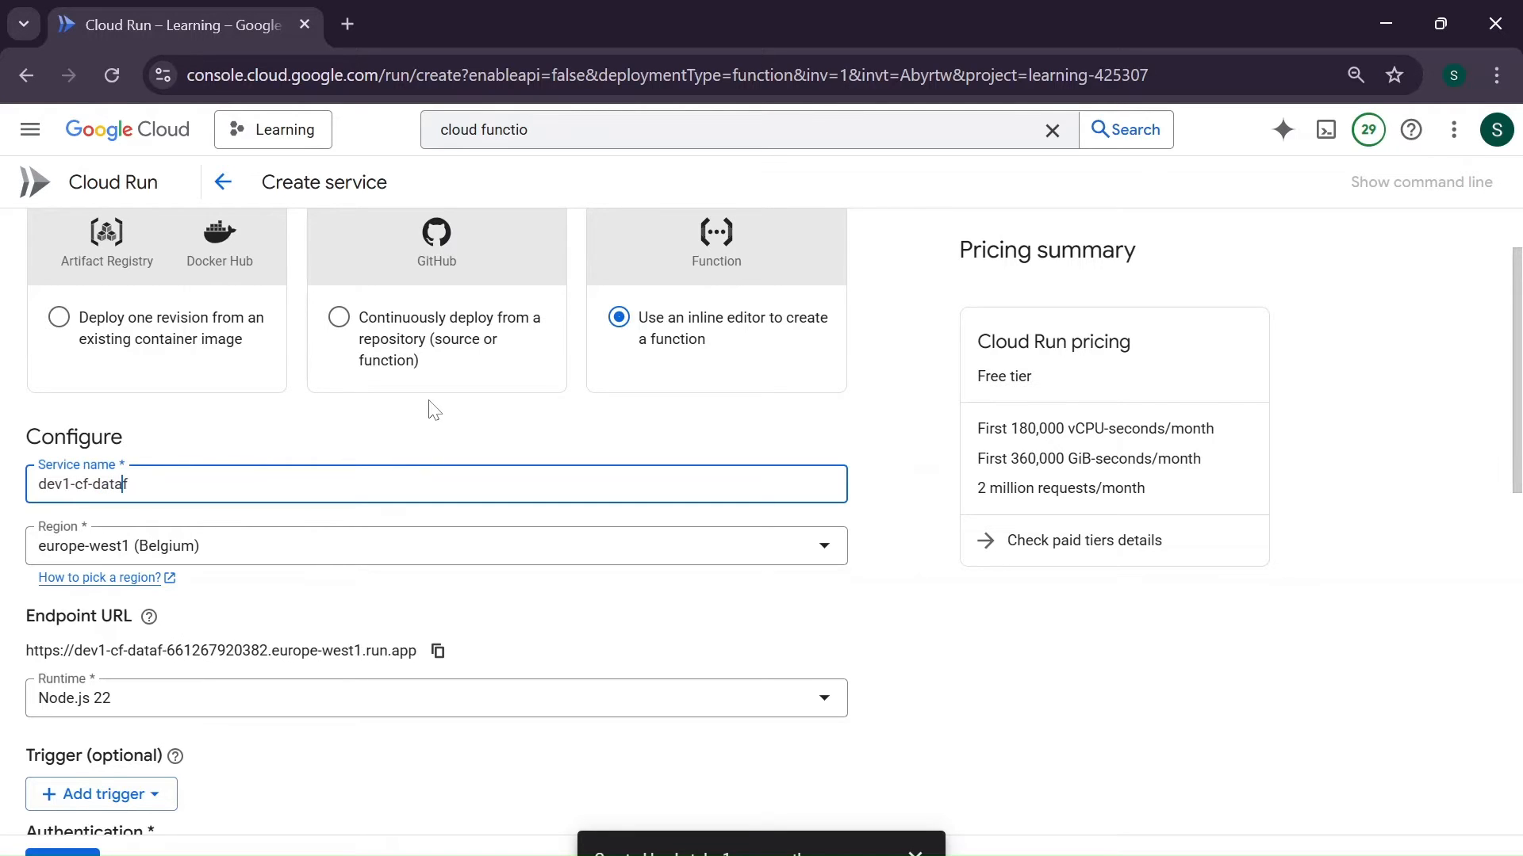
{"action": "type", "text": "low"}
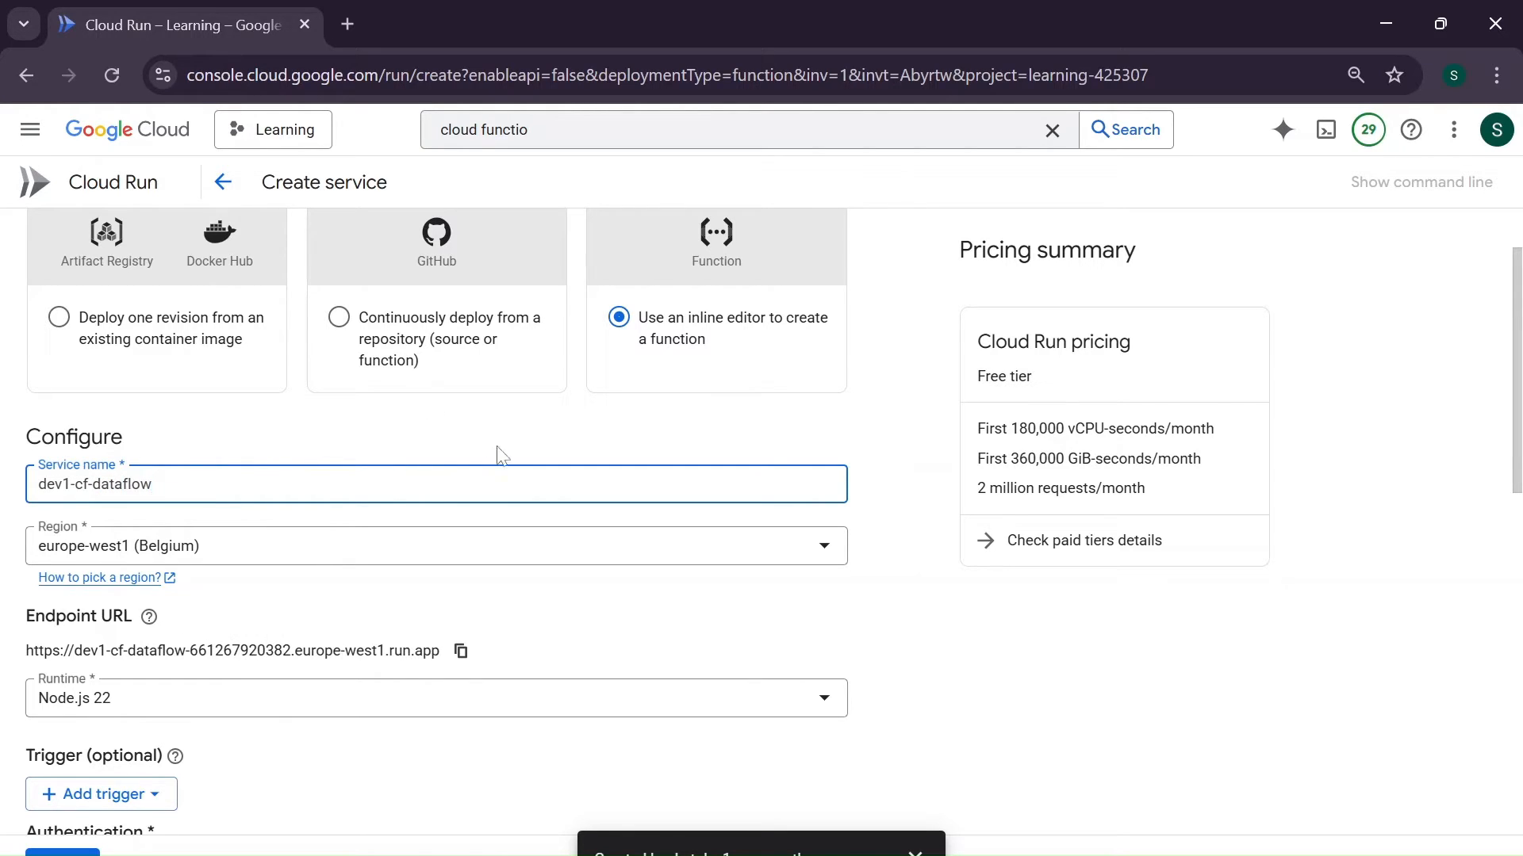
- Set the service's region to us-east1 (South Carolina)
{"action": "left_click", "coordinate": [604, 562]}
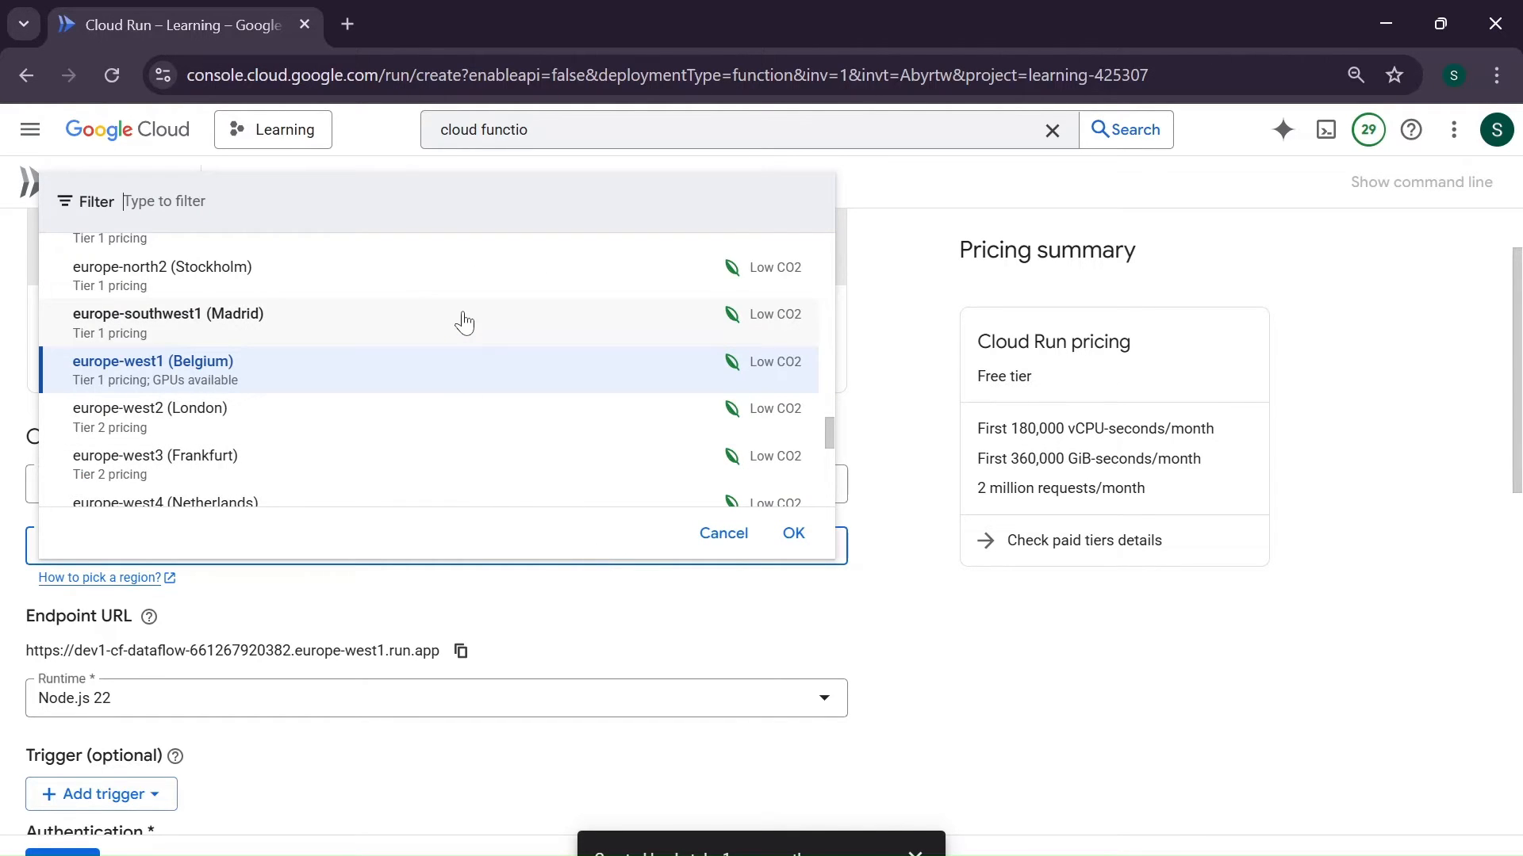
{"action": "scroll", "coordinate": [464, 321], "scroll_direction": "up", "scroll_amount": 15}
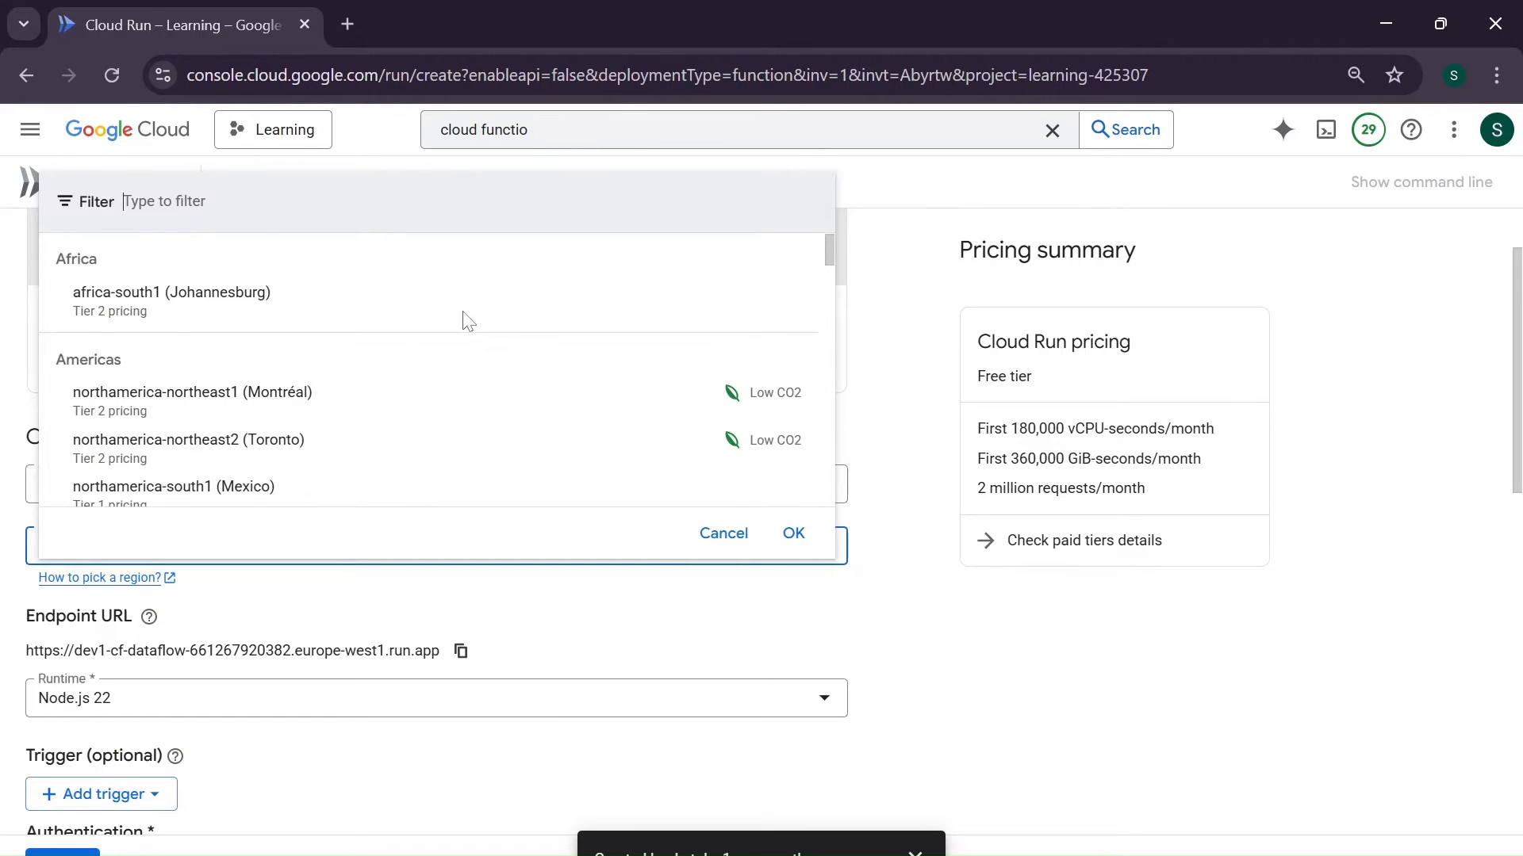
{"action": "scroll", "coordinate": [467, 320], "scroll_direction": "down", "scroll_amount": 5}
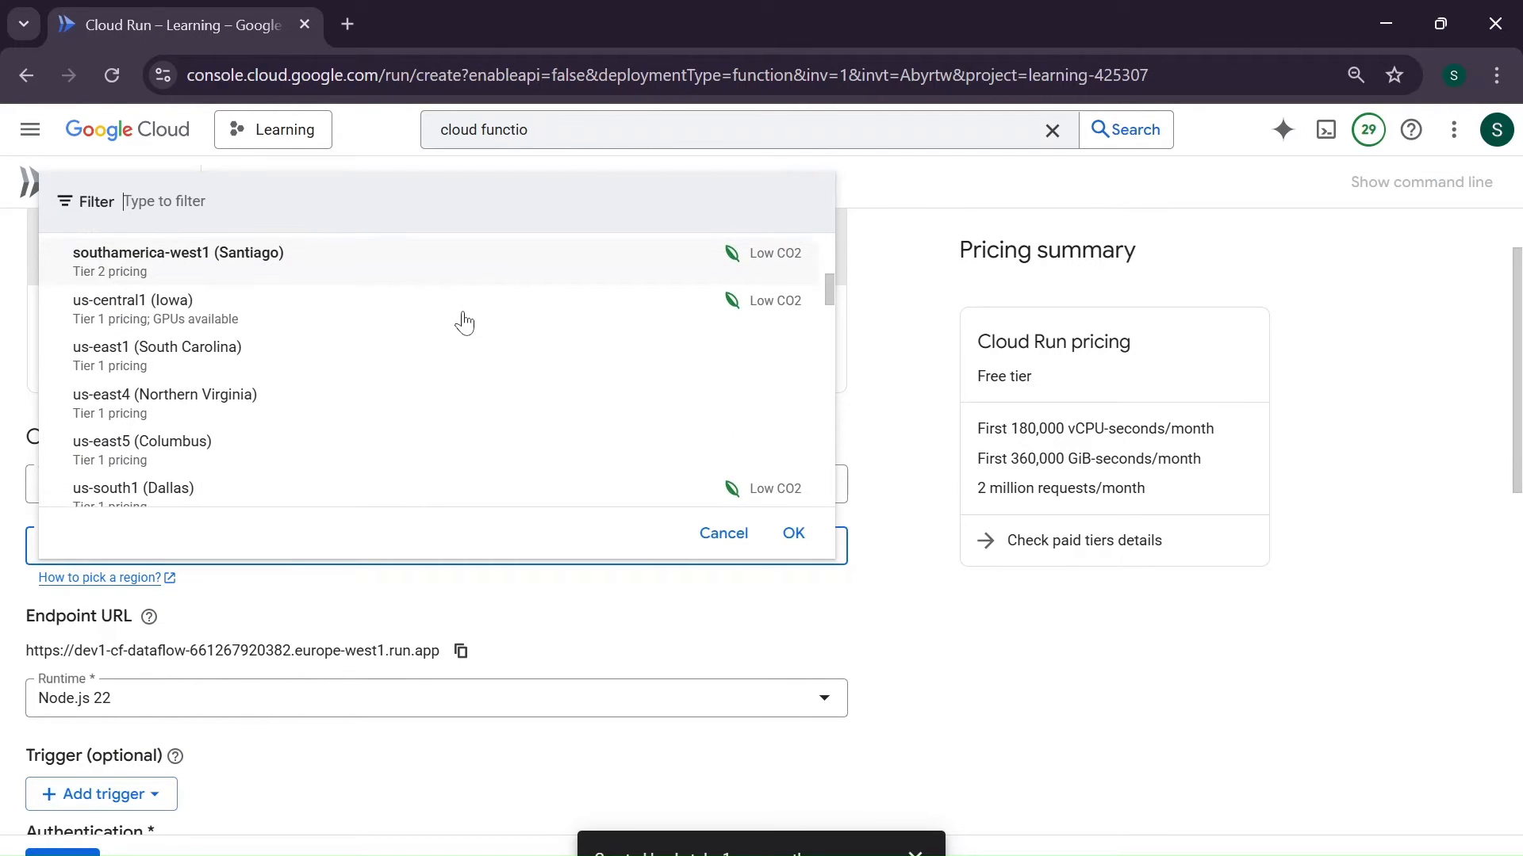
{"action": "scroll", "coordinate": [464, 321], "scroll_direction": "down", "scroll_amount": 1}
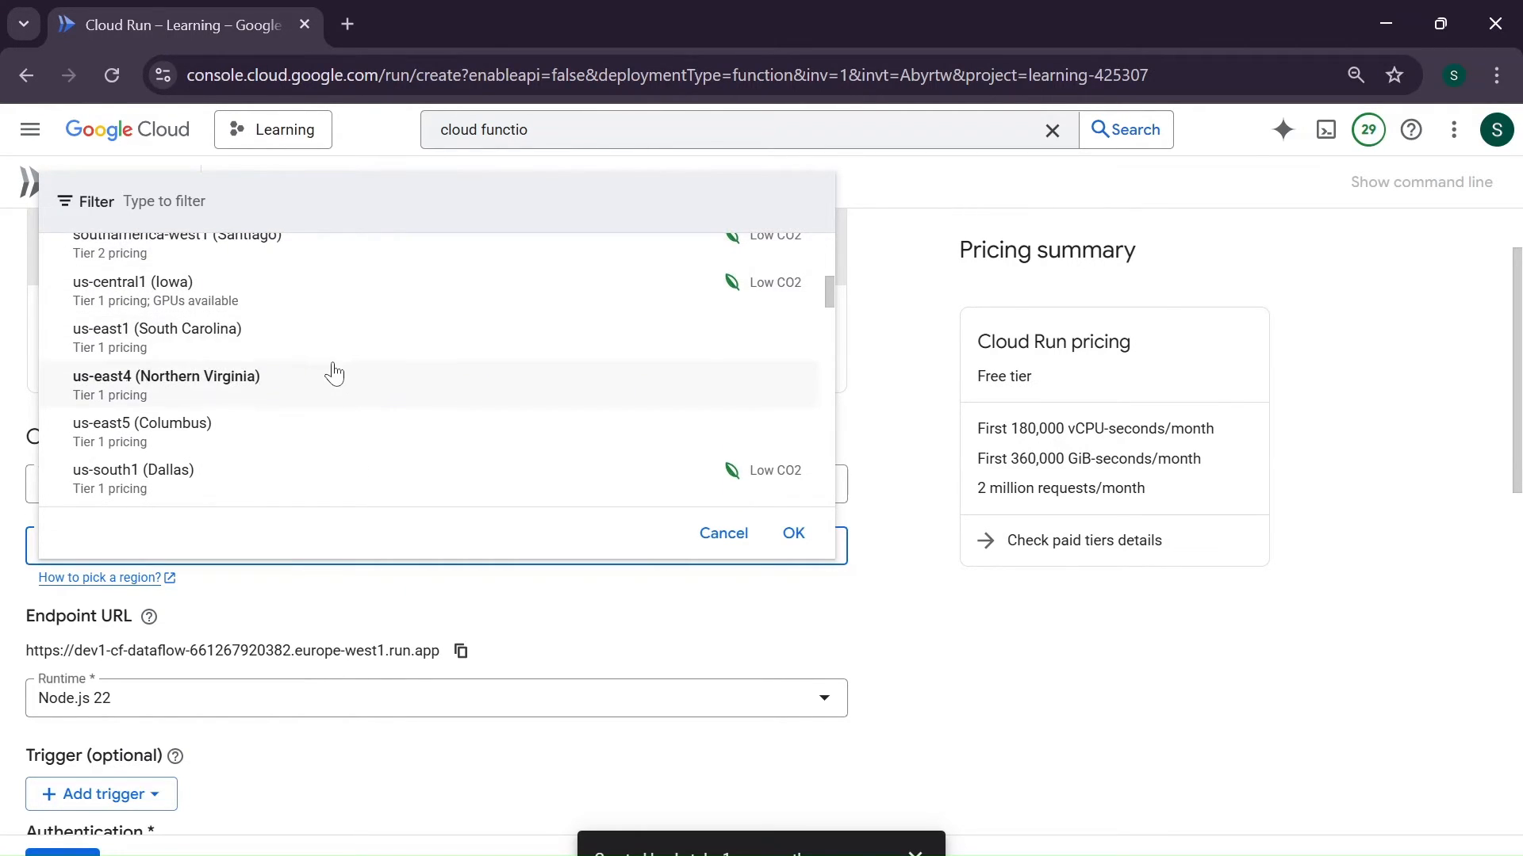
{"action": "double_click", "coordinate": [358, 340]}
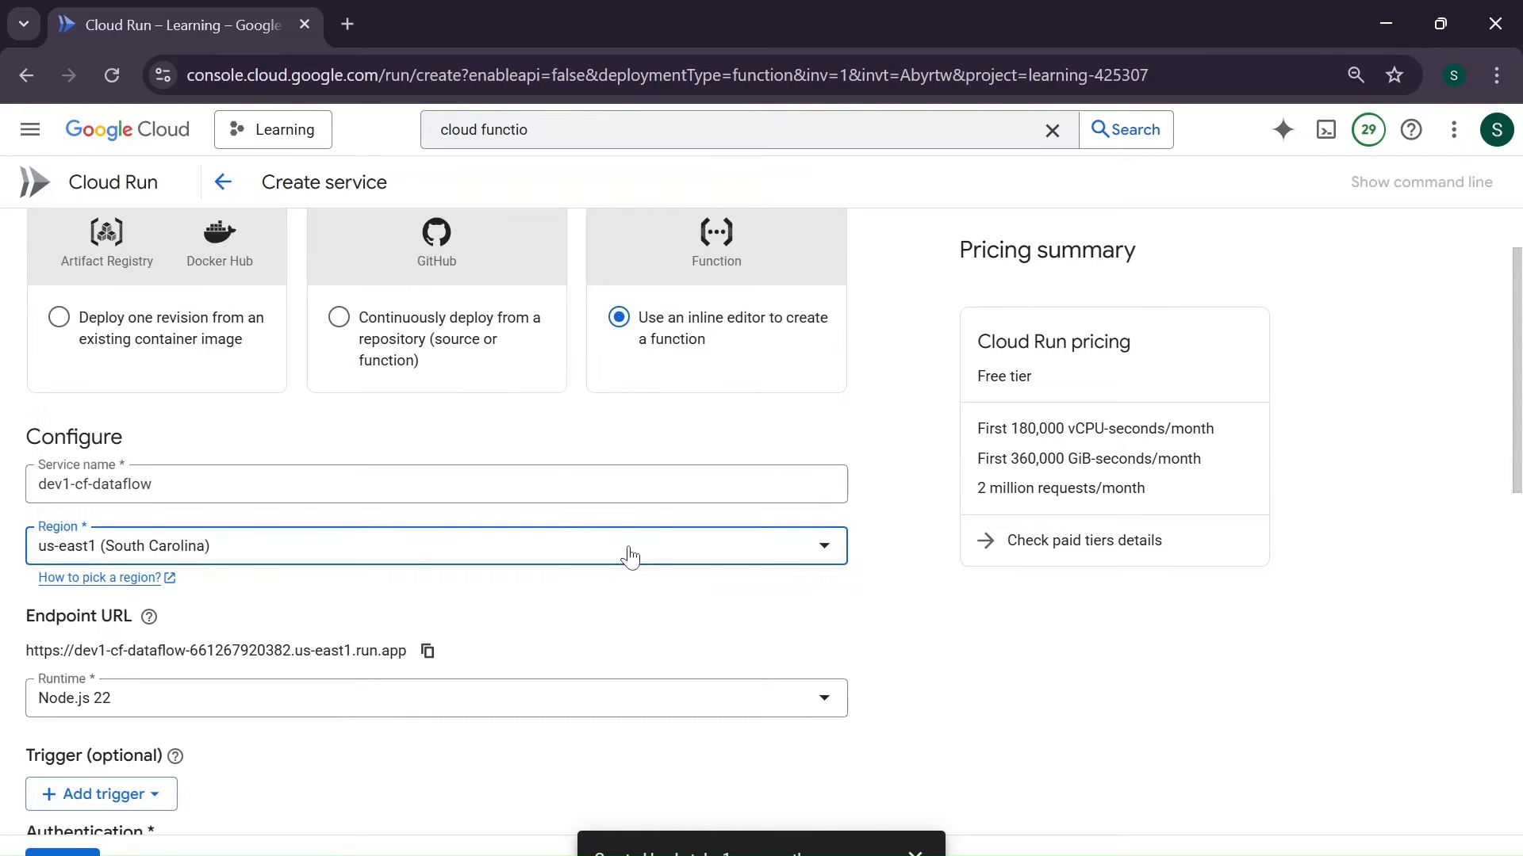
- Set the function's runtime to Python 3.13
{"action": "scroll", "coordinate": [631, 556], "scroll_direction": "down", "scroll_amount": 2}
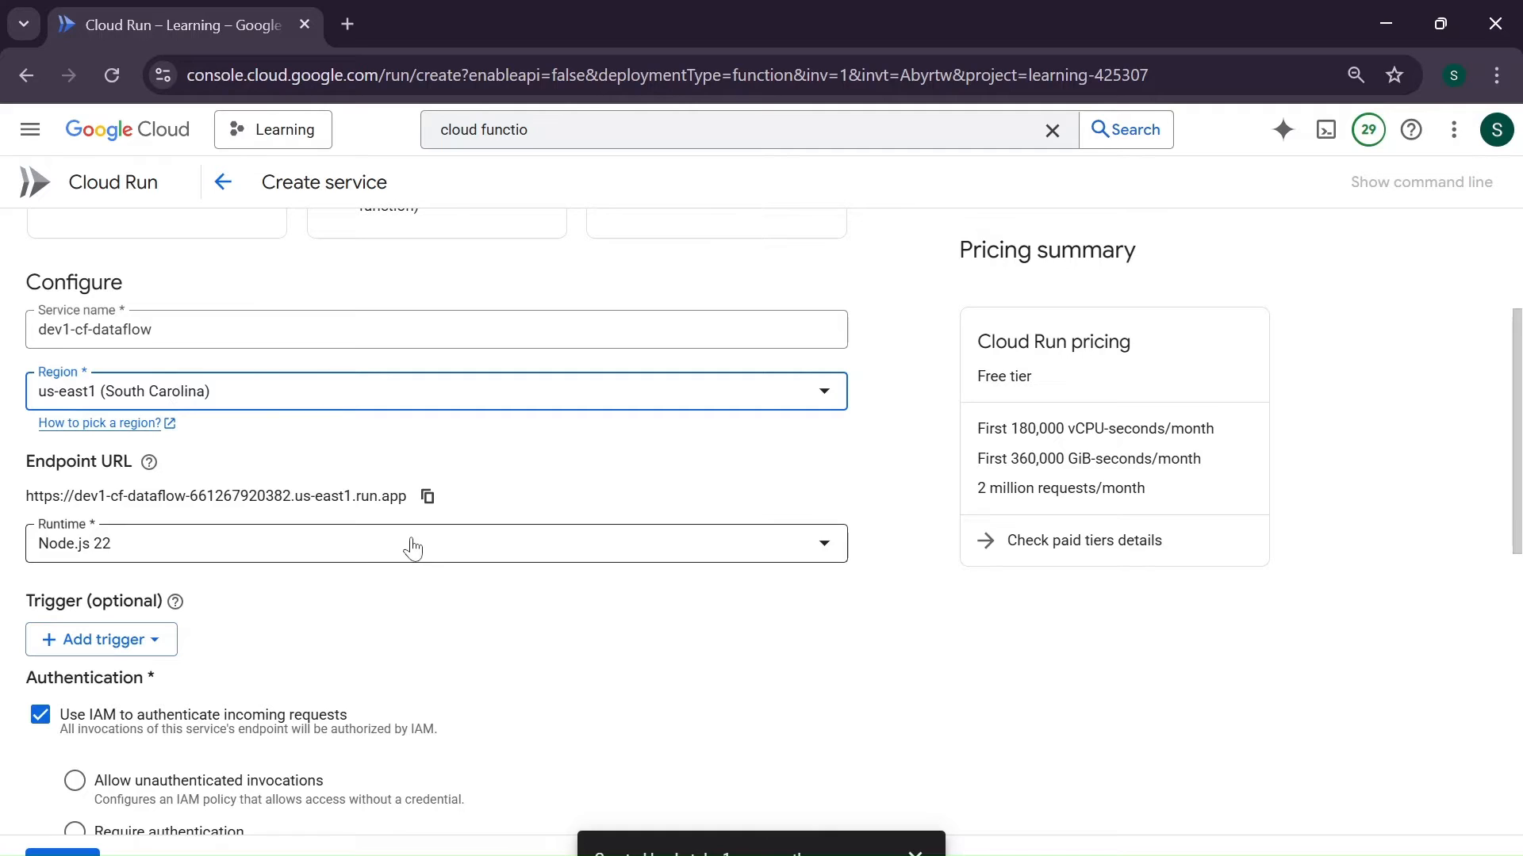
{"action": "left_click", "coordinate": [494, 548]}
{"action": "scroll", "coordinate": [472, 740], "scroll_direction": "up", "scroll_amount": 2}
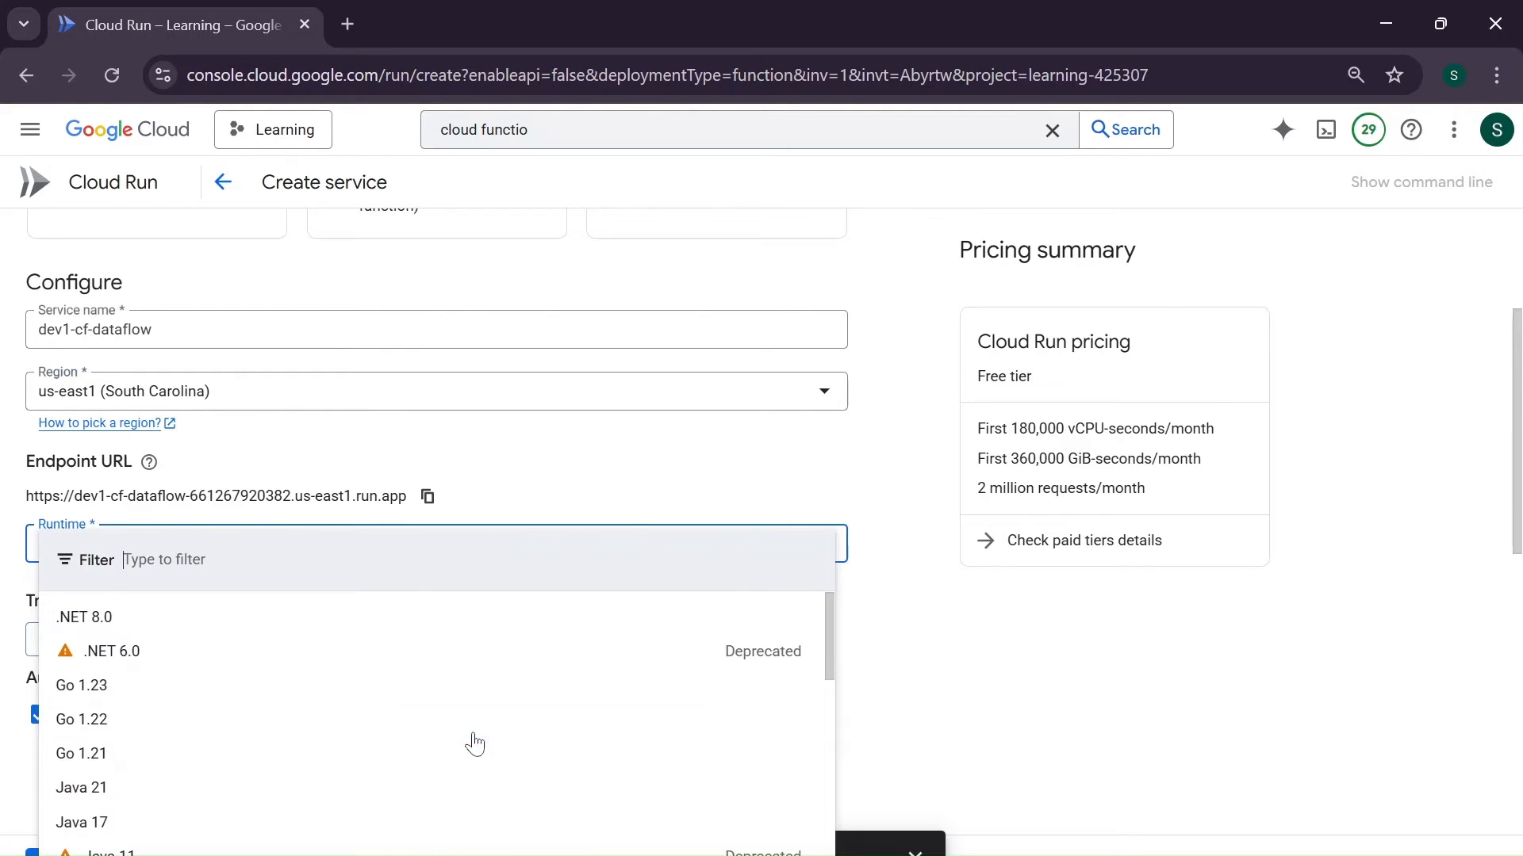
{"action": "scroll", "coordinate": [387, 785], "scroll_direction": "down", "scroll_amount": 5}
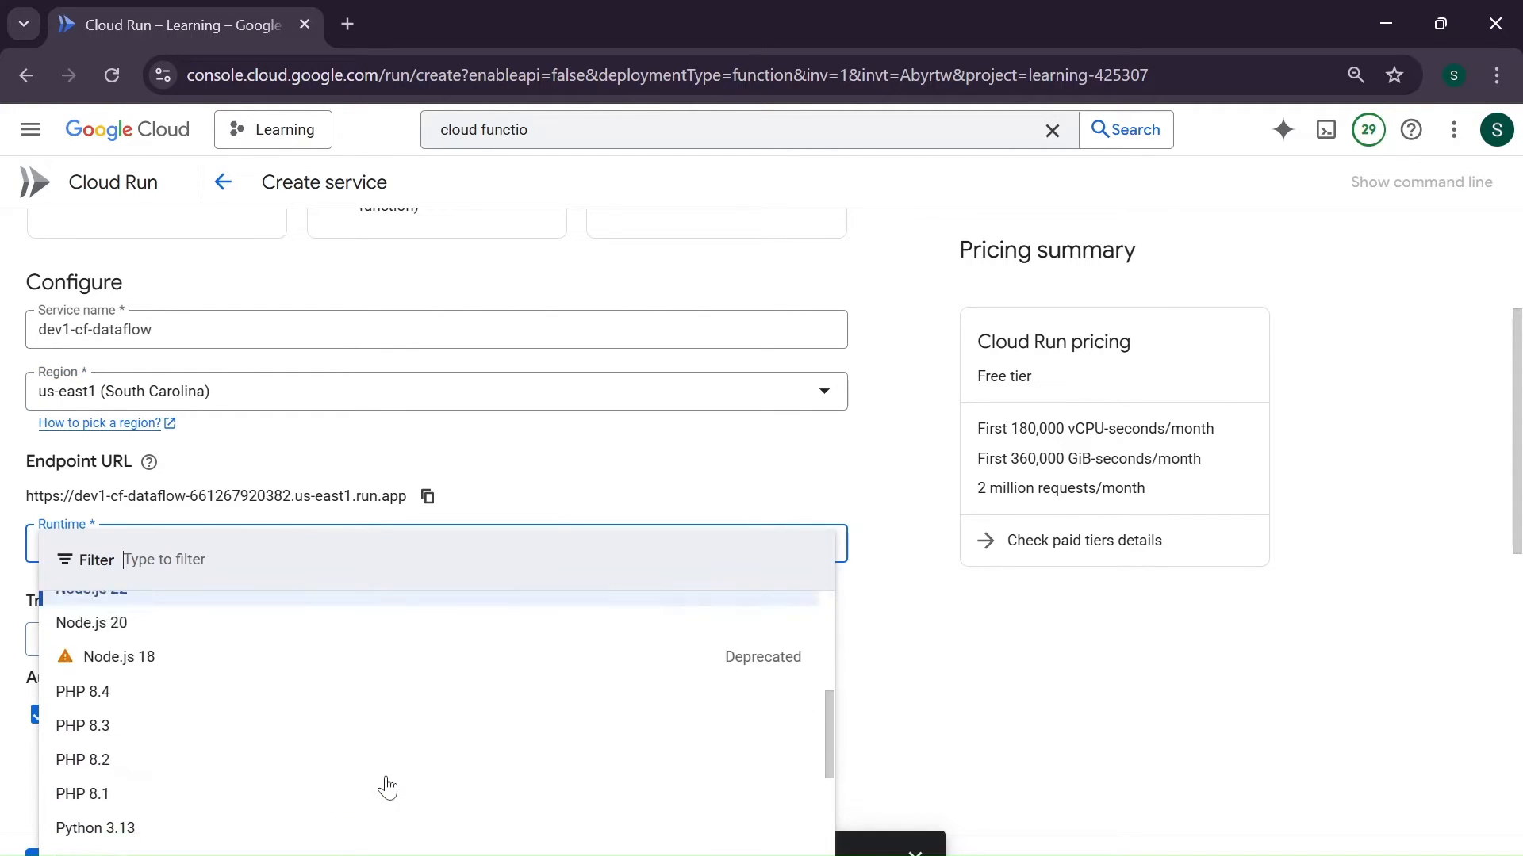
{"action": "left_click", "coordinate": [281, 696]}
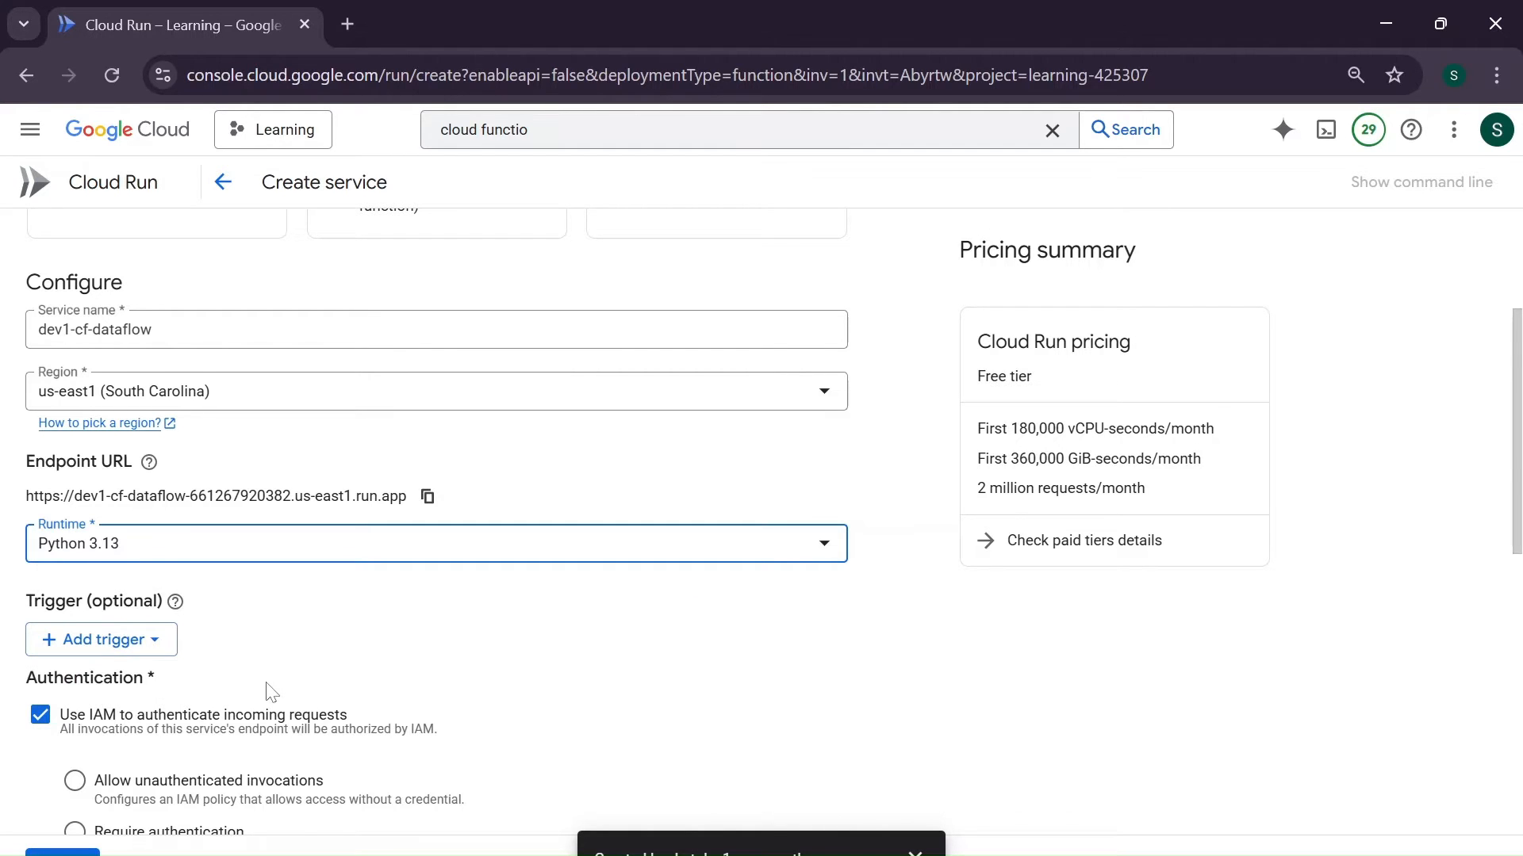
- Start adding a Cloud Storage trigger to the function
{"action": "scroll", "coordinate": [273, 691], "scroll_direction": "down", "scroll_amount": 3}
{"action": "scroll", "coordinate": [268, 692], "scroll_direction": "down", "scroll_amount": 5}
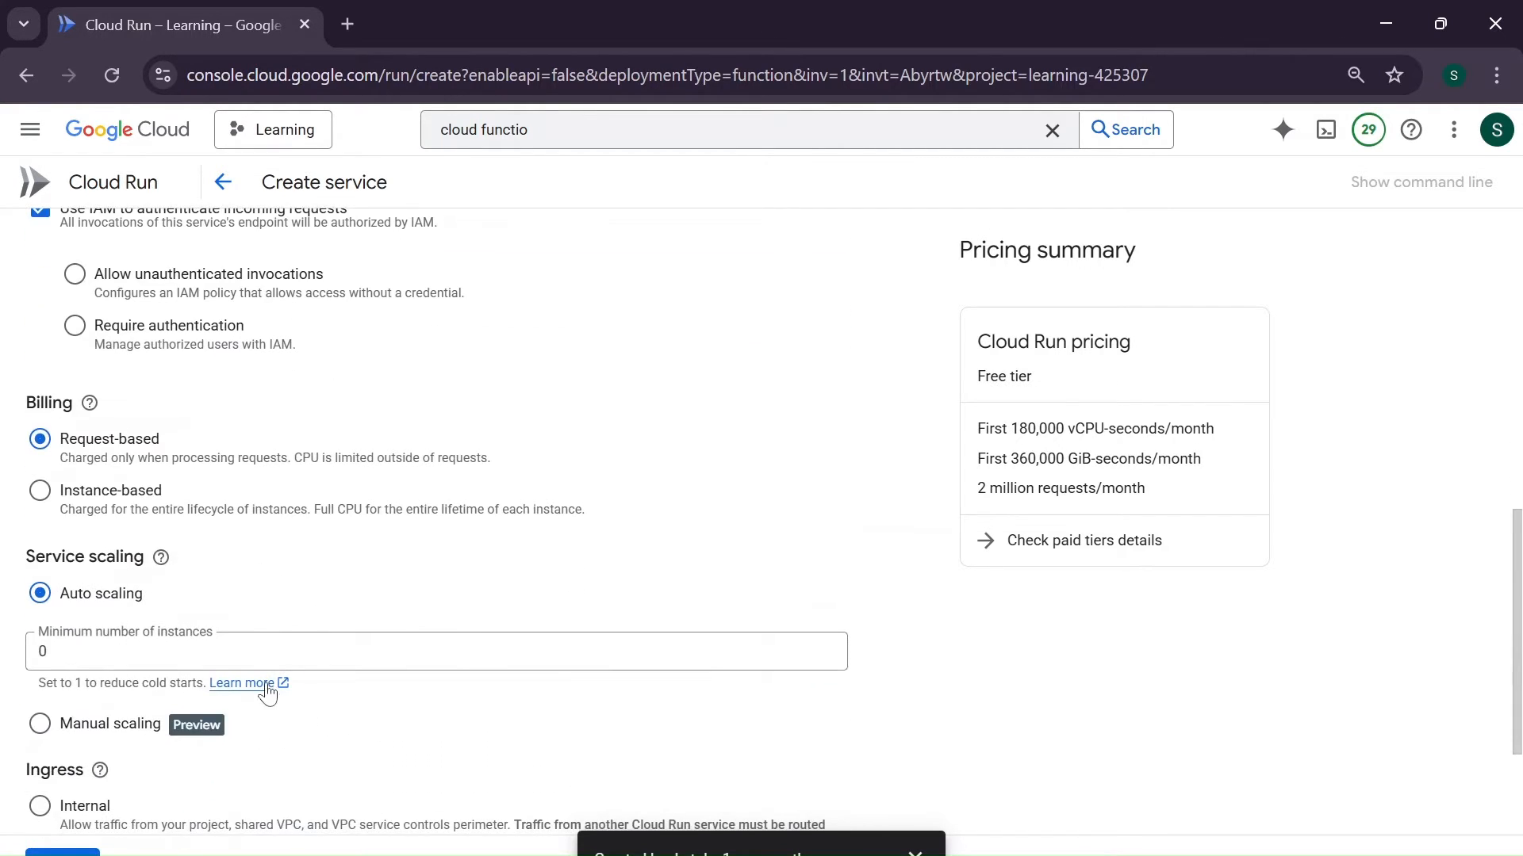
{"action": "scroll", "coordinate": [270, 686], "scroll_direction": "up", "scroll_amount": 8}
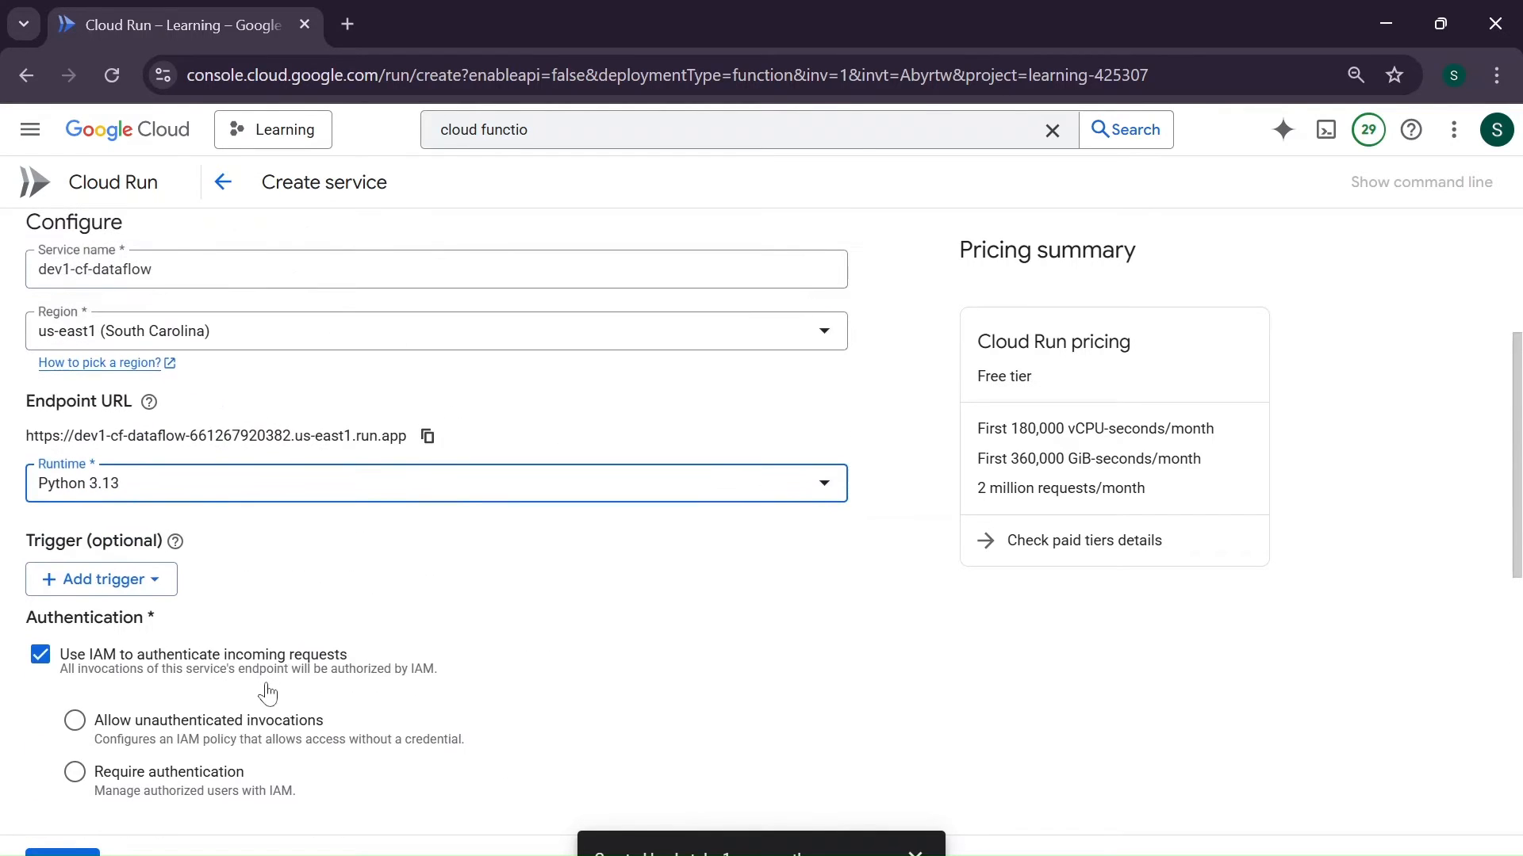
{"action": "left_click", "coordinate": [111, 579]}
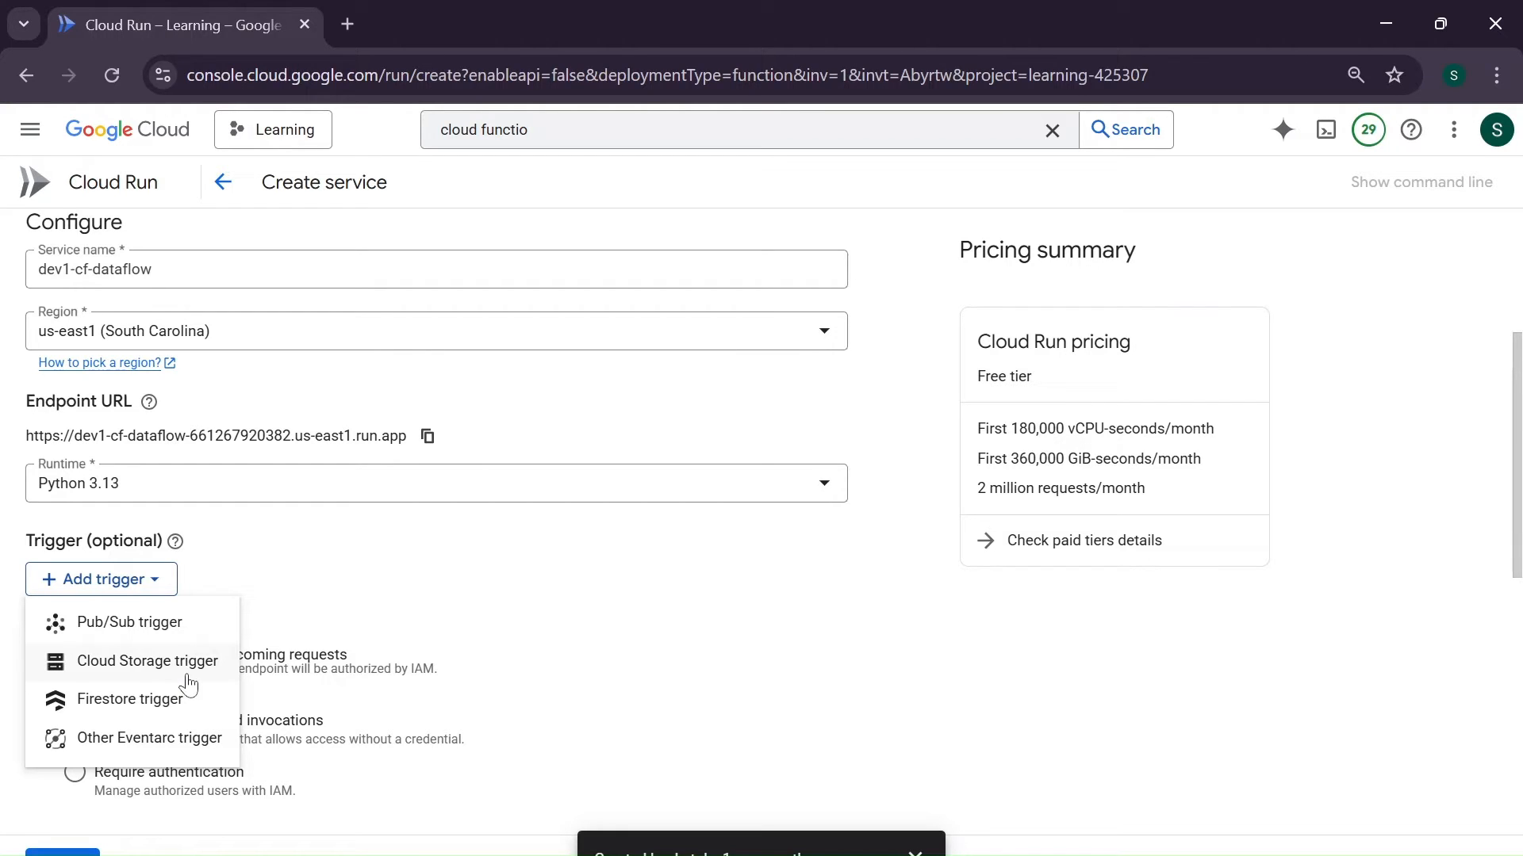
{"action": "left_click", "coordinate": [149, 674]}
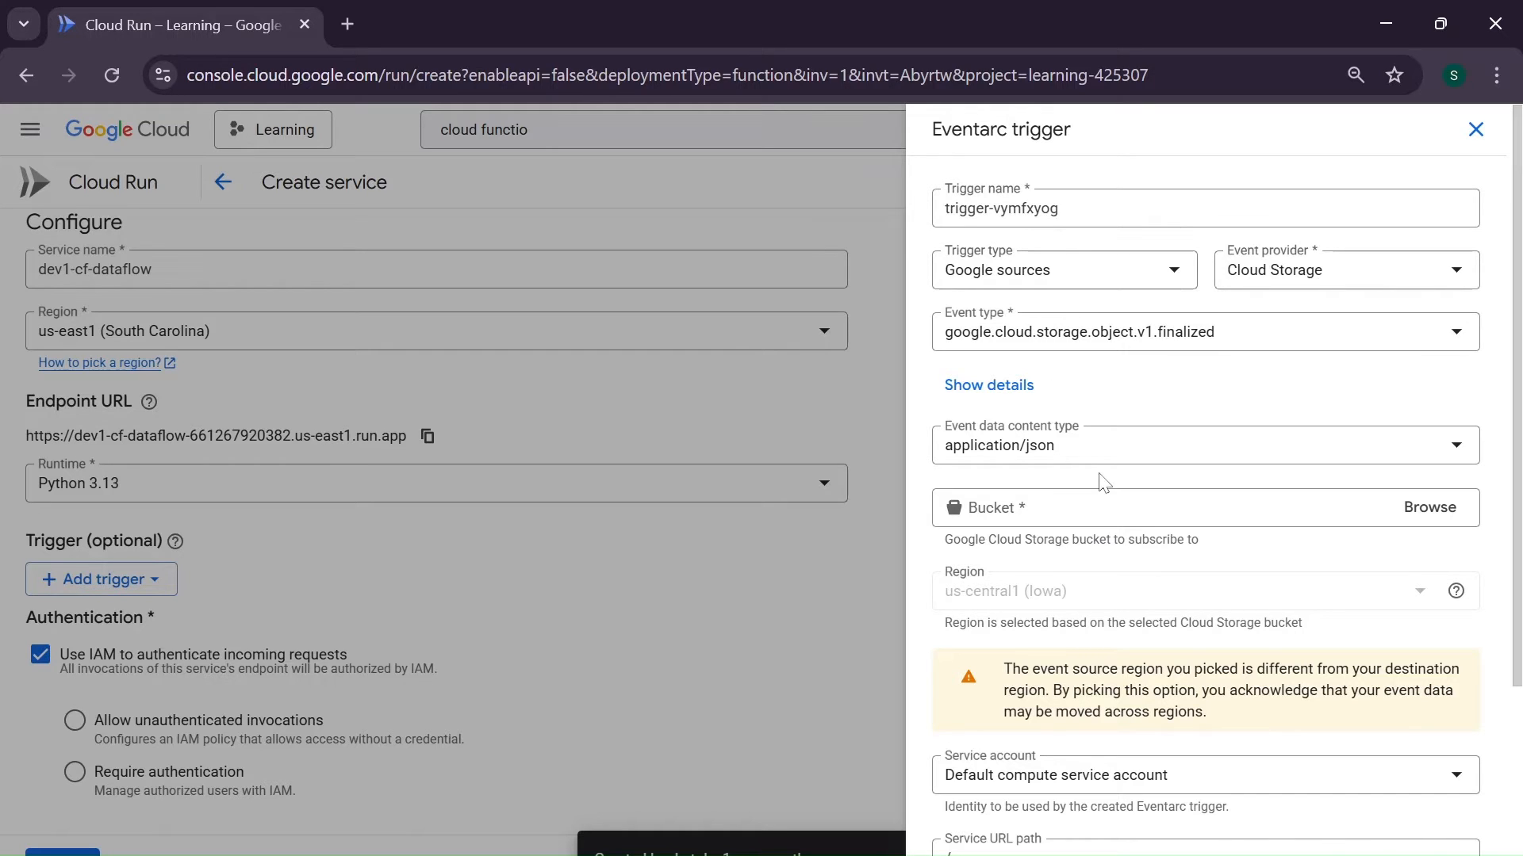
- Choose dev1-source-etl as the Eventarc trigger's bucket and save the trigger with its other settings at their defaults
{"action": "scroll", "coordinate": [1105, 483], "scroll_direction": "down", "scroll_amount": 1}
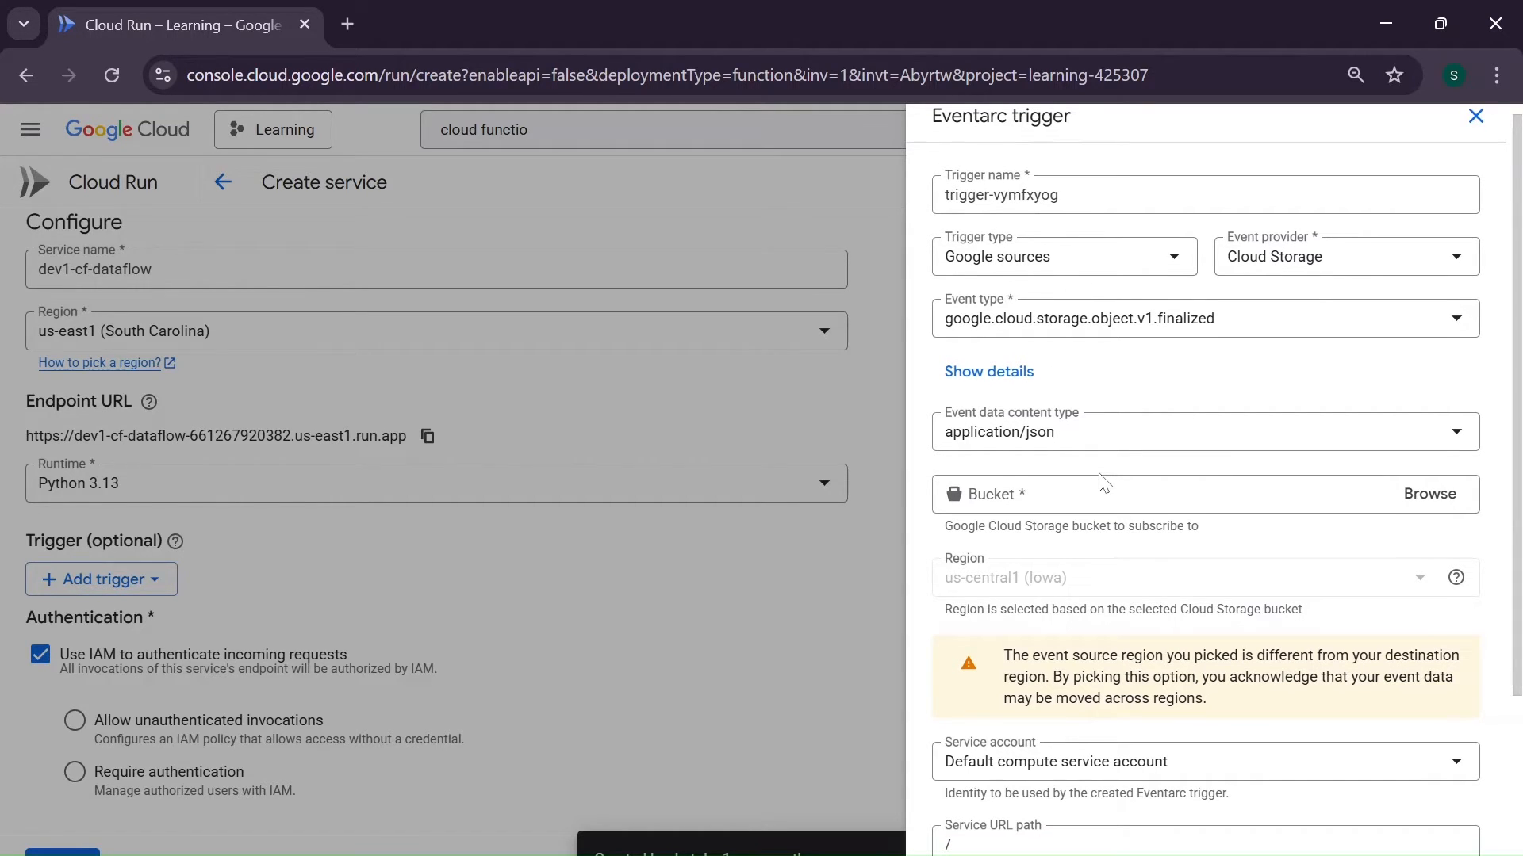
{"action": "scroll", "coordinate": [1104, 482], "scroll_direction": "down", "scroll_amount": 1}
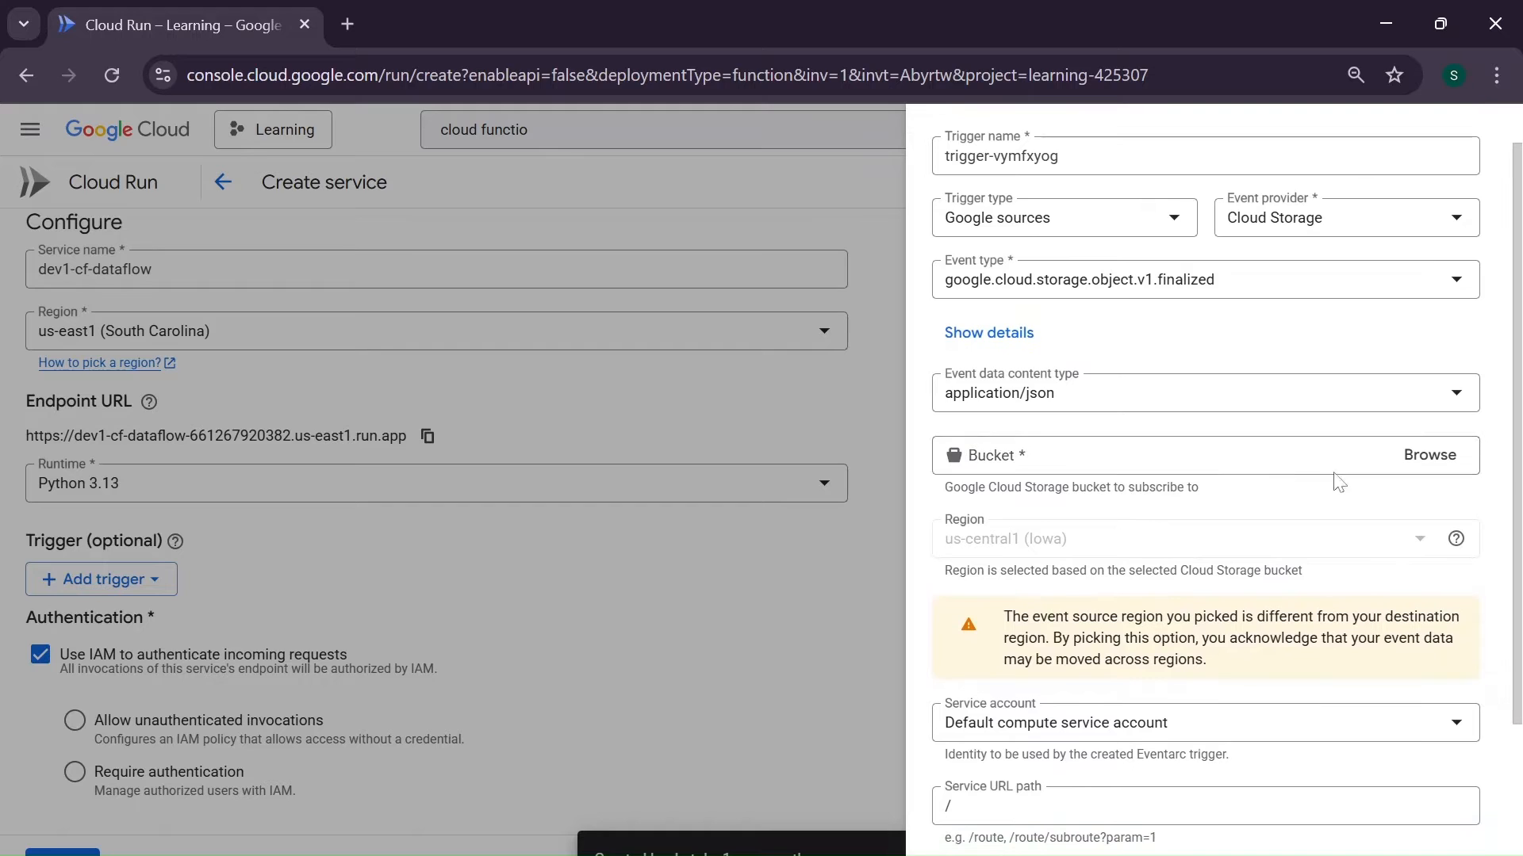
{"action": "left_click", "coordinate": [1437, 455]}
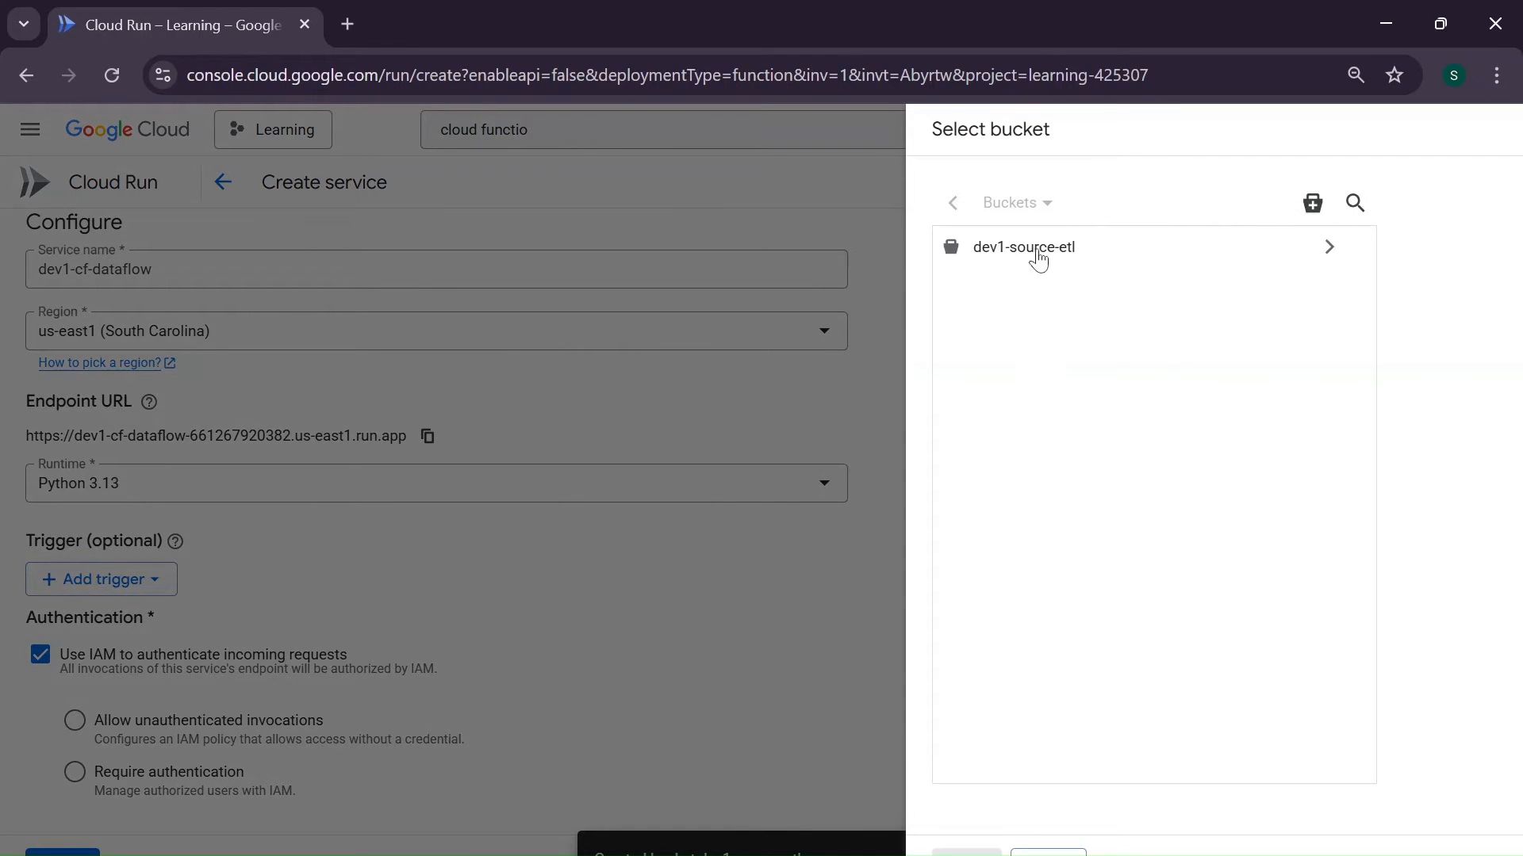
{"action": "left_click", "coordinate": [1049, 255]}
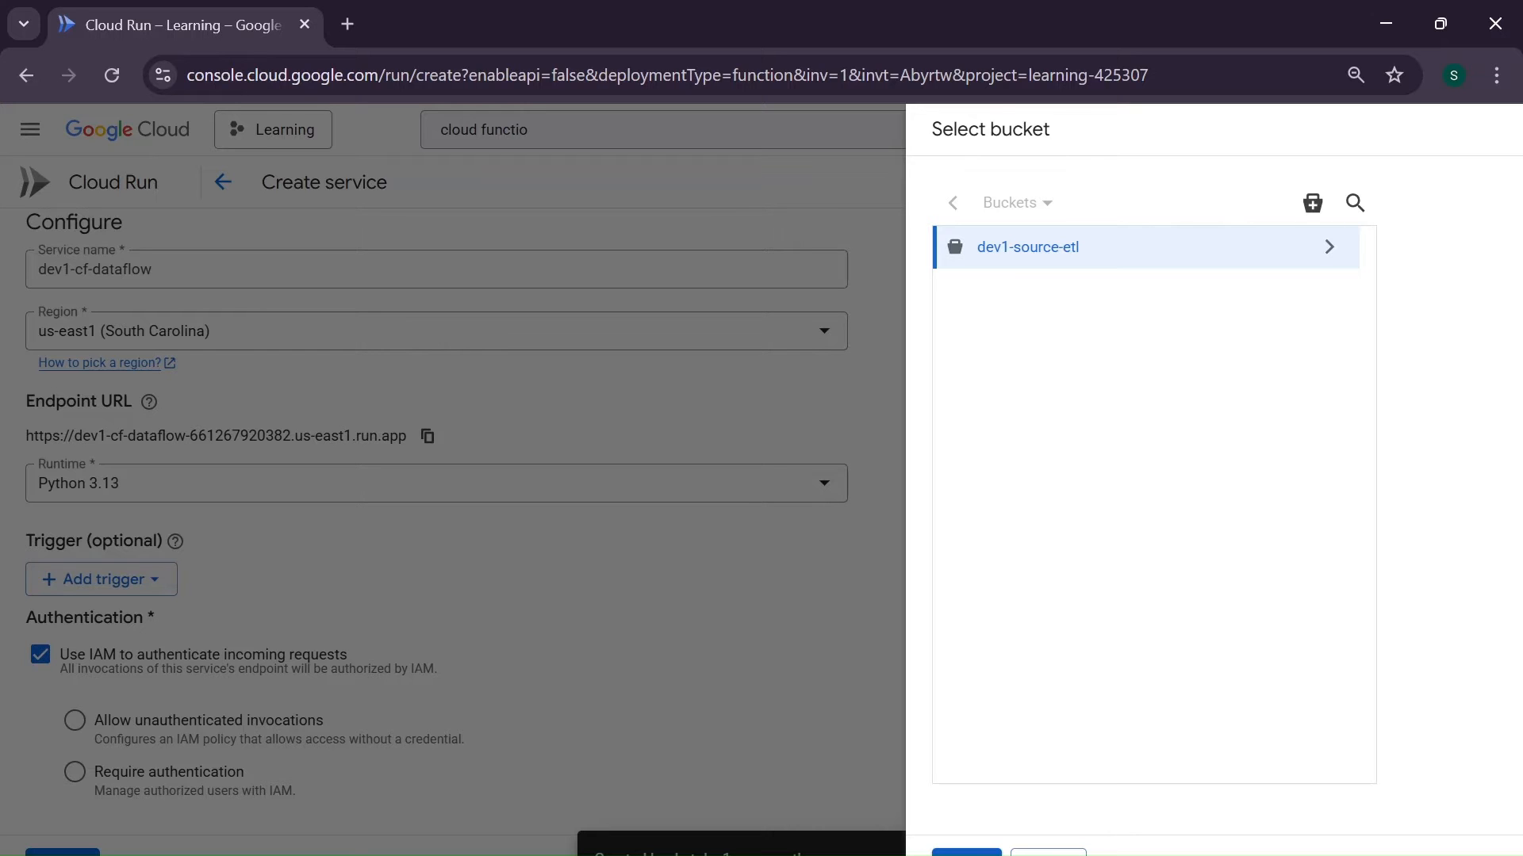
{"action": "left_click", "coordinate": [966, 852]}
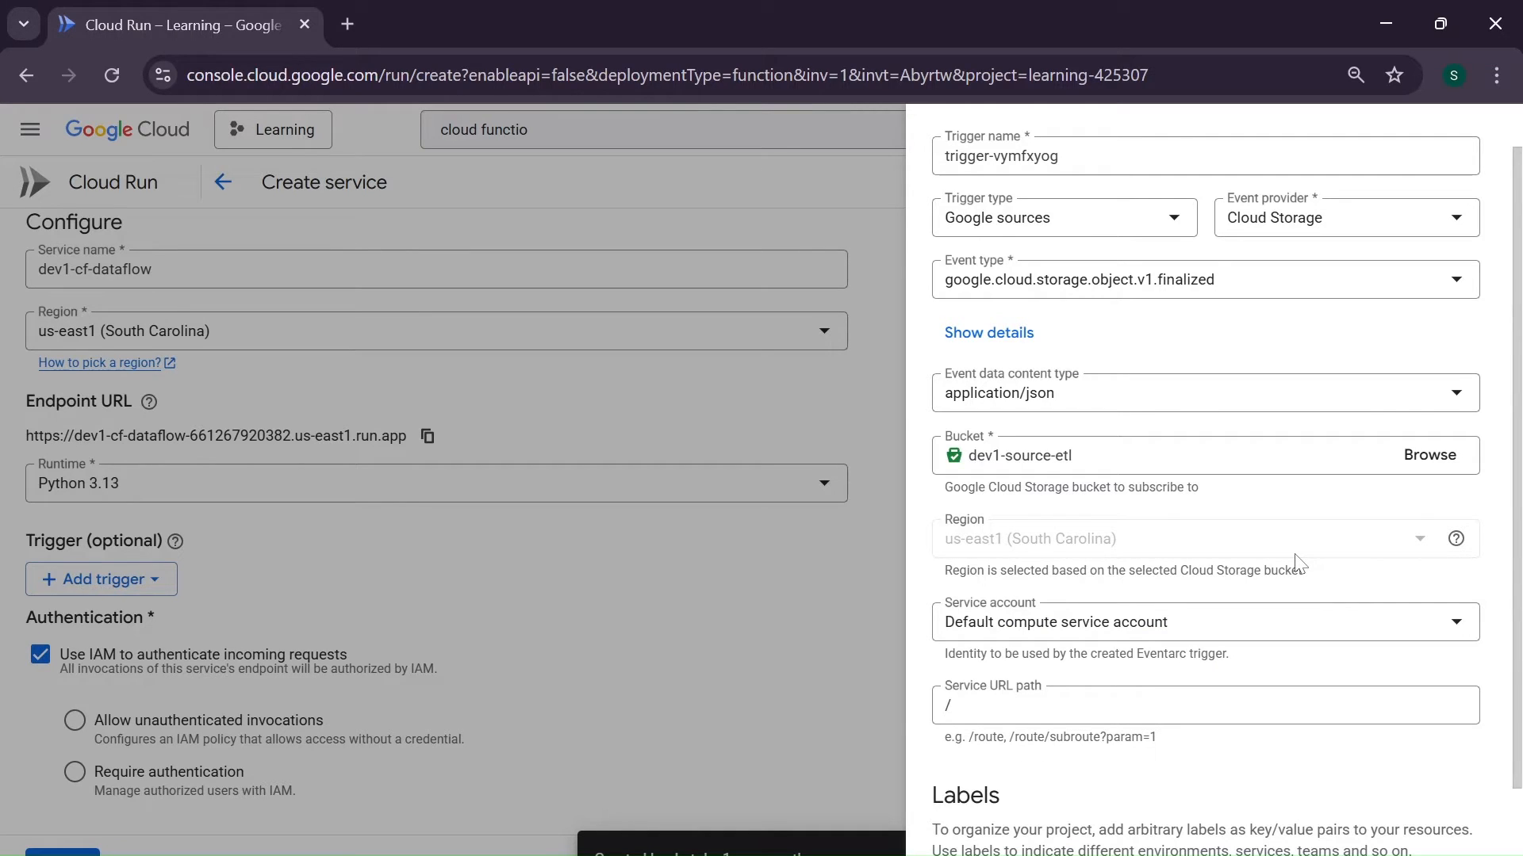
{"action": "scroll", "coordinate": [1166, 569], "scroll_direction": "down", "scroll_amount": 2}
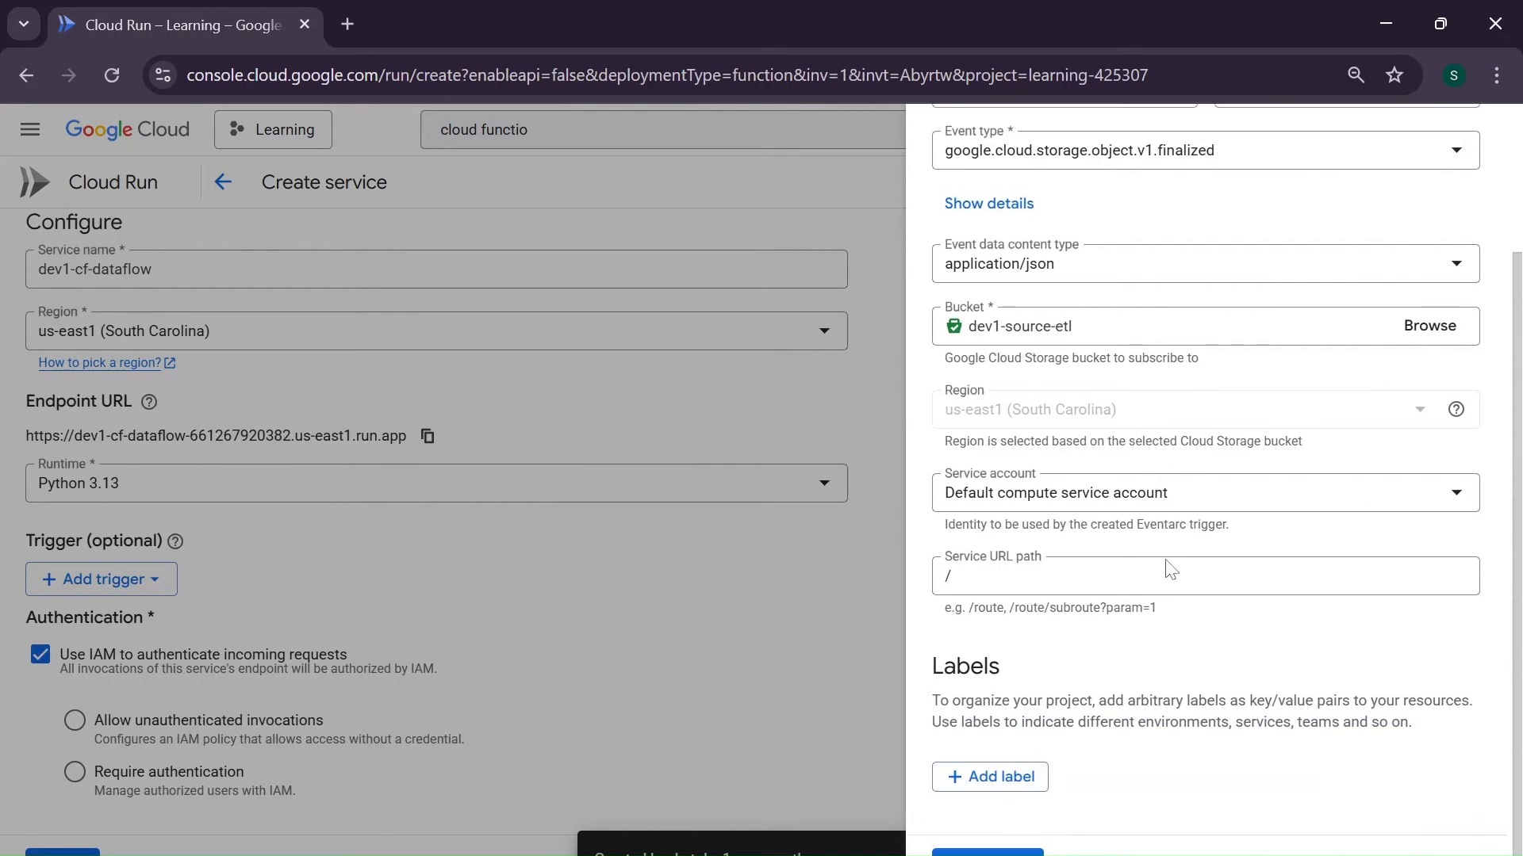
{"action": "scroll", "coordinate": [1165, 569], "scroll_direction": "up", "scroll_amount": 3}
{"action": "scroll", "coordinate": [1166, 570], "scroll_direction": "down", "scroll_amount": 3}
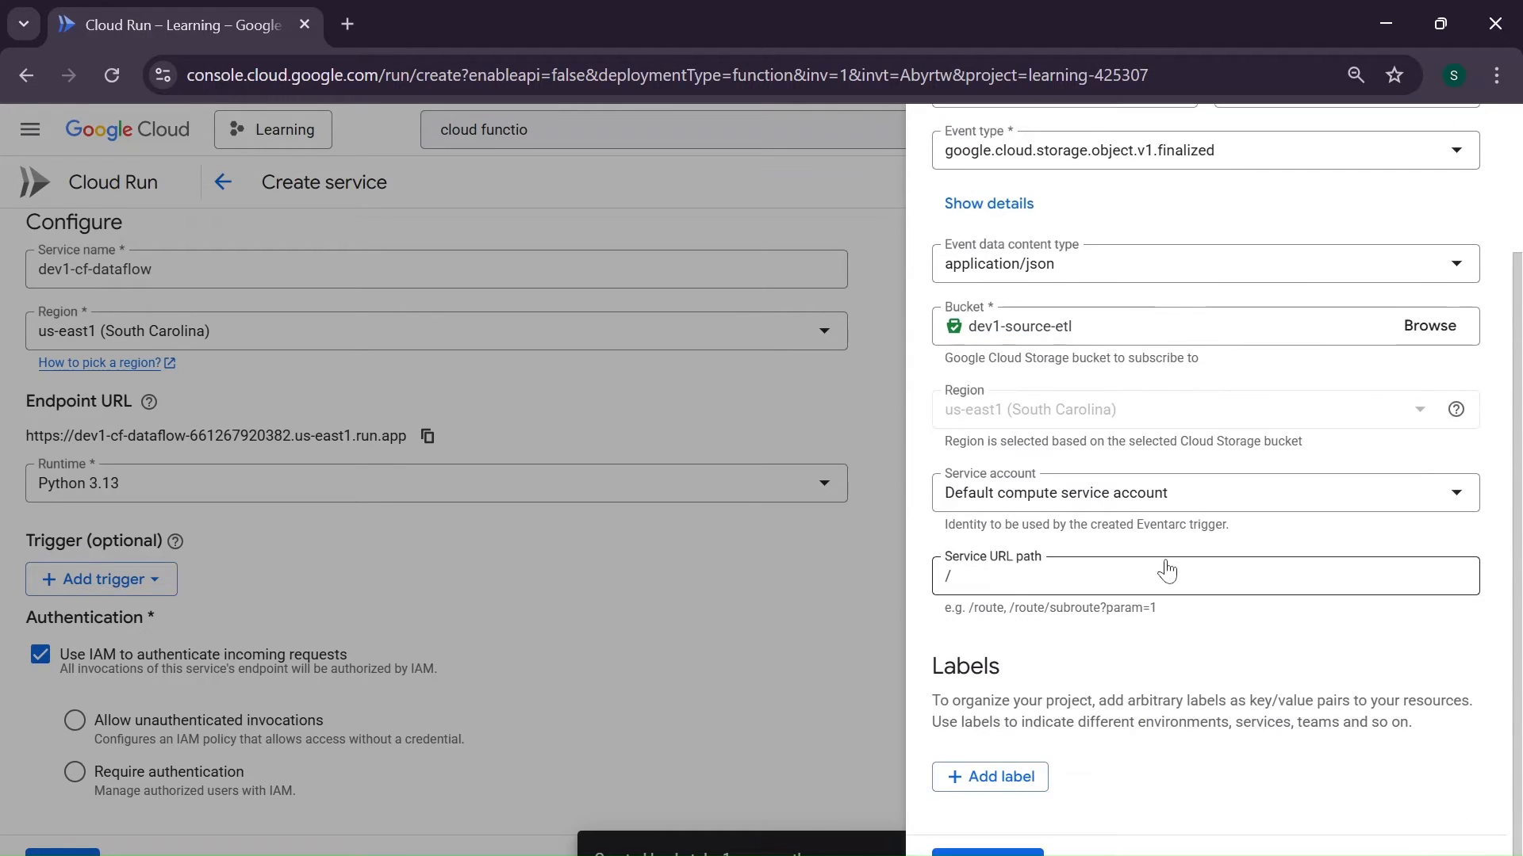
{"action": "left_click", "coordinate": [987, 853]}
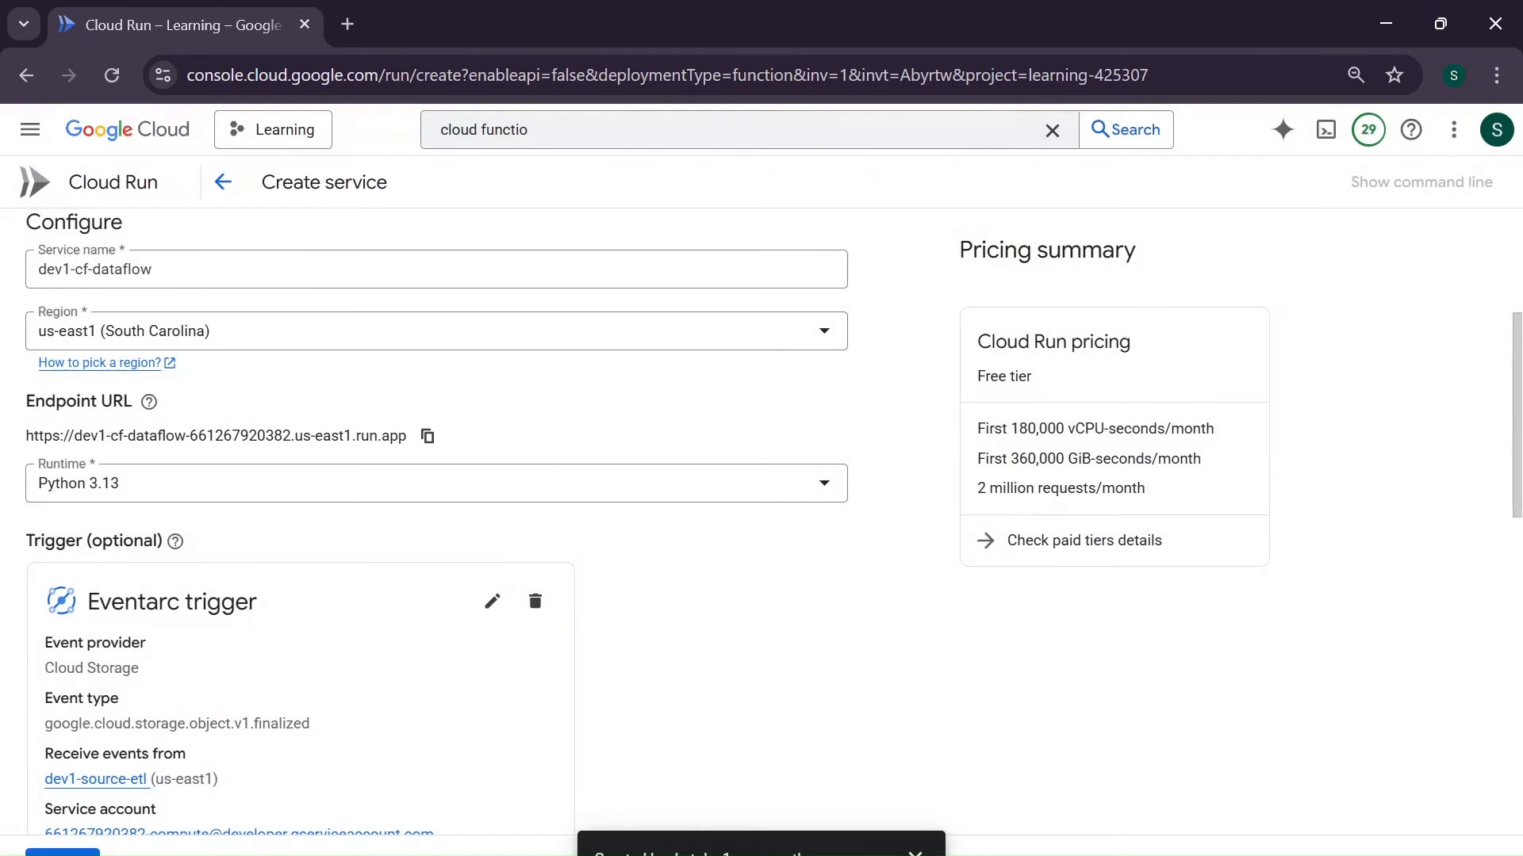
- Create the service with the default billing, scaling and ingress settings, and dismiss the bucket creation notification
{"action": "scroll", "coordinate": [775, 568], "scroll_direction": "down", "scroll_amount": 10}
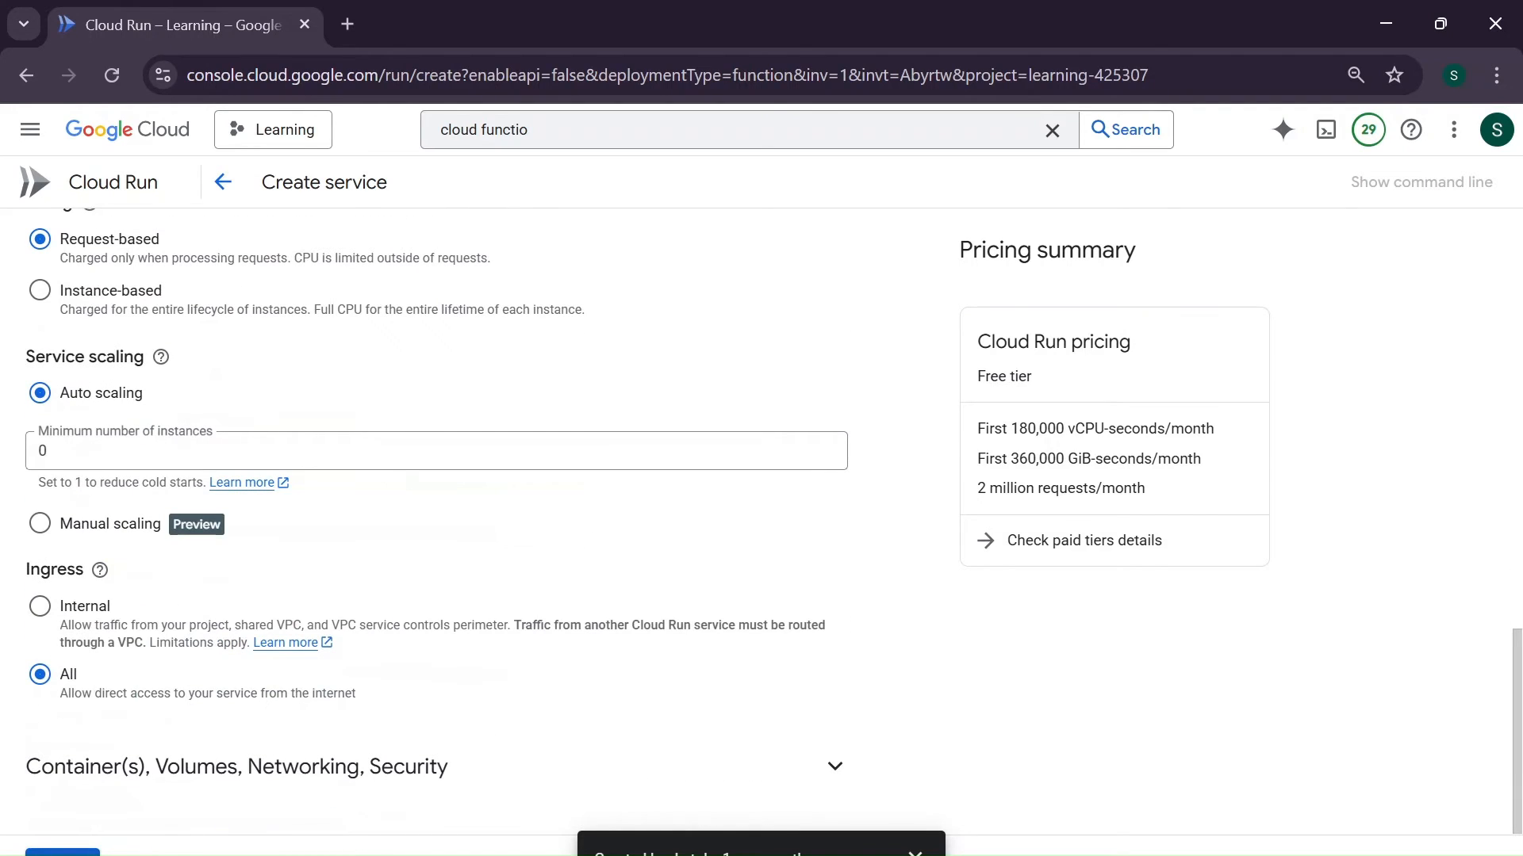
{"action": "left_click", "coordinate": [62, 853]}
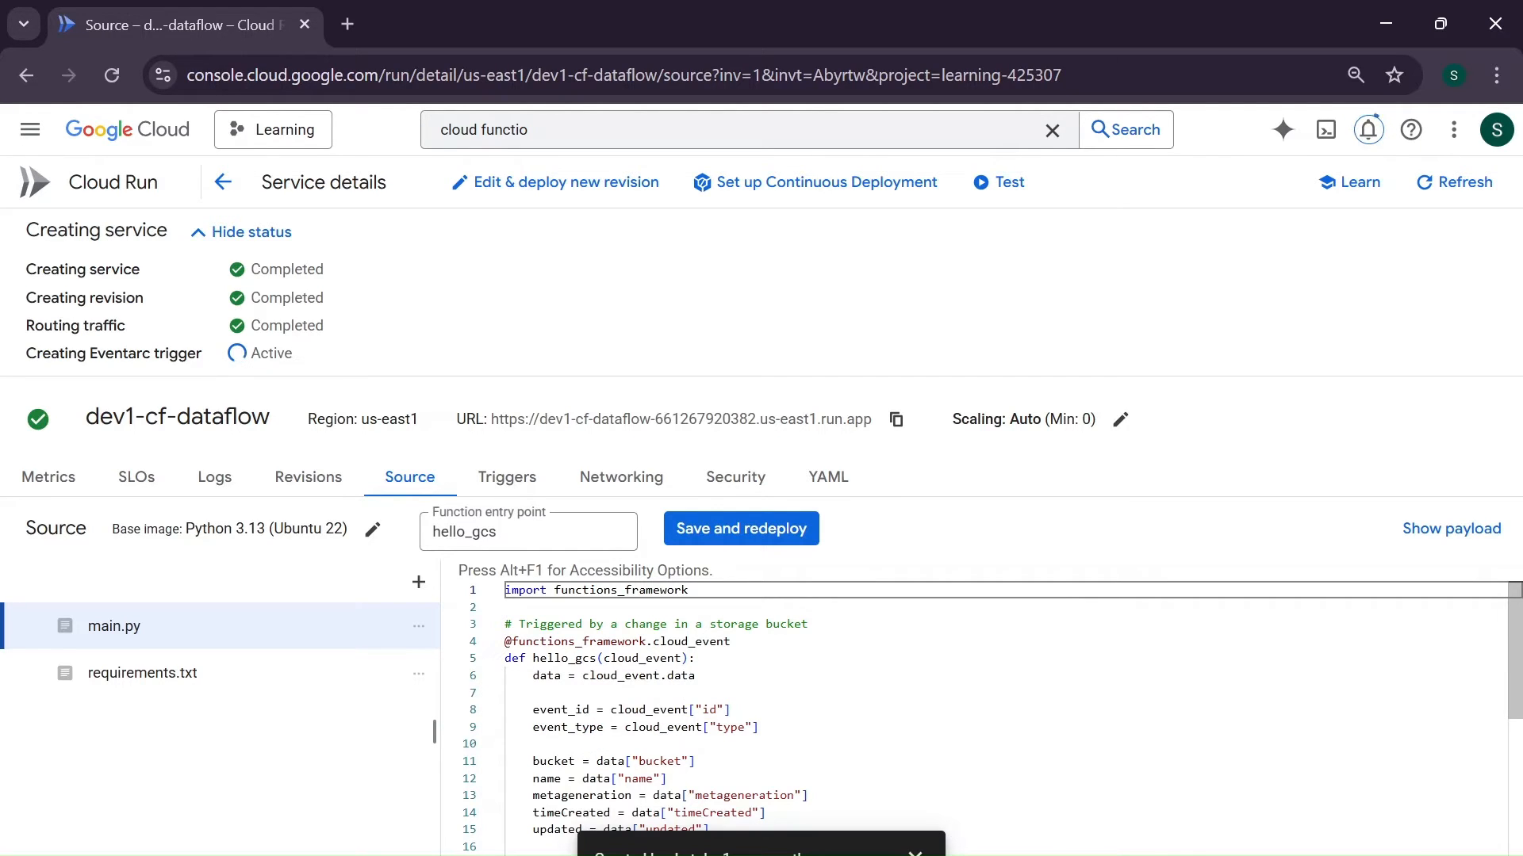
{"action": "scroll", "coordinate": [983, 714], "scroll_direction": "down", "scroll_amount": 4}
{"action": "scroll", "coordinate": [984, 714], "scroll_direction": "up", "scroll_amount": 2}
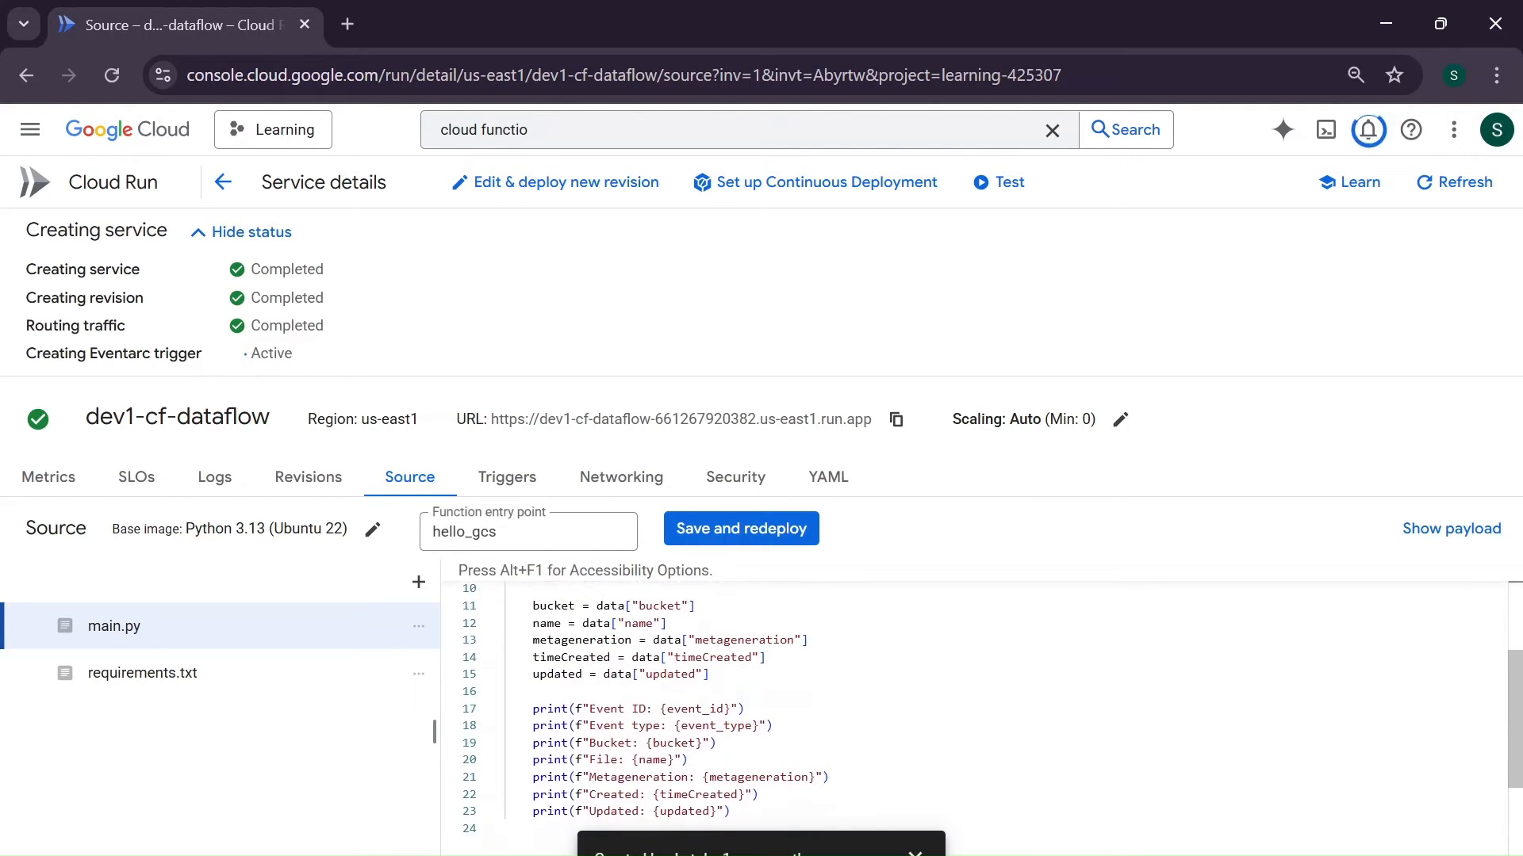
{"action": "left_click", "coordinate": [915, 852]}
{"action": "left_click", "coordinate": [915, 852]}
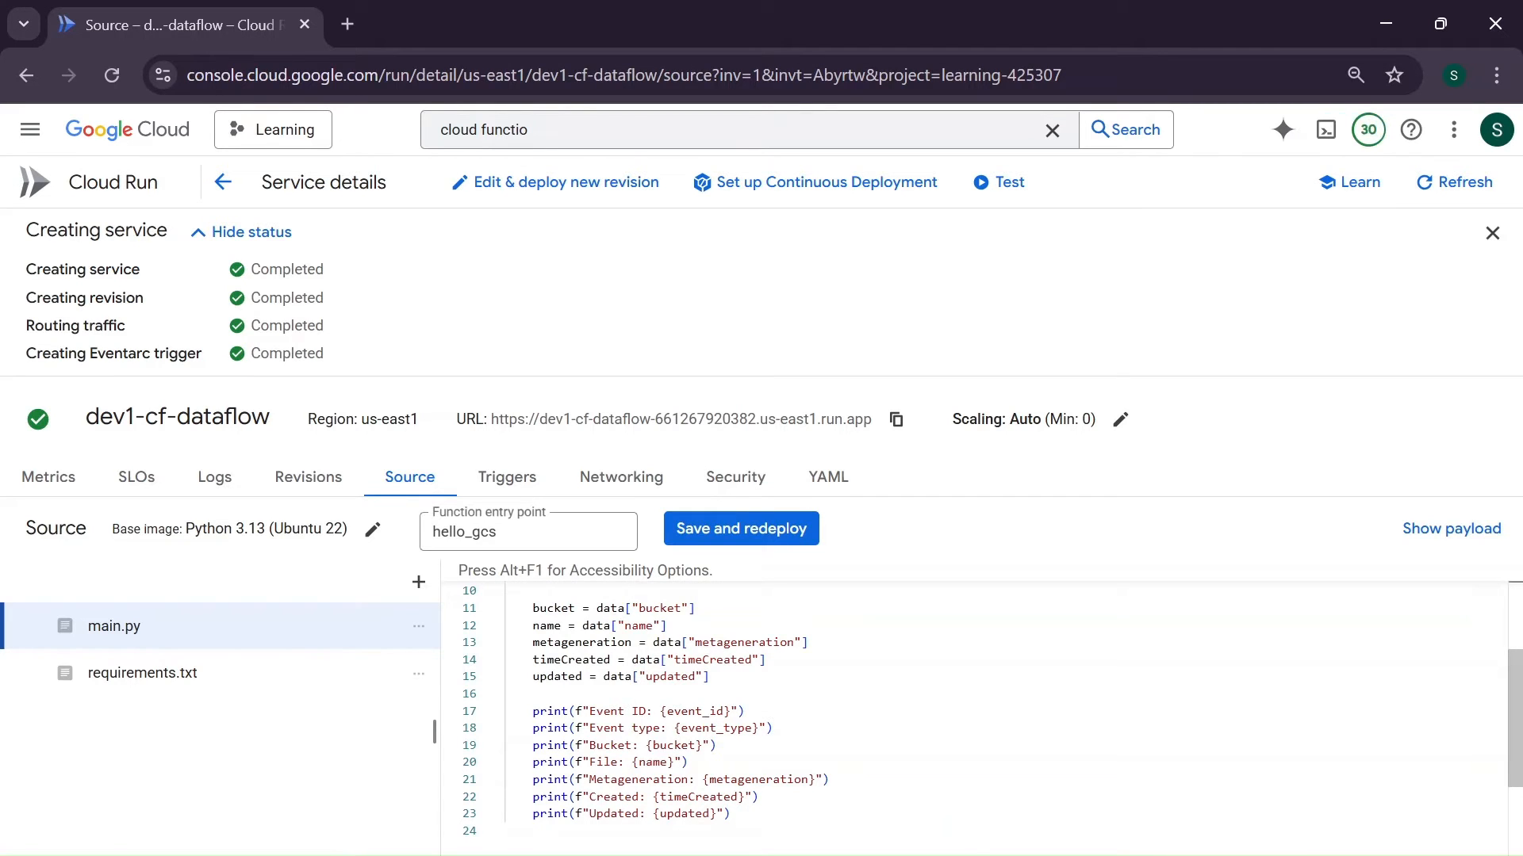
- Switch to VS Code and copy the entire contents of the Cloud Run function's main.py
{"action": "scroll", "coordinate": [984, 714], "scroll_direction": "up", "scroll_amount": 3}
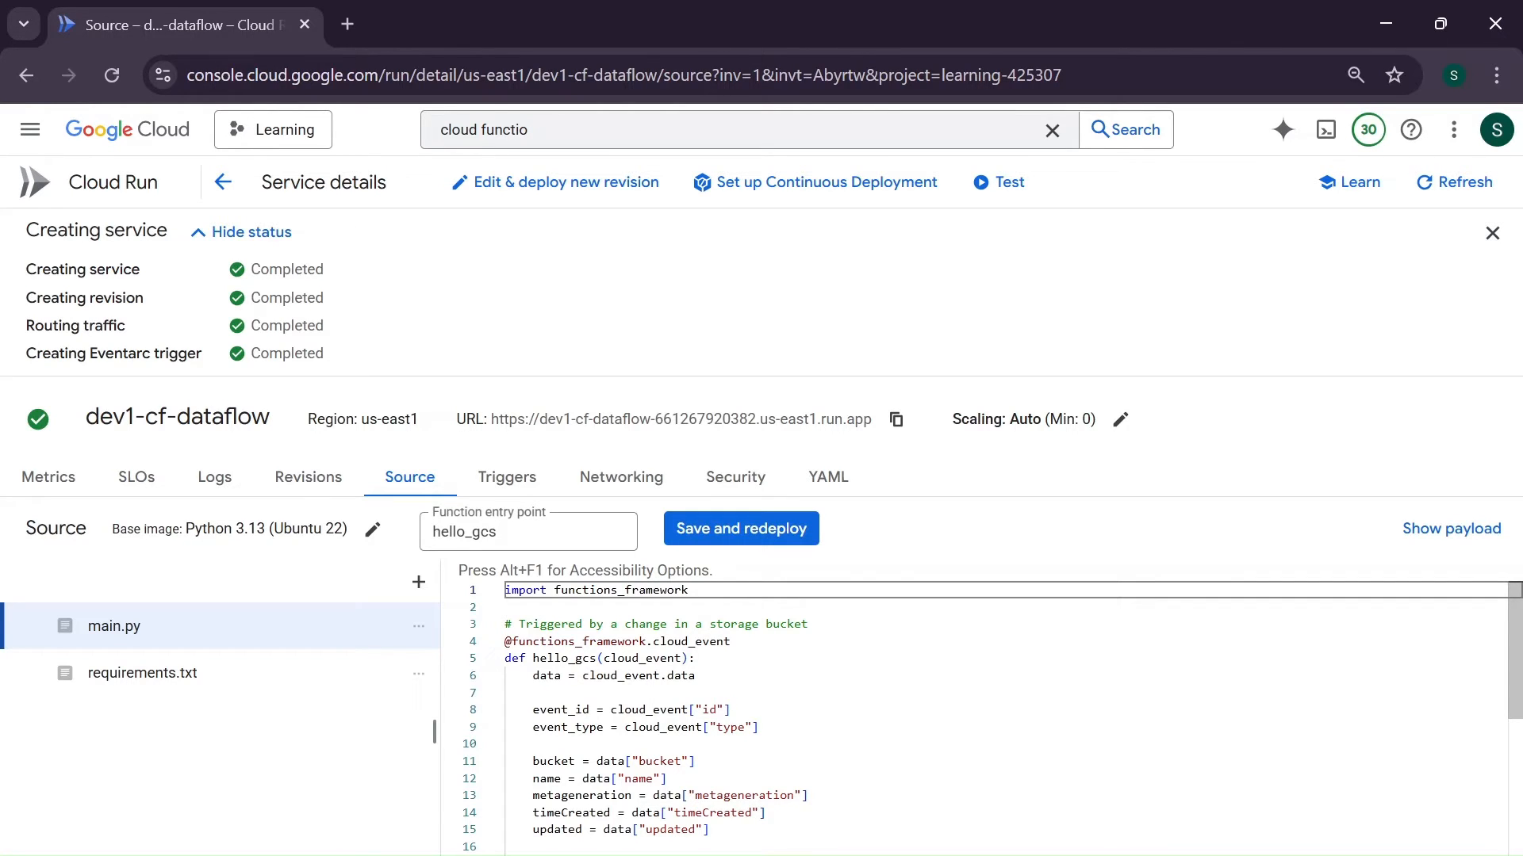
{"action": "scroll", "coordinate": [984, 714], "scroll_direction": "down", "scroll_amount": 2}
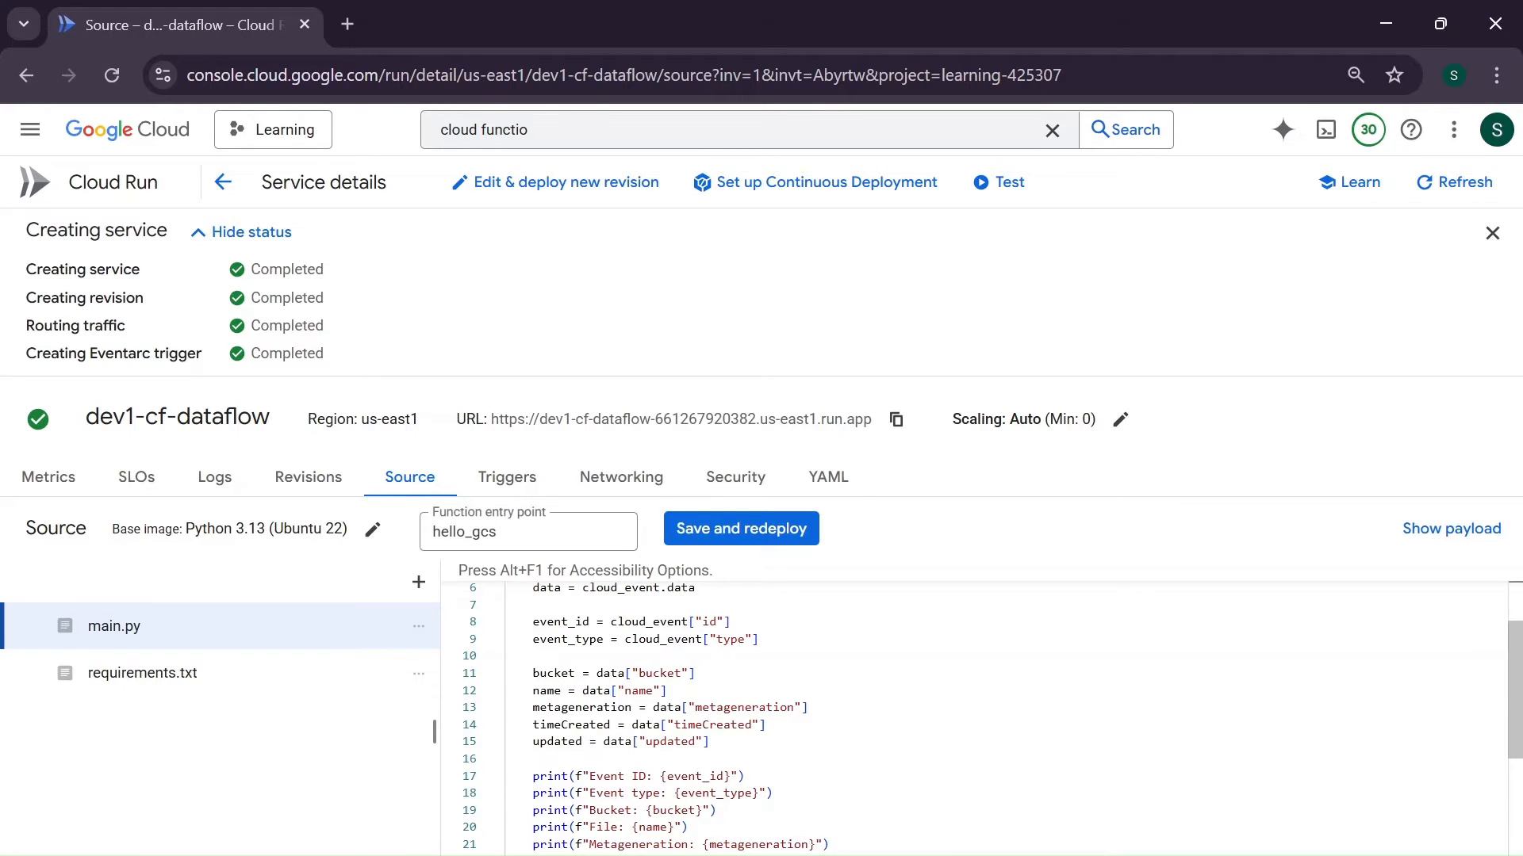
{"action": "key", "text": "alt+Tab"}
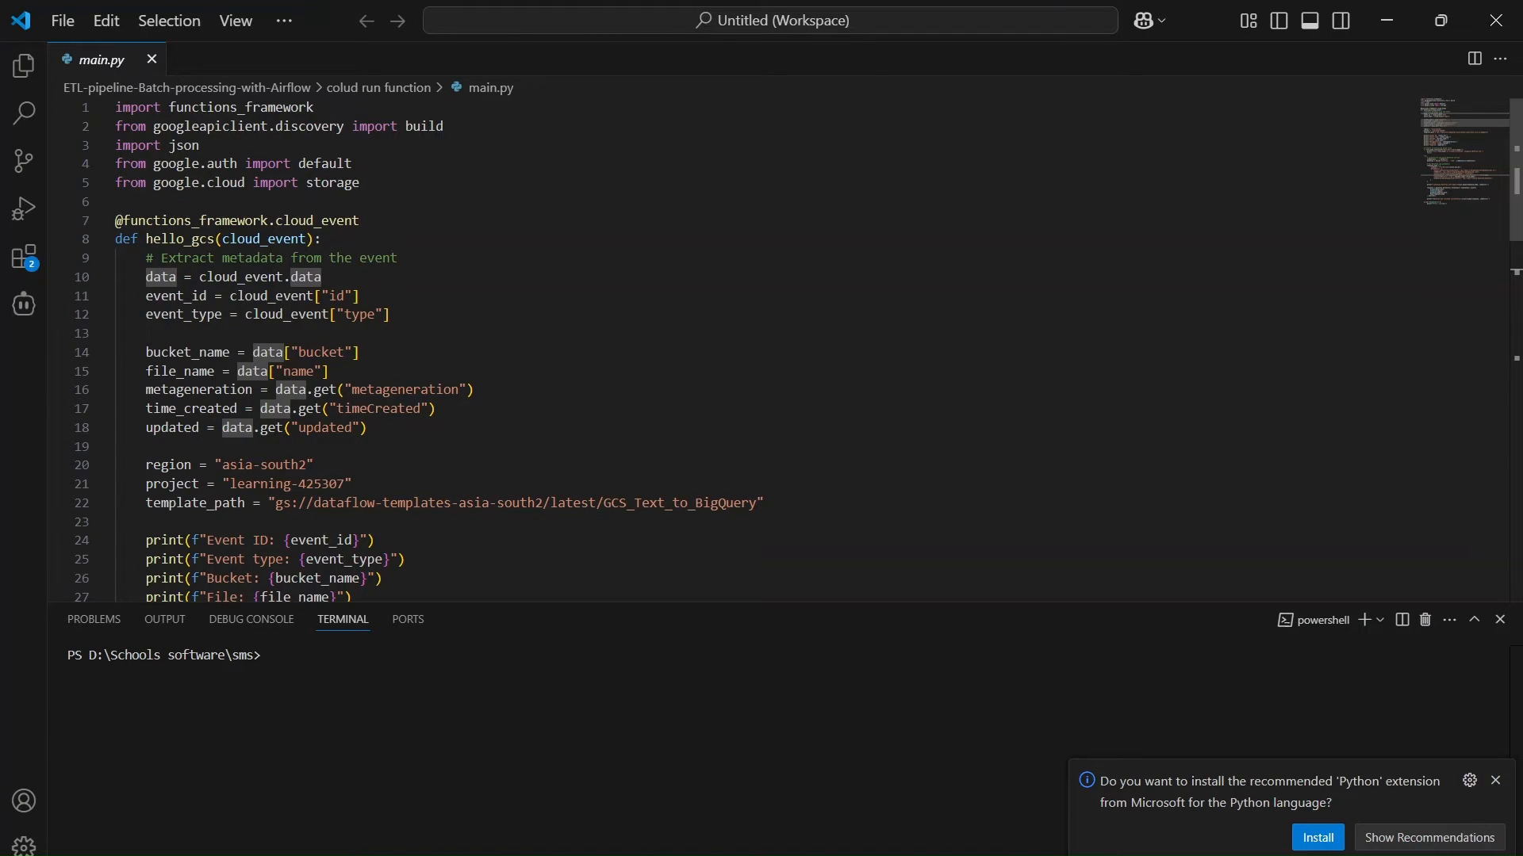
{"action": "left_click", "coordinate": [391, 314]}
{"action": "key", "text": "ctrl+a"}
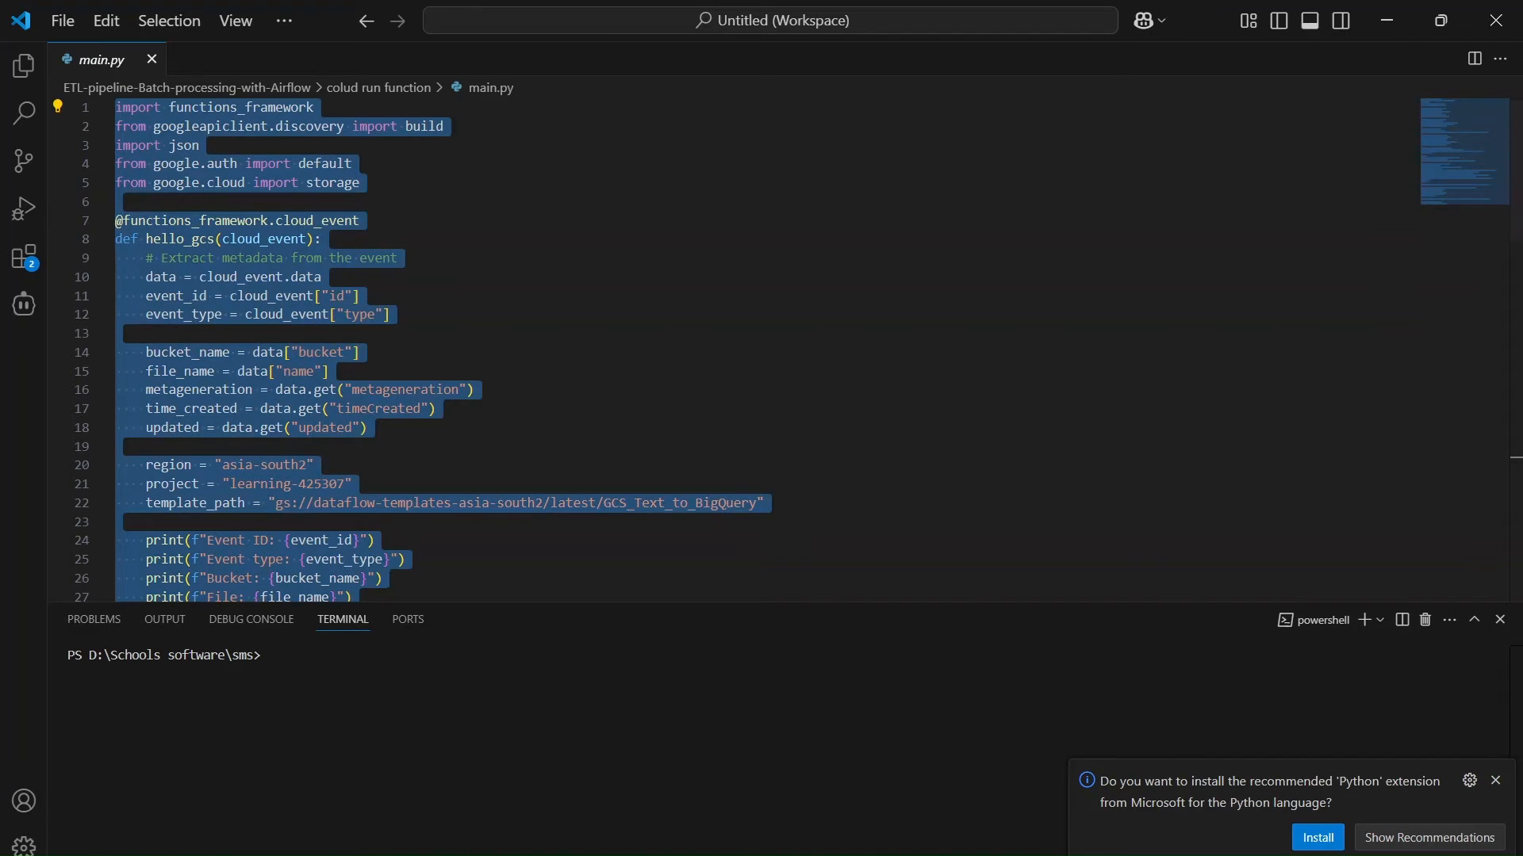
- Return to the Cloud Run source editor in the browser and replace all code in main.py with the copied code
{"action": "key", "text": "alt+Tab"}
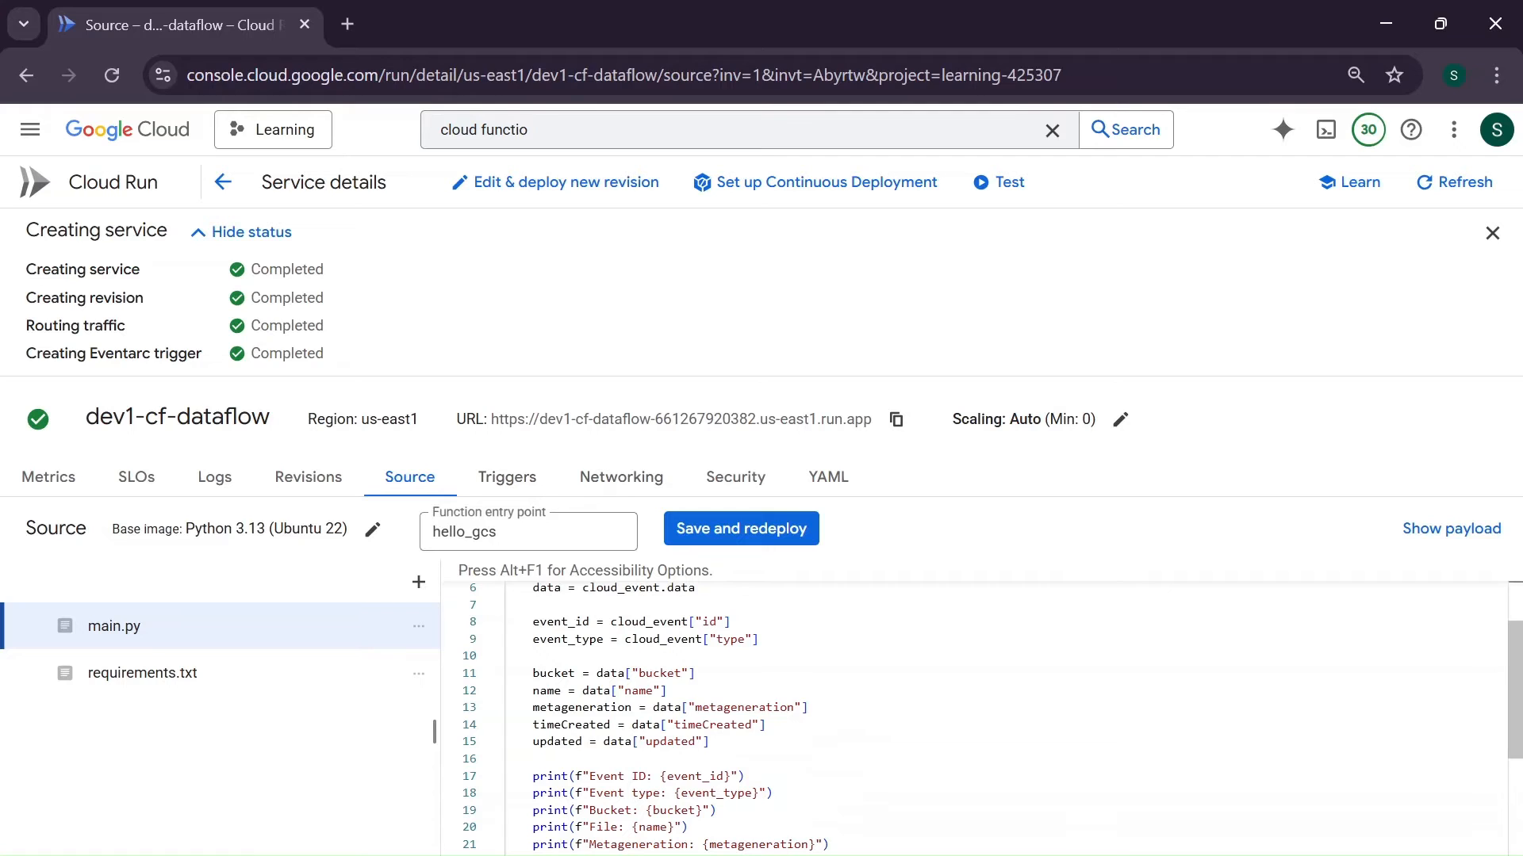
{"action": "left_click", "coordinate": [610, 657]}
{"action": "key", "text": "ctrl+a"}
{"action": "key", "text": "ctrl+v"}
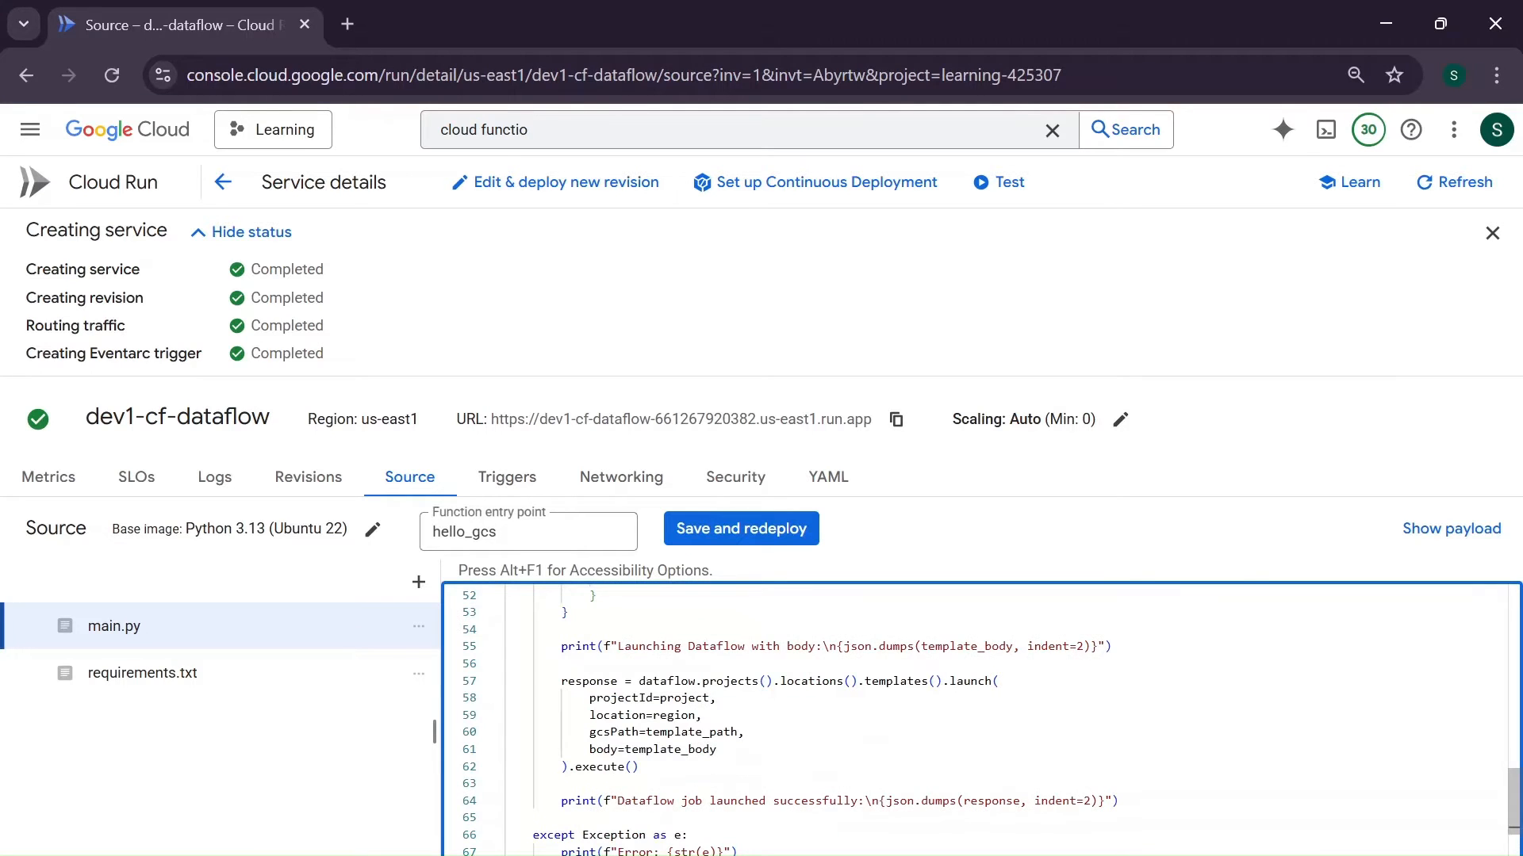
- Dismiss the service creation status and highlight the hello_gcs function name in main.py to compare it with the entry point
{"action": "scroll", "coordinate": [1141, 714], "scroll_direction": "up", "scroll_amount": 3}
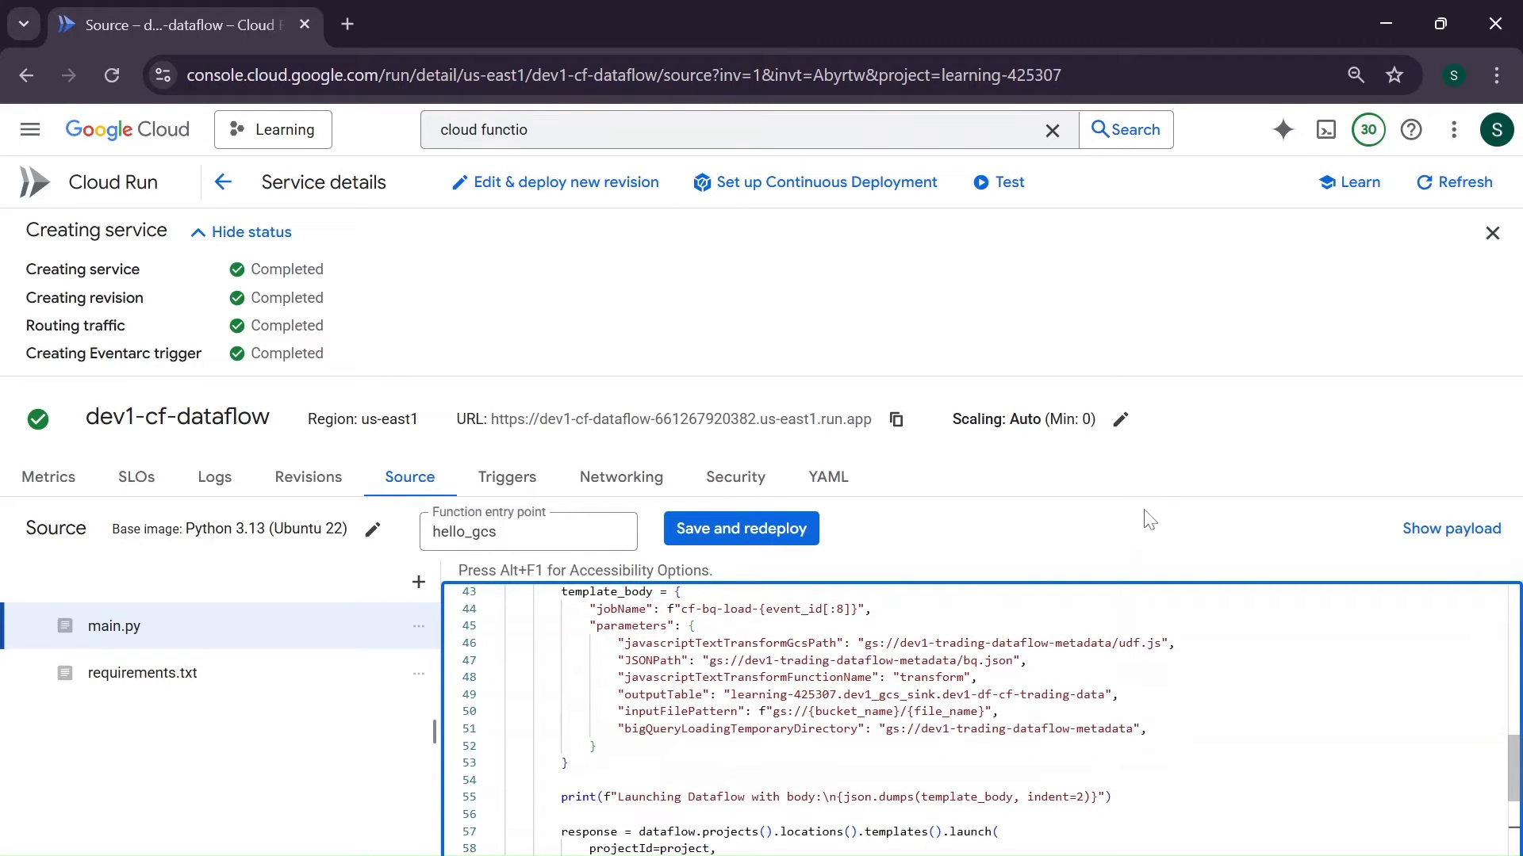
{"action": "left_click", "coordinate": [1492, 234]}
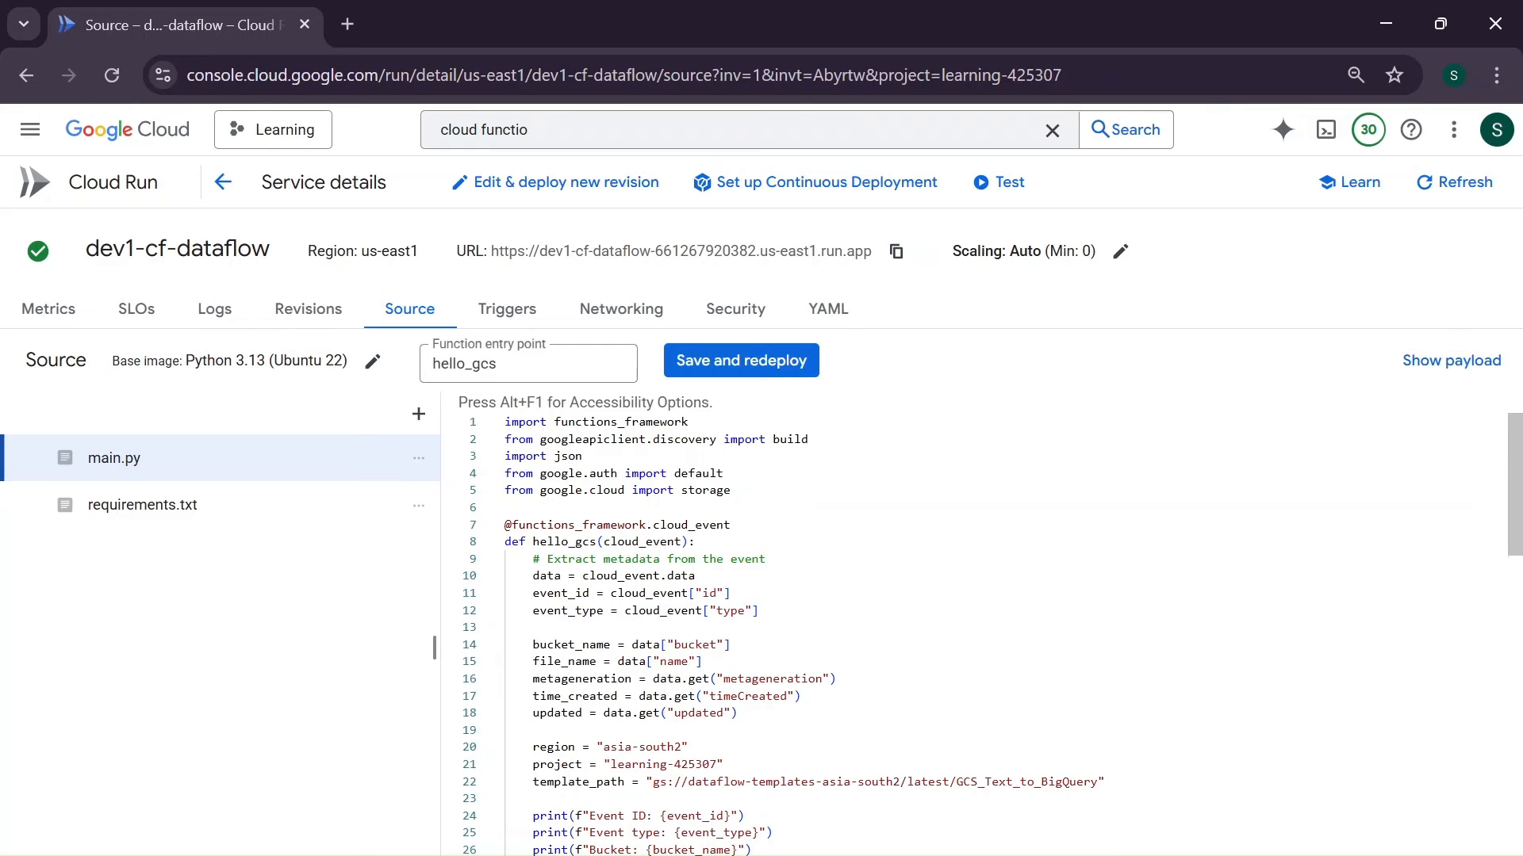
{"action": "scroll", "coordinate": [983, 635], "scroll_direction": "down", "scroll_amount": 2}
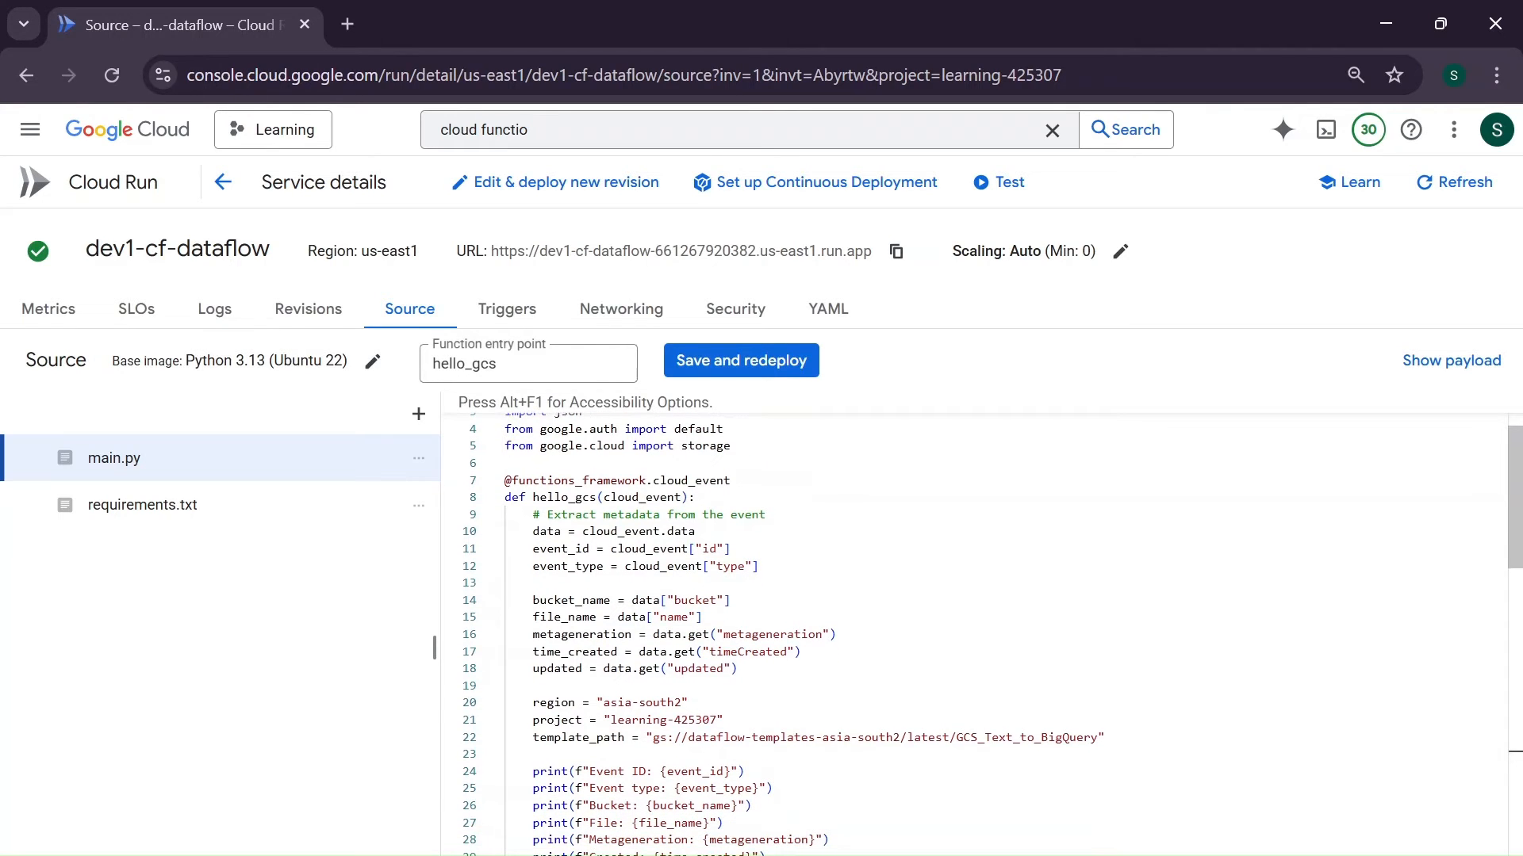
{"action": "double_click", "coordinate": [591, 497]}
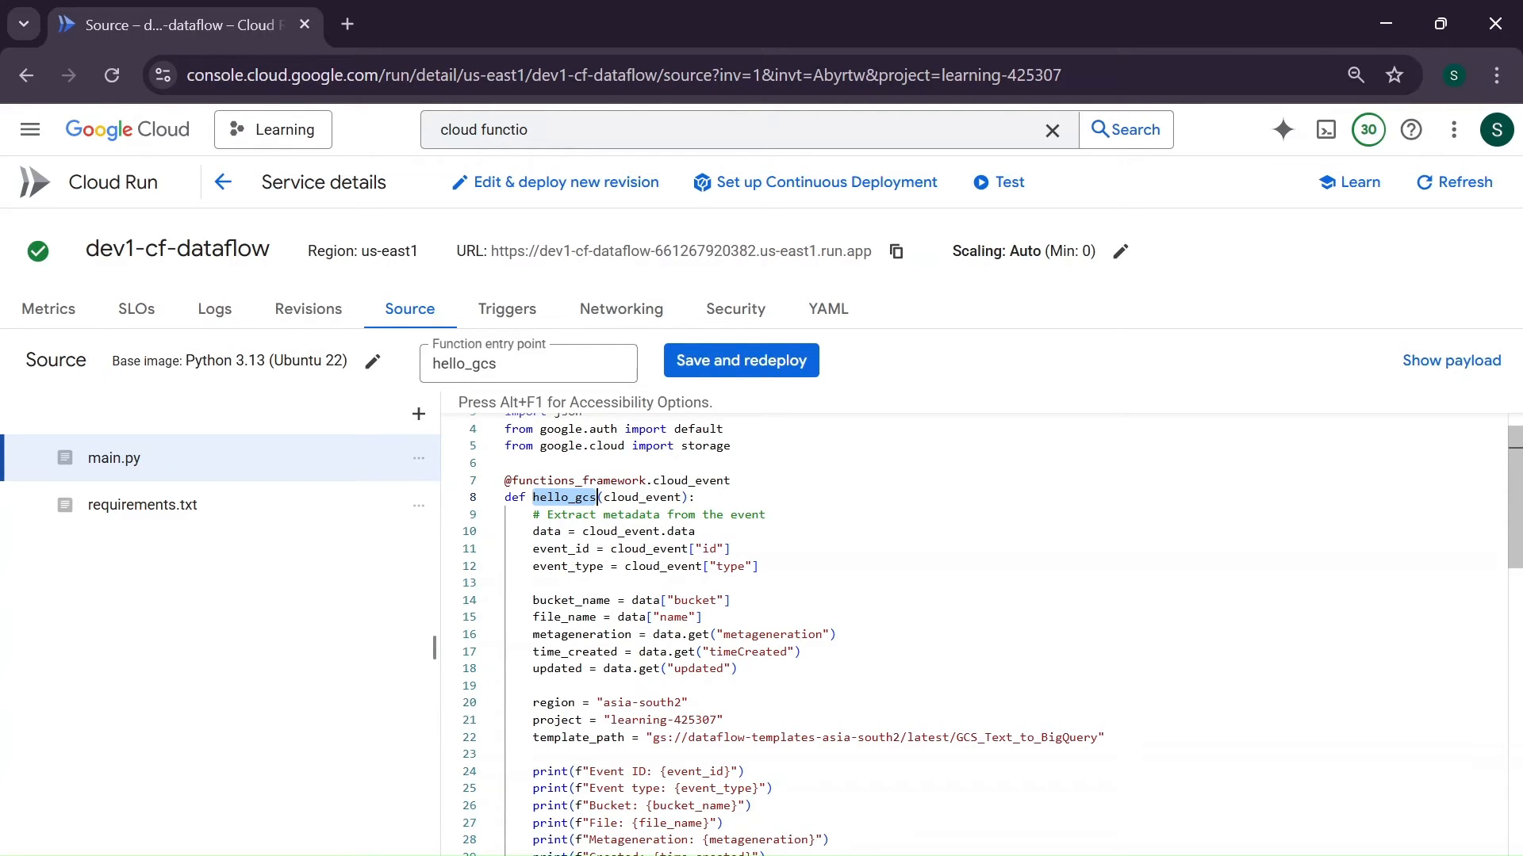
- Examine the function entry point and how hello_gcs reads the event's data, ID and type from cloud_event in main.py
{"action": "double_click", "coordinate": [456, 364]}
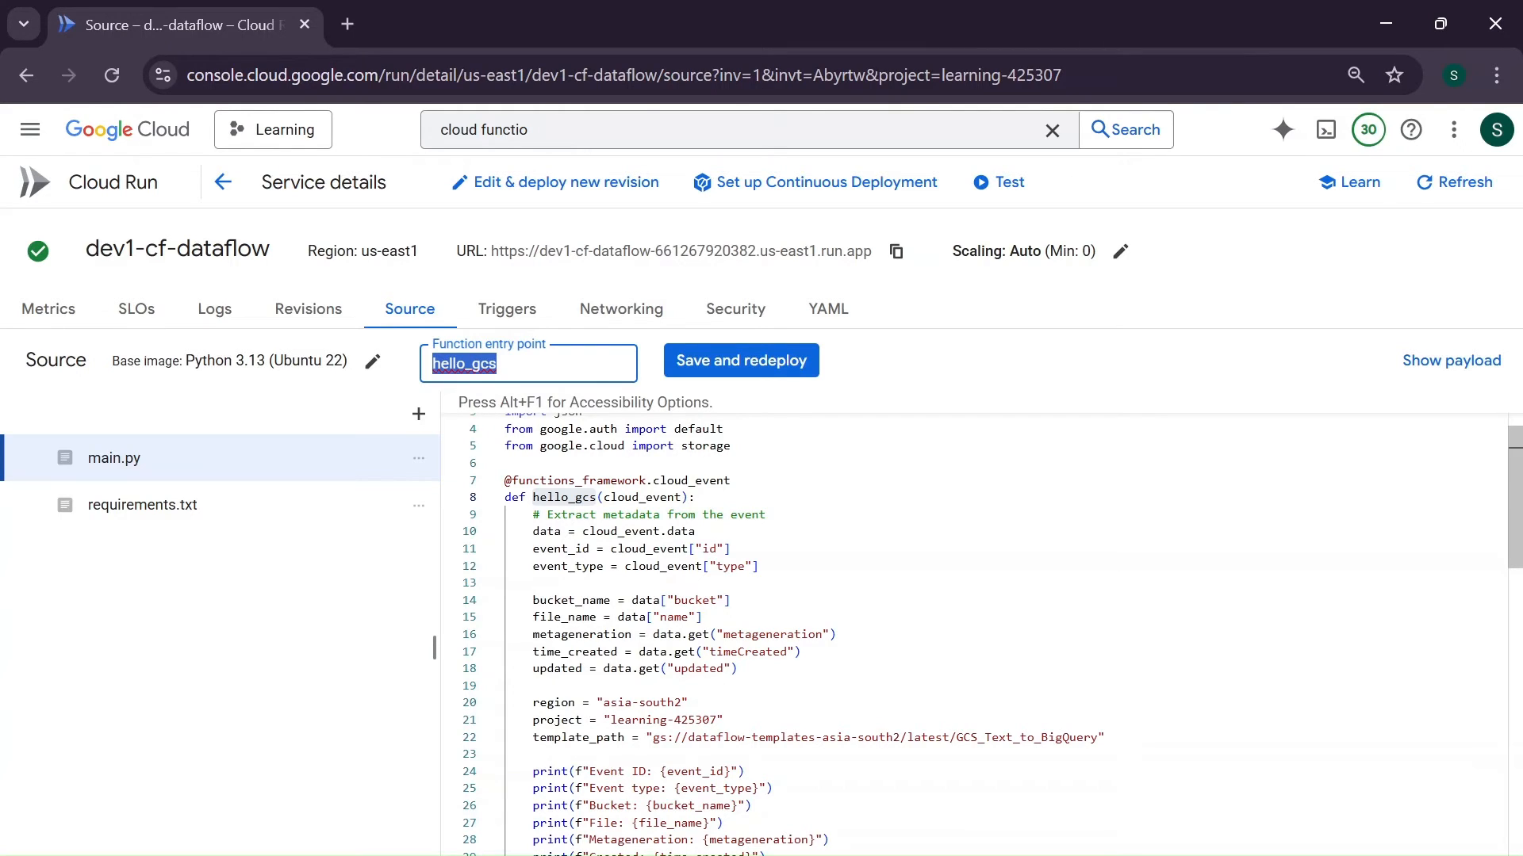
{"action": "left_click", "coordinate": [697, 532]}
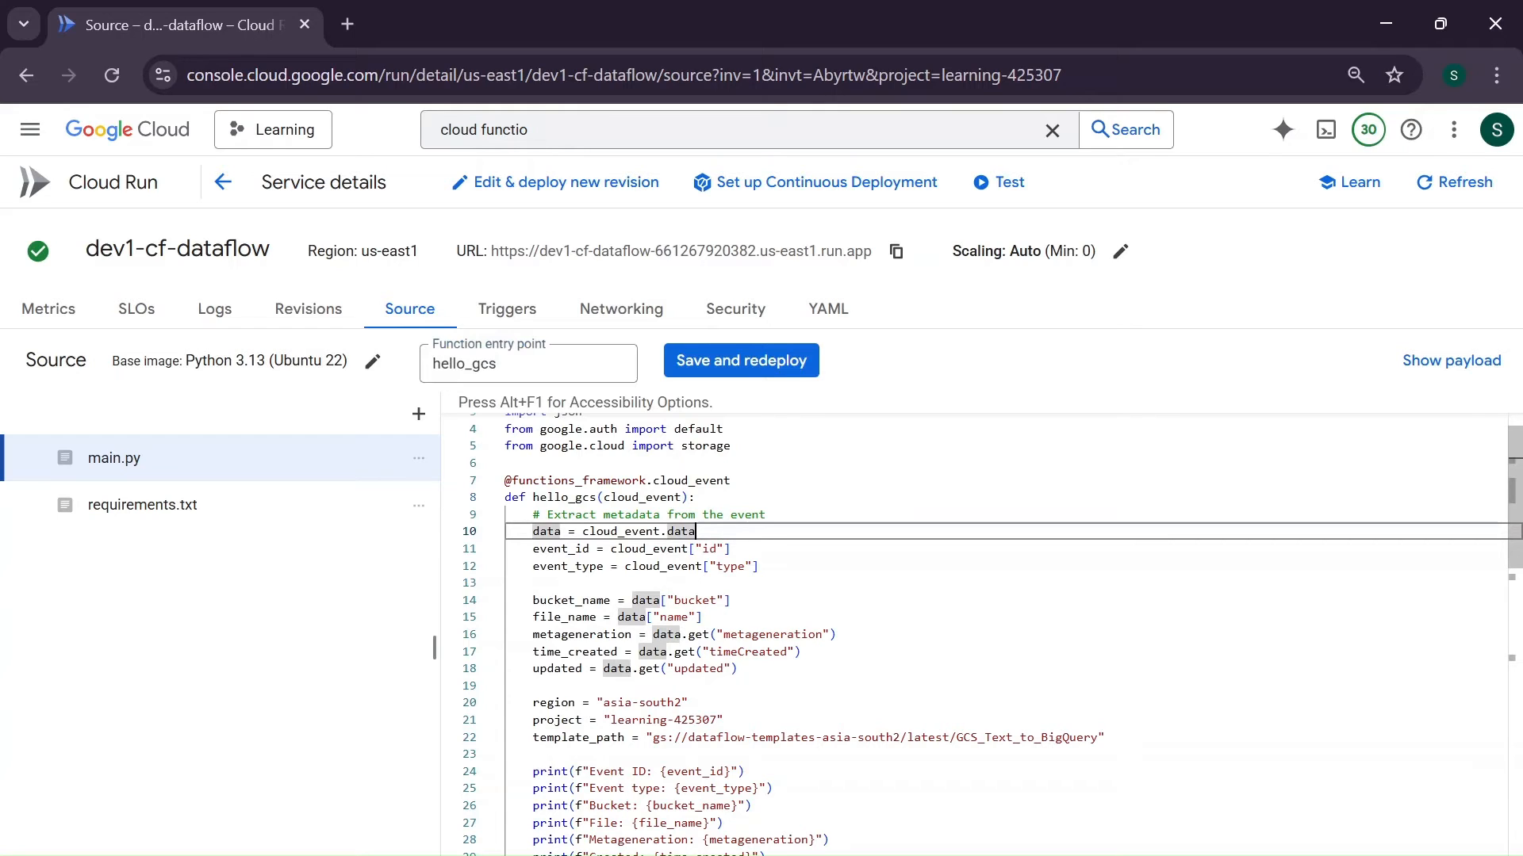
{"action": "scroll", "coordinate": [984, 634], "scroll_direction": "down", "scroll_amount": 1}
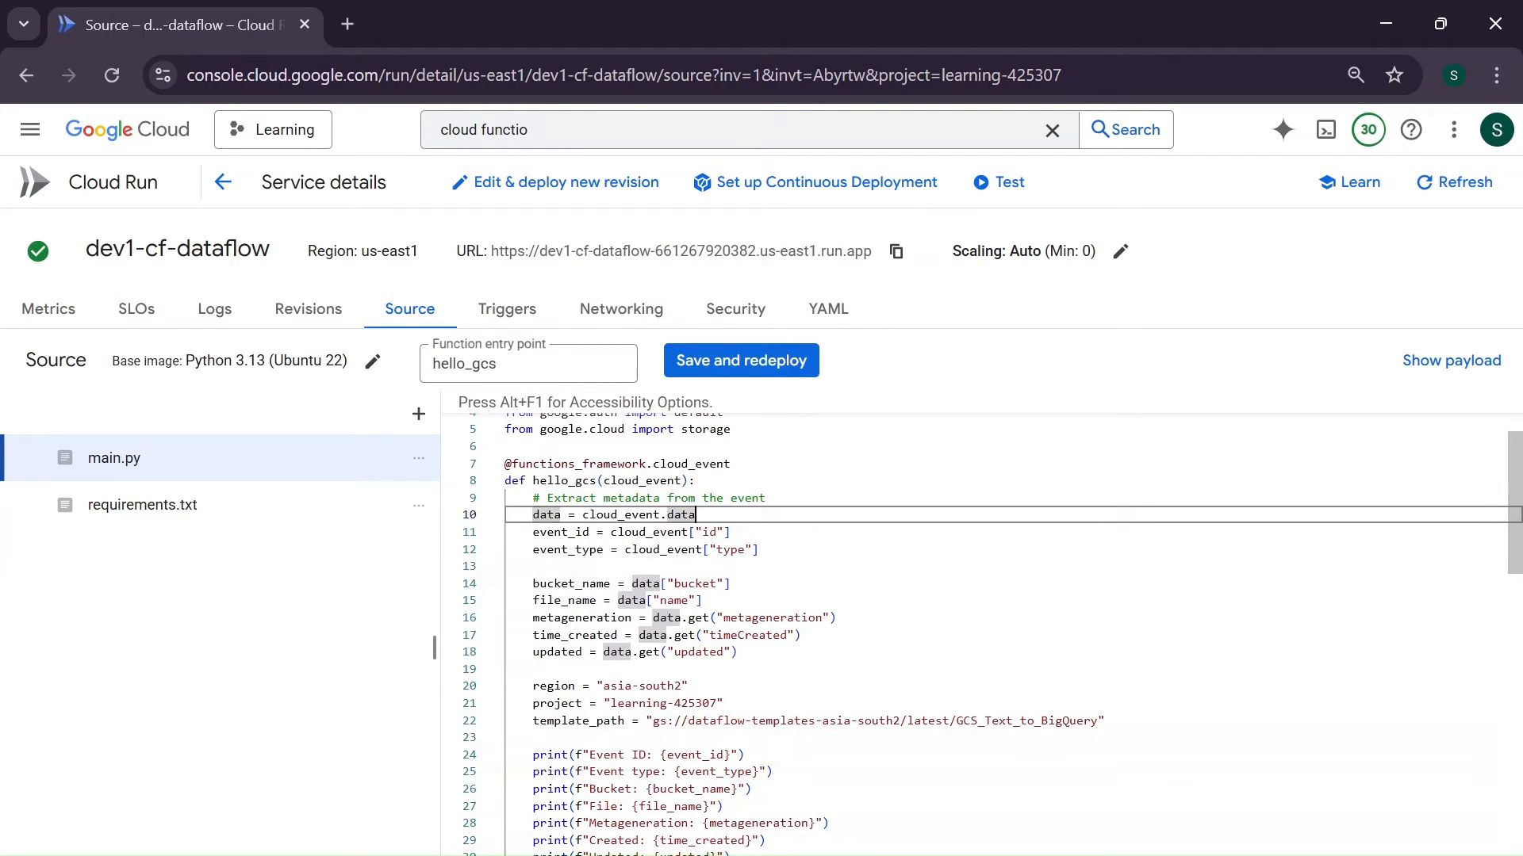
{"action": "double_click", "coordinate": [620, 515]}
{"action": "double_click", "coordinate": [546, 516]}
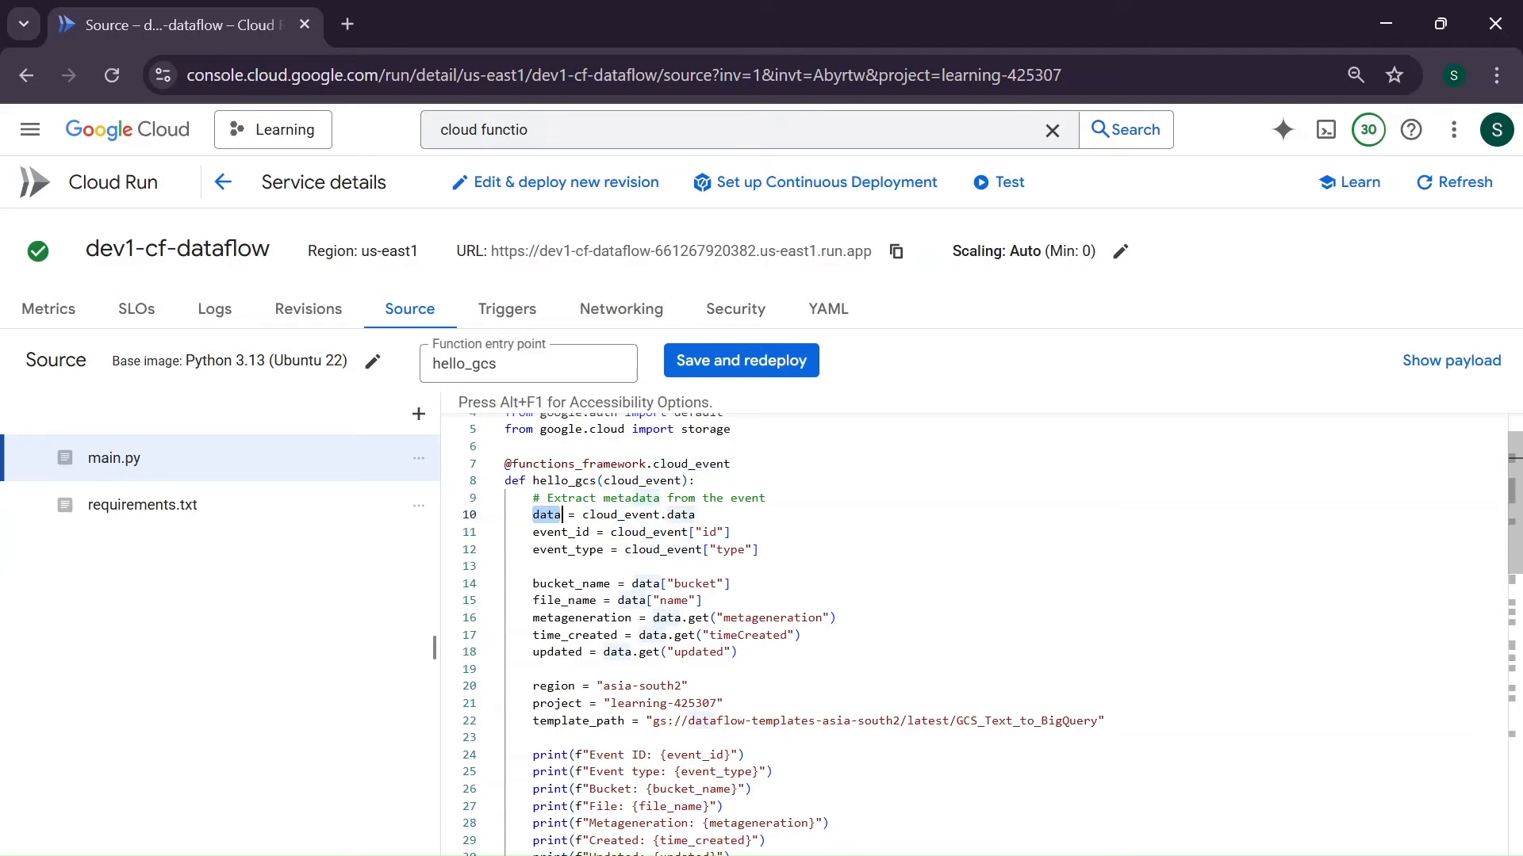
{"action": "double_click", "coordinate": [546, 516]}
{"action": "double_click", "coordinate": [634, 515]}
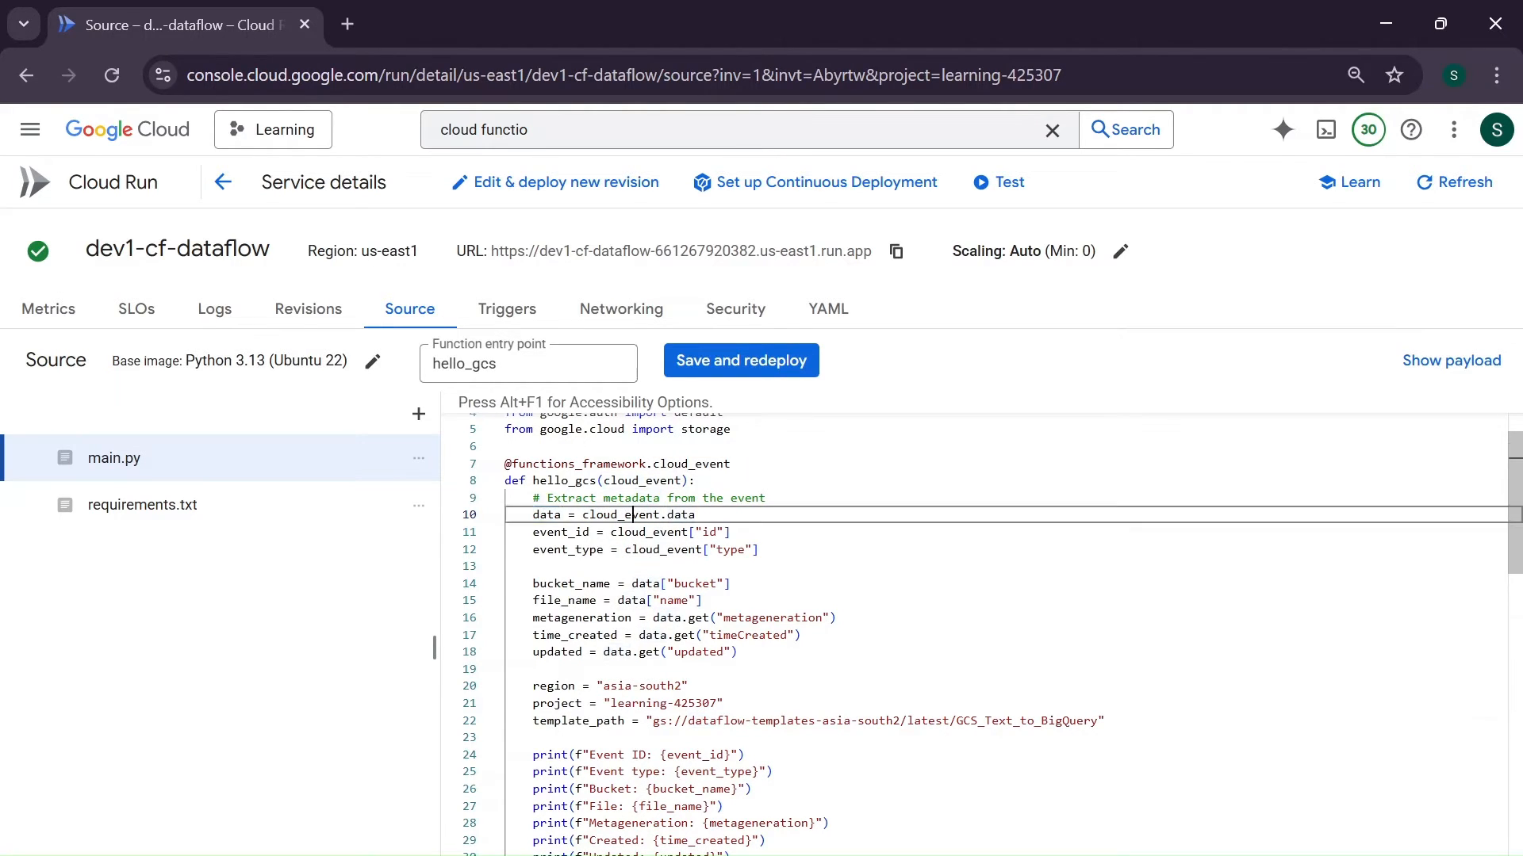
{"action": "double_click", "coordinate": [641, 482]}
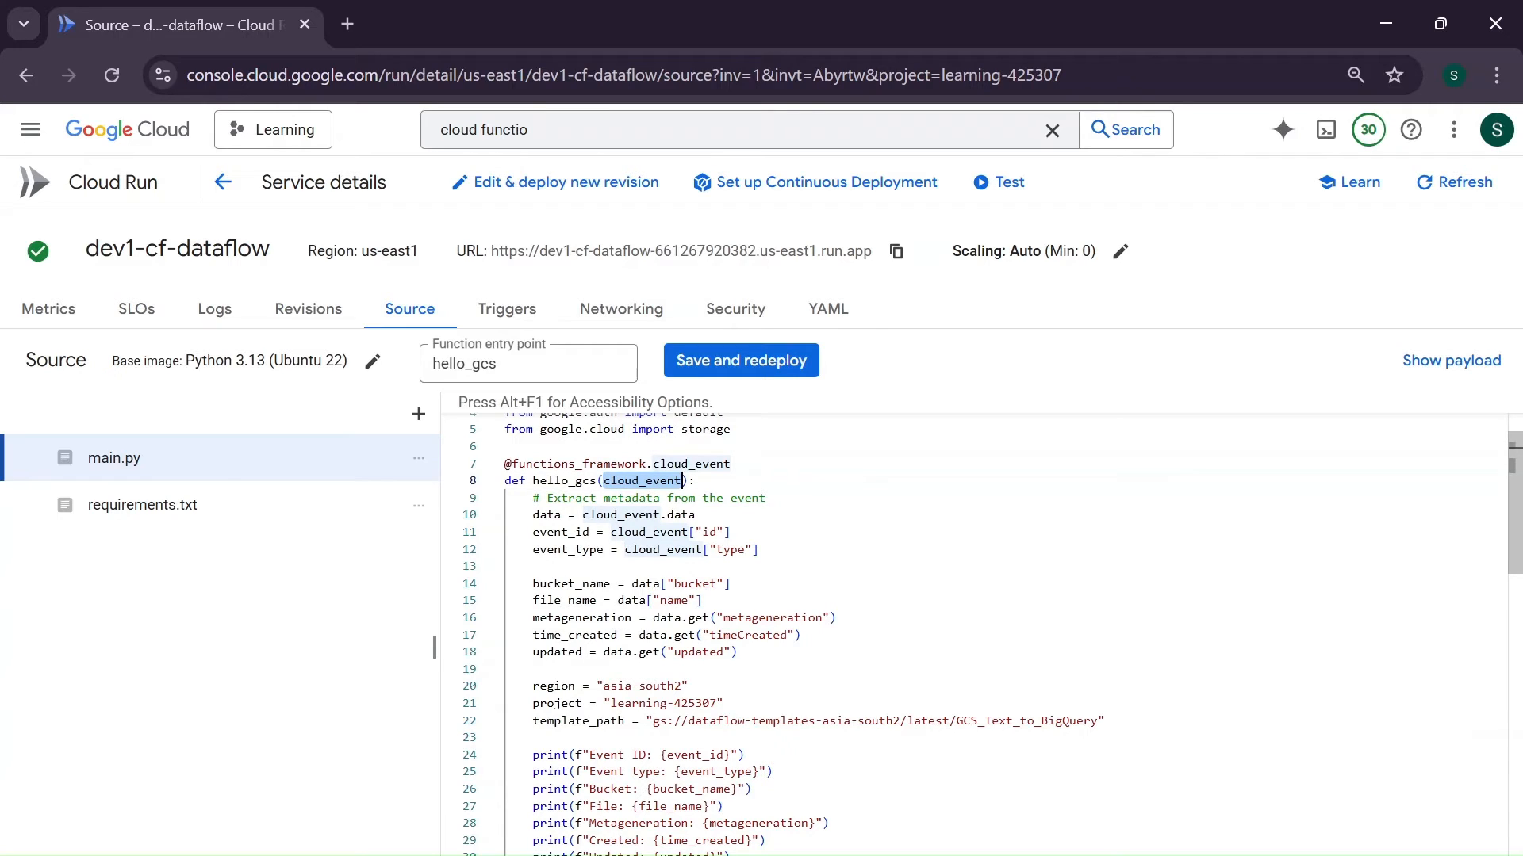
{"action": "double_click", "coordinate": [622, 515]}
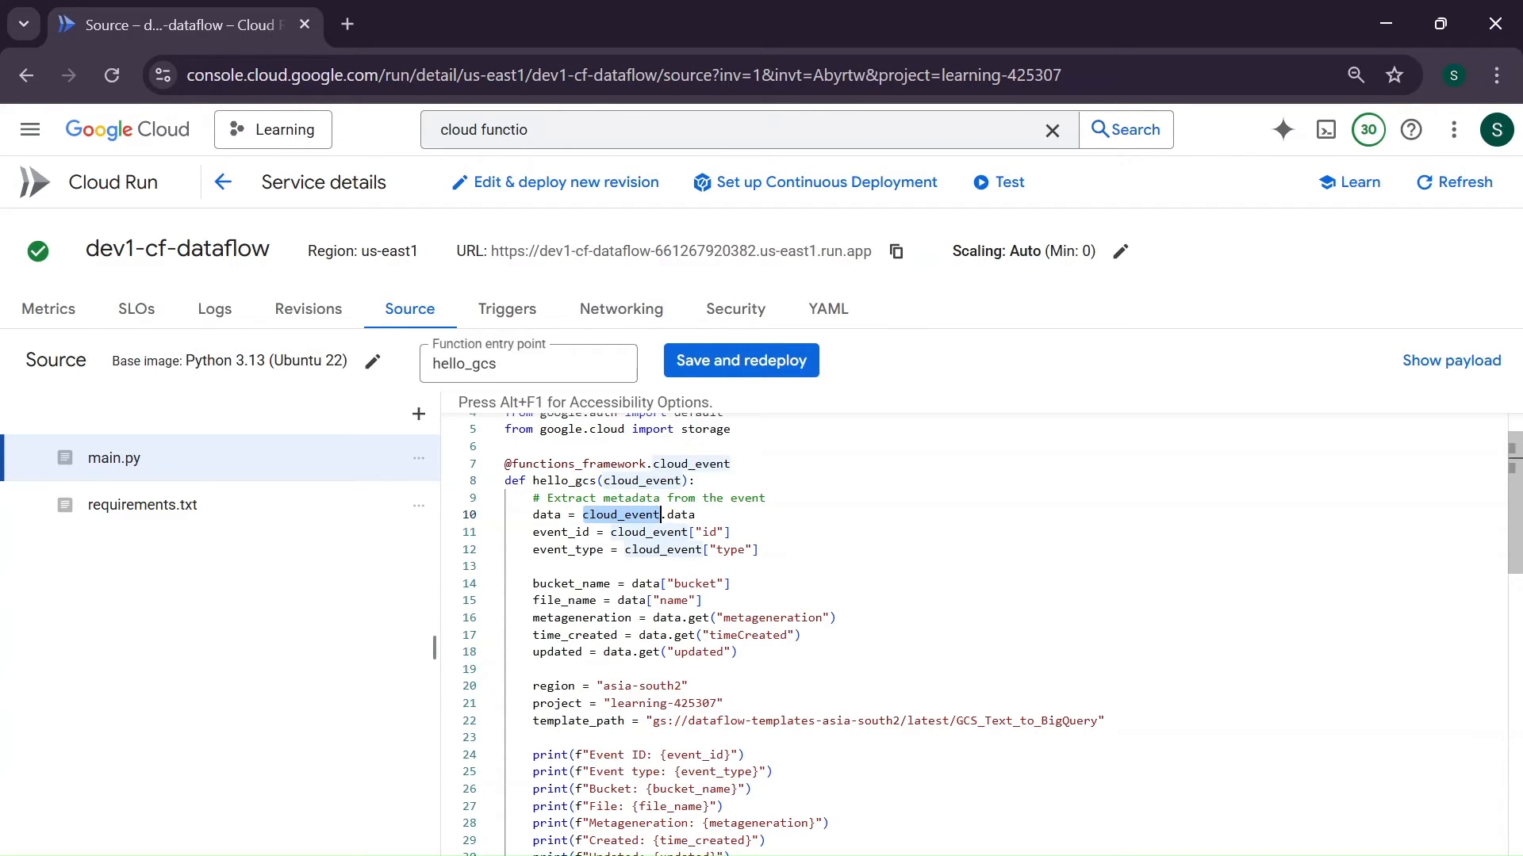
{"action": "double_click", "coordinate": [561, 533]}
{"action": "double_click", "coordinate": [567, 550]}
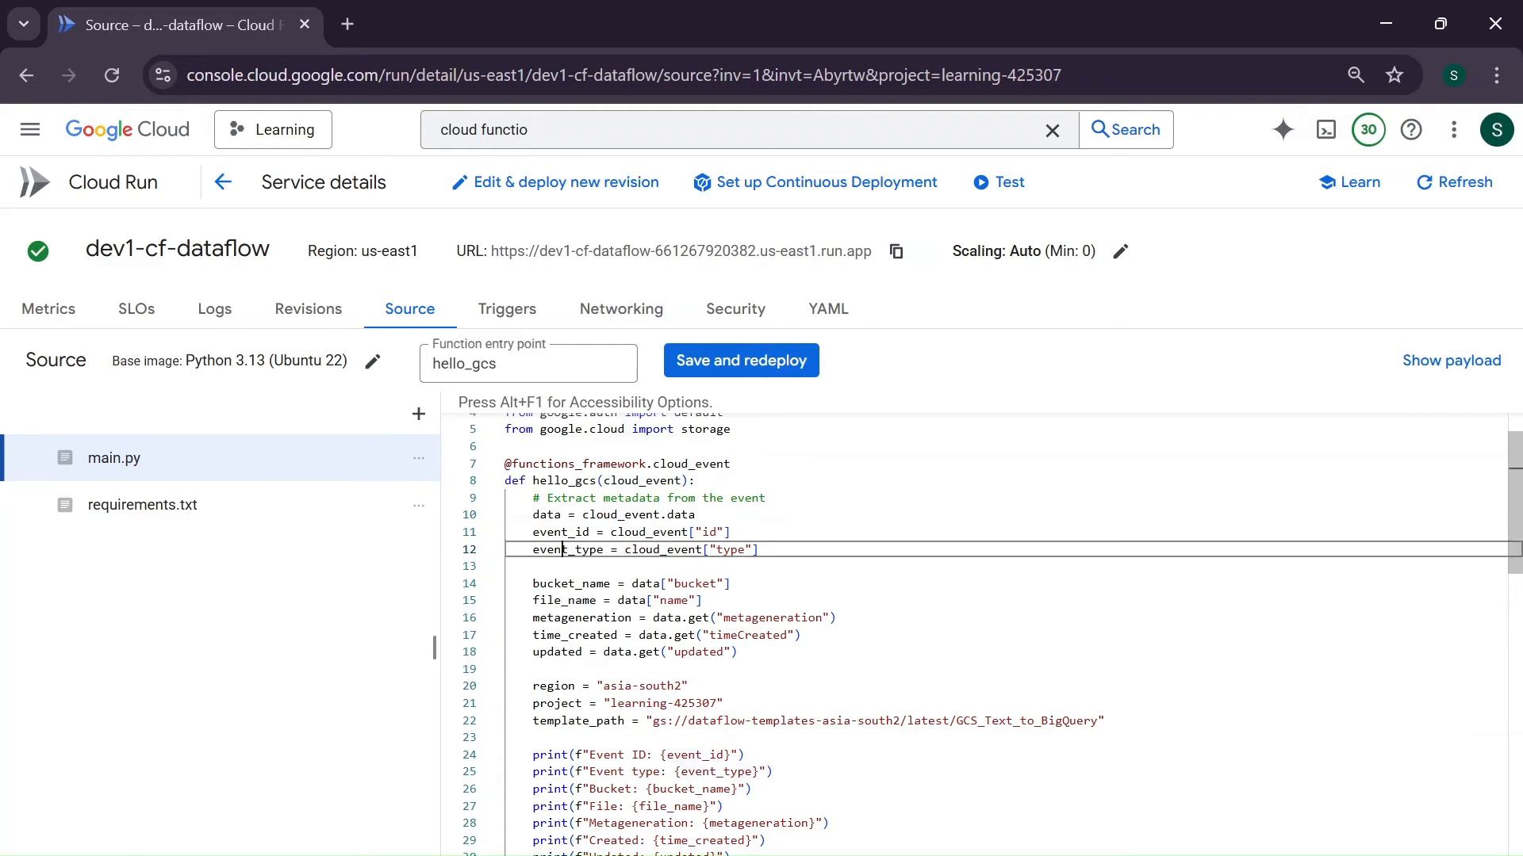
- Examine how main.py extracts the bucket name, file name, metageneration, creation time and updated time from the event data
{"action": "scroll", "coordinate": [567, 549], "scroll_direction": "down", "scroll_amount": 2}
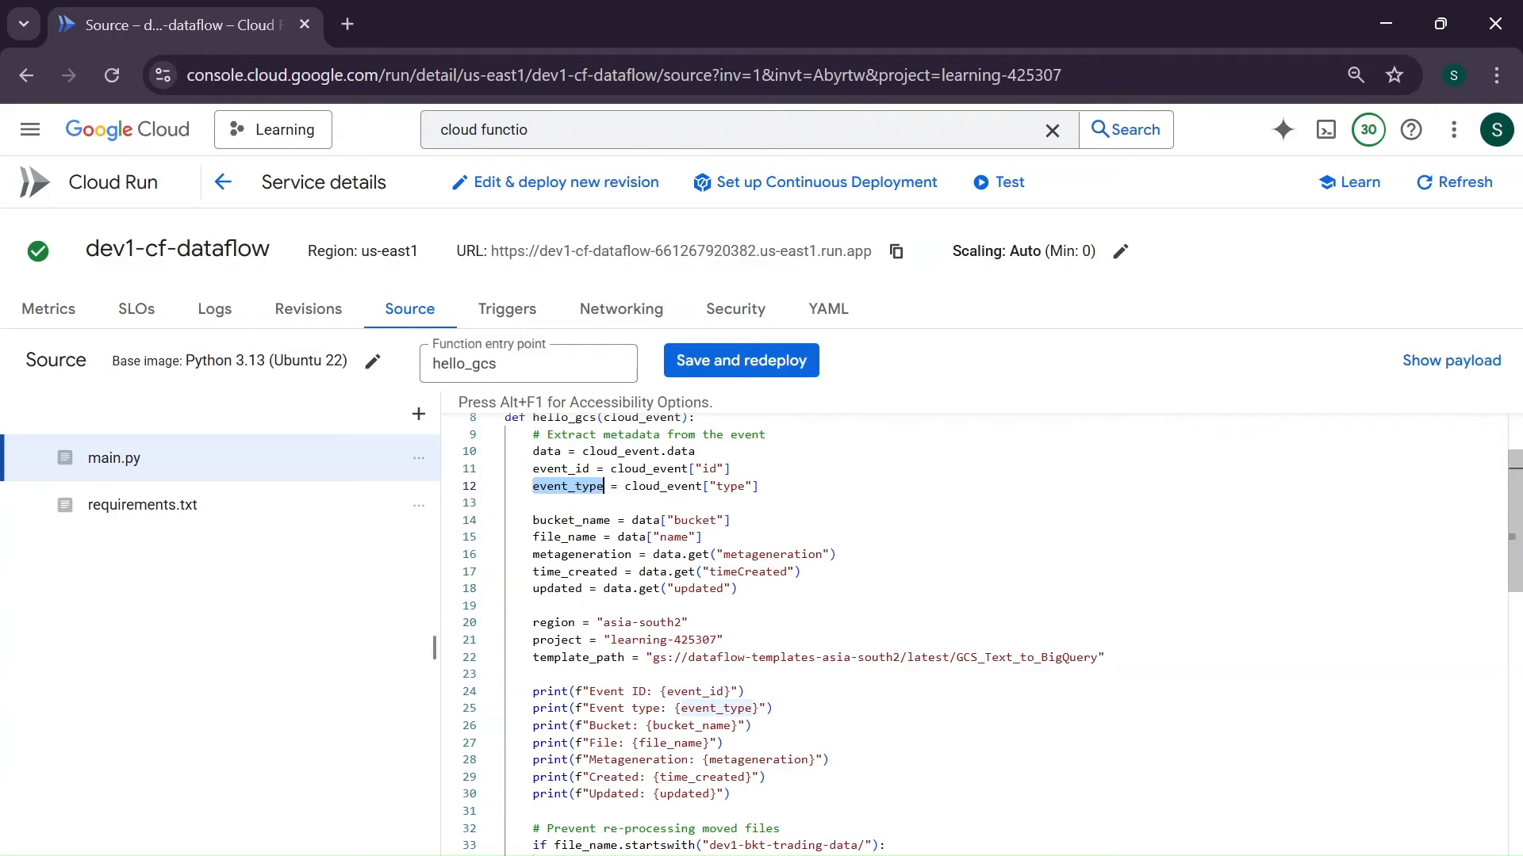
{"action": "double_click", "coordinate": [689, 521]}
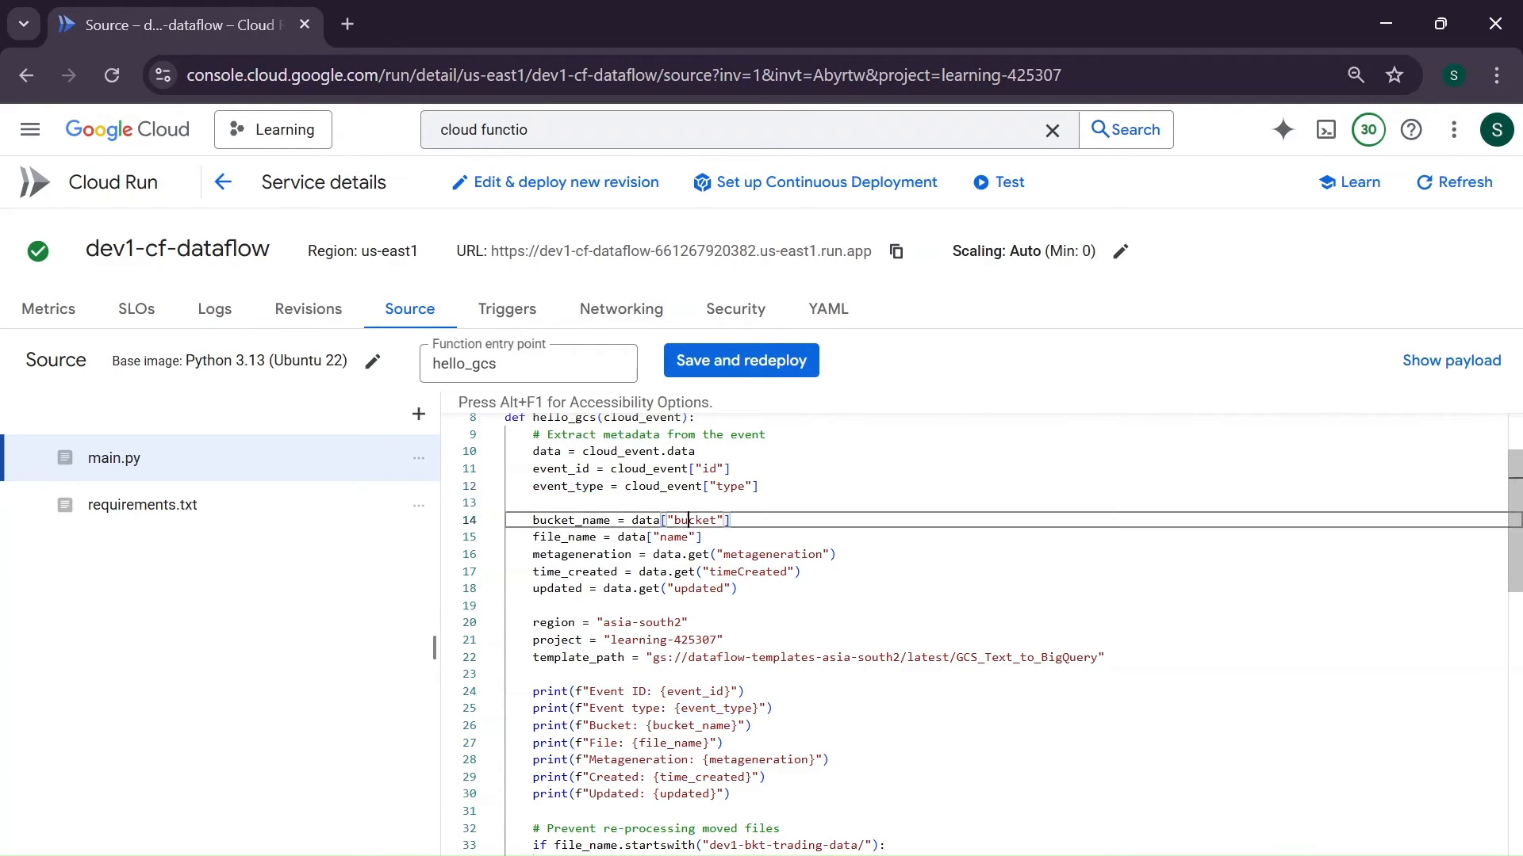
{"action": "double_click", "coordinate": [547, 452]}
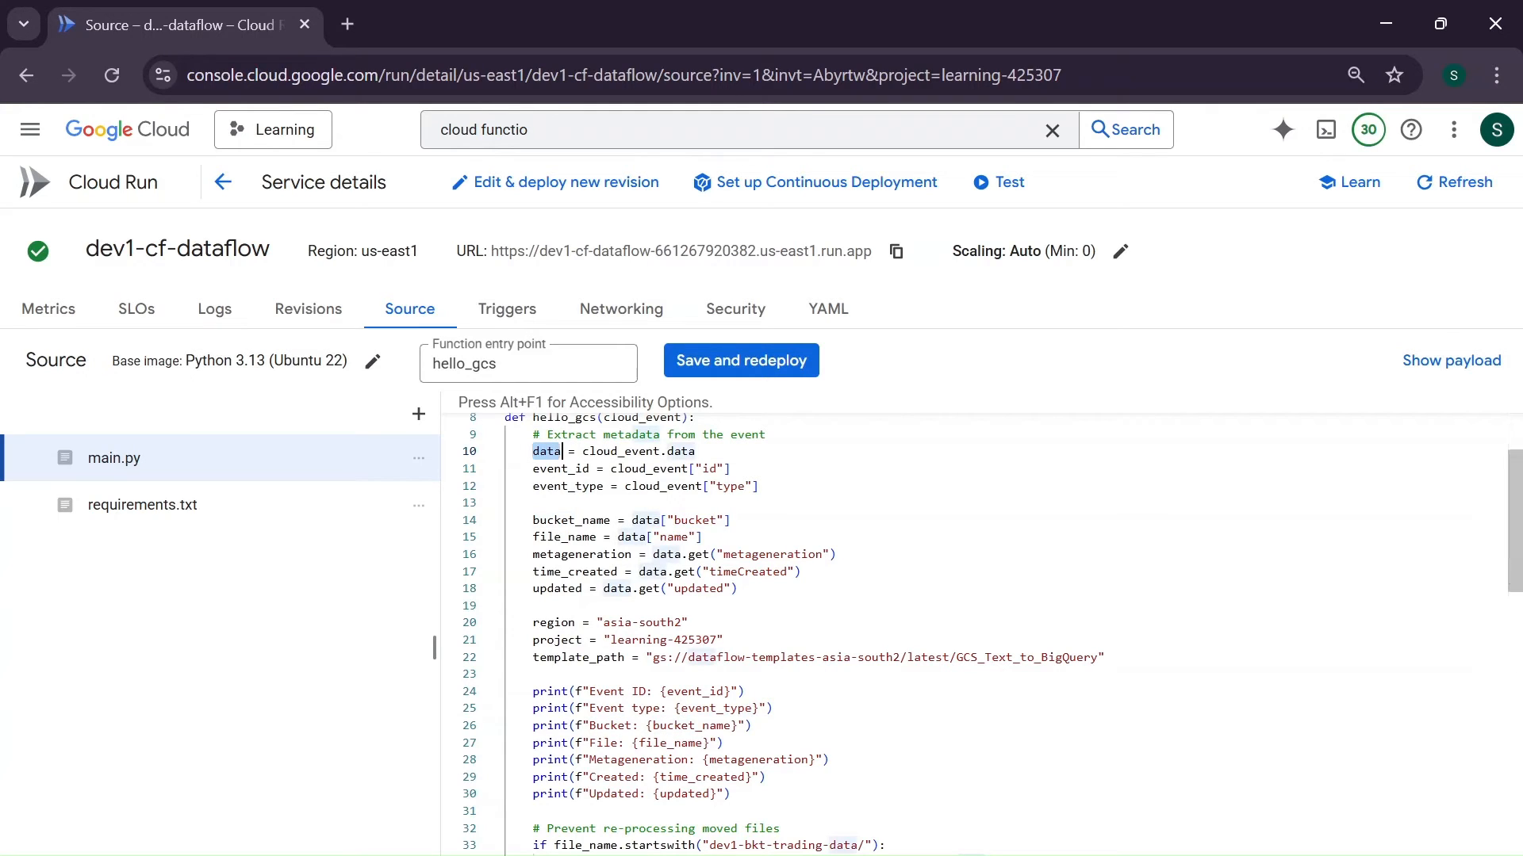
{"action": "double_click", "coordinate": [565, 537]}
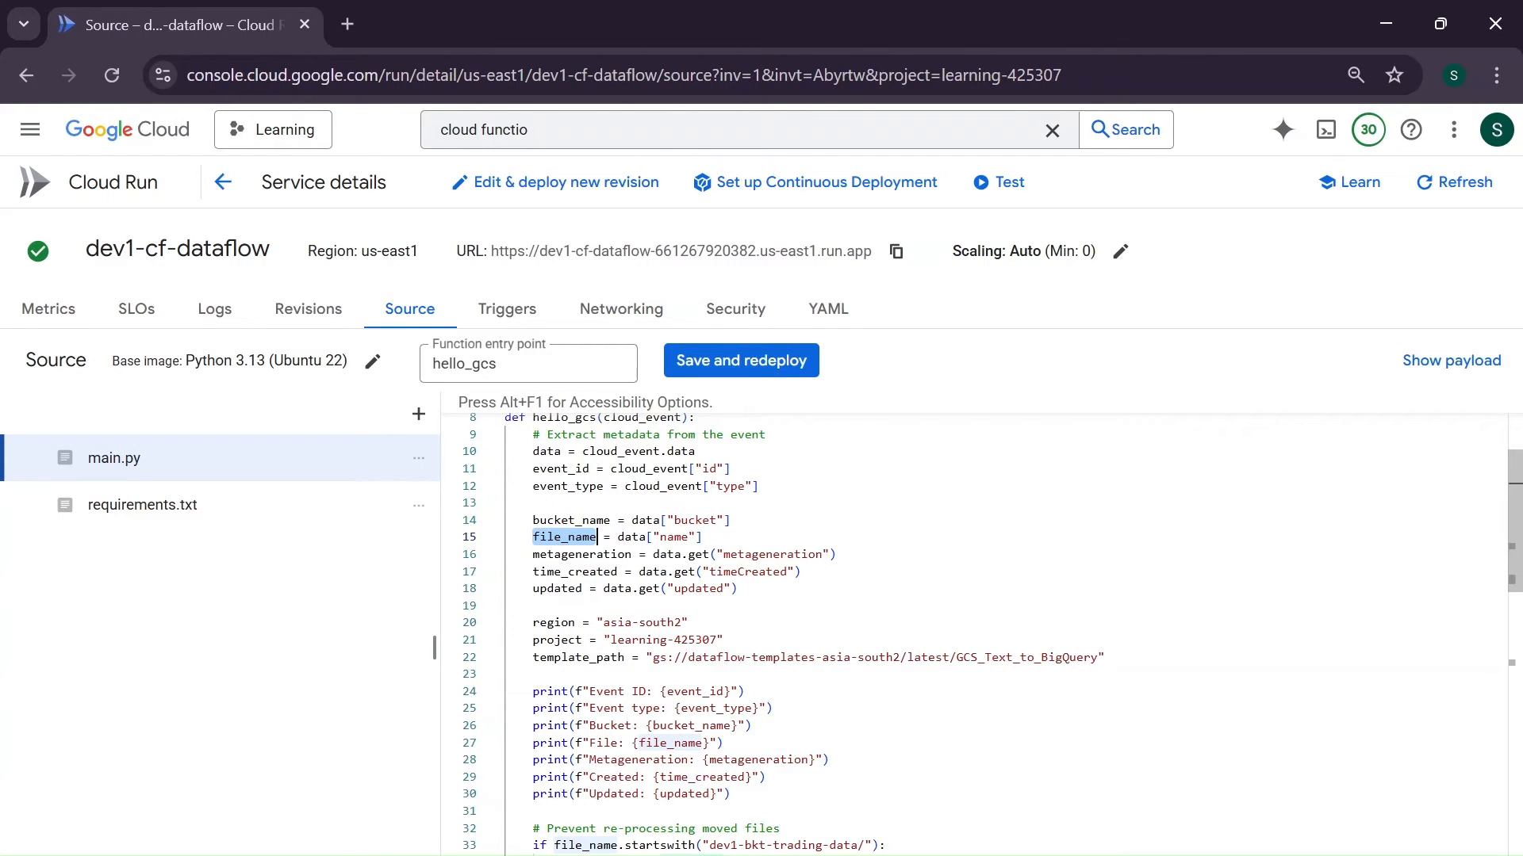
{"action": "double_click", "coordinate": [605, 555]}
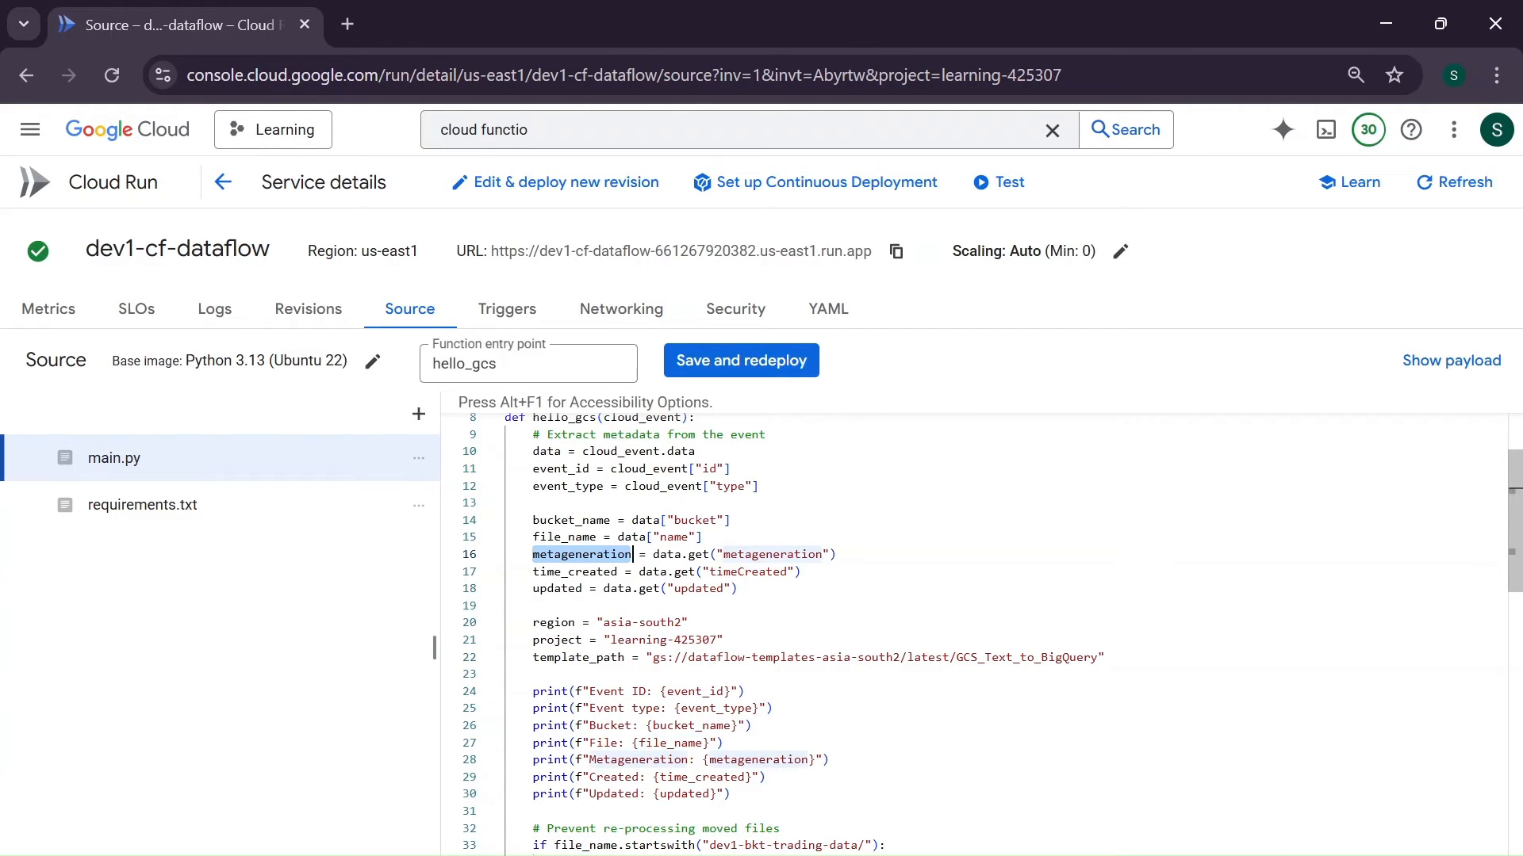
{"action": "double_click", "coordinate": [591, 571]}
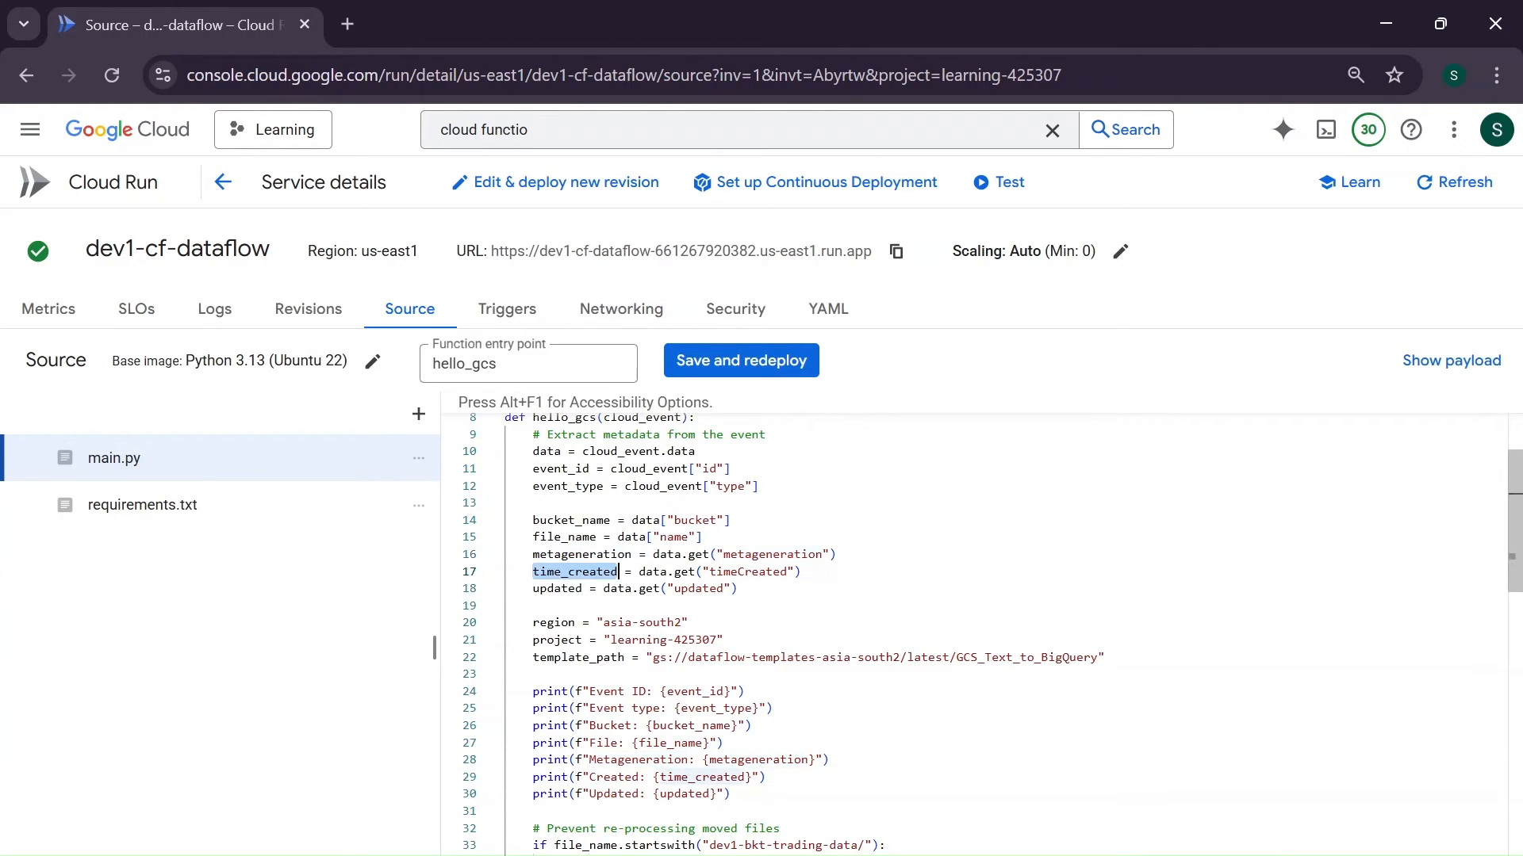
{"action": "scroll", "coordinate": [587, 573], "scroll_direction": "down", "scroll_amount": 1}
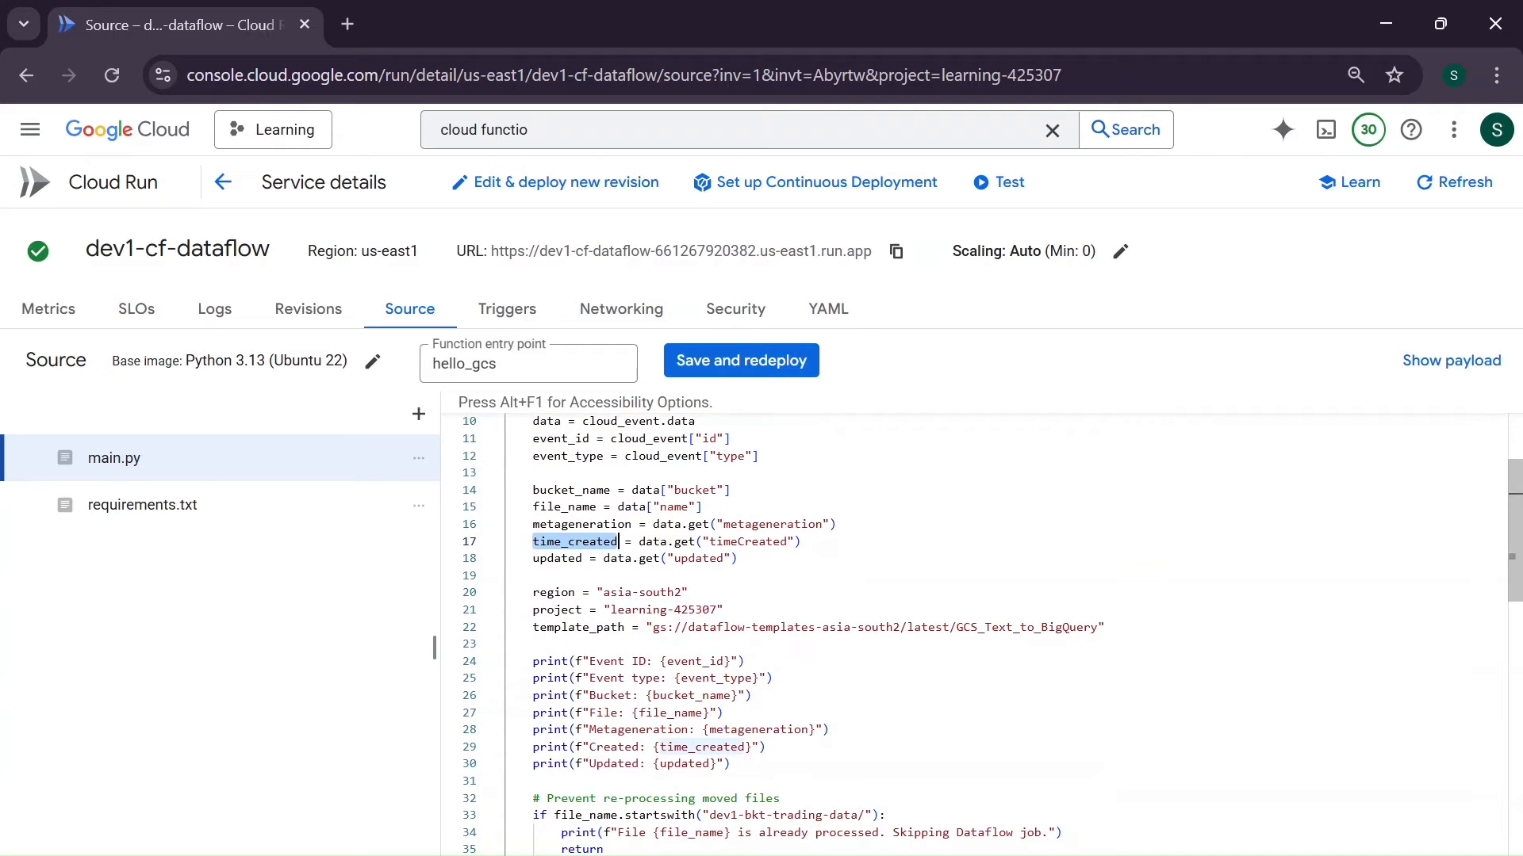
{"action": "double_click", "coordinate": [559, 559]}
{"action": "scroll", "coordinate": [571, 559], "scroll_direction": "down", "scroll_amount": 1}
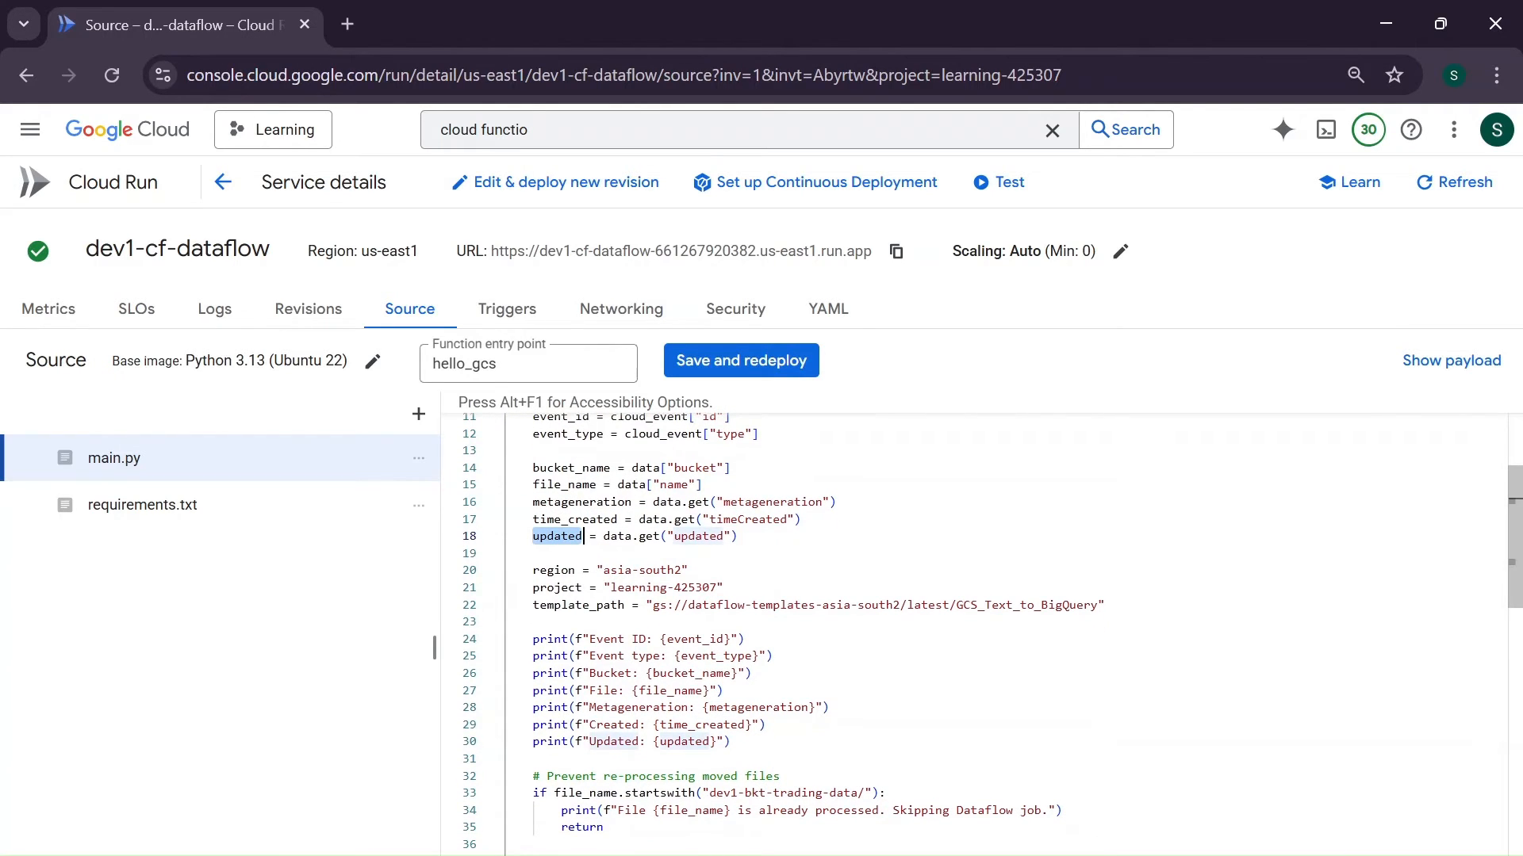
{"action": "left_click", "coordinate": [704, 484]}
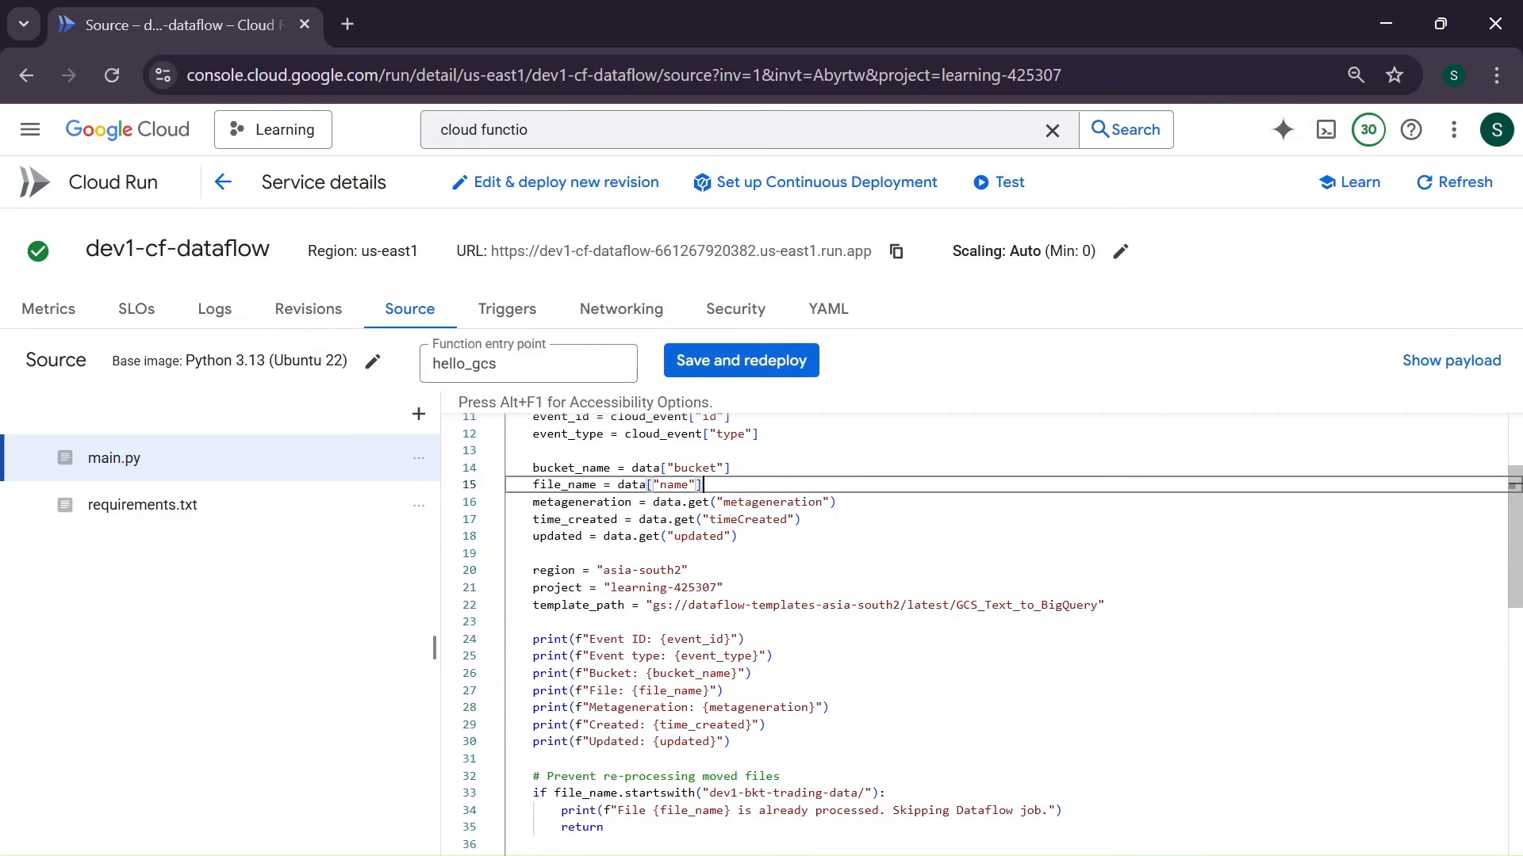
{"action": "left_click", "coordinate": [532, 468]}
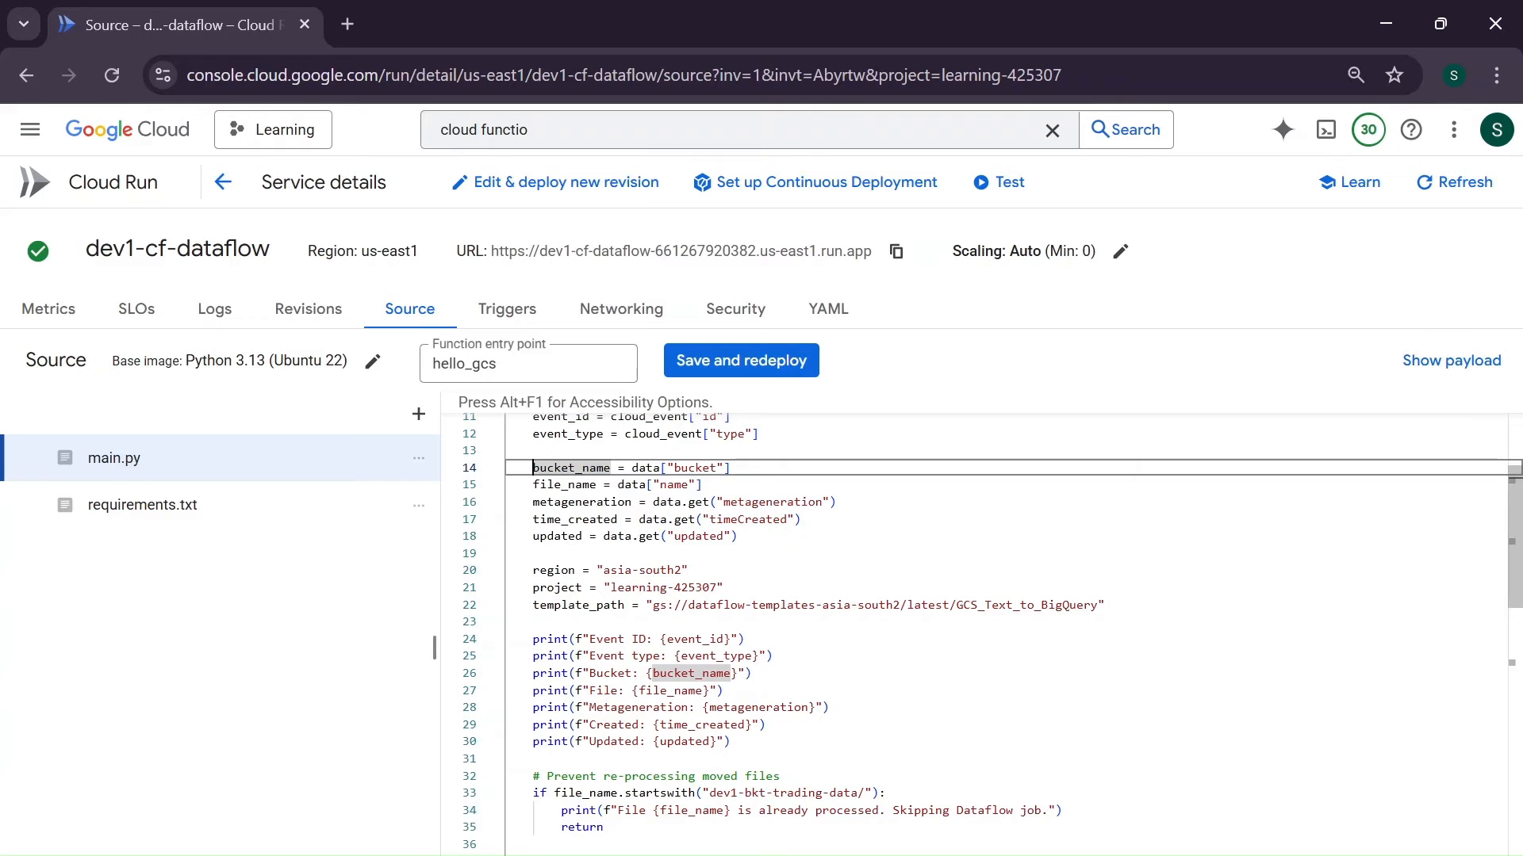
{"action": "left_click", "coordinate": [507, 554]}
{"action": "scroll", "coordinate": [983, 634], "scroll_direction": "down", "scroll_amount": 1}
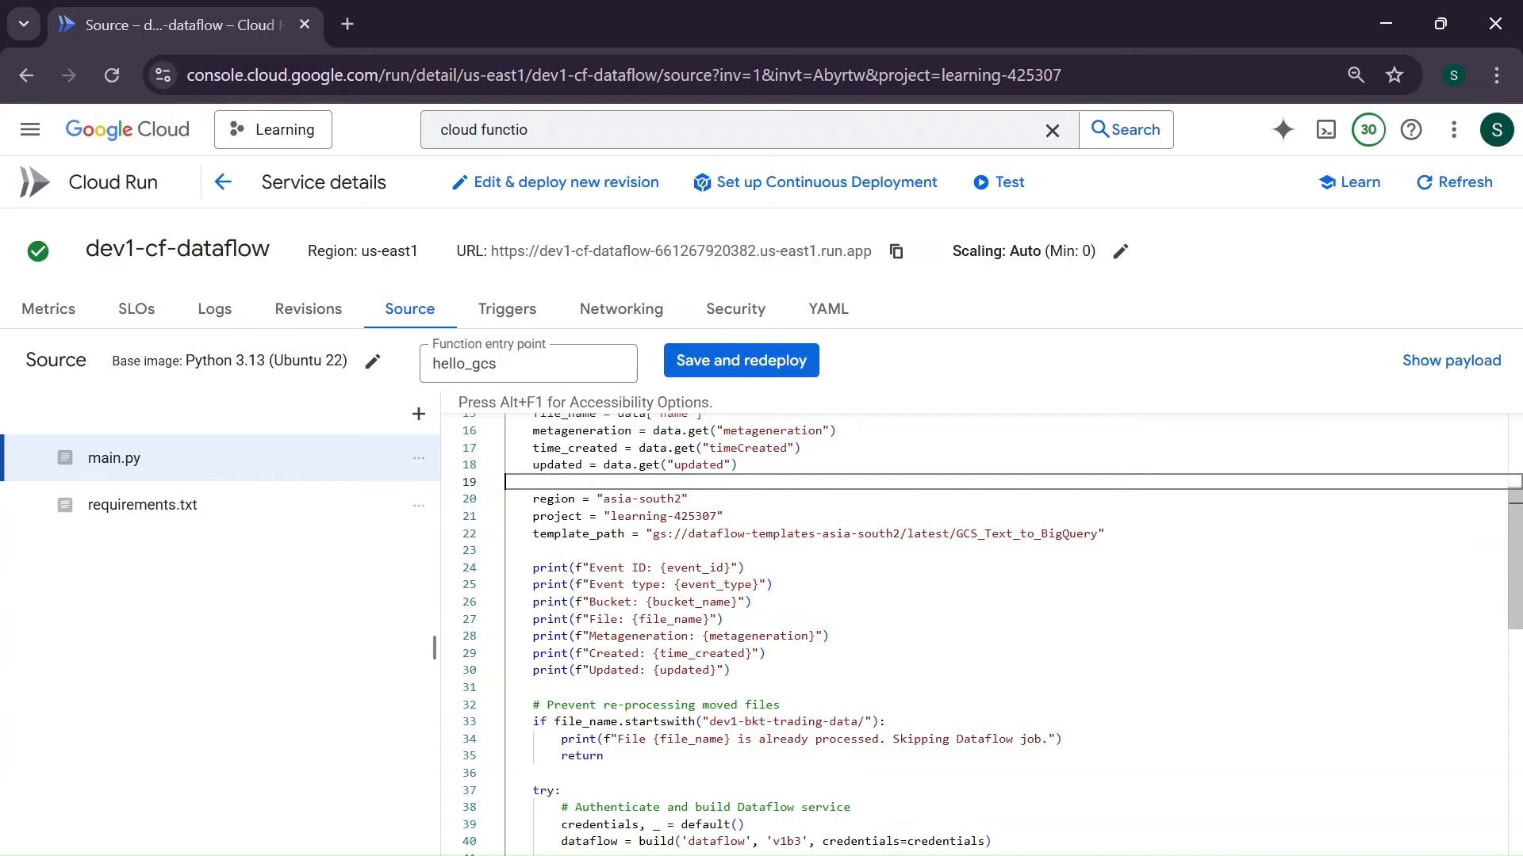
- Copy the service's region and set the region variable in main.py to "us-east1", without a trailing space
{"action": "left_click_drag", "start_coordinate": [421, 250], "coordinate": [361, 251]}
{"action": "key", "text": "ctrl+c"}
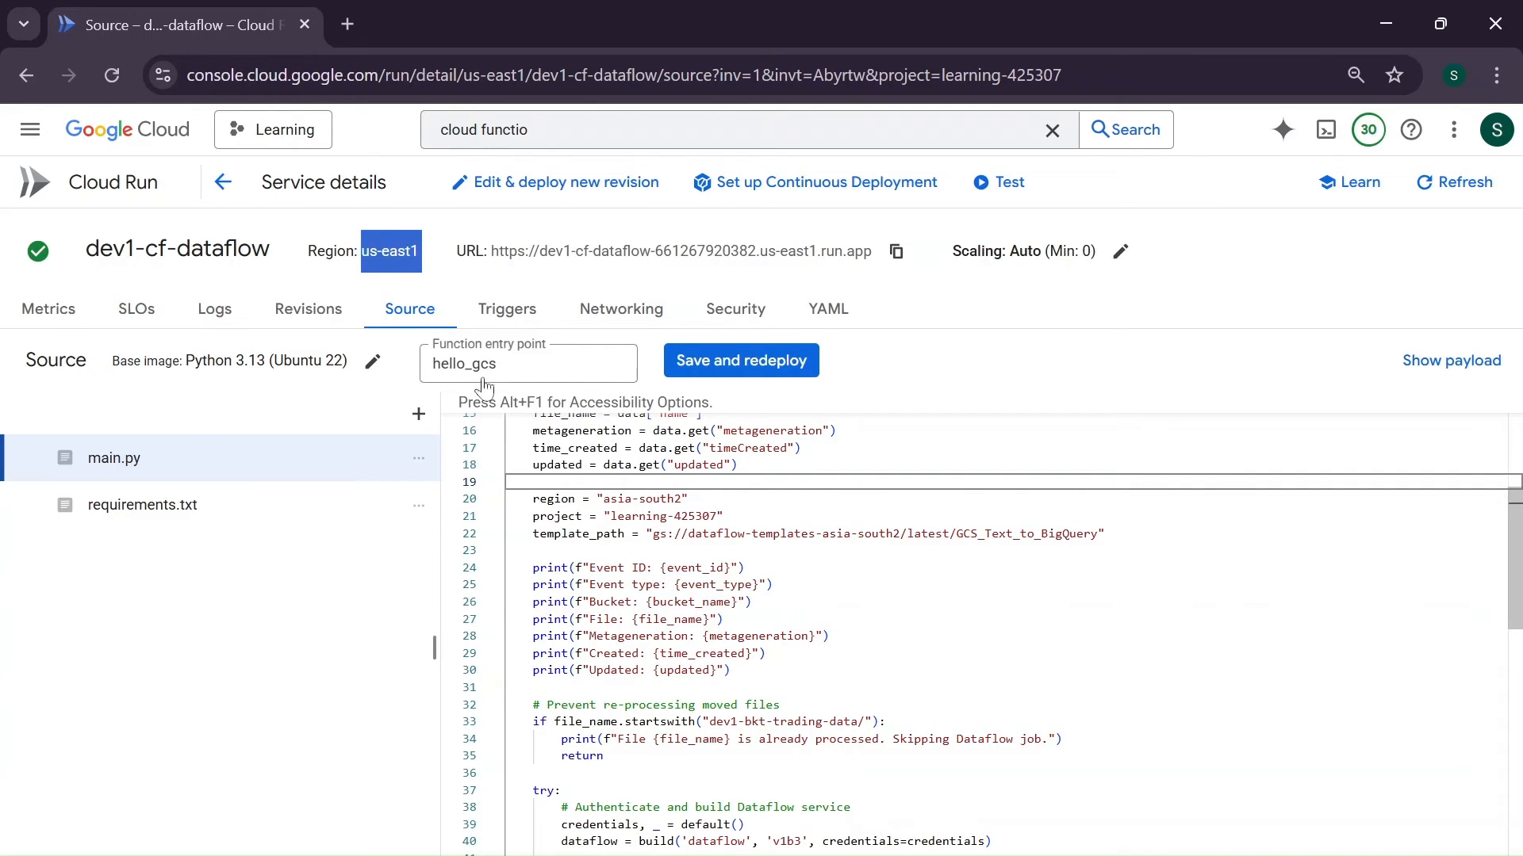
{"action": "left_click", "coordinate": [603, 499]}
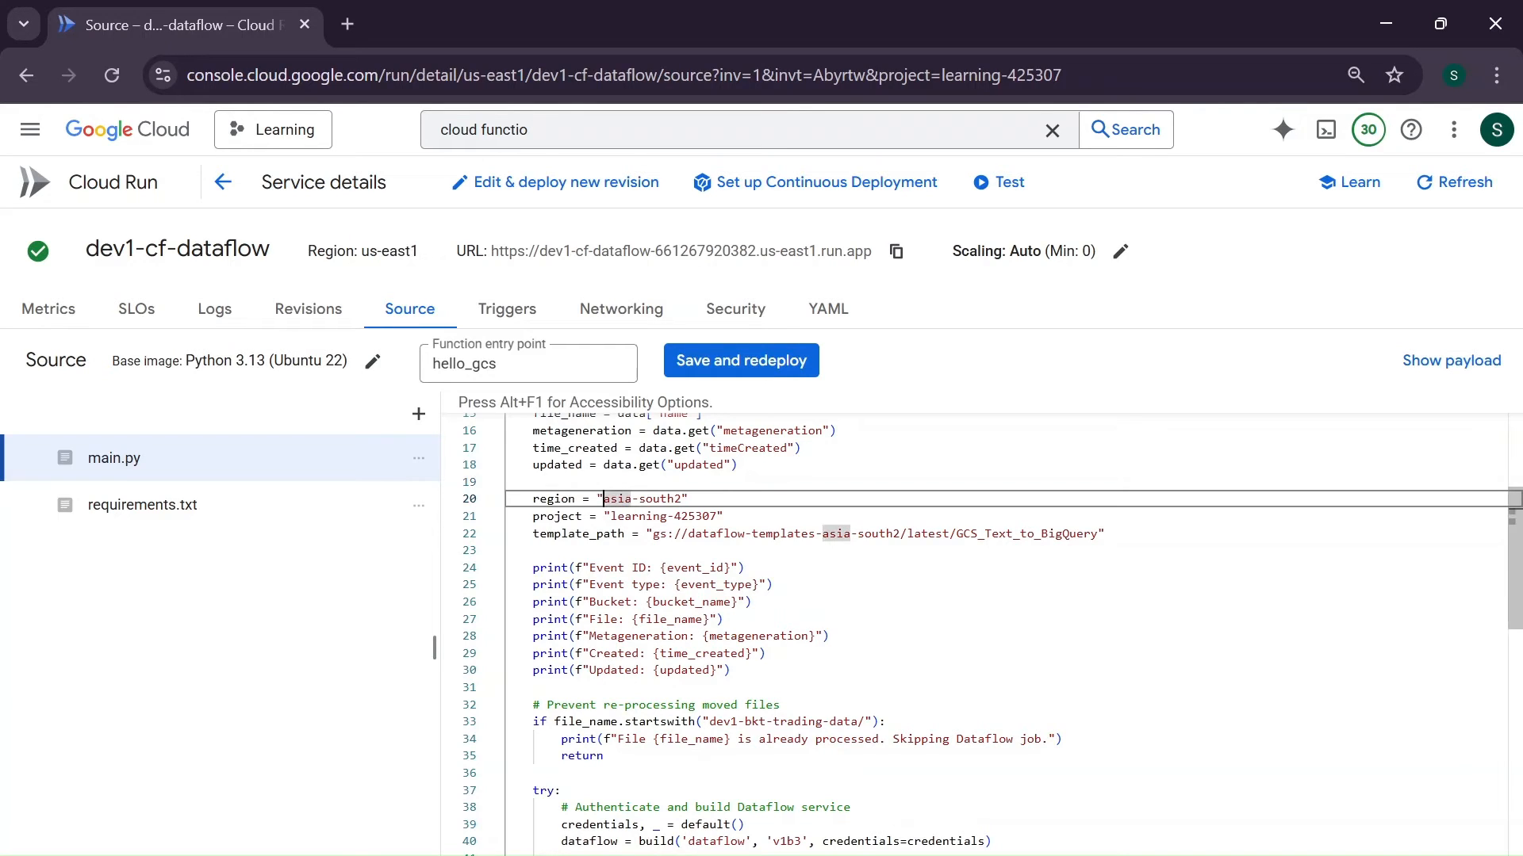
{"action": "left_click", "coordinate": [680, 499]}
{"action": "key", "text": "BackSpace"}
{"action": "key", "text": "BackSpace"}
{"action": "key", "text": "BackSpace"}
{"action": "key", "text": "BackSpace"}
{"action": "key", "text": "BackSpace"}
{"action": "key", "text": "BackSpace"}
{"action": "key", "text": "BackSpace"}
{"action": "key", "text": "BackSpace"}
{"action": "key", "text": "BackSpace"}
{"action": "key", "text": "BackSpace"}
{"action": "key", "text": "BackSpace"}
{"action": "key", "text": "ctrl+v"}
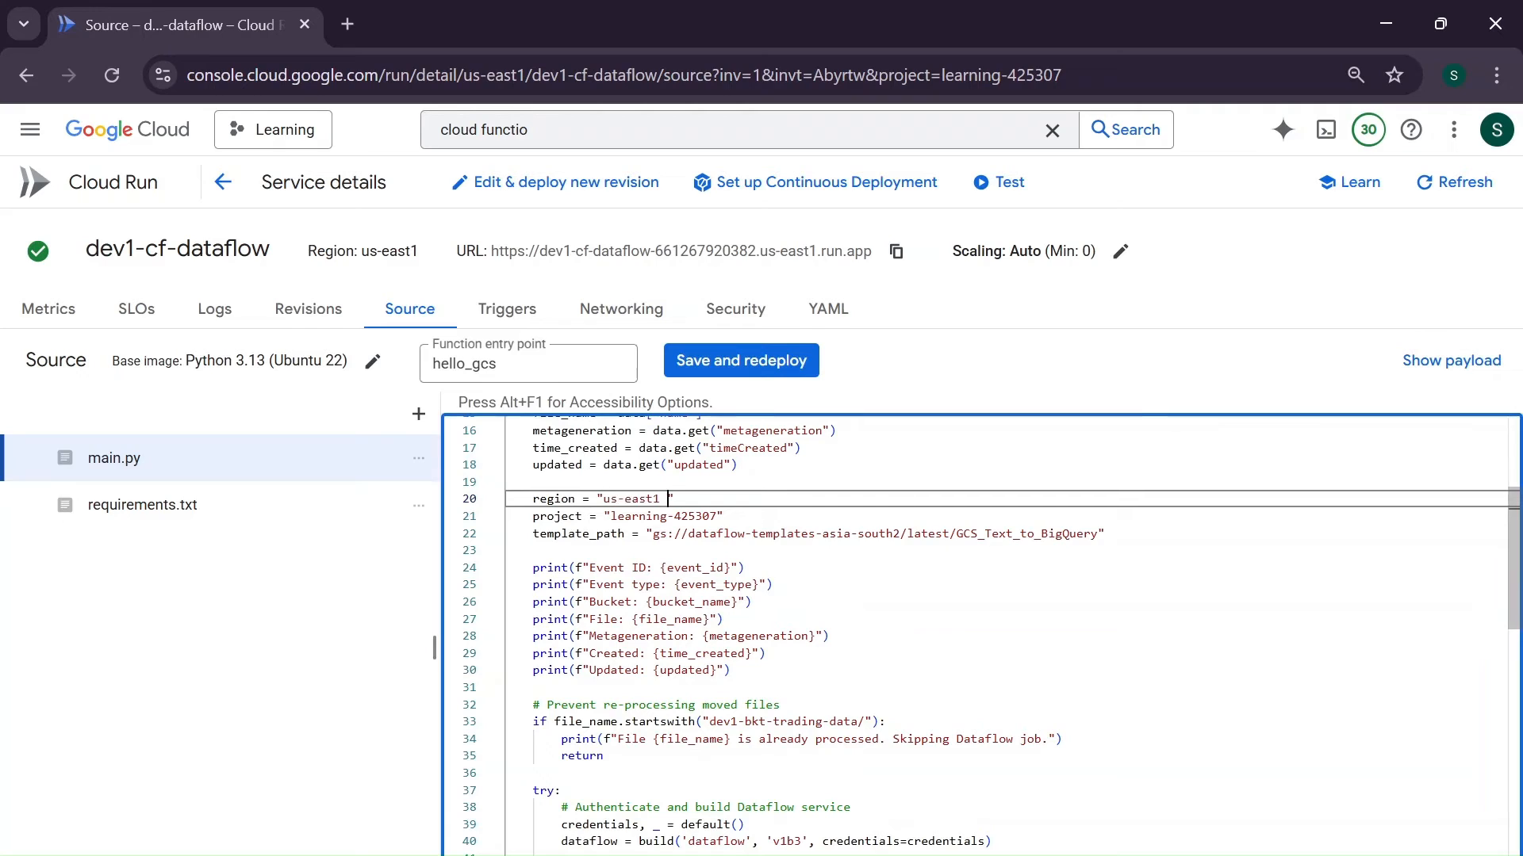
{"action": "left_click", "coordinate": [675, 498]}
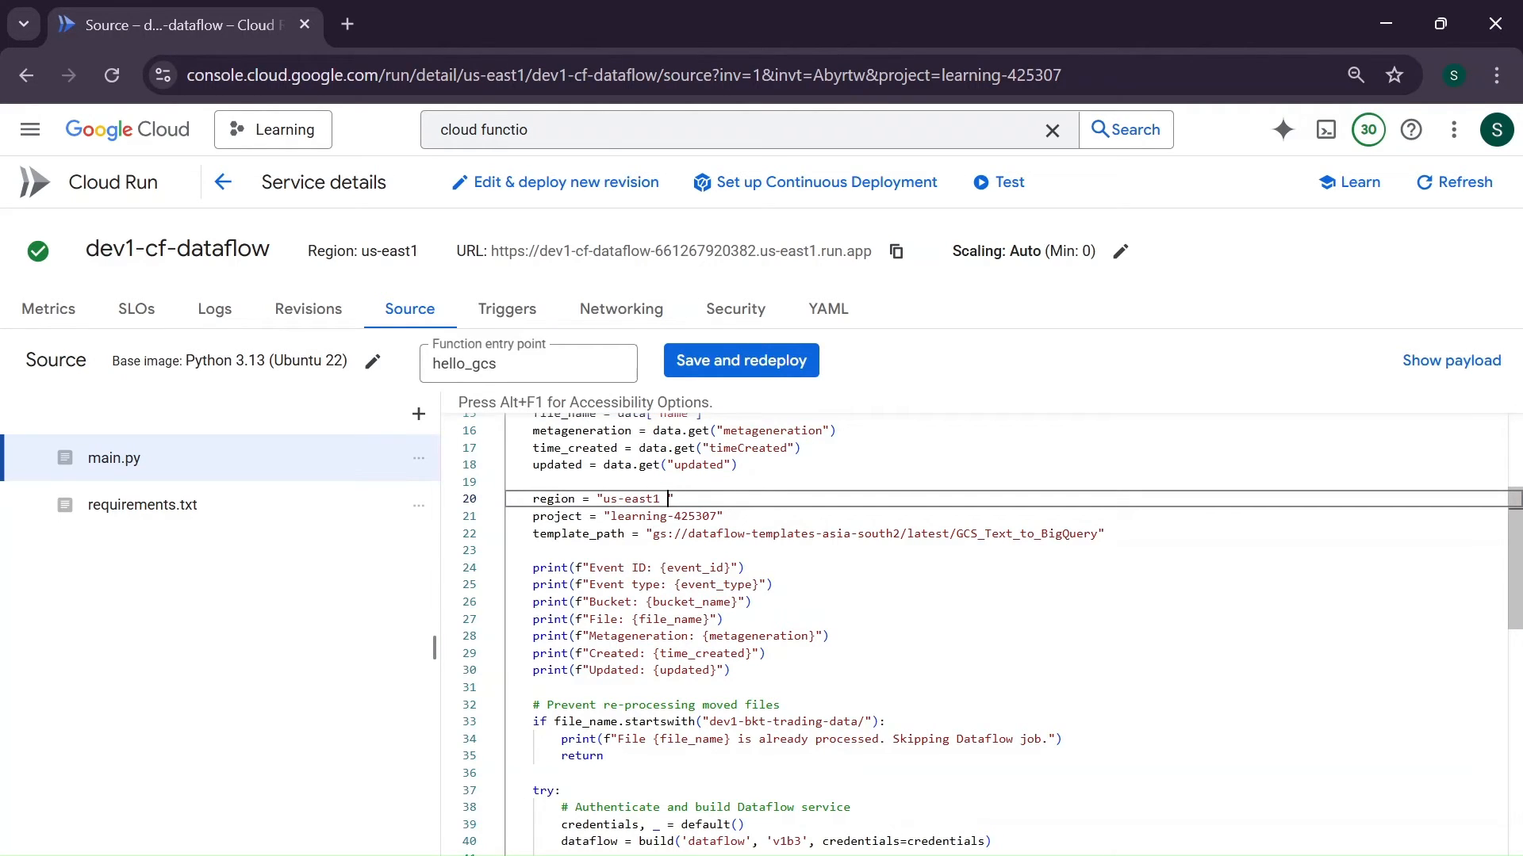
{"action": "key", "text": "BackSpace"}
- Look up the Learning project's ID in the project selector and compare it with the project variable in main.py
{"action": "left_click", "coordinate": [295, 131]}
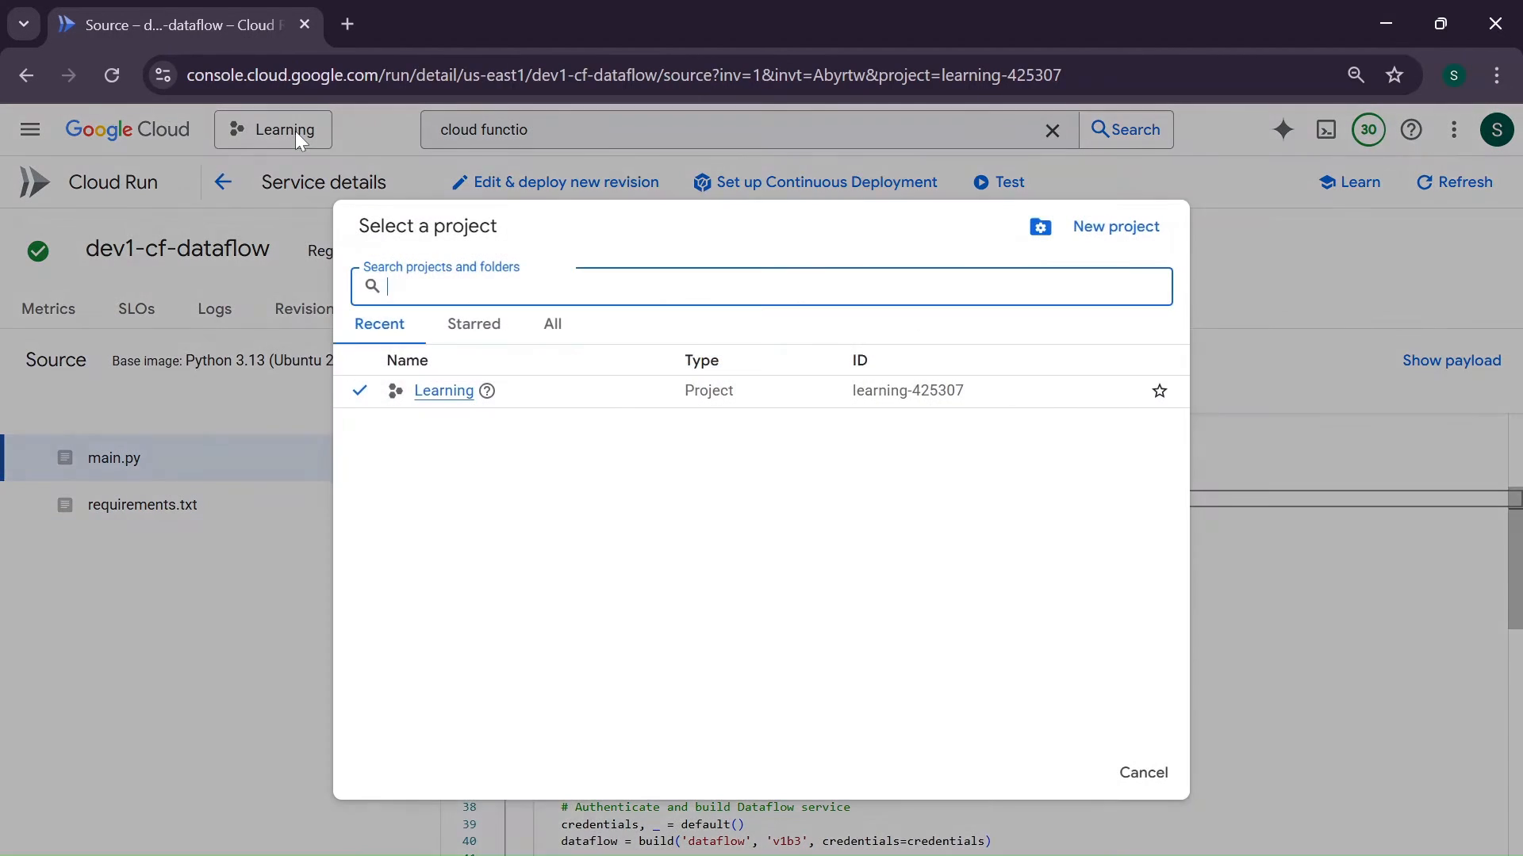
{"action": "left_click", "coordinate": [1268, 284]}
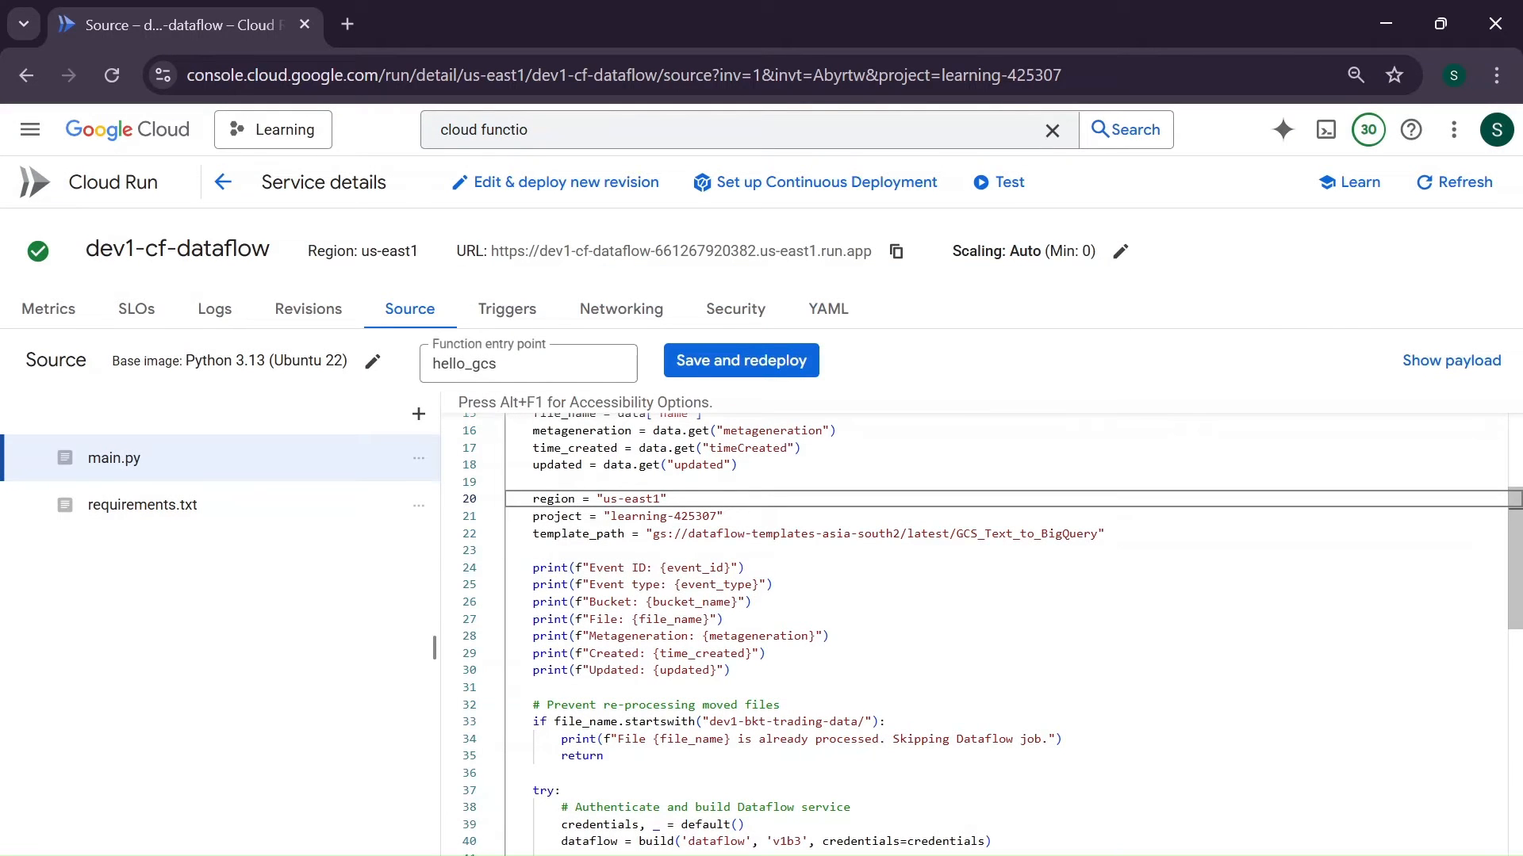
{"action": "left_click", "coordinate": [717, 517]}
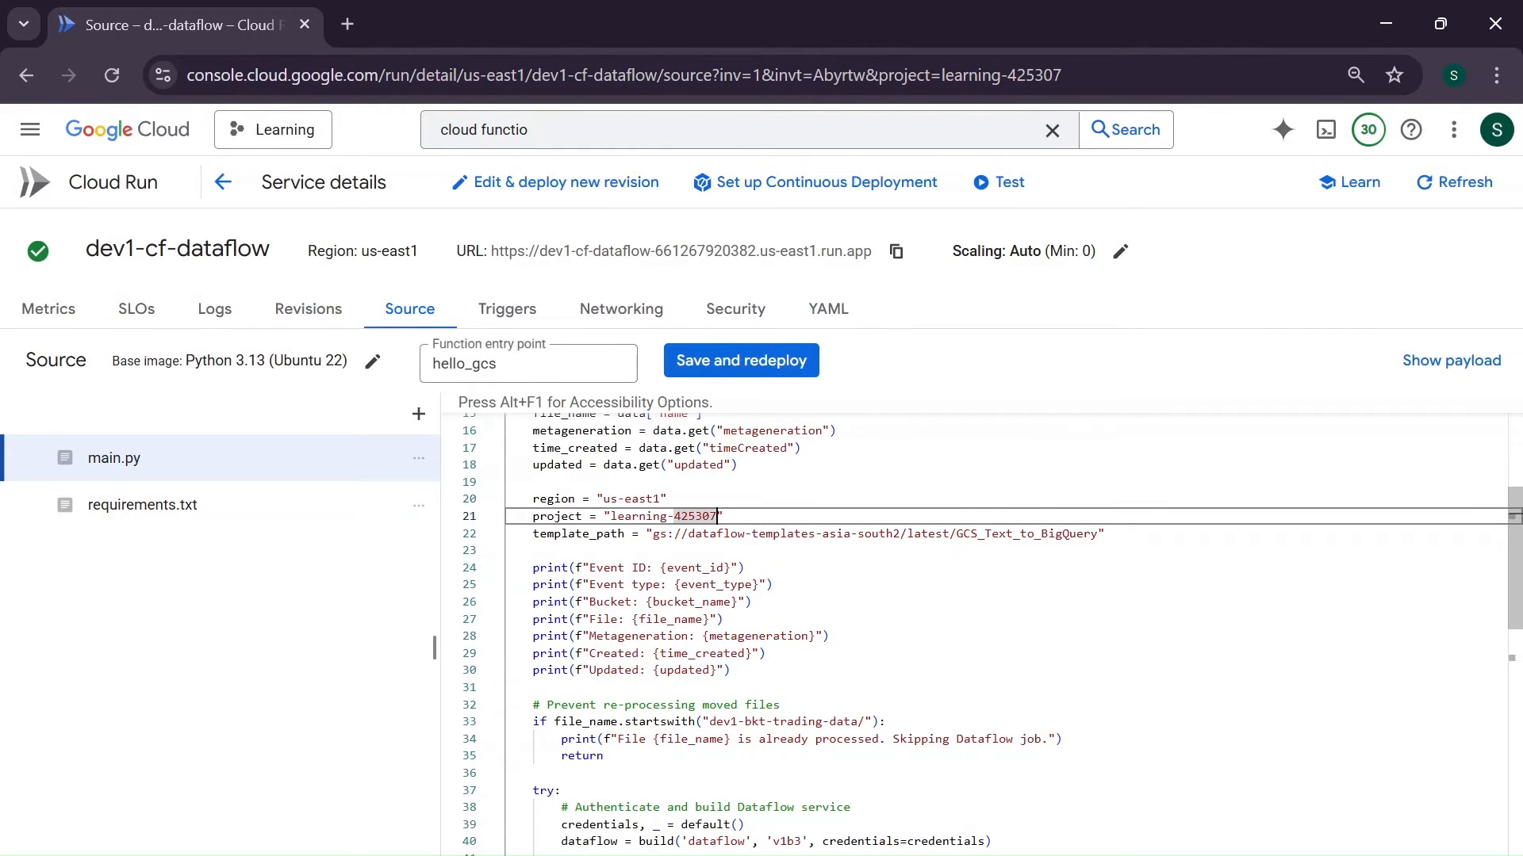
- Change the region in the template_path bucket name to us-east1, giving gs://dataflow-templates-us-east1/latest/GCS_Text_to_BigQuery
{"action": "double_click", "coordinate": [579, 534]}
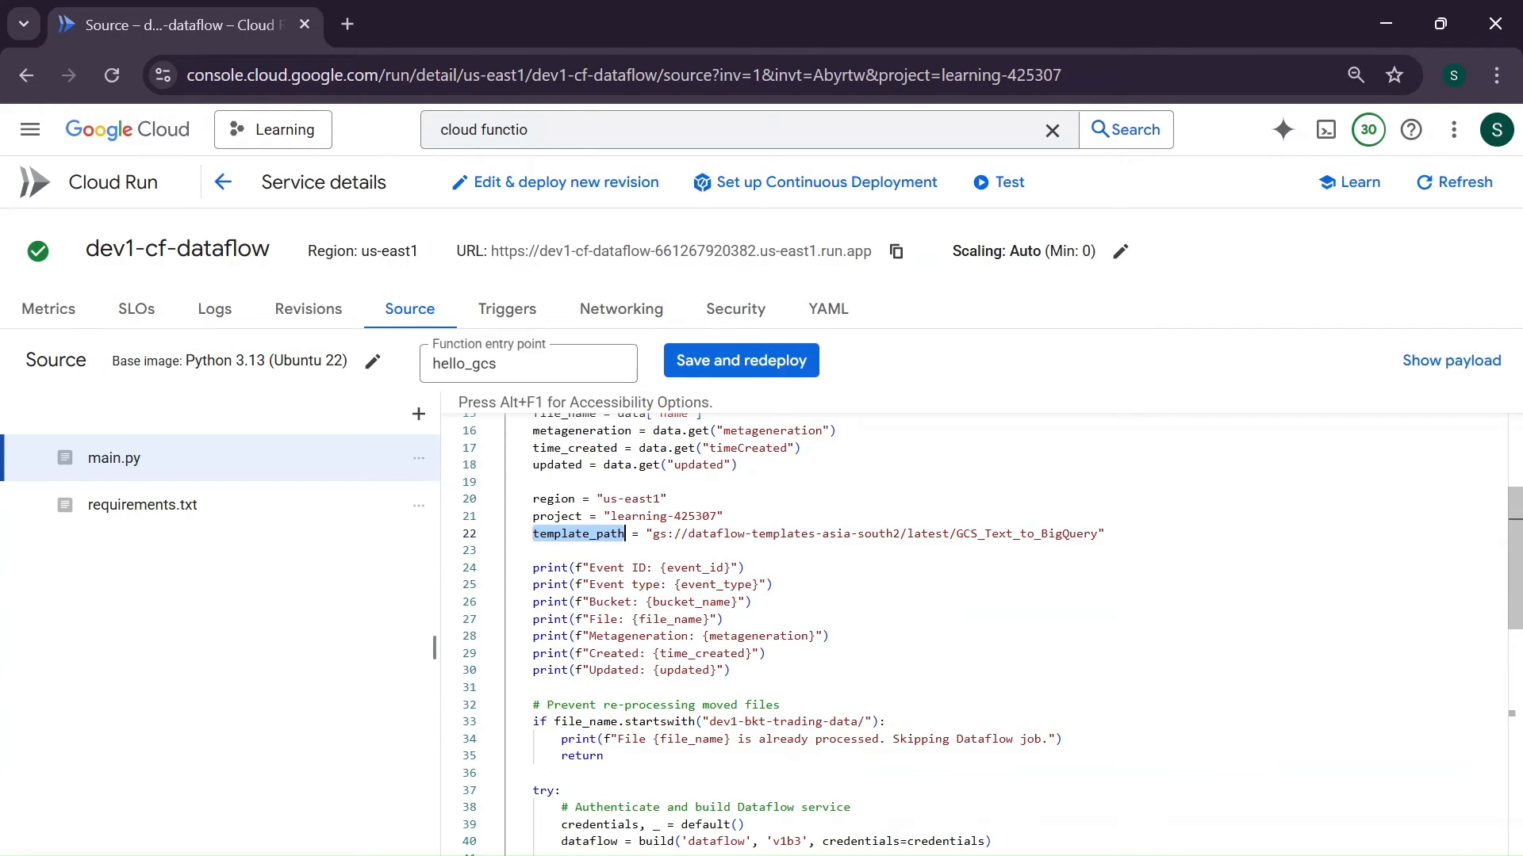
{"action": "left_click", "coordinate": [823, 534]}
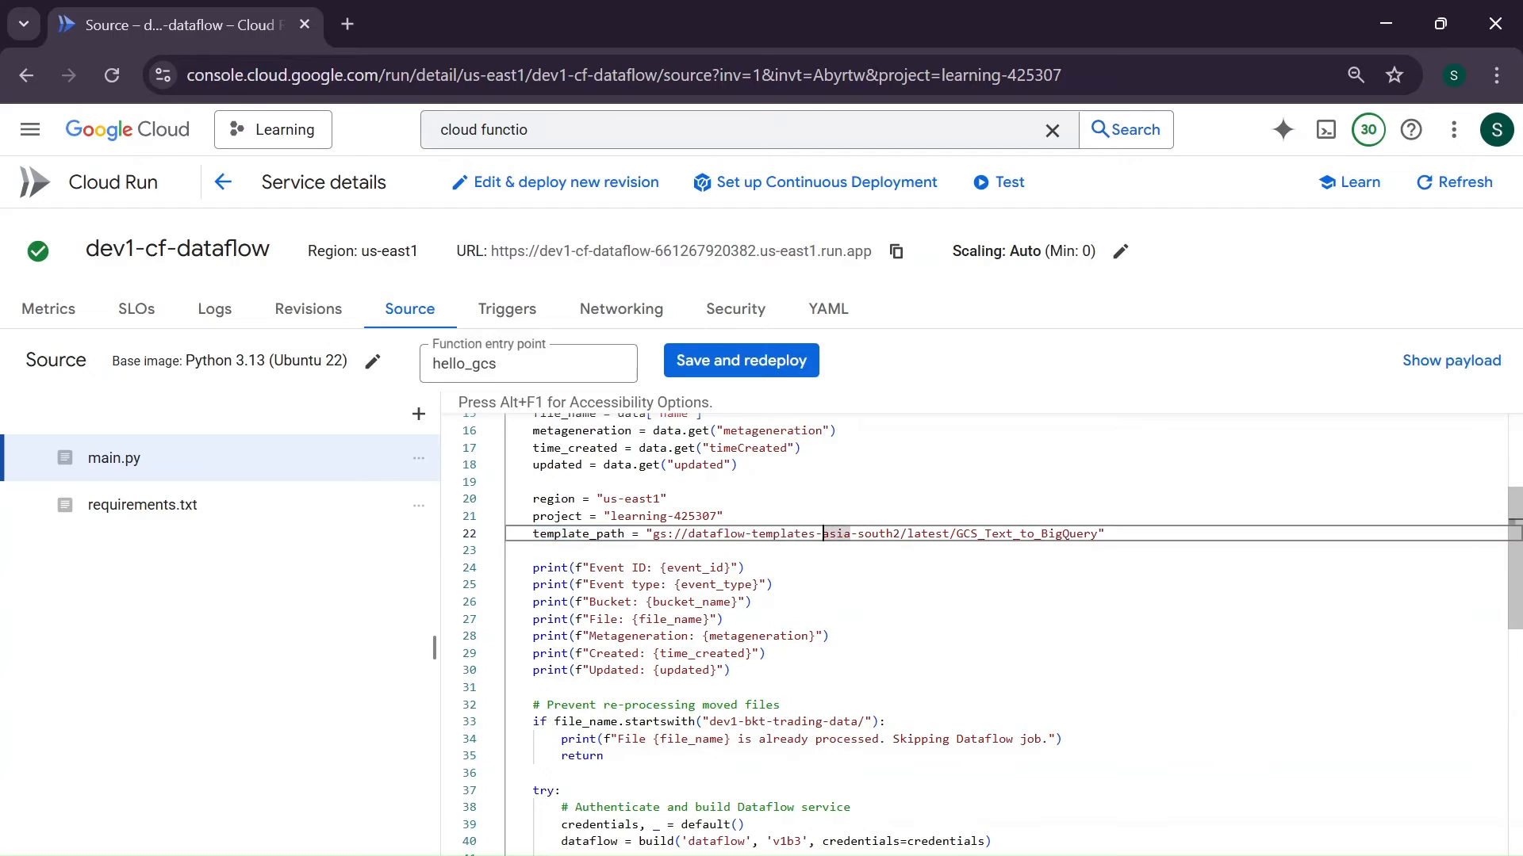
{"action": "left_click", "coordinate": [901, 534]}
{"action": "key", "text": "BackSpace"}
{"action": "key", "text": "BackSpace"}
{"action": "key", "text": "BackSpace"}
{"action": "key", "text": "BackSpace"}
{"action": "key", "text": "BackSpace"}
{"action": "key", "text": "BackSpace"}
{"action": "key", "text": "BackSpace"}
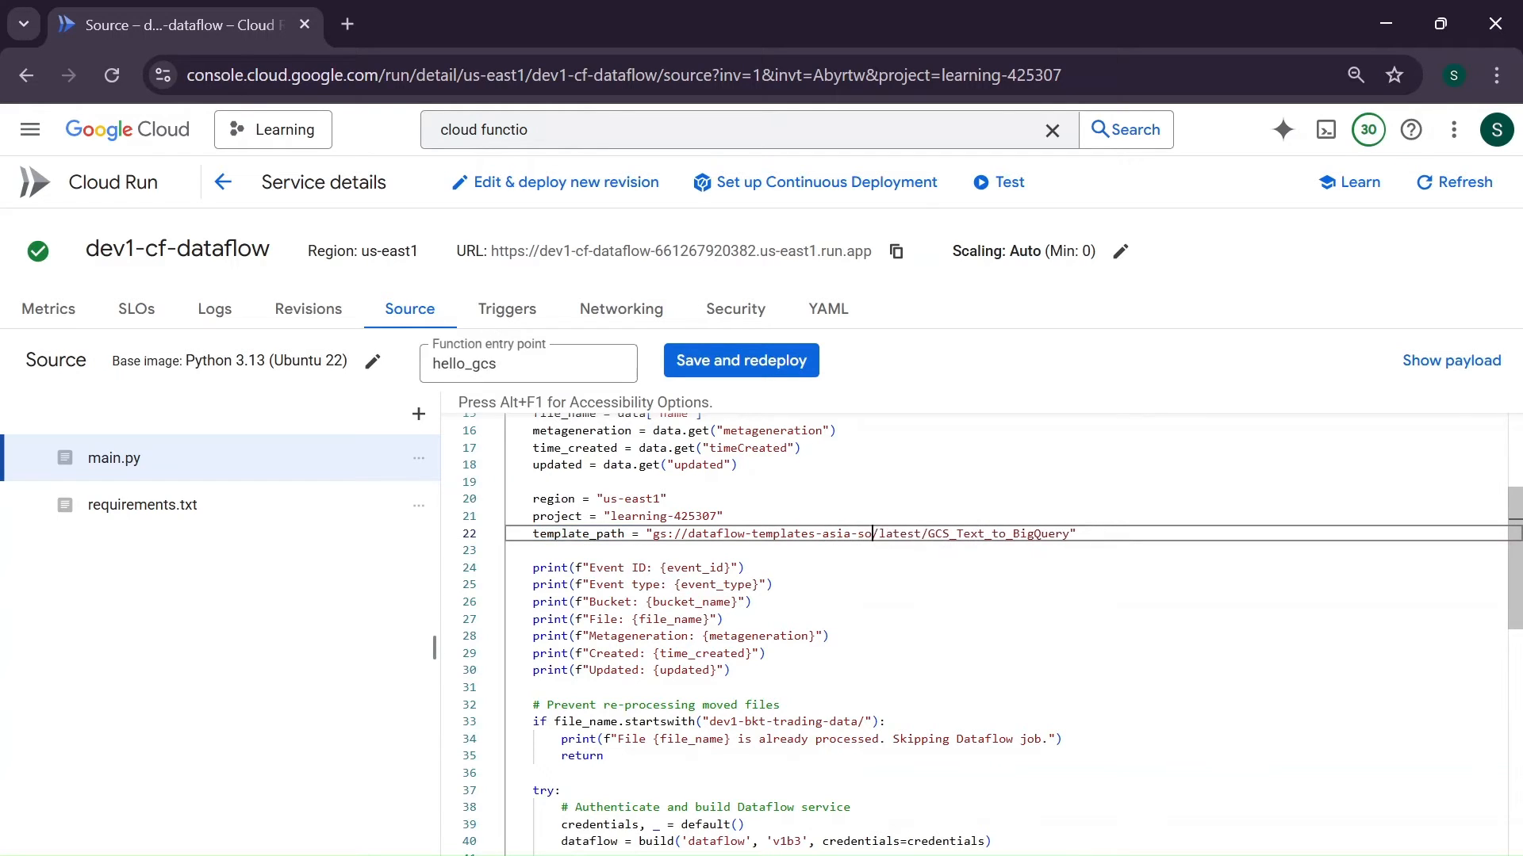
{"action": "key", "text": "BackSpace"}
{"action": "key", "text": "BackSpace"}
{"action": "key", "text": "BackSpace"}
{"action": "key", "text": "BackSpace"}
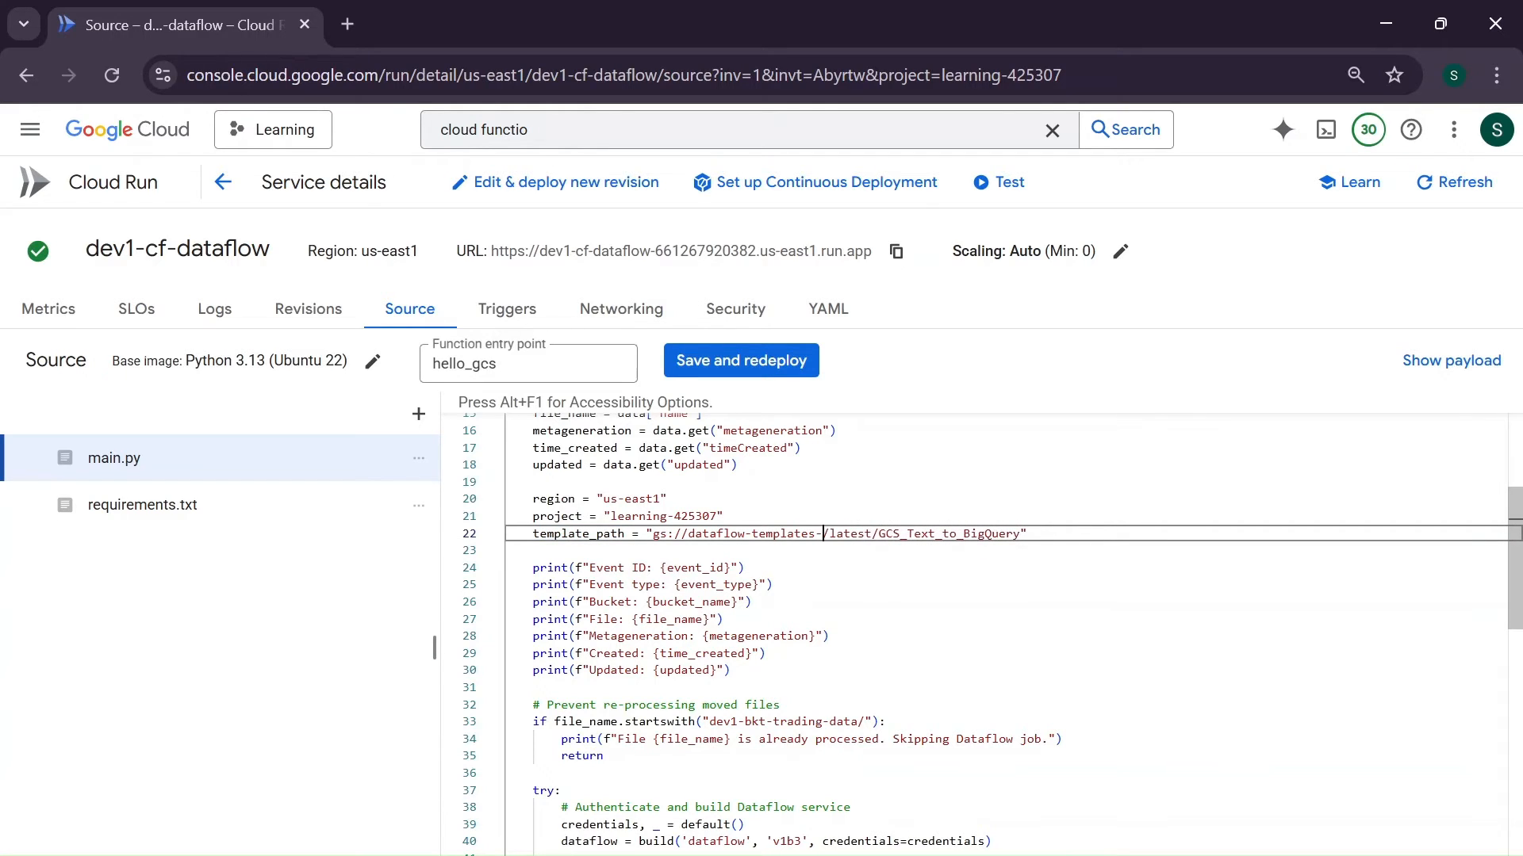
{"action": "type", "text": "us-east1"}
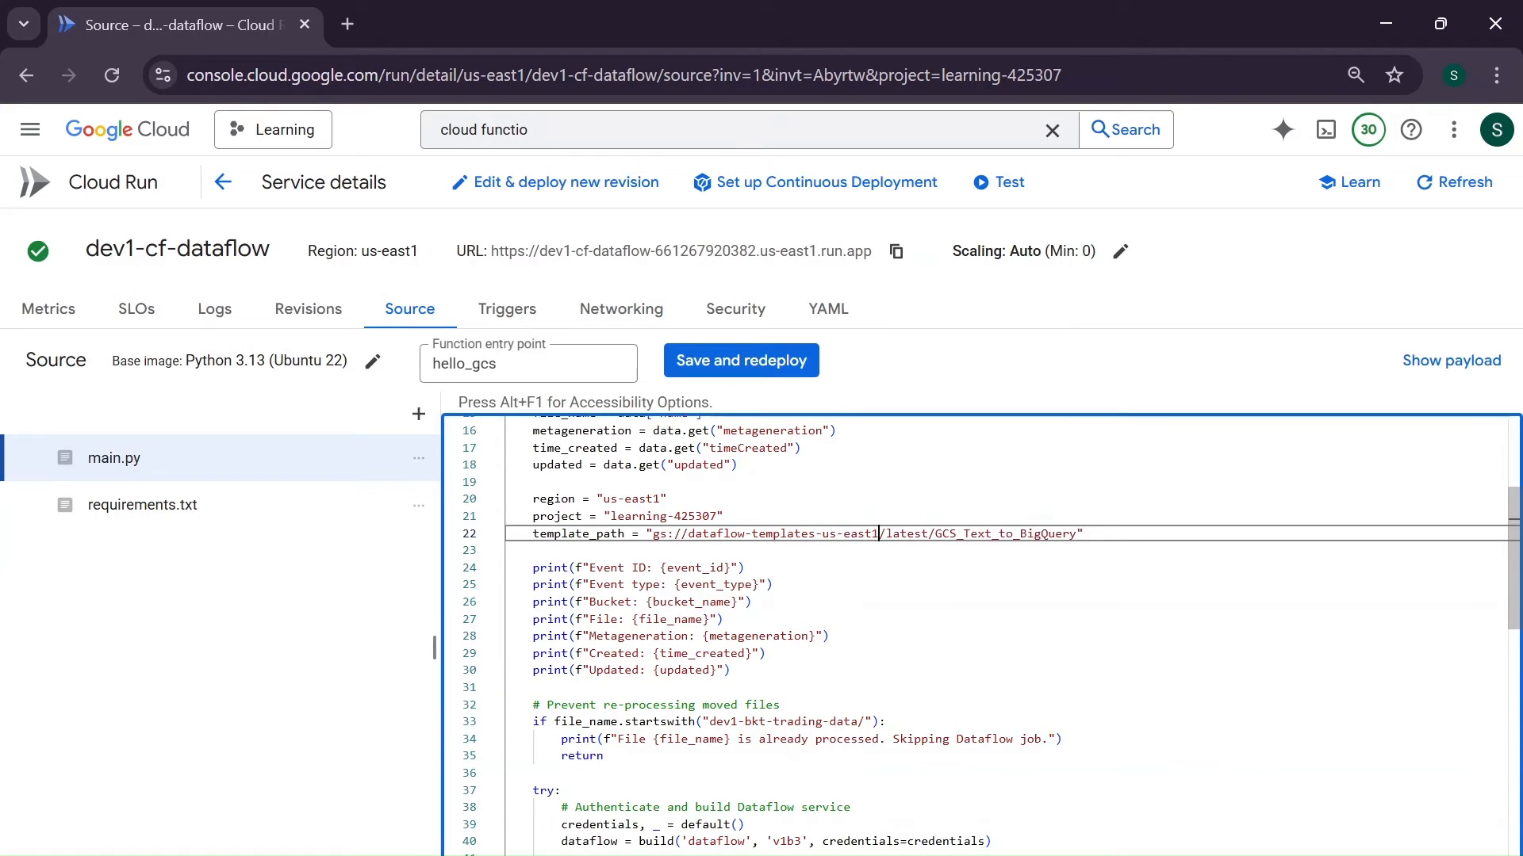
- Review the version and template name in template_path, and examine the reprocessing check and Dataflow job parameters further down main.py
{"action": "double_click", "coordinate": [908, 533]}
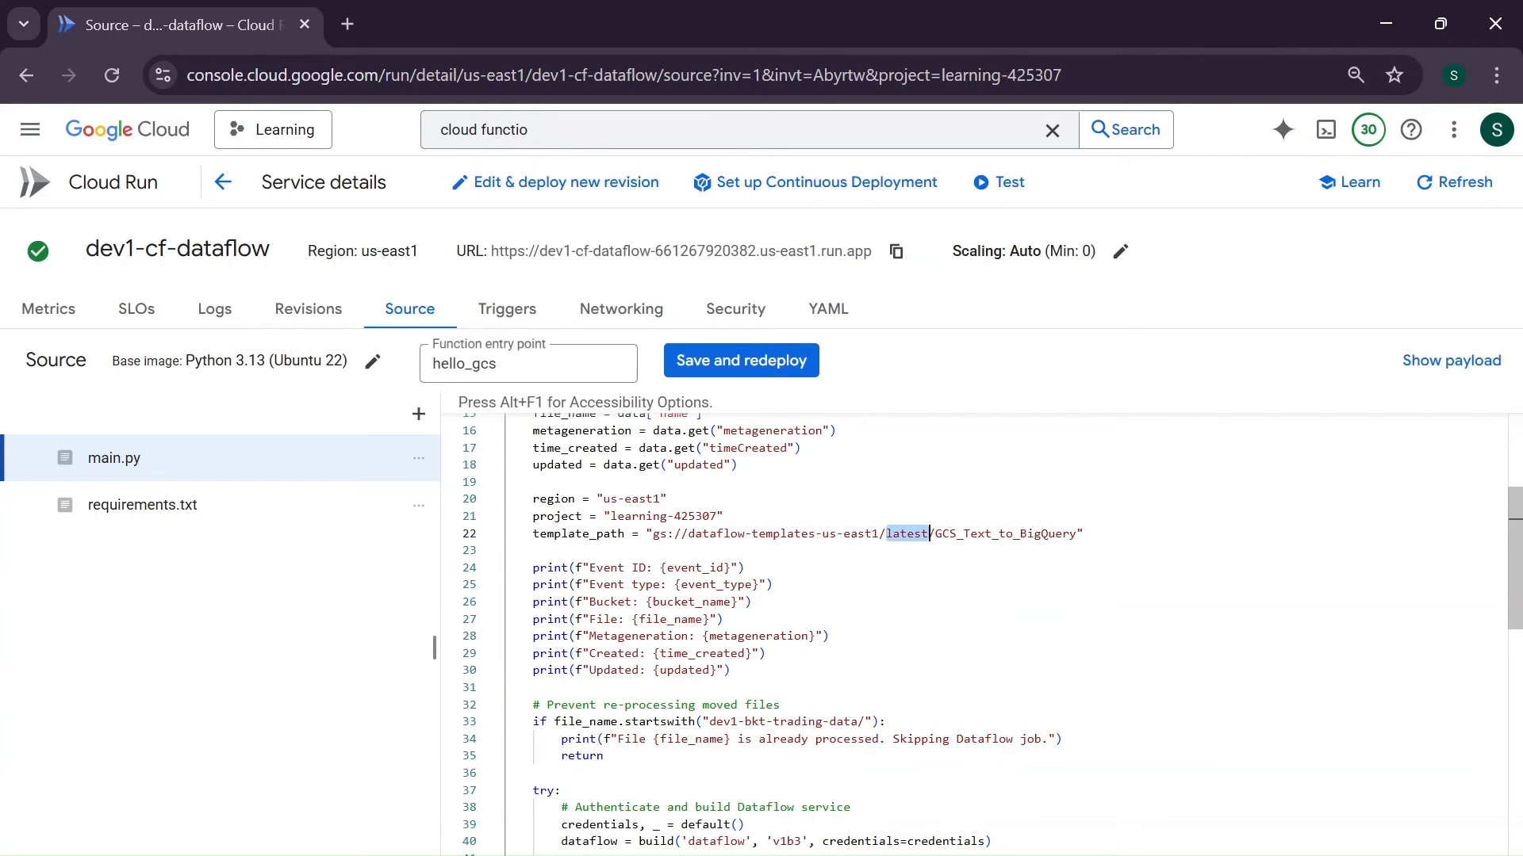
{"action": "left_click", "coordinate": [936, 534]}
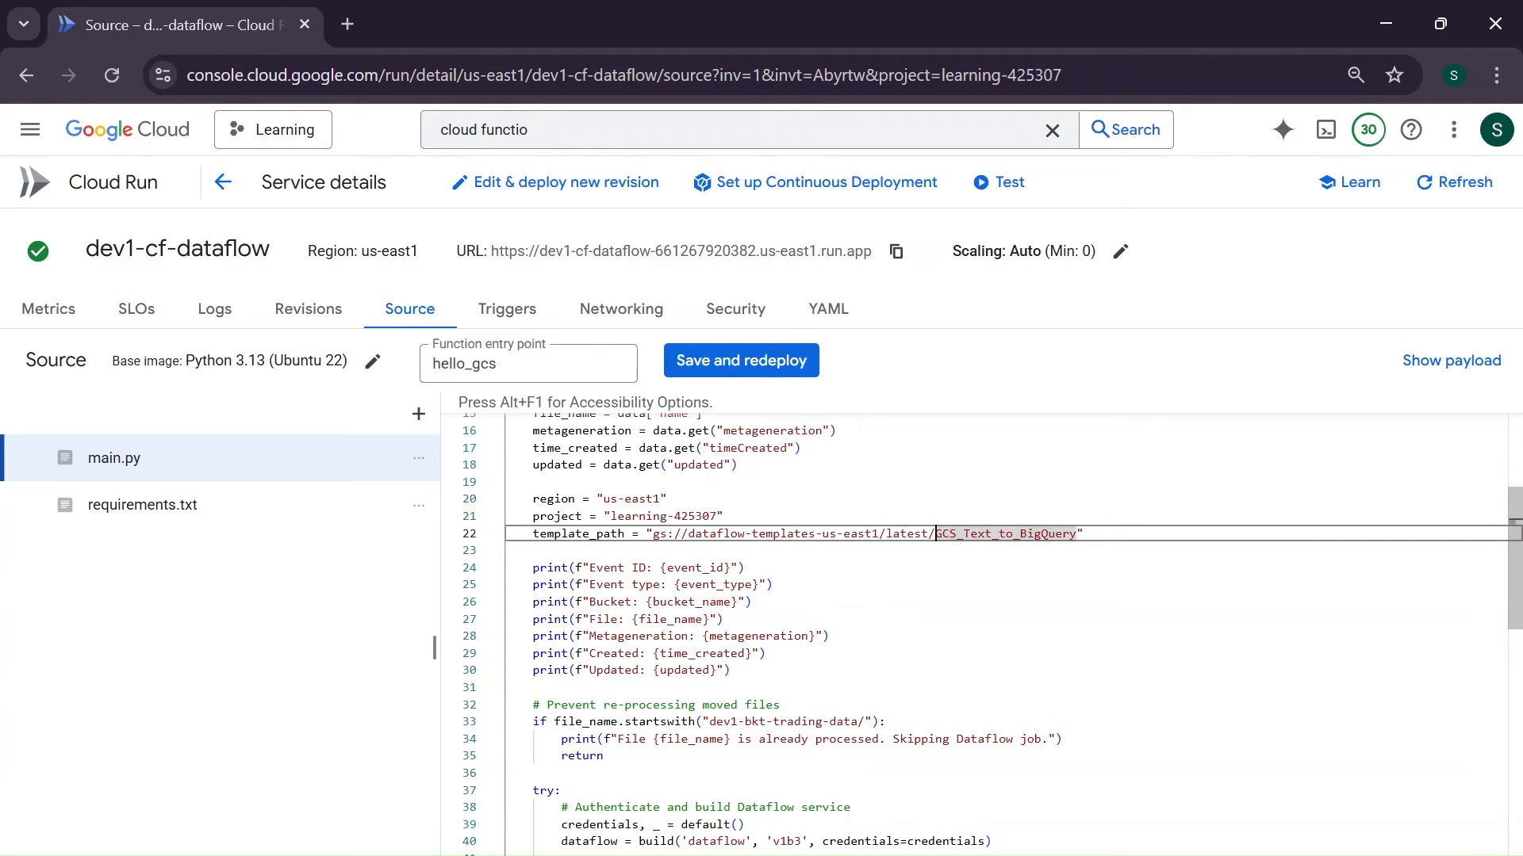
{"action": "left_click", "coordinate": [1071, 534]}
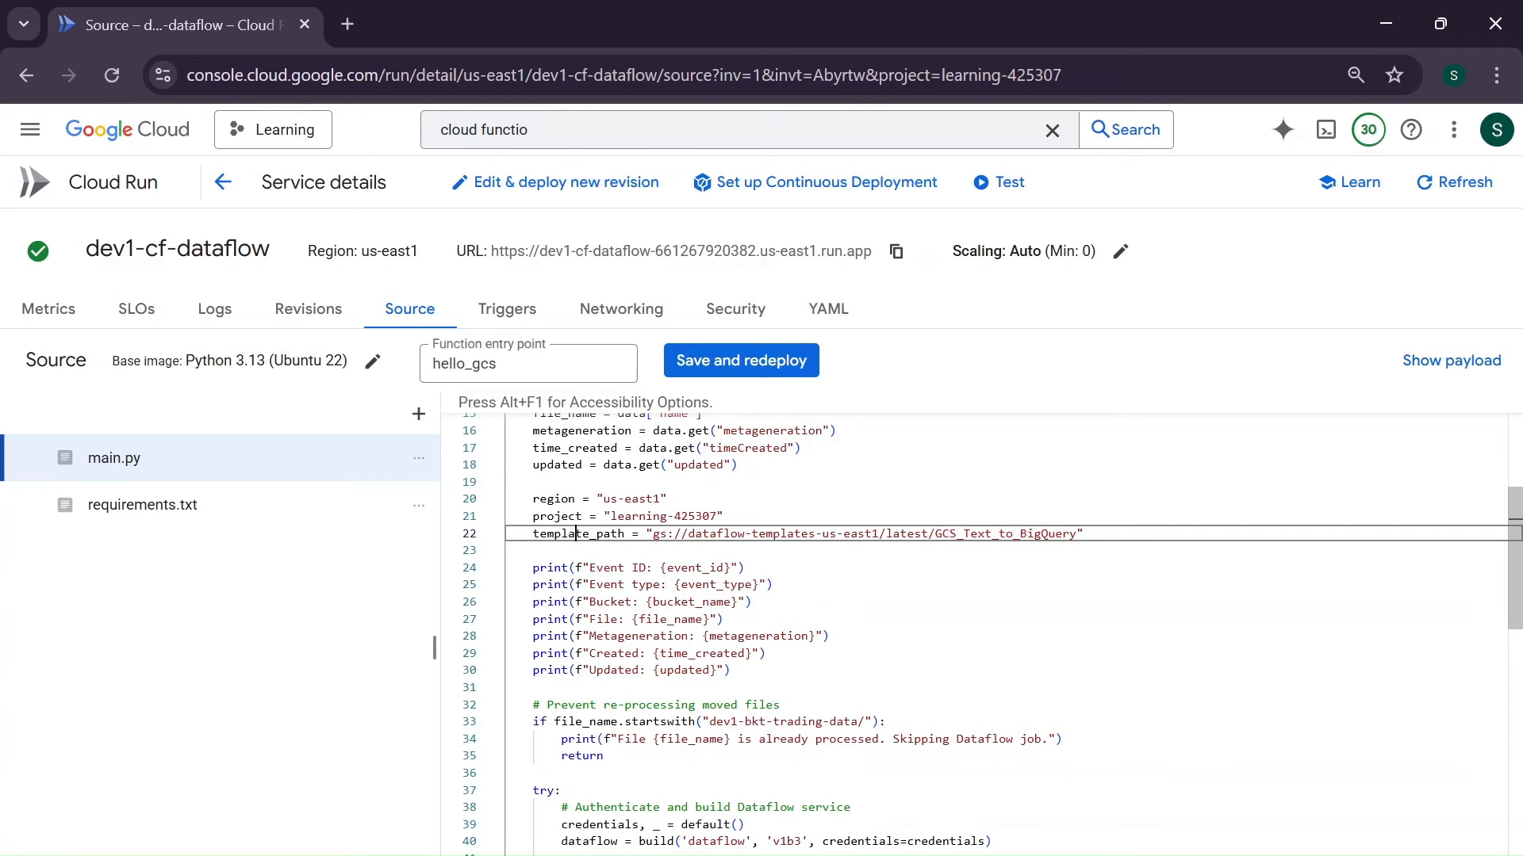
{"action": "double_click", "coordinate": [576, 534]}
{"action": "scroll", "coordinate": [576, 533], "scroll_direction": "down", "scroll_amount": 3}
{"action": "scroll", "coordinate": [983, 635], "scroll_direction": "down", "scroll_amount": 2}
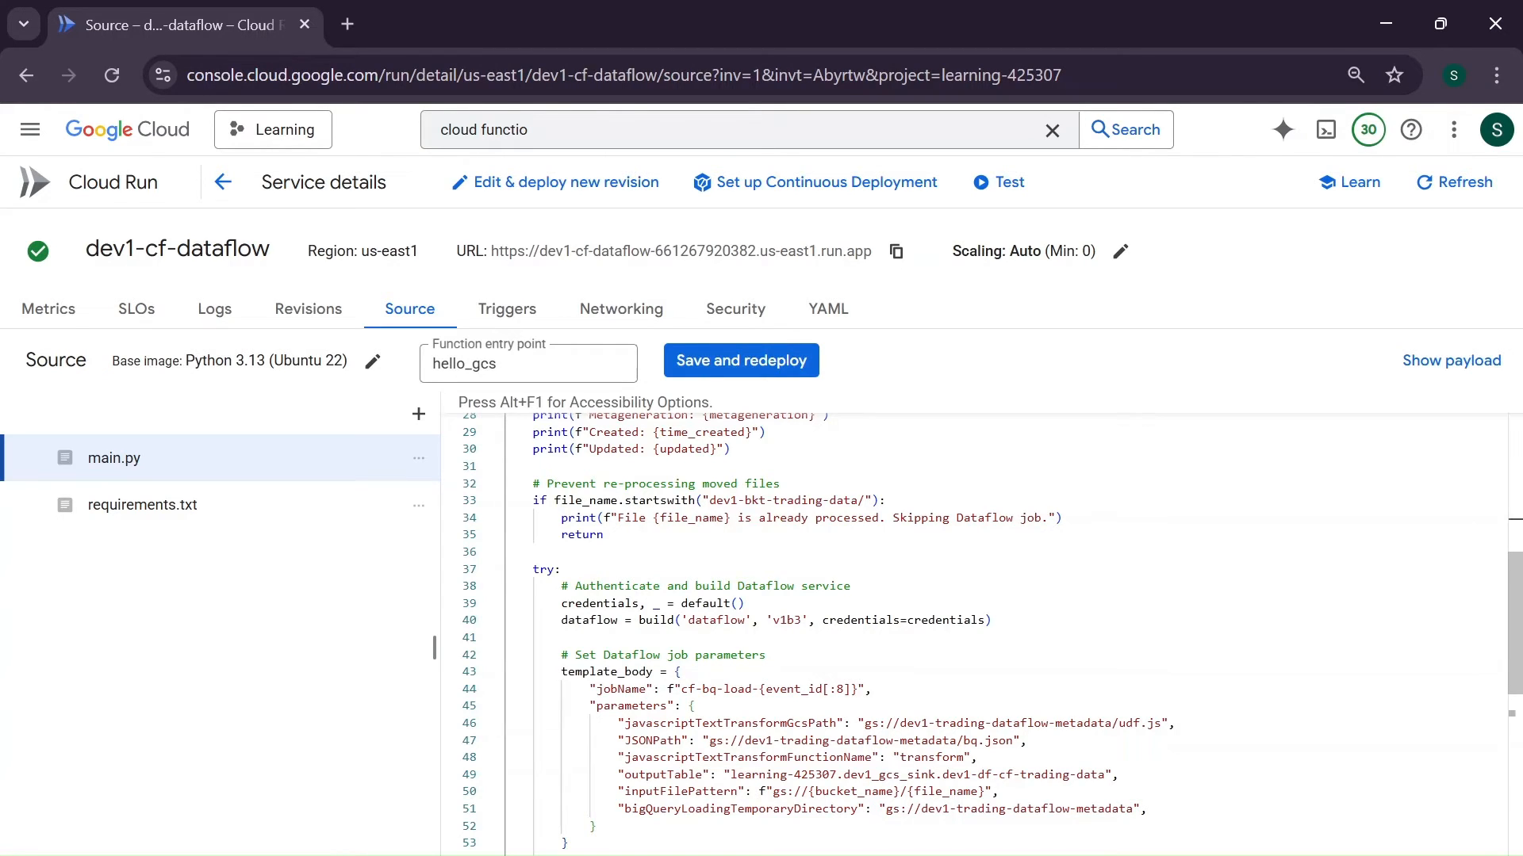
- Open the dev1-source-etl bucket in Cloud Storage in a separate browser tab and copy the bucket name
{"action": "middle_click", "coordinate": [143, 136]}
{"action": "left_click", "coordinate": [476, 33]}
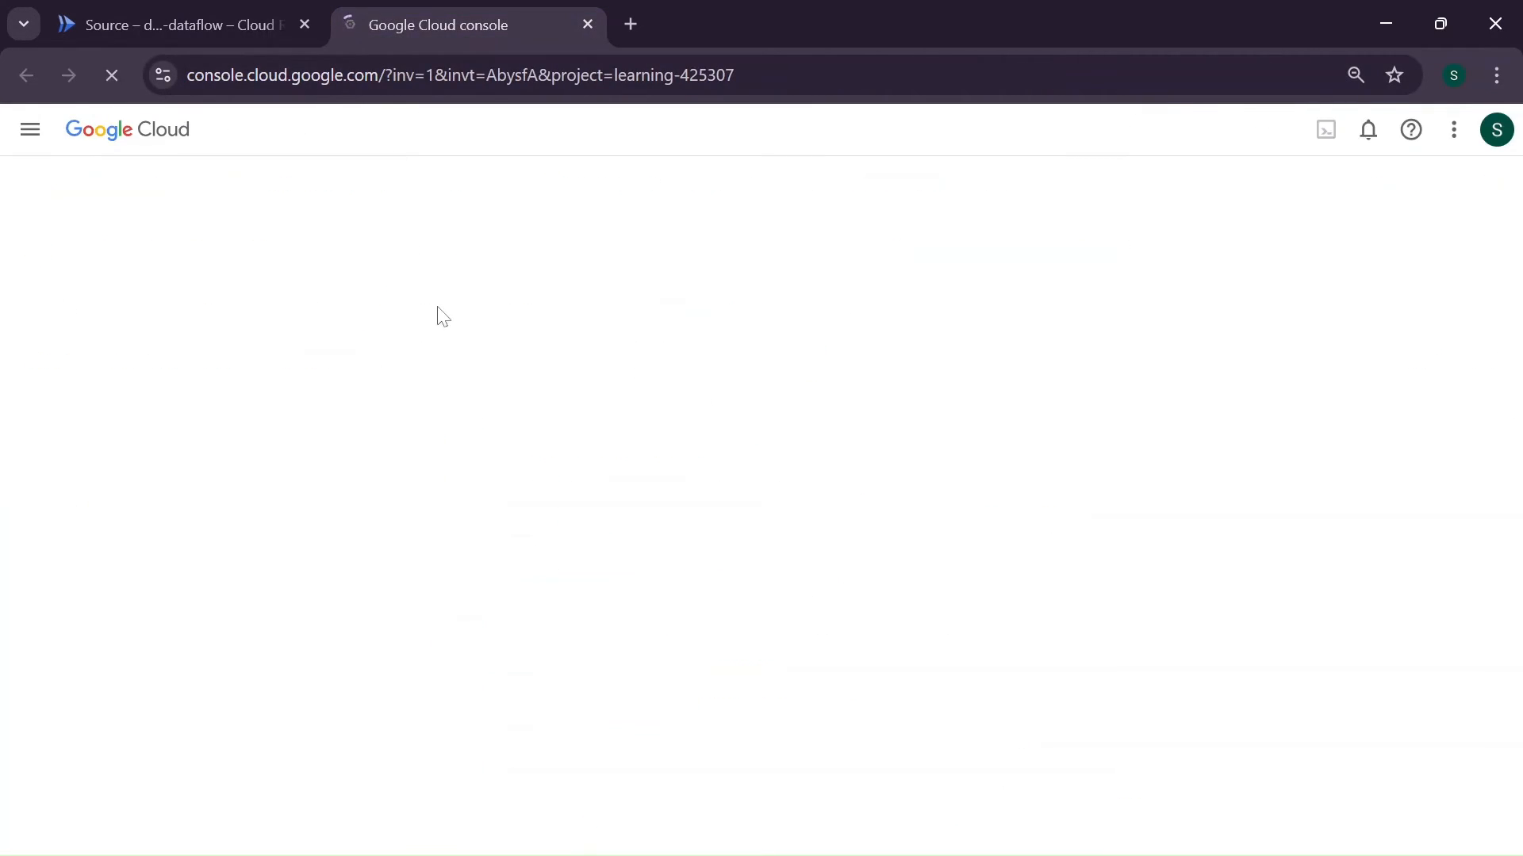
{"action": "left_click", "coordinate": [216, 8]}
{"action": "left_click", "coordinate": [411, 10]}
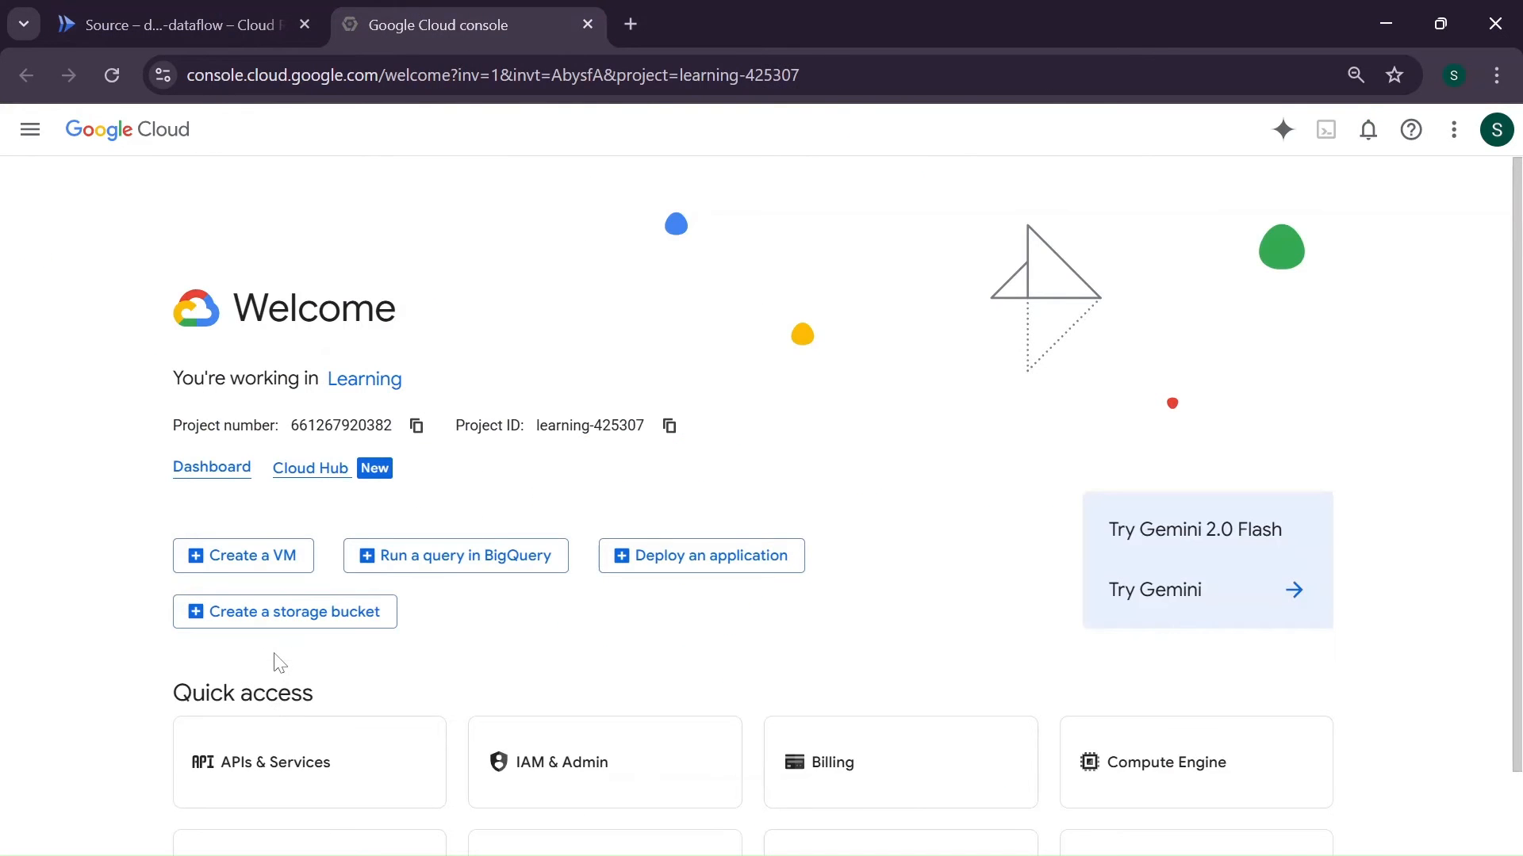
{"action": "scroll", "coordinate": [279, 663], "scroll_direction": "down", "scroll_amount": 2}
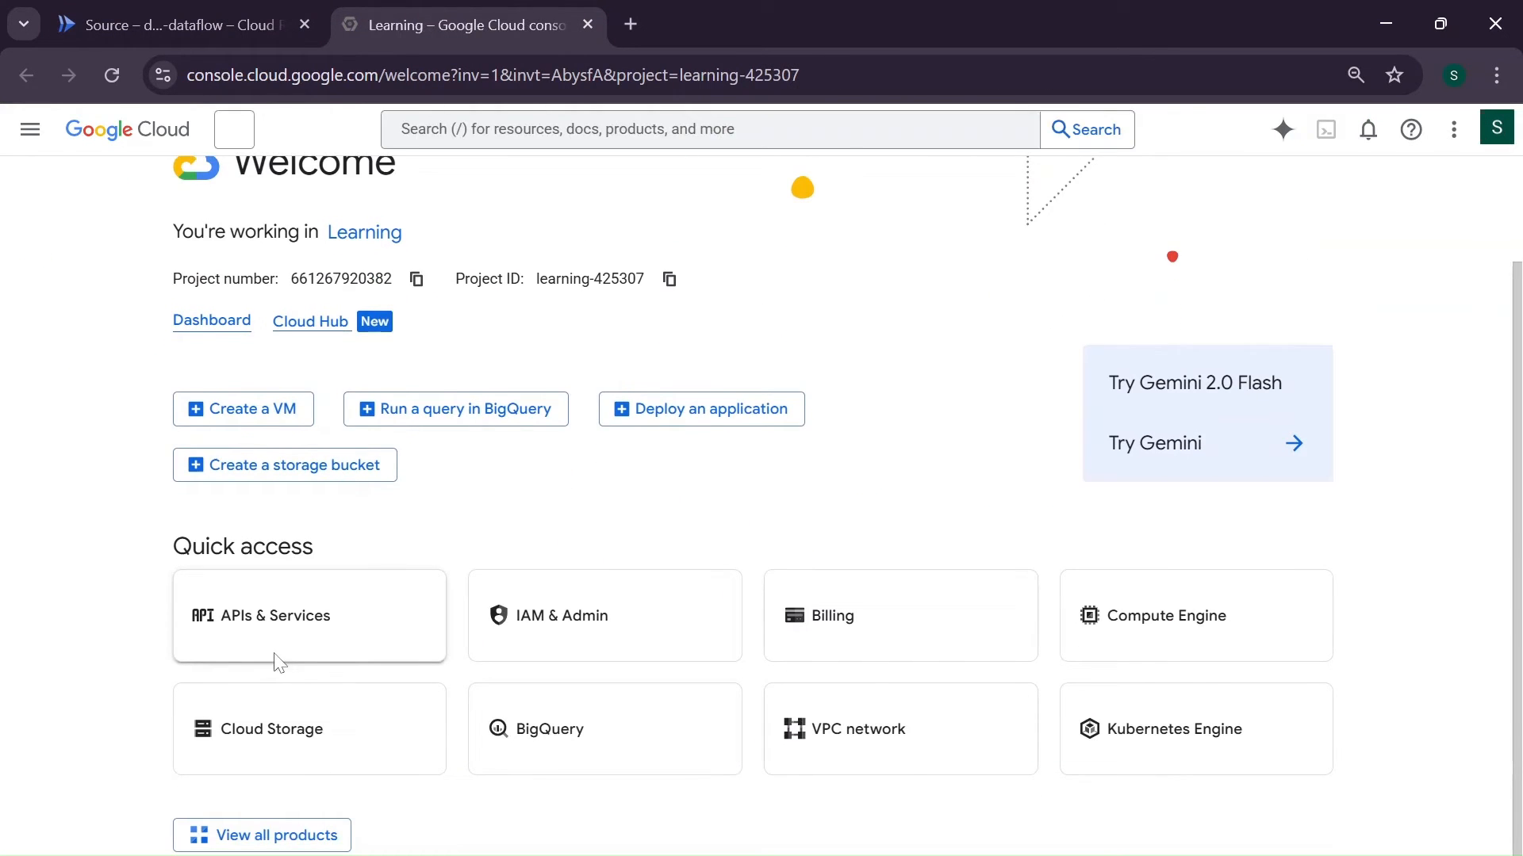
{"action": "left_click", "coordinate": [301, 726]}
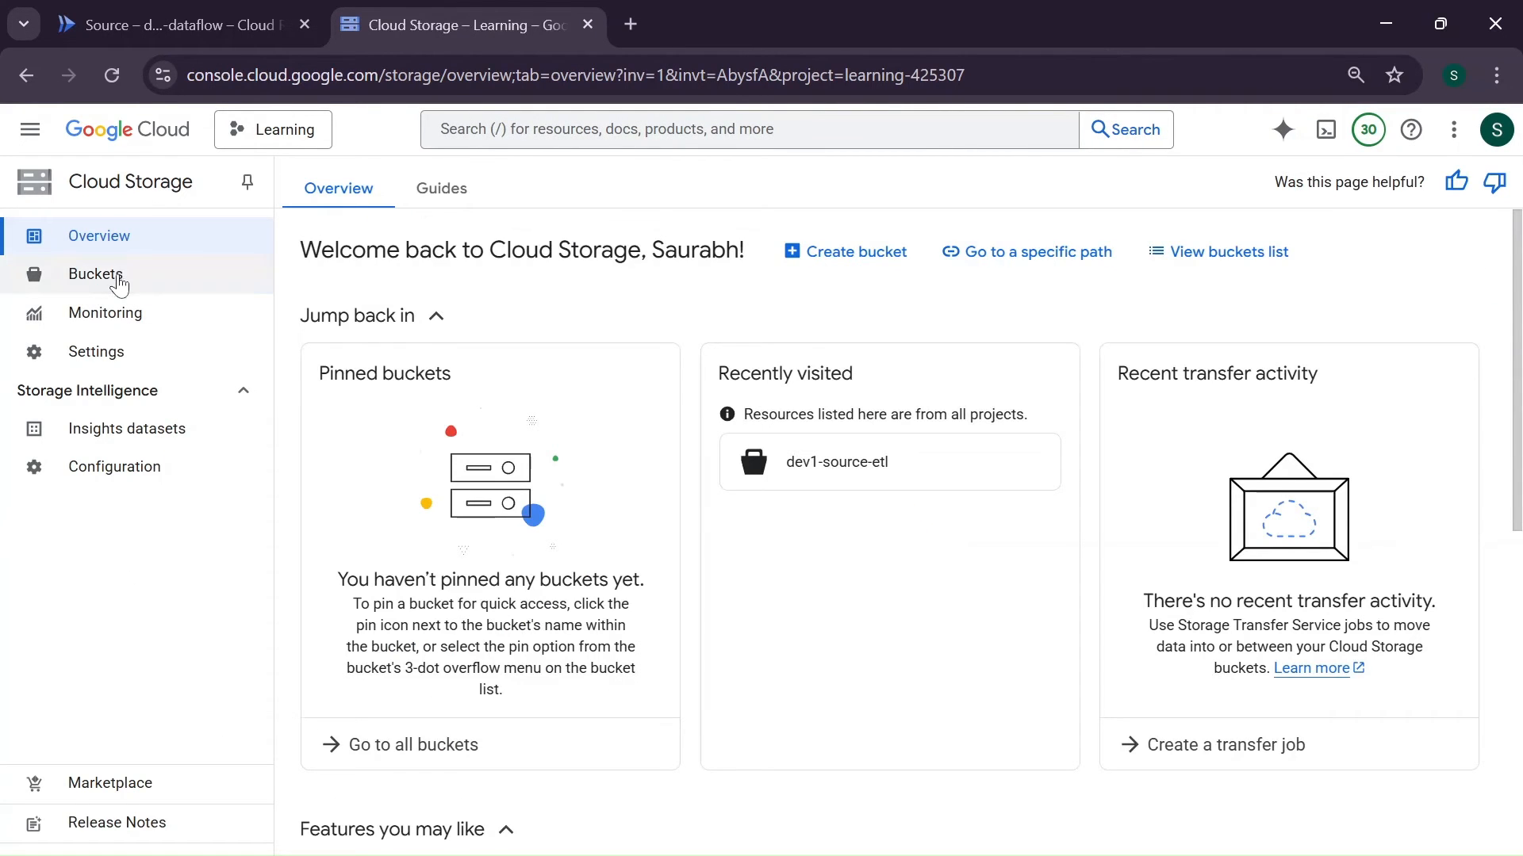
{"action": "left_click", "coordinate": [95, 274]}
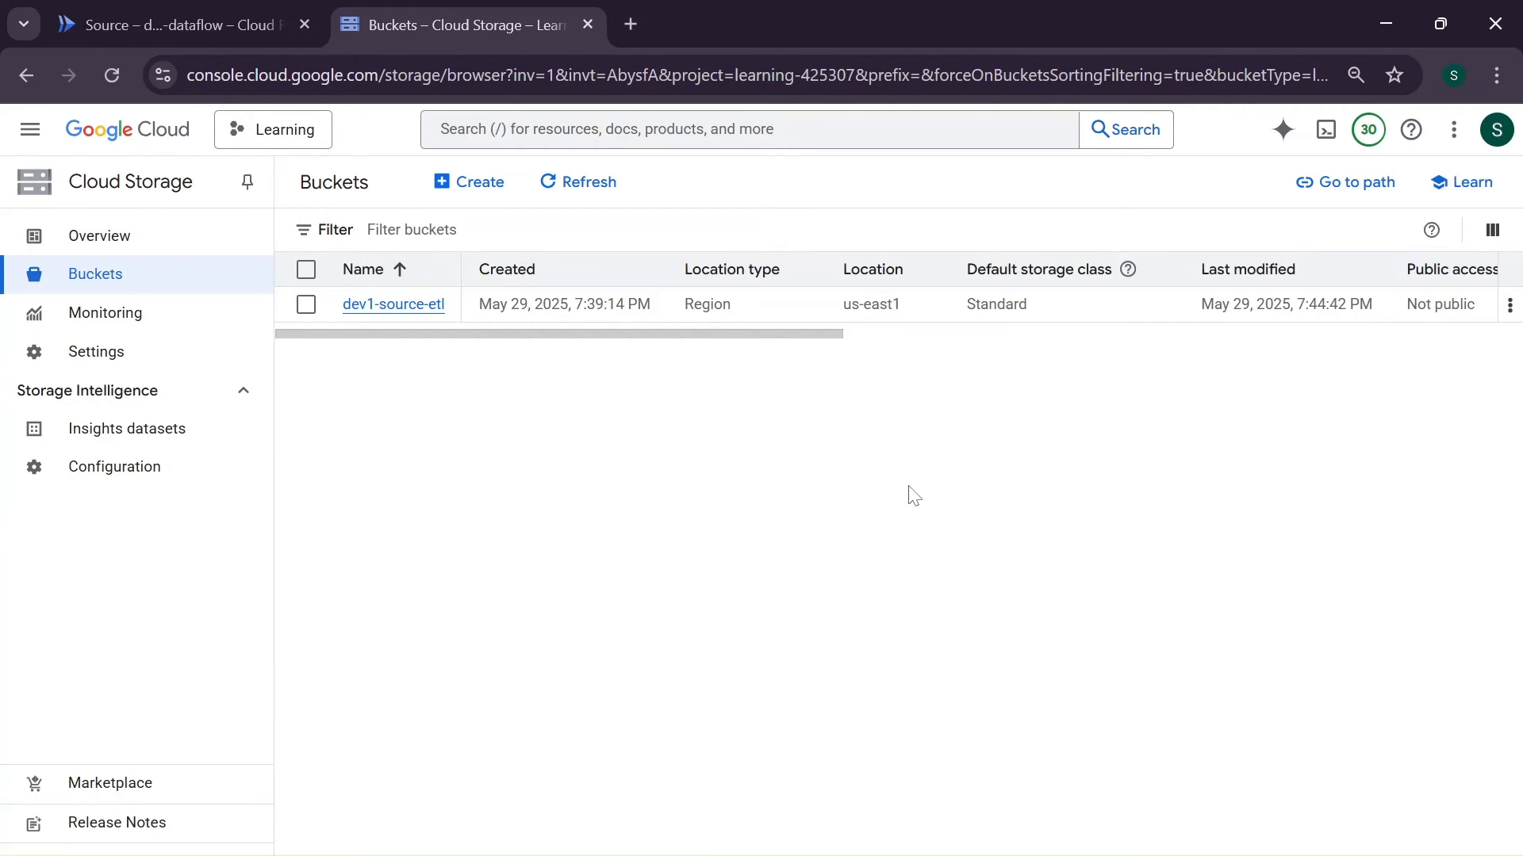
{"action": "left_click", "coordinate": [426, 311]}
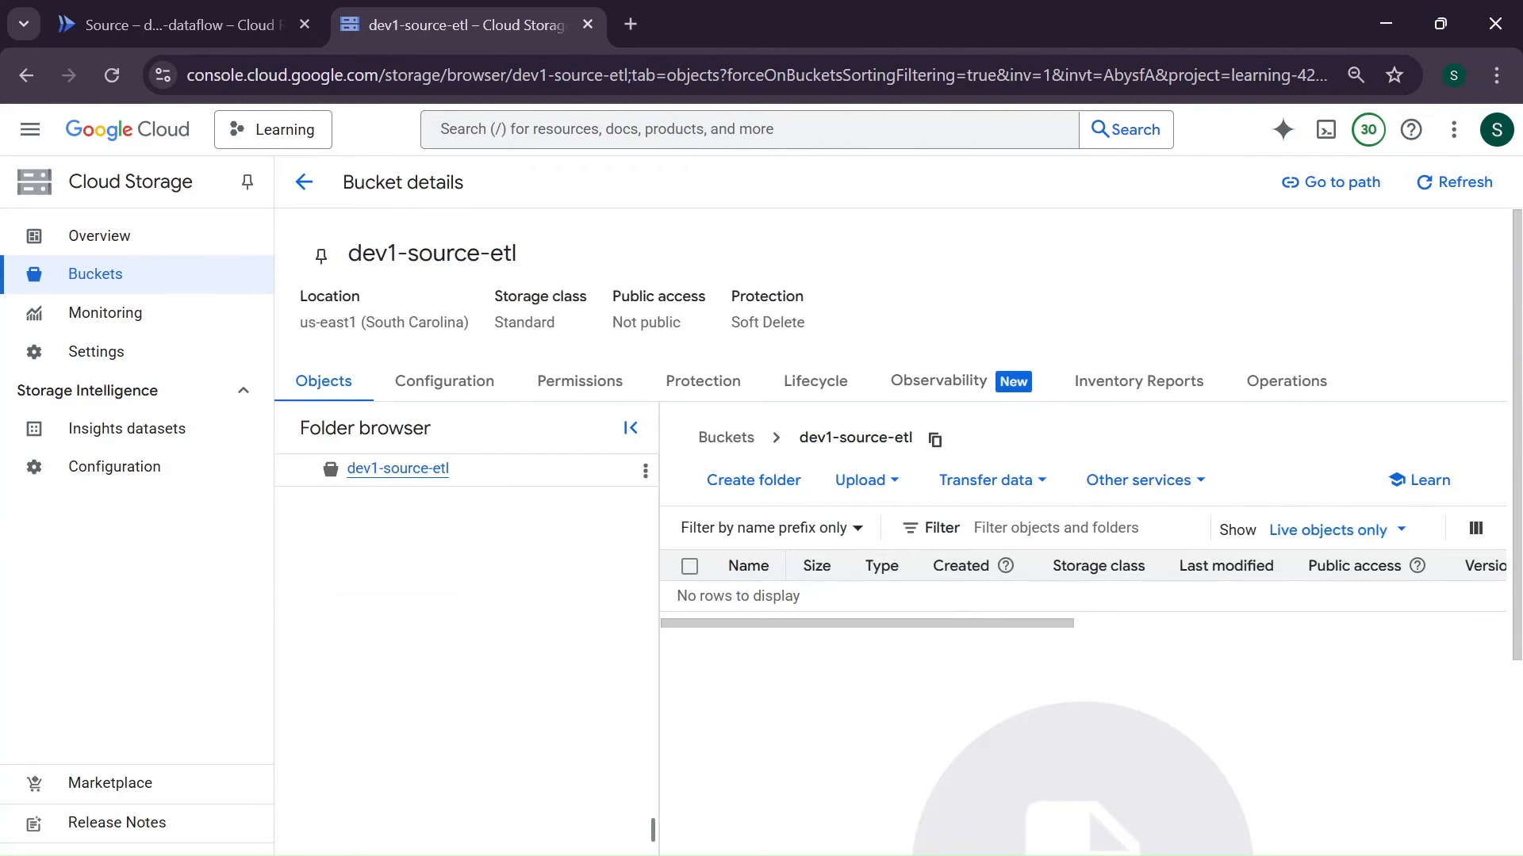
{"action": "left_click", "coordinate": [934, 443]}
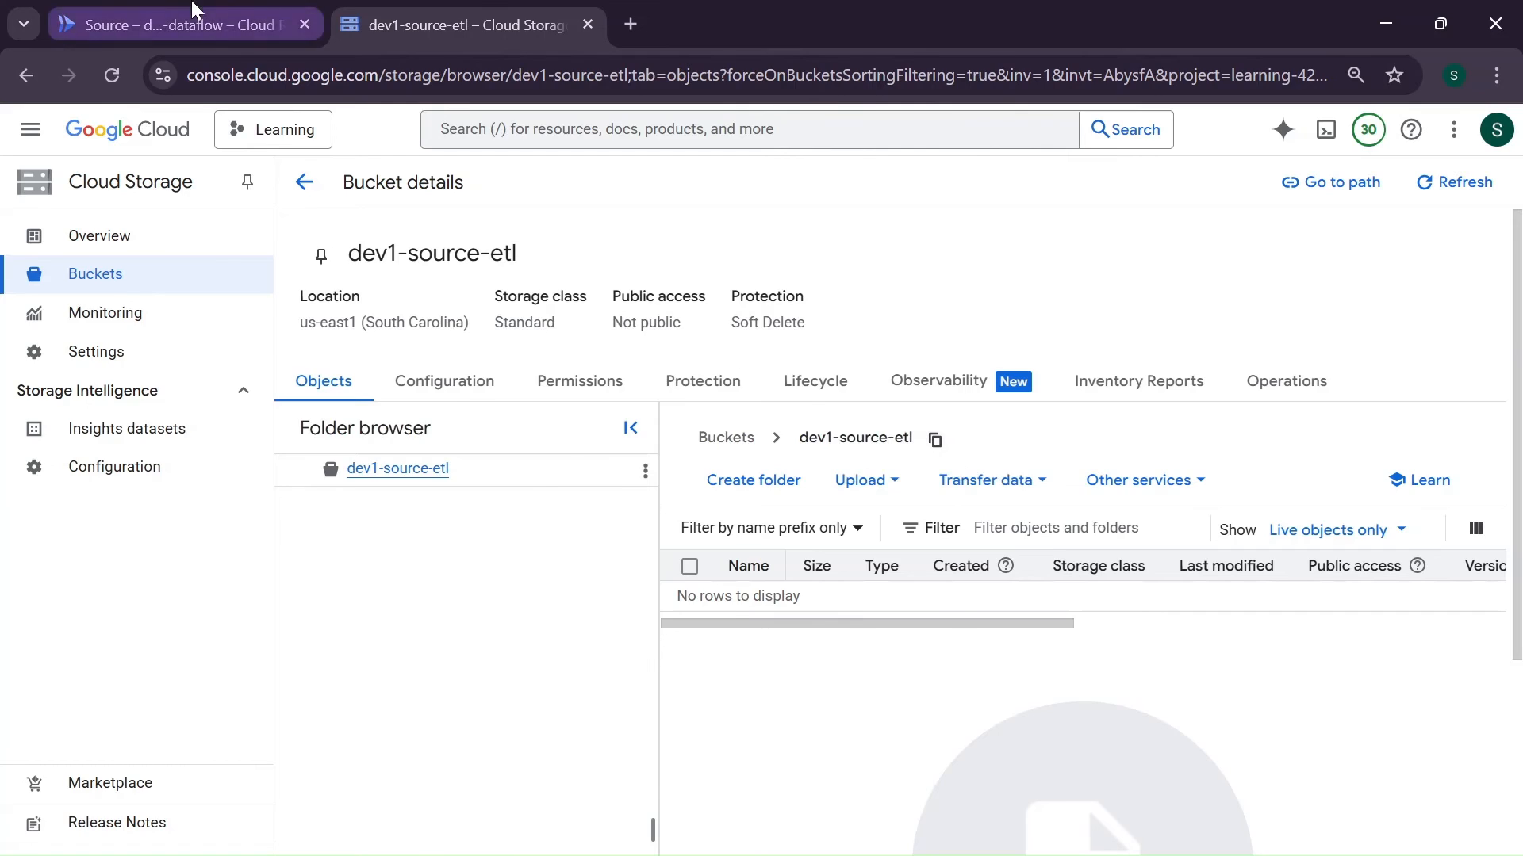
- Back in main.py, change the prefix in the file_name.startswith reprocessing check to "dev1-source-etl/"
{"action": "left_click", "coordinate": [170, 25]}
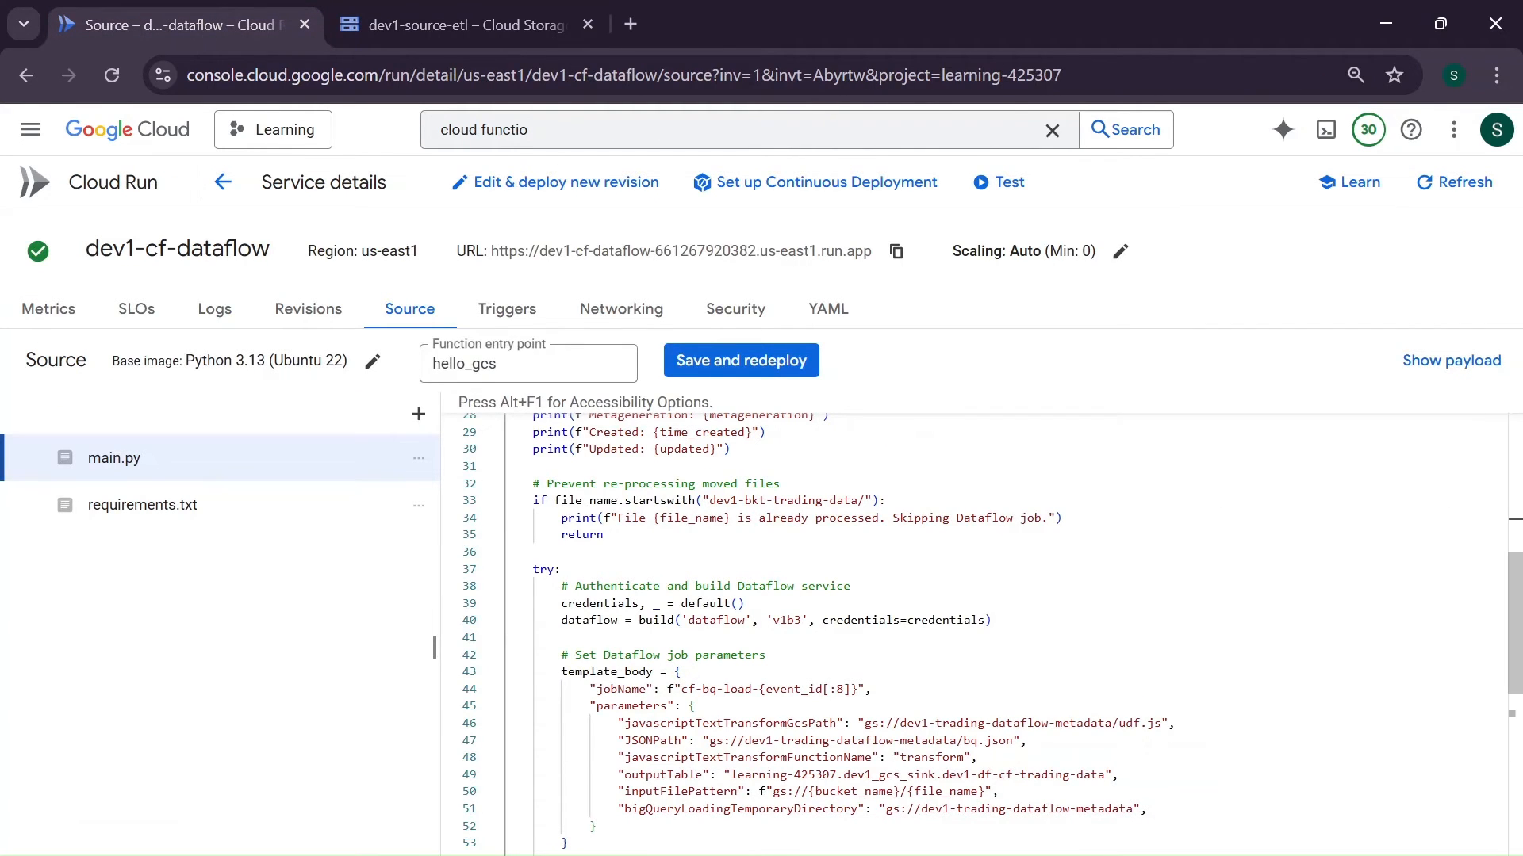
{"action": "left_click", "coordinate": [858, 500]}
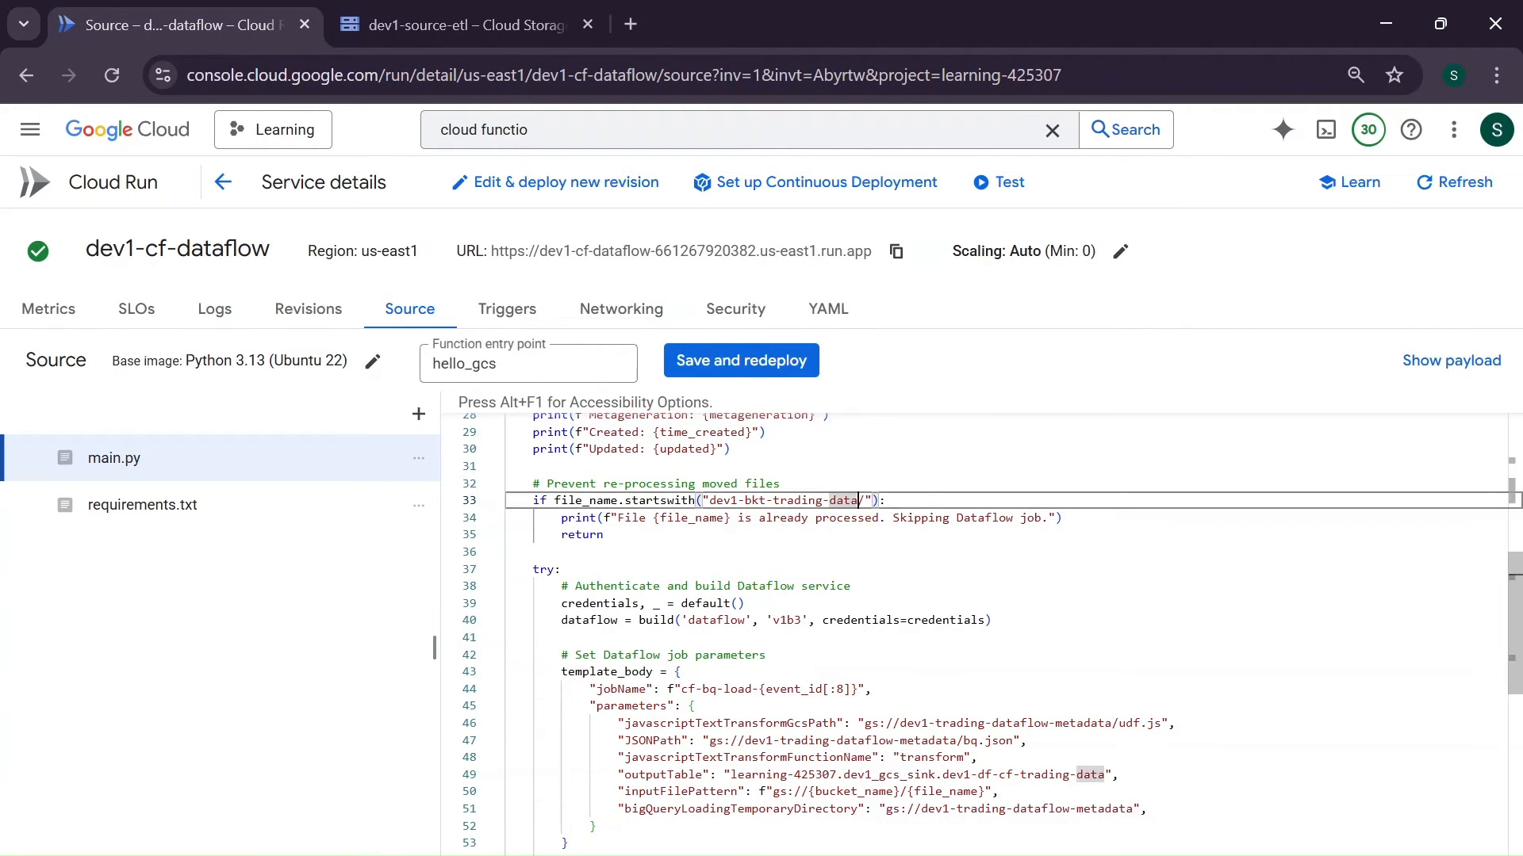
{"action": "key", "text": "BackSpace"}
{"action": "key", "text": "BackSpace"}
{"action": "key", "text": "BackSpace"}
{"action": "key", "text": "BackSpace"}
{"action": "key", "text": "BackSpace"}
{"action": "key", "text": "BackSpace"}
{"action": "key", "text": "BackSpace"}
{"action": "key", "text": "BackSpace"}
{"action": "key", "text": "BackSpace"}
{"action": "key", "text": "BackSpace"}
{"action": "key", "text": "BackSpace"}
{"action": "key", "text": "BackSpace"}
{"action": "key", "text": "BackSpace"}
{"action": "key", "text": "BackSpace"}
{"action": "key", "text": "BackSpace"}
{"action": "key", "text": "BackSpace"}
{"action": "key", "text": "BackSpace"}
{"action": "key", "text": "BackSpace"}
{"action": "key", "text": "BackSpace"}
{"action": "key", "text": "BackSpace"}
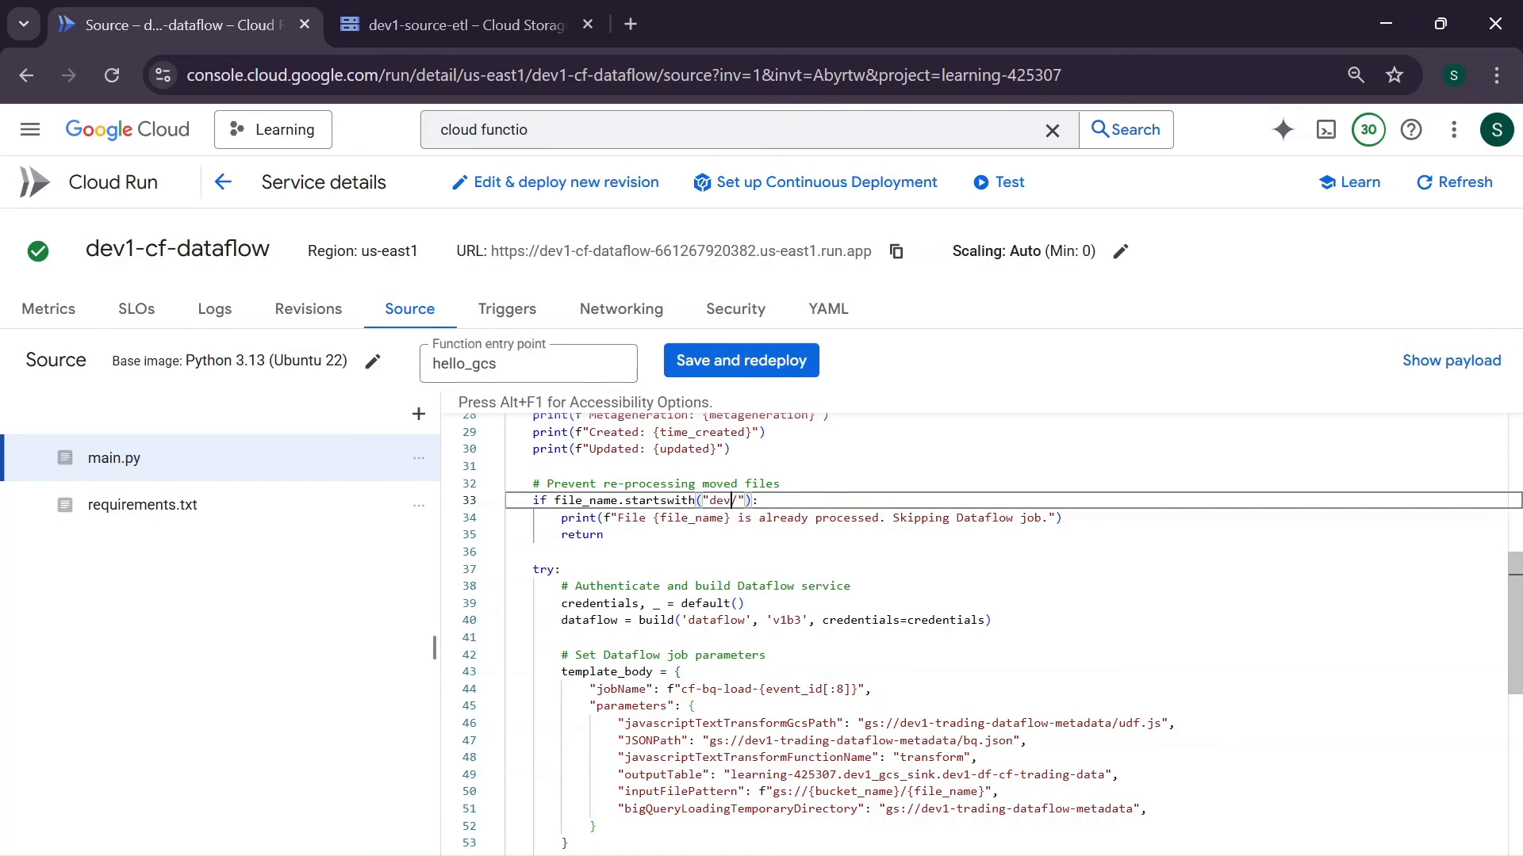
{"action": "type", "text": "ev1-source-etl"}
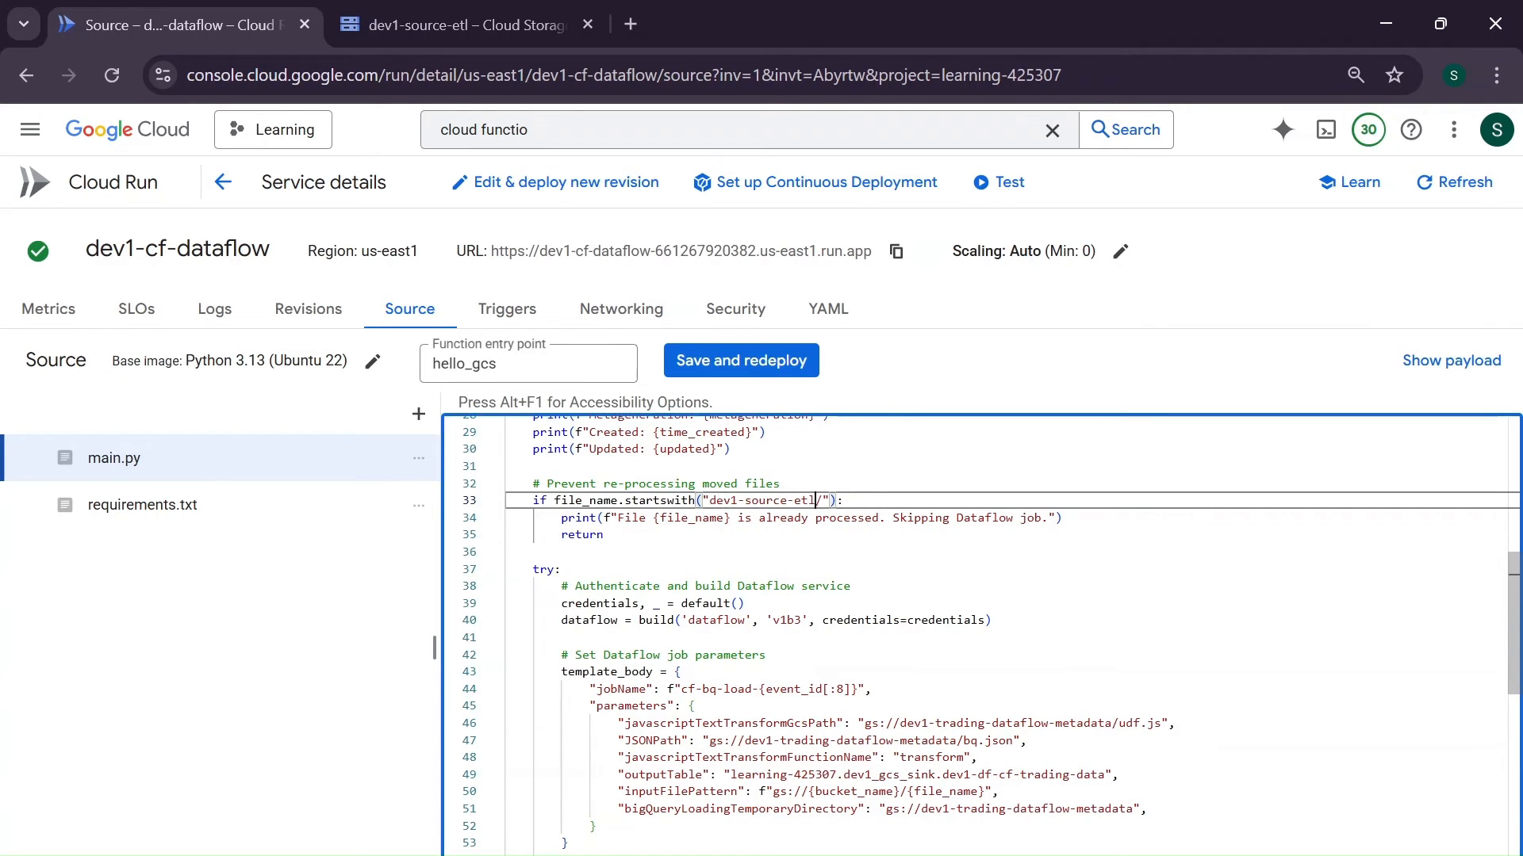
{"action": "left_click", "coordinate": [606, 536]}
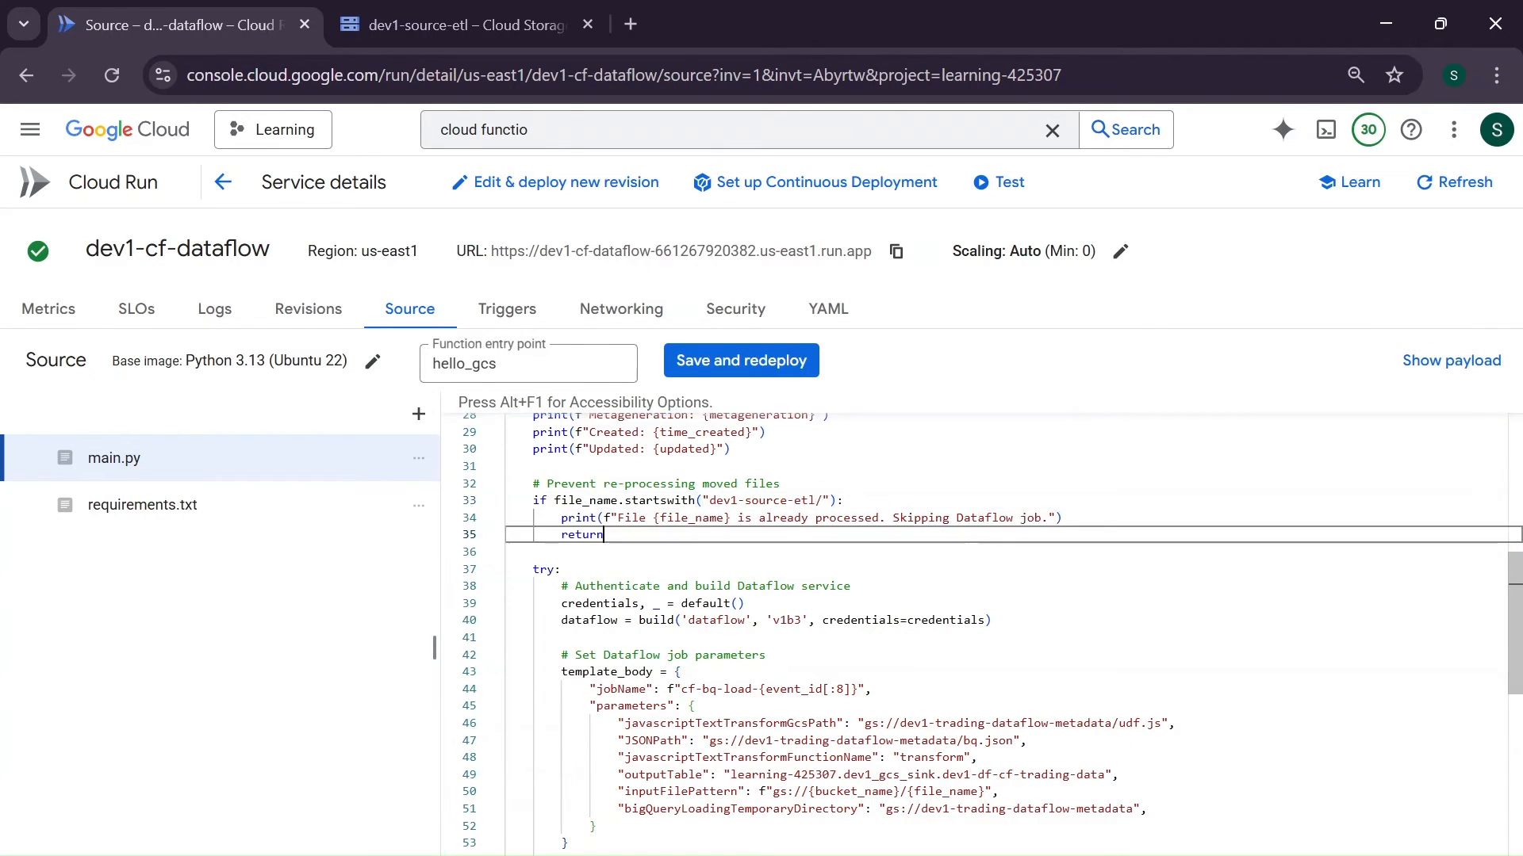
- Examine how main.py obtains credentials from default() and trace default back to its google.auth import
{"action": "scroll", "coordinate": [982, 635], "scroll_direction": "down", "scroll_amount": 1}
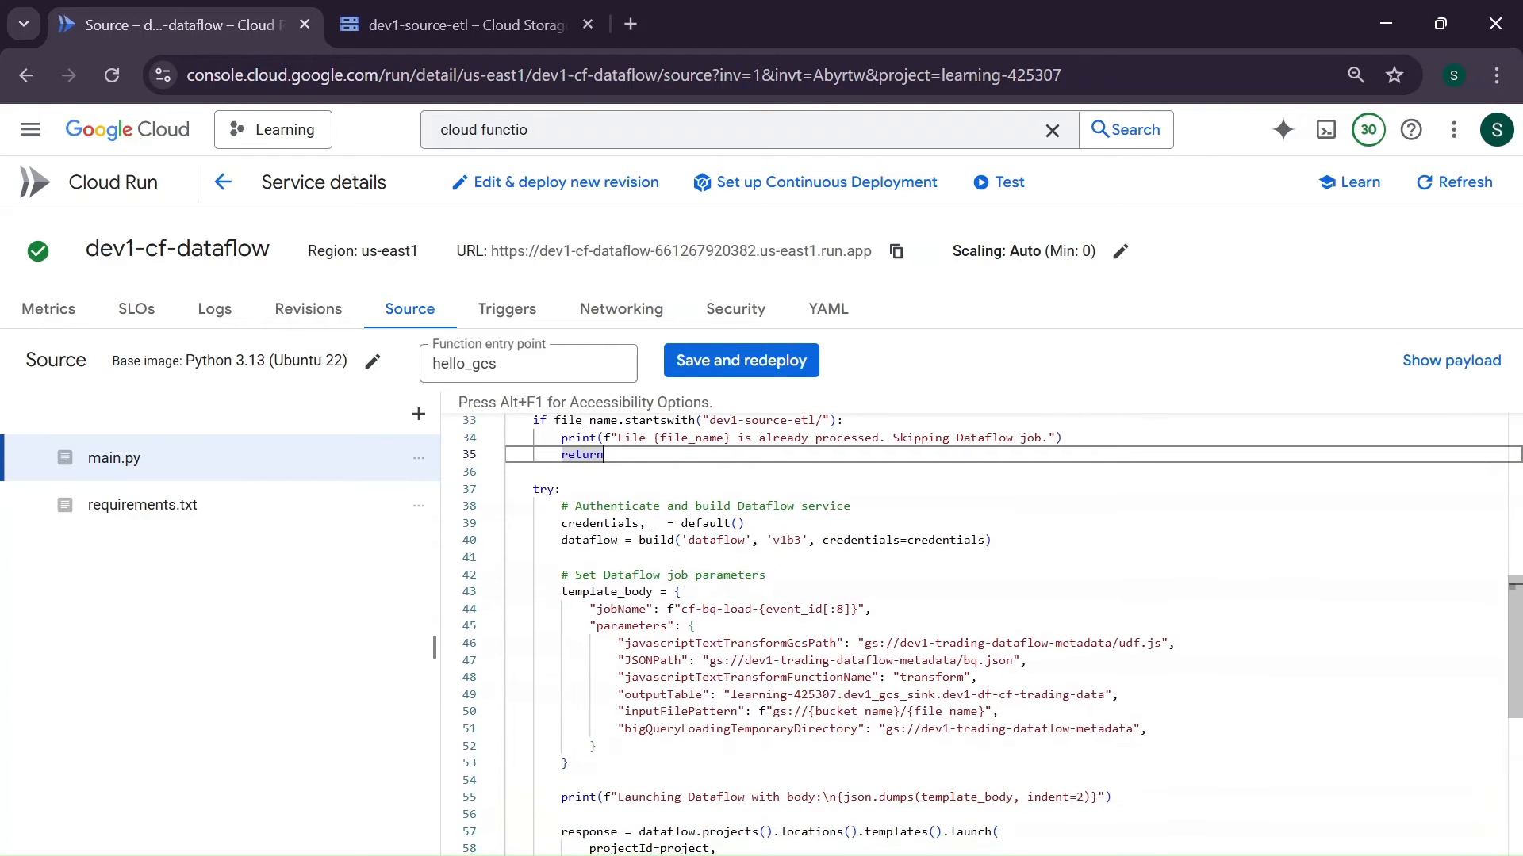
{"action": "scroll", "coordinate": [982, 634], "scroll_direction": "down", "scroll_amount": 1}
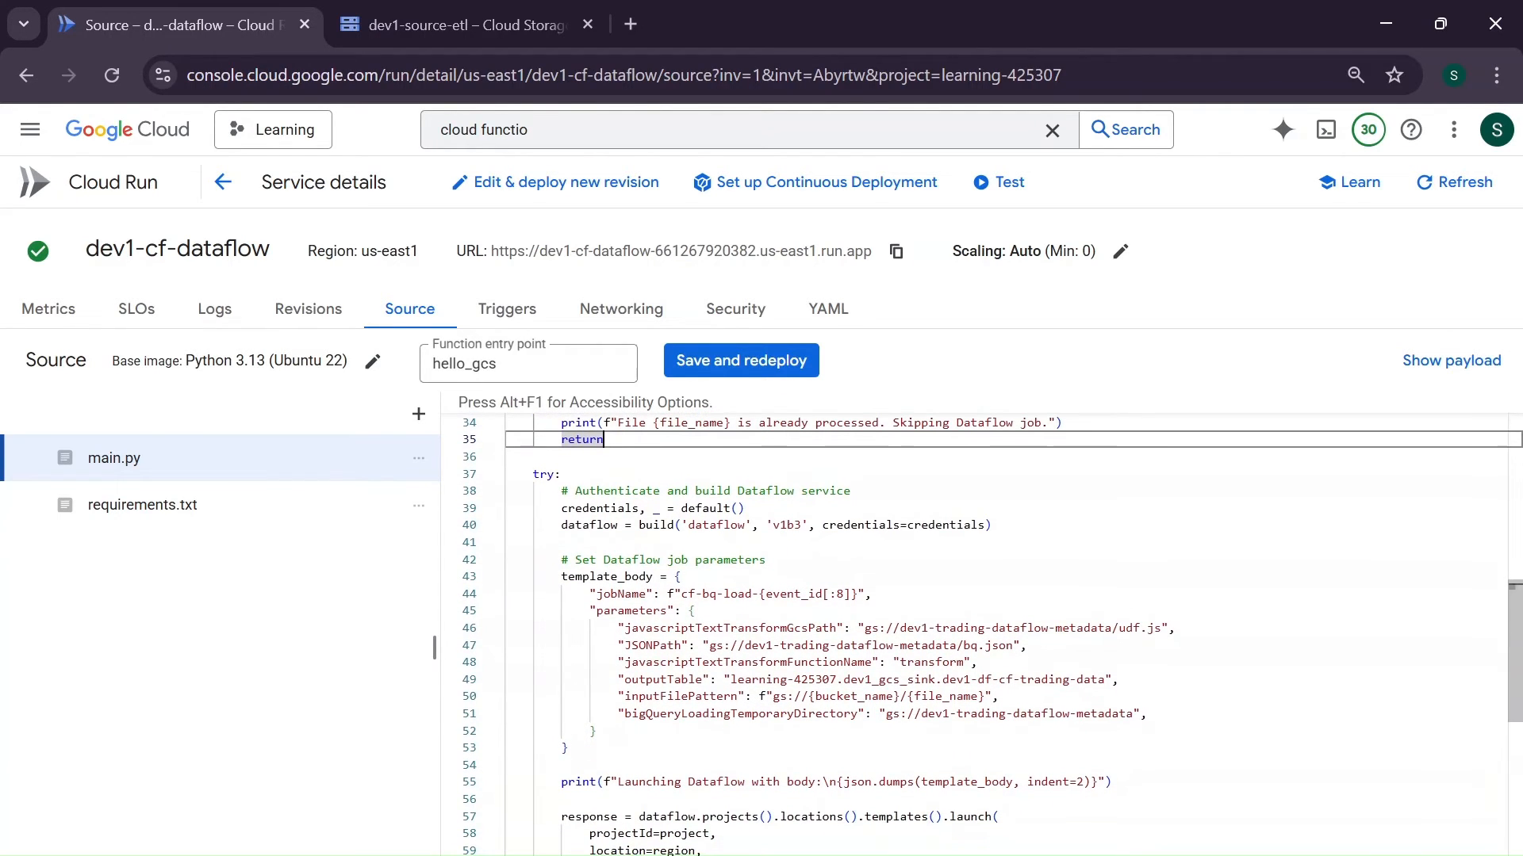
{"action": "scroll", "coordinate": [982, 635], "scroll_direction": "down", "scroll_amount": 2}
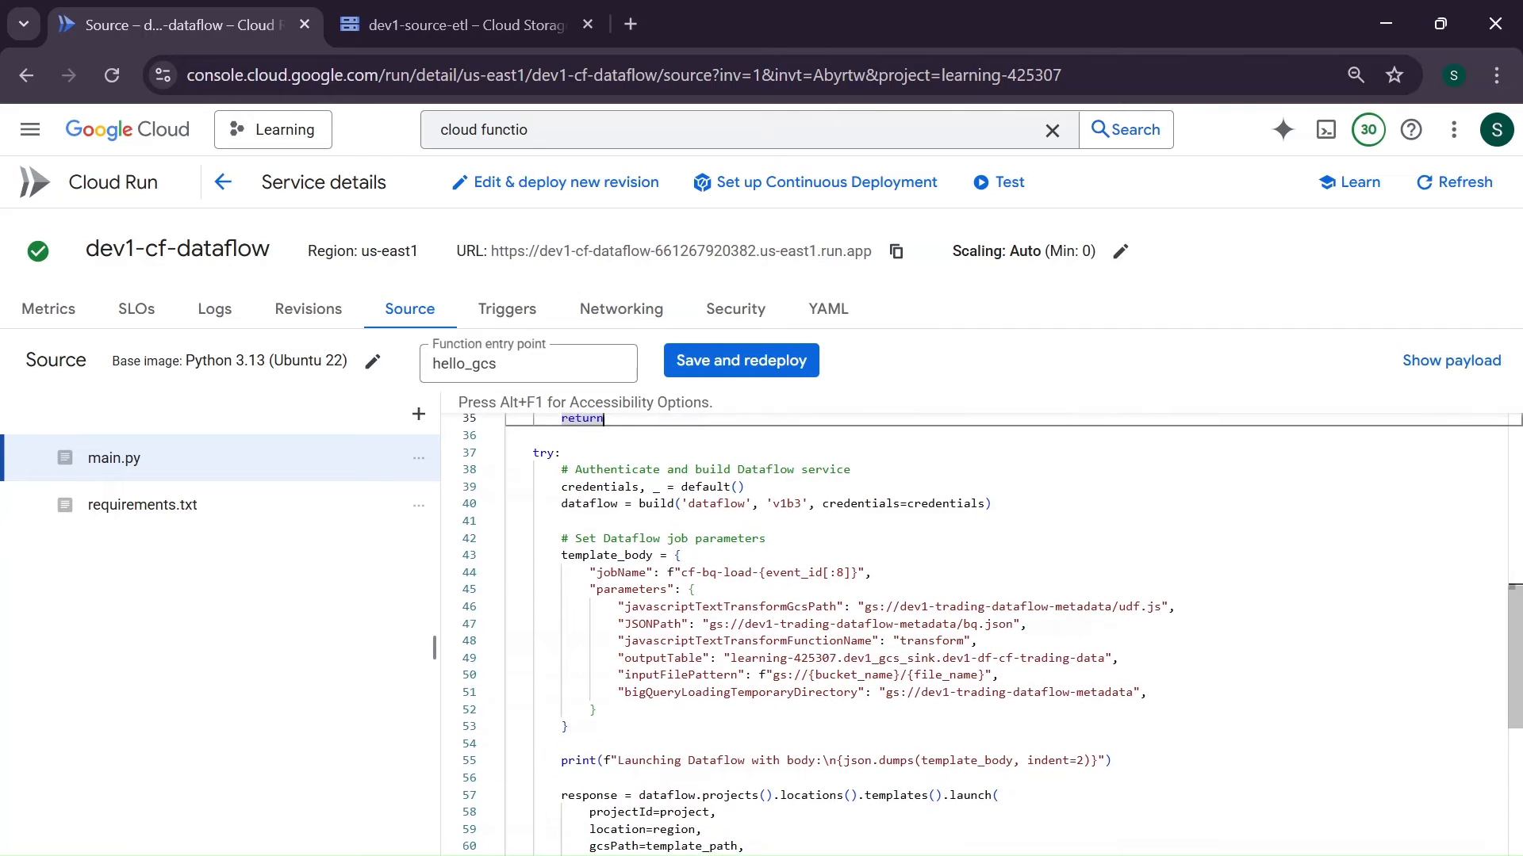
{"action": "scroll", "coordinate": [982, 635], "scroll_direction": "down", "scroll_amount": 1}
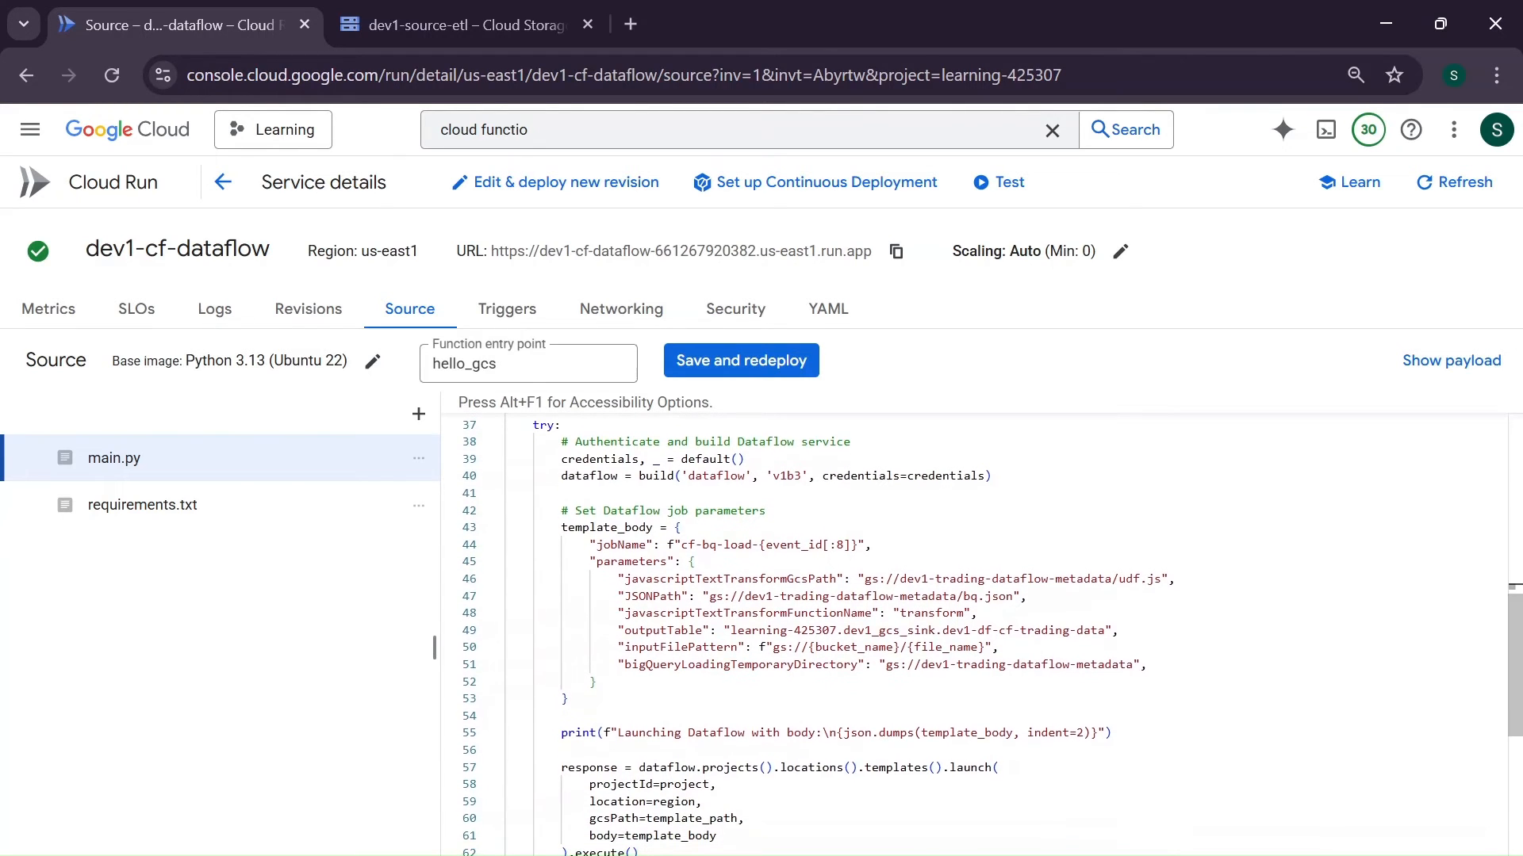
{"action": "double_click", "coordinate": [600, 459]}
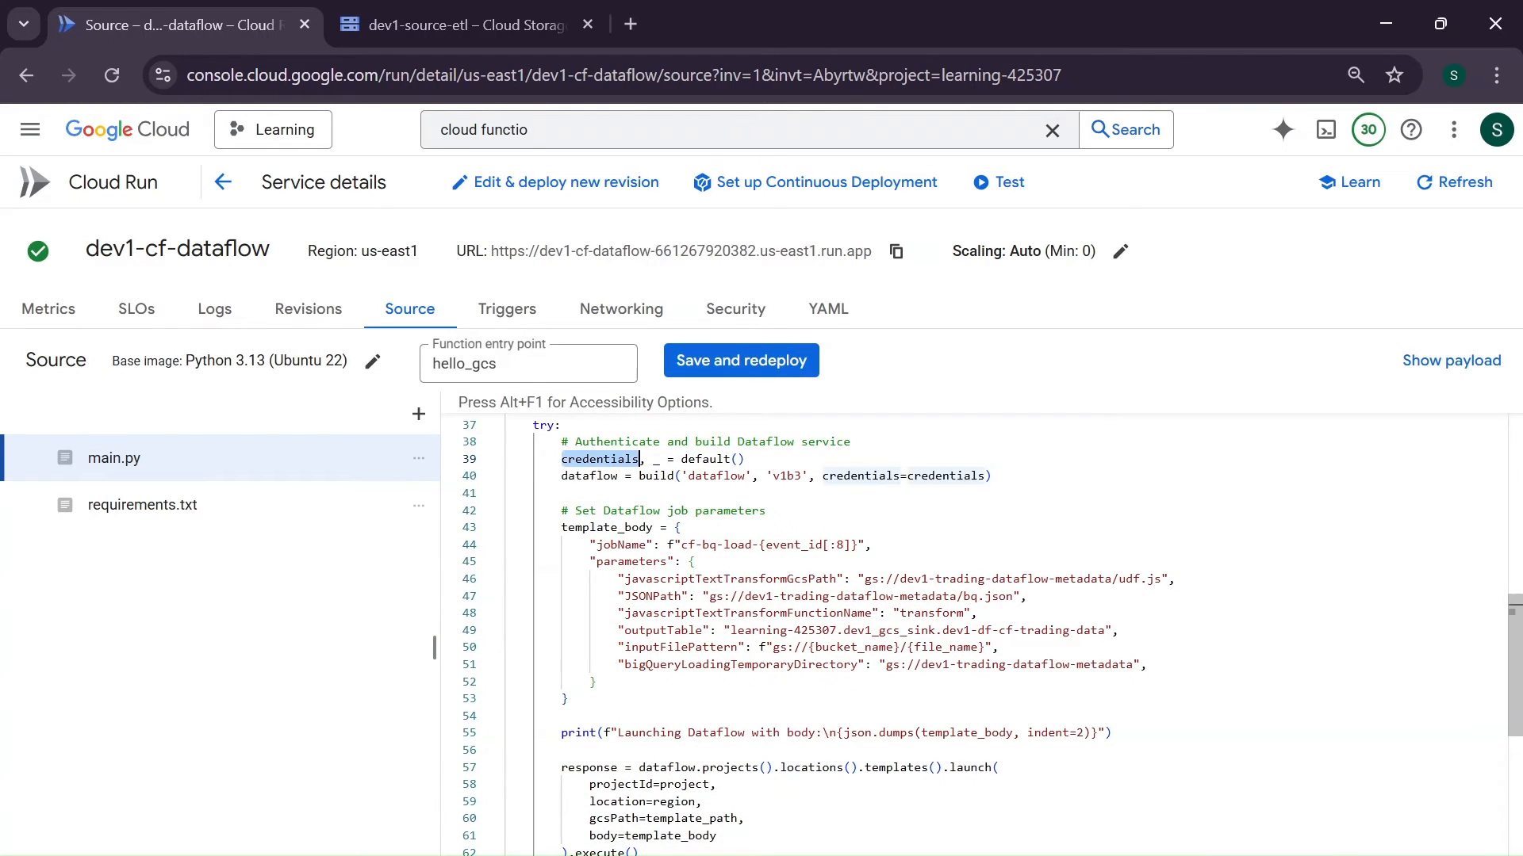
{"action": "double_click", "coordinate": [705, 459]}
{"action": "scroll", "coordinate": [705, 459], "scroll_direction": "up", "scroll_amount": 10}
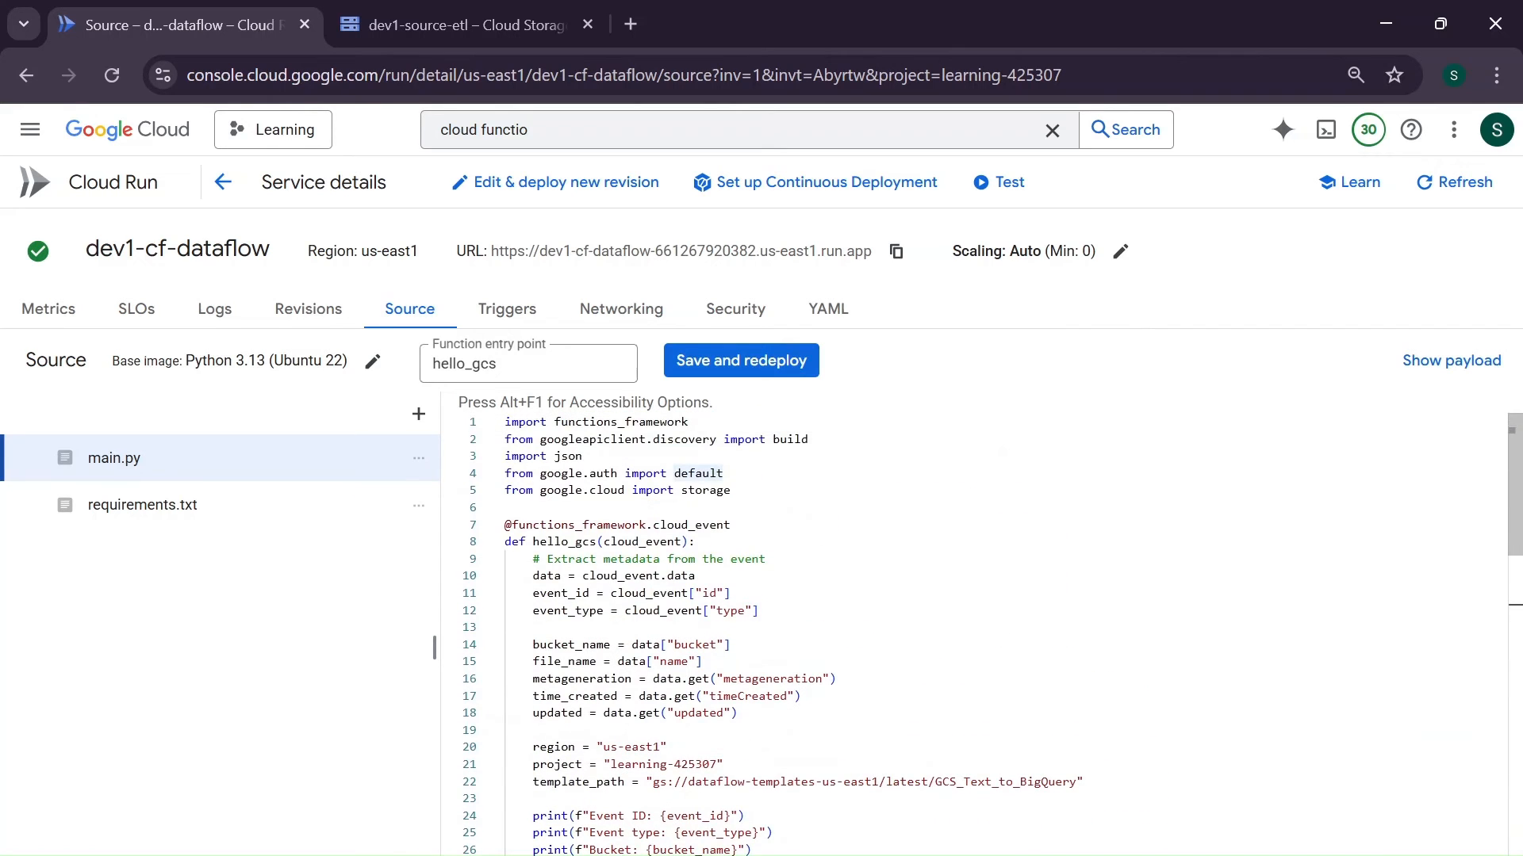
{"action": "scroll", "coordinate": [705, 459], "scroll_direction": "down", "scroll_amount": 8}
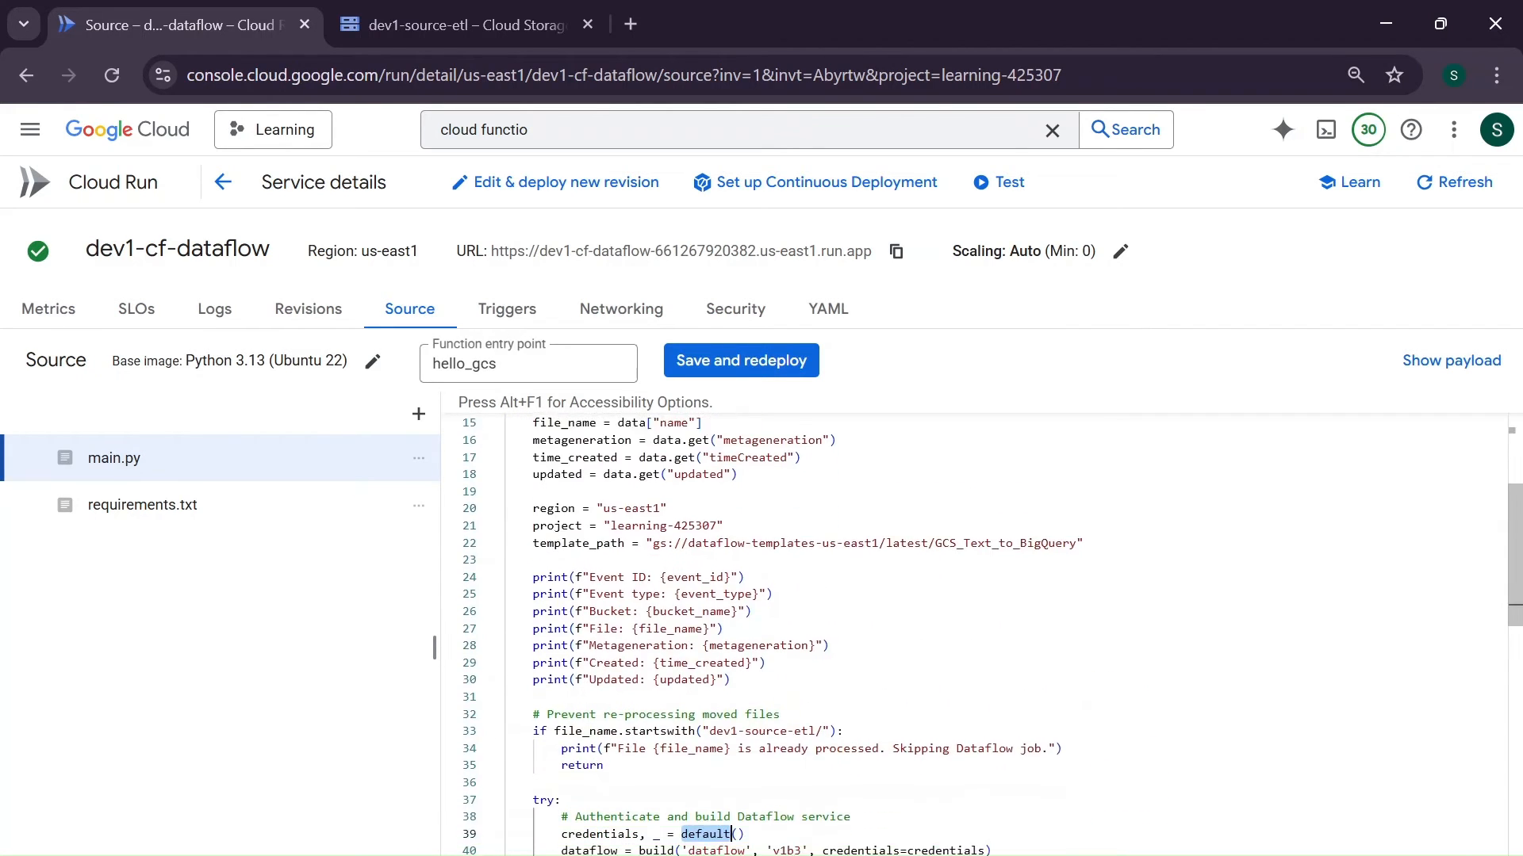
{"action": "left_click", "coordinate": [759, 582]}
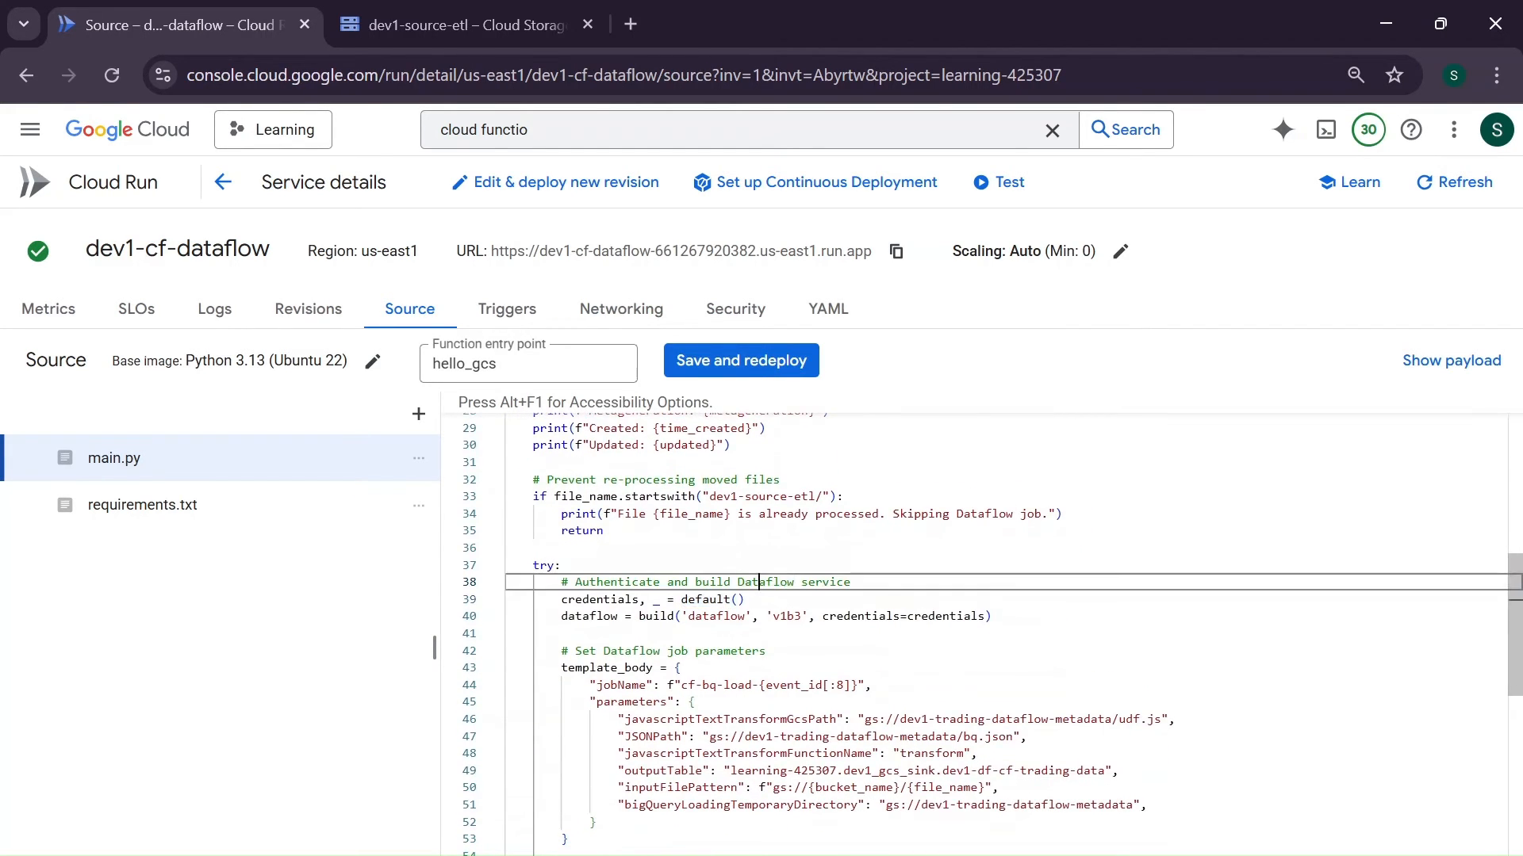
- Examine the dataflow client line in main.py, tracing build to its import and checking its service name, version and credentials arguments
{"action": "scroll", "coordinate": [759, 582], "scroll_direction": "down", "scroll_amount": 1}
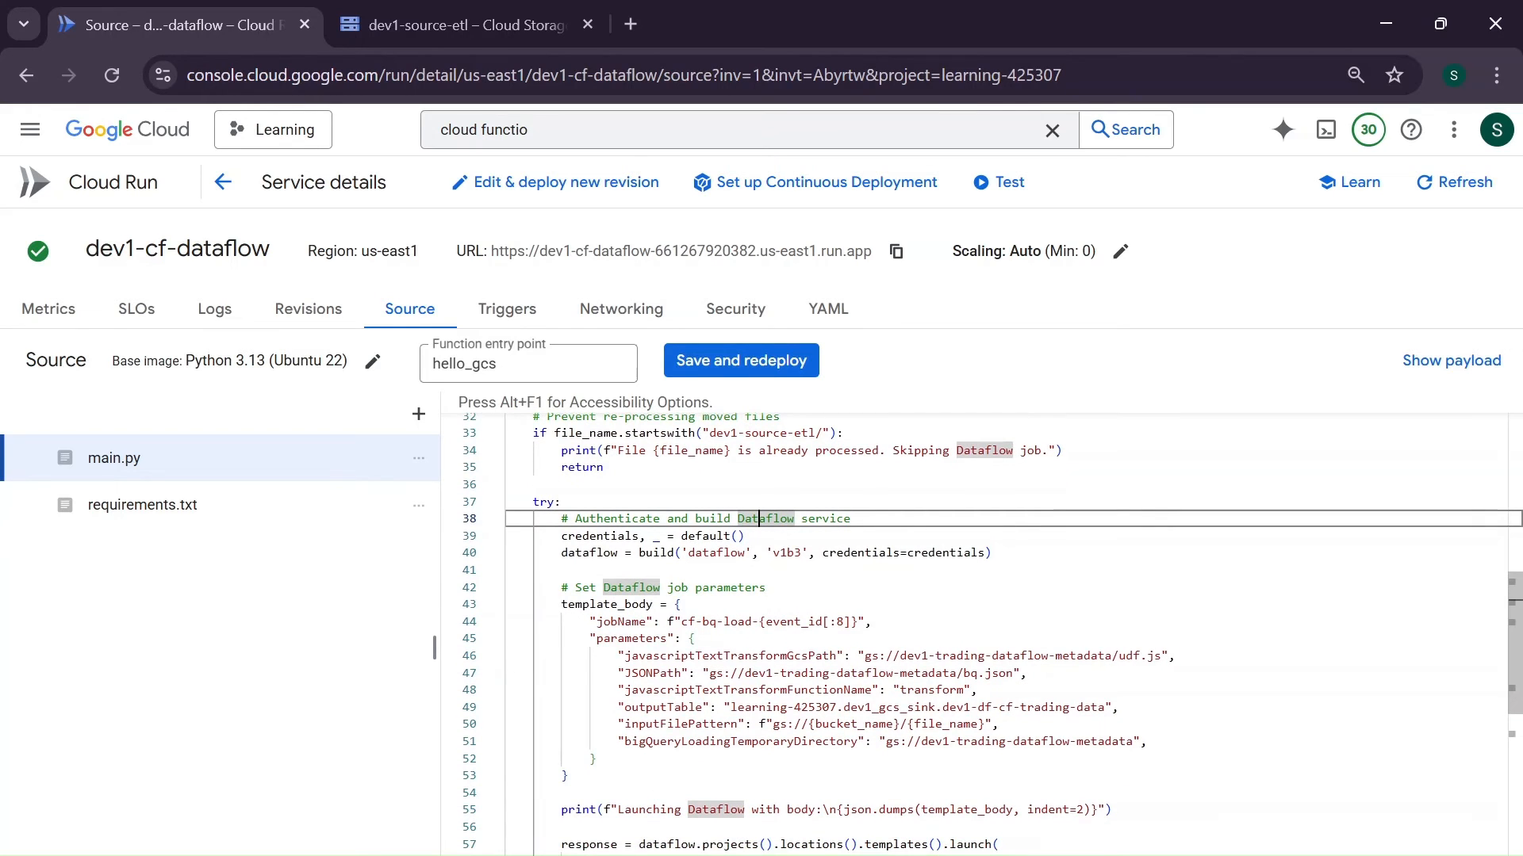
{"action": "double_click", "coordinate": [657, 553]}
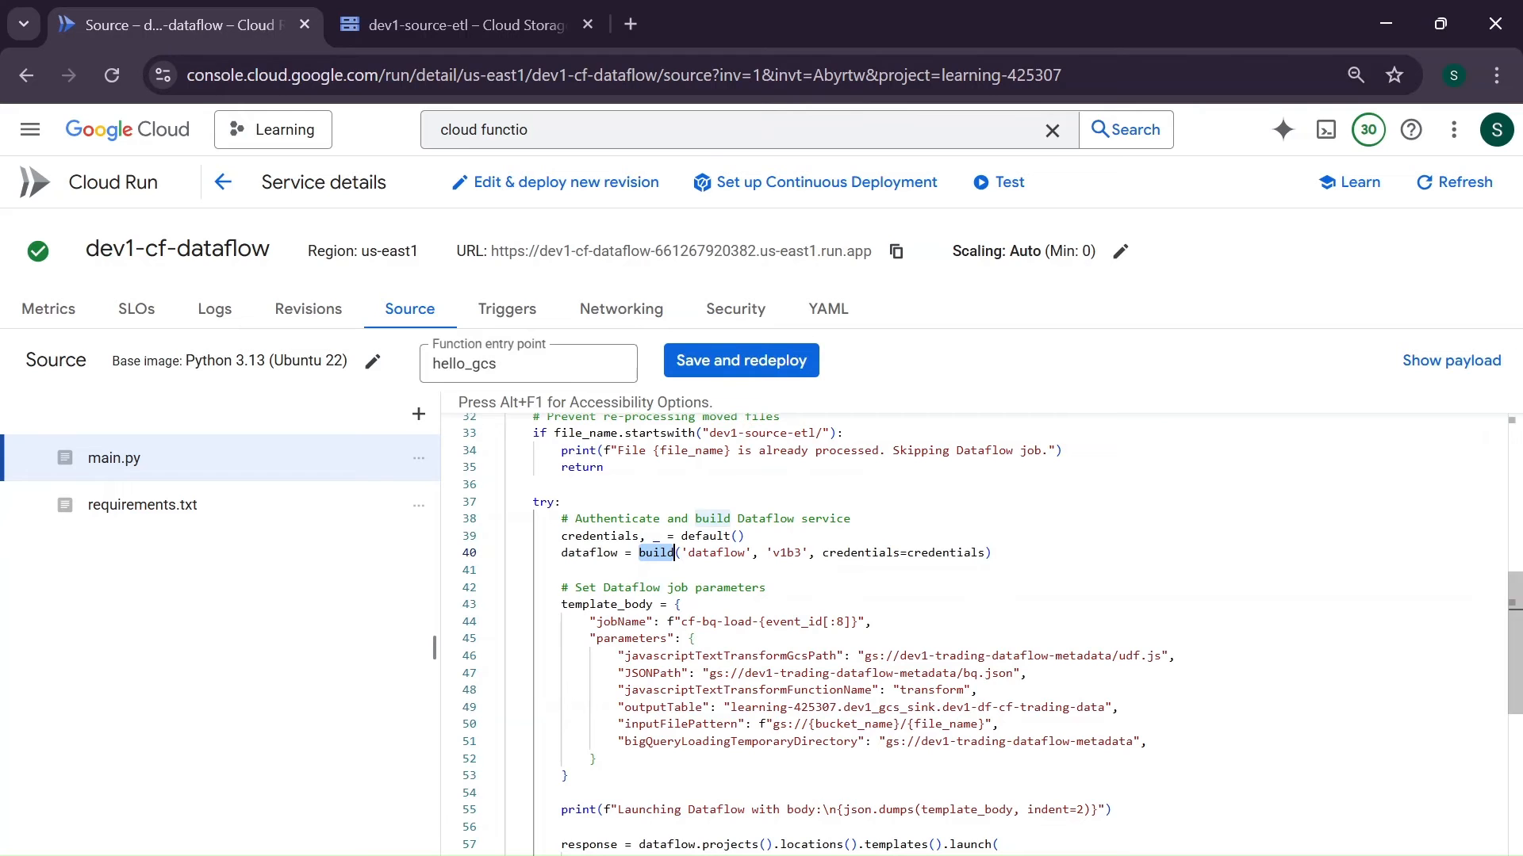
{"action": "scroll", "coordinate": [974, 635], "scroll_direction": "up", "scroll_amount": 7}
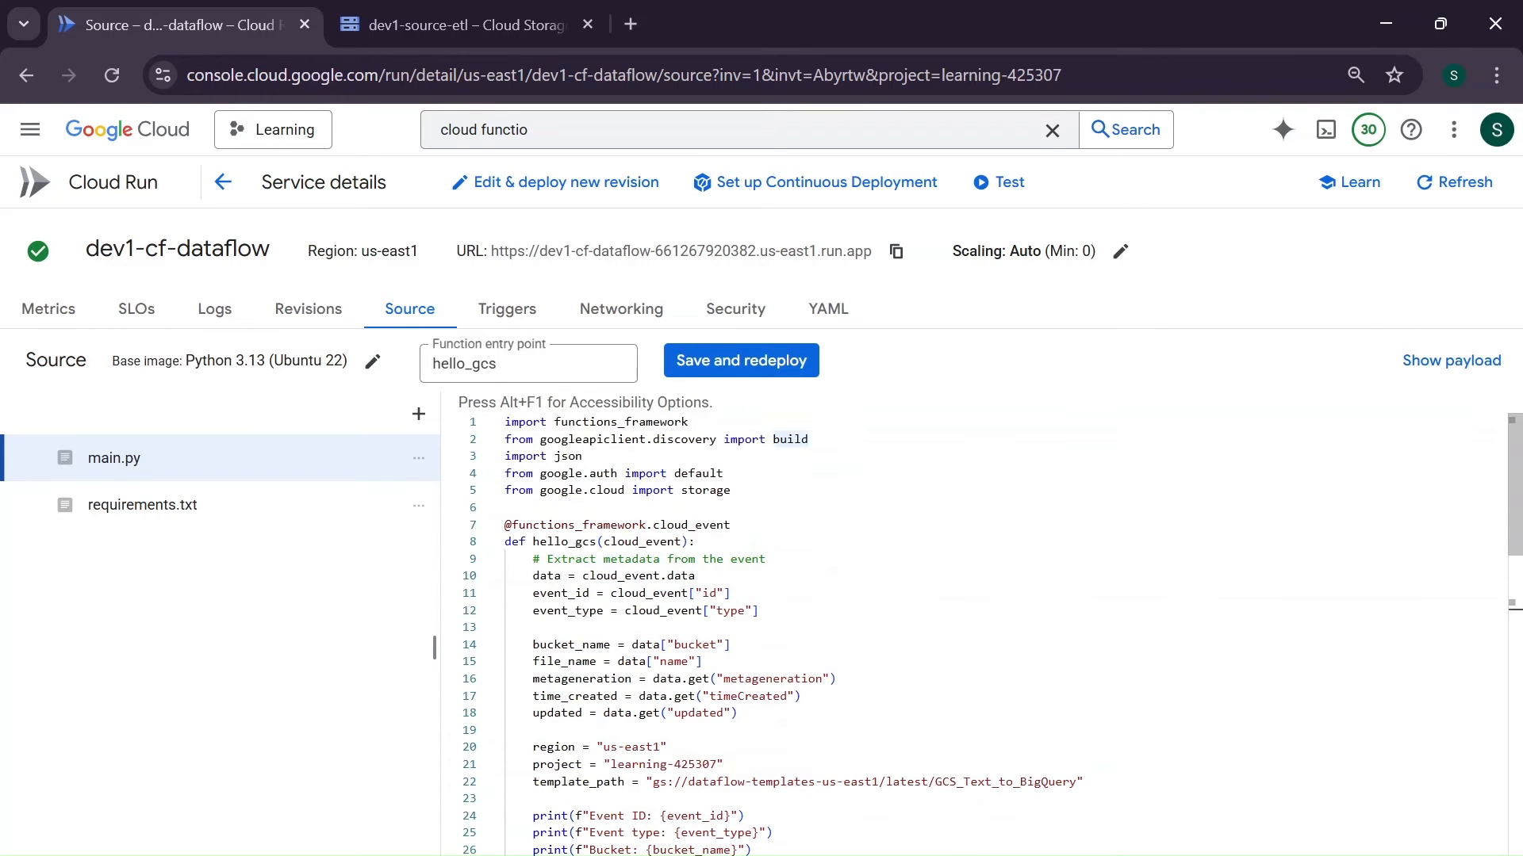
{"action": "scroll", "coordinate": [974, 635], "scroll_direction": "down", "scroll_amount": 7}
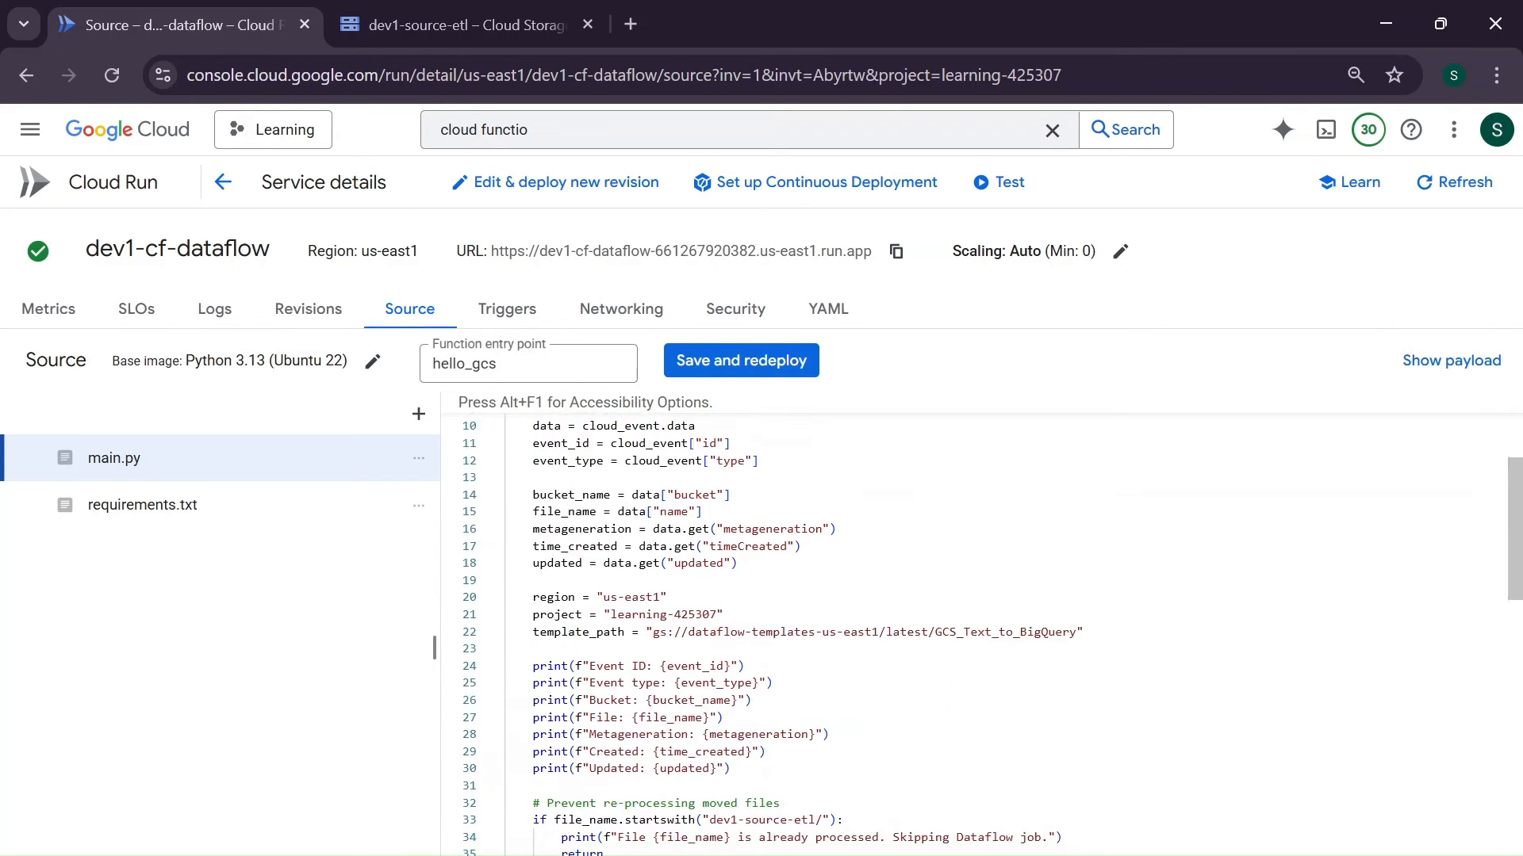
{"action": "double_click", "coordinate": [716, 605]}
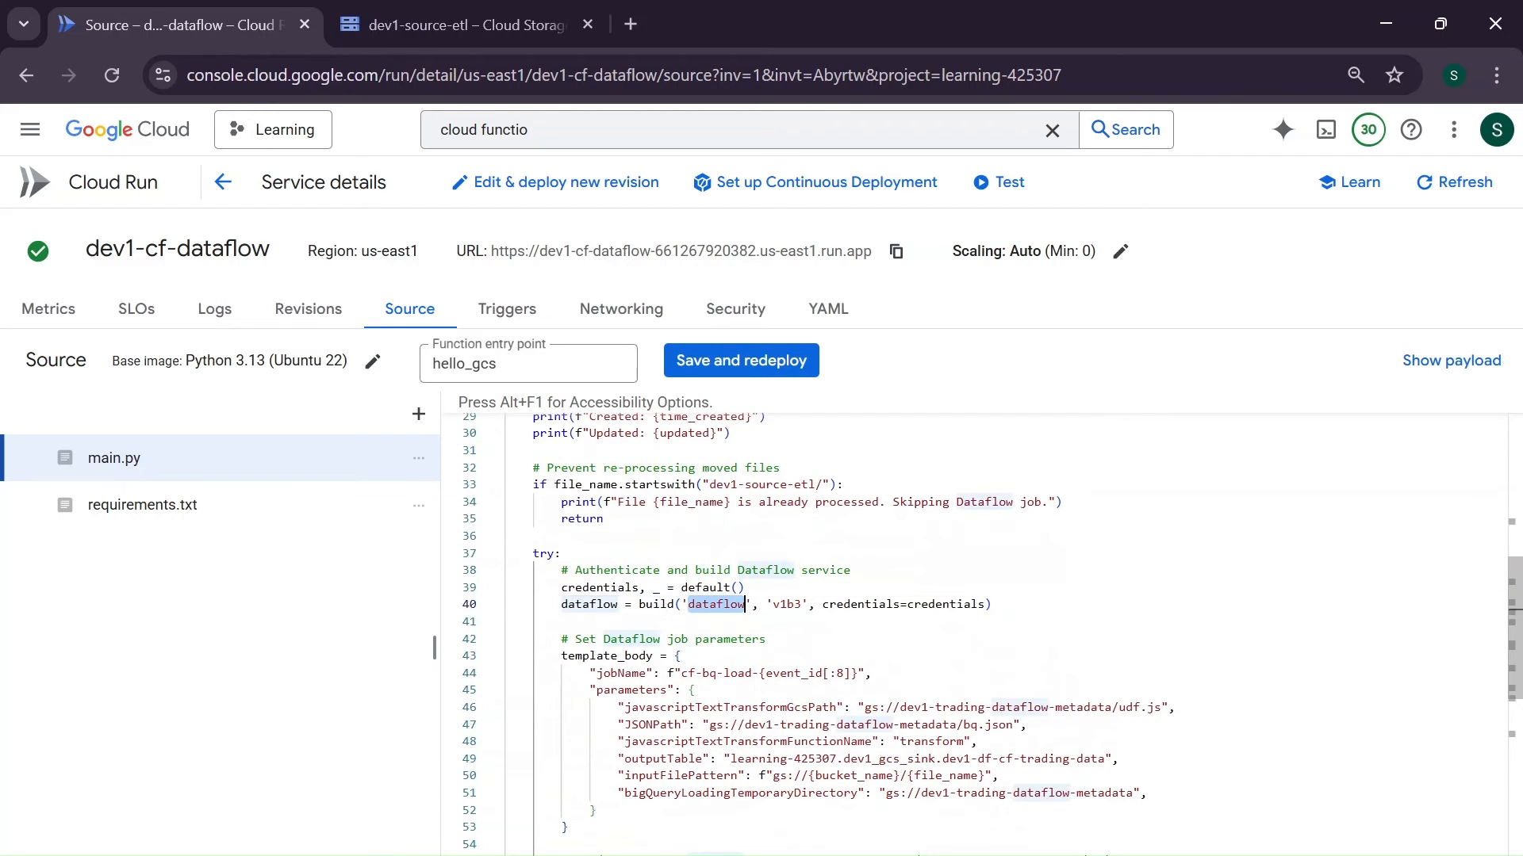
{"action": "double_click", "coordinate": [787, 605]}
{"action": "double_click", "coordinate": [897, 605]}
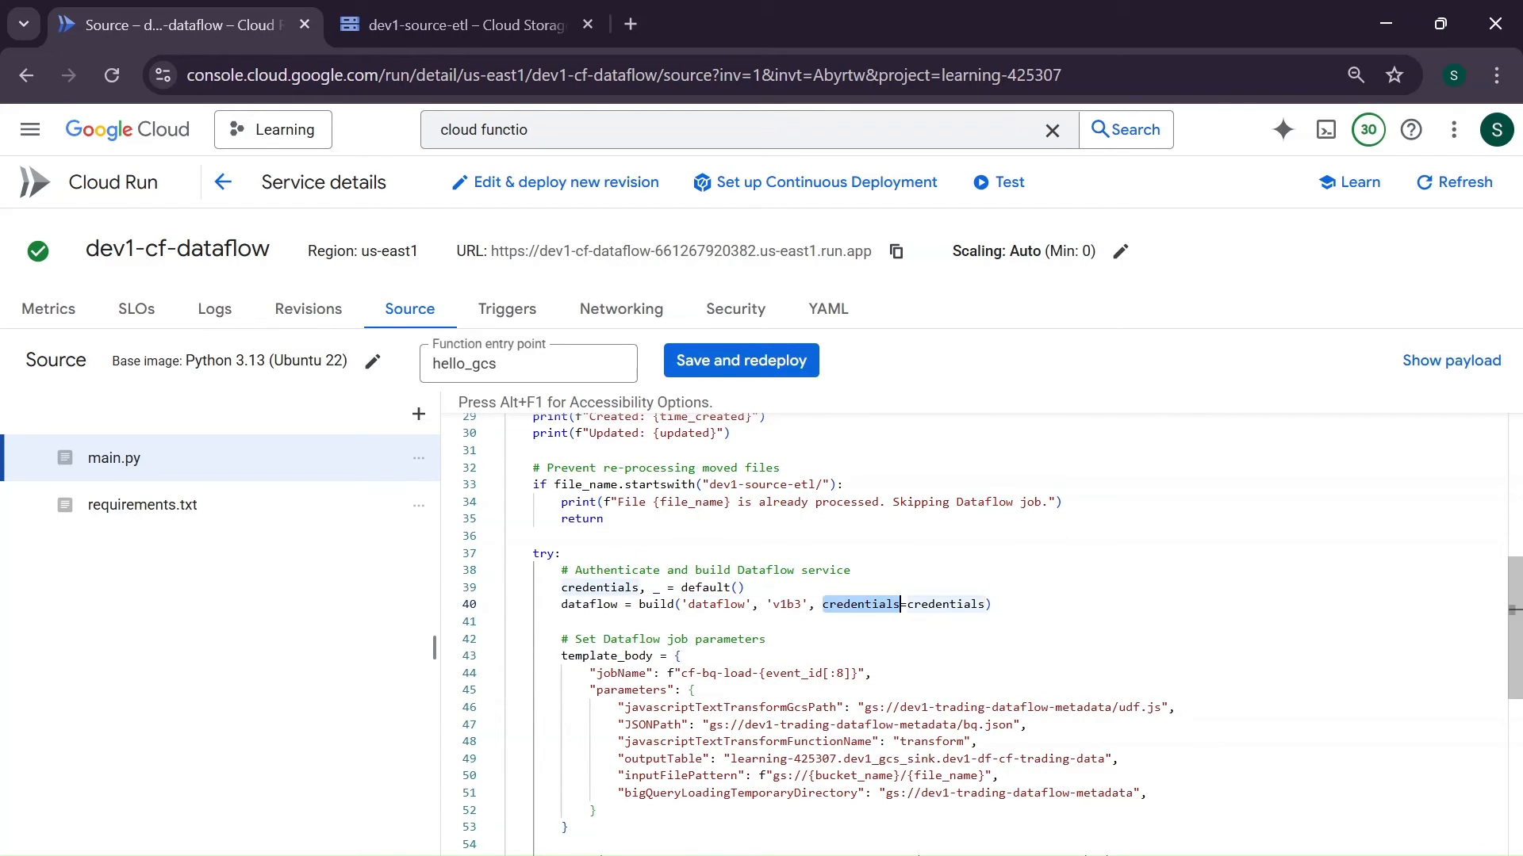
{"action": "double_click", "coordinate": [616, 605]}
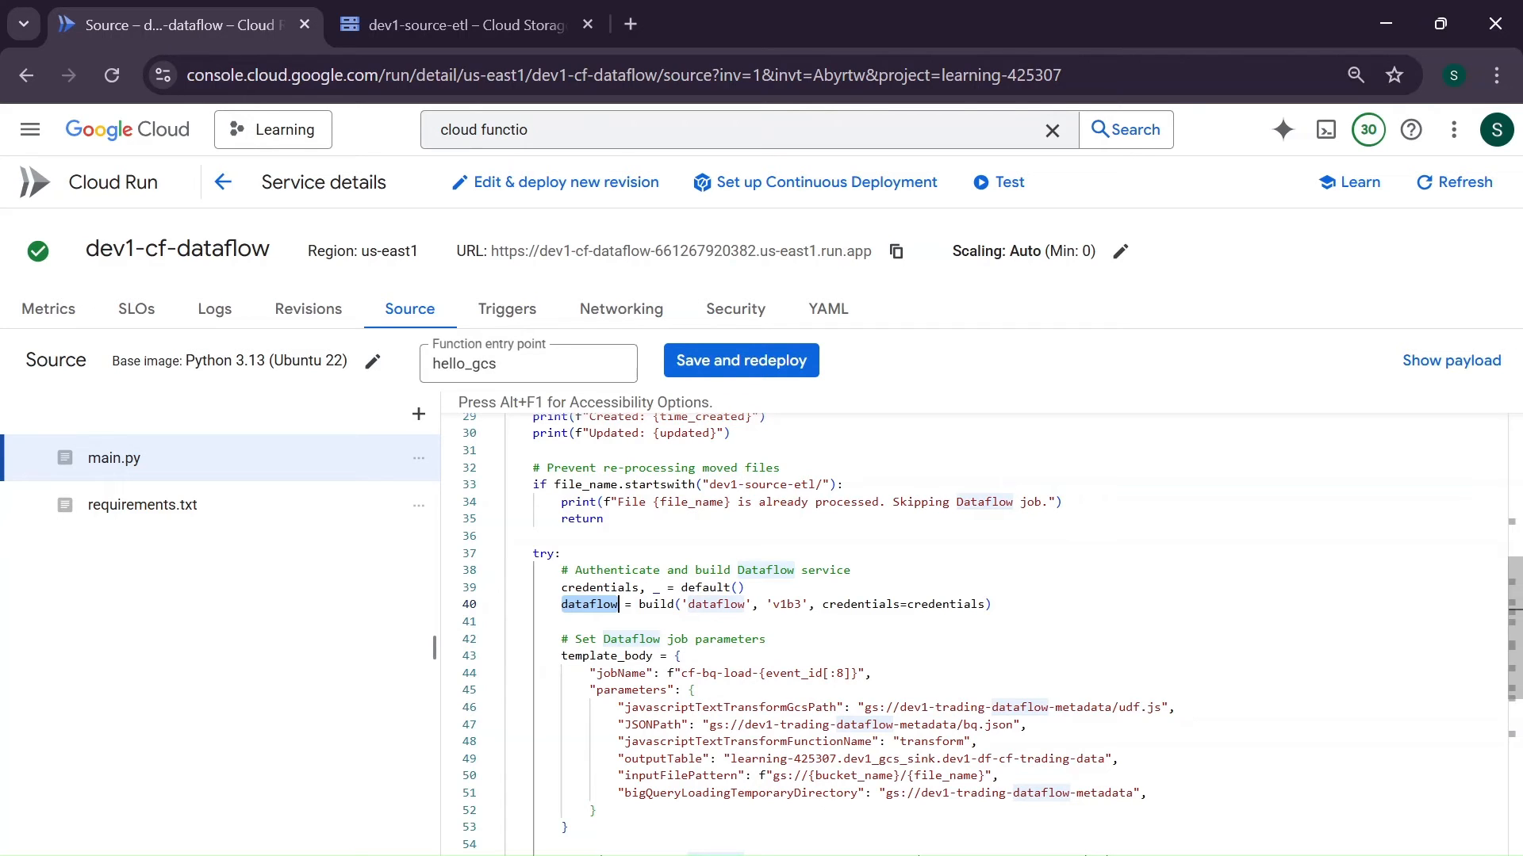
- Trace template_path and template_body from their definitions to the gcsPath and body arguments of the Dataflow template launch call
{"action": "scroll", "coordinate": [983, 635], "scroll_direction": "down", "scroll_amount": 3}
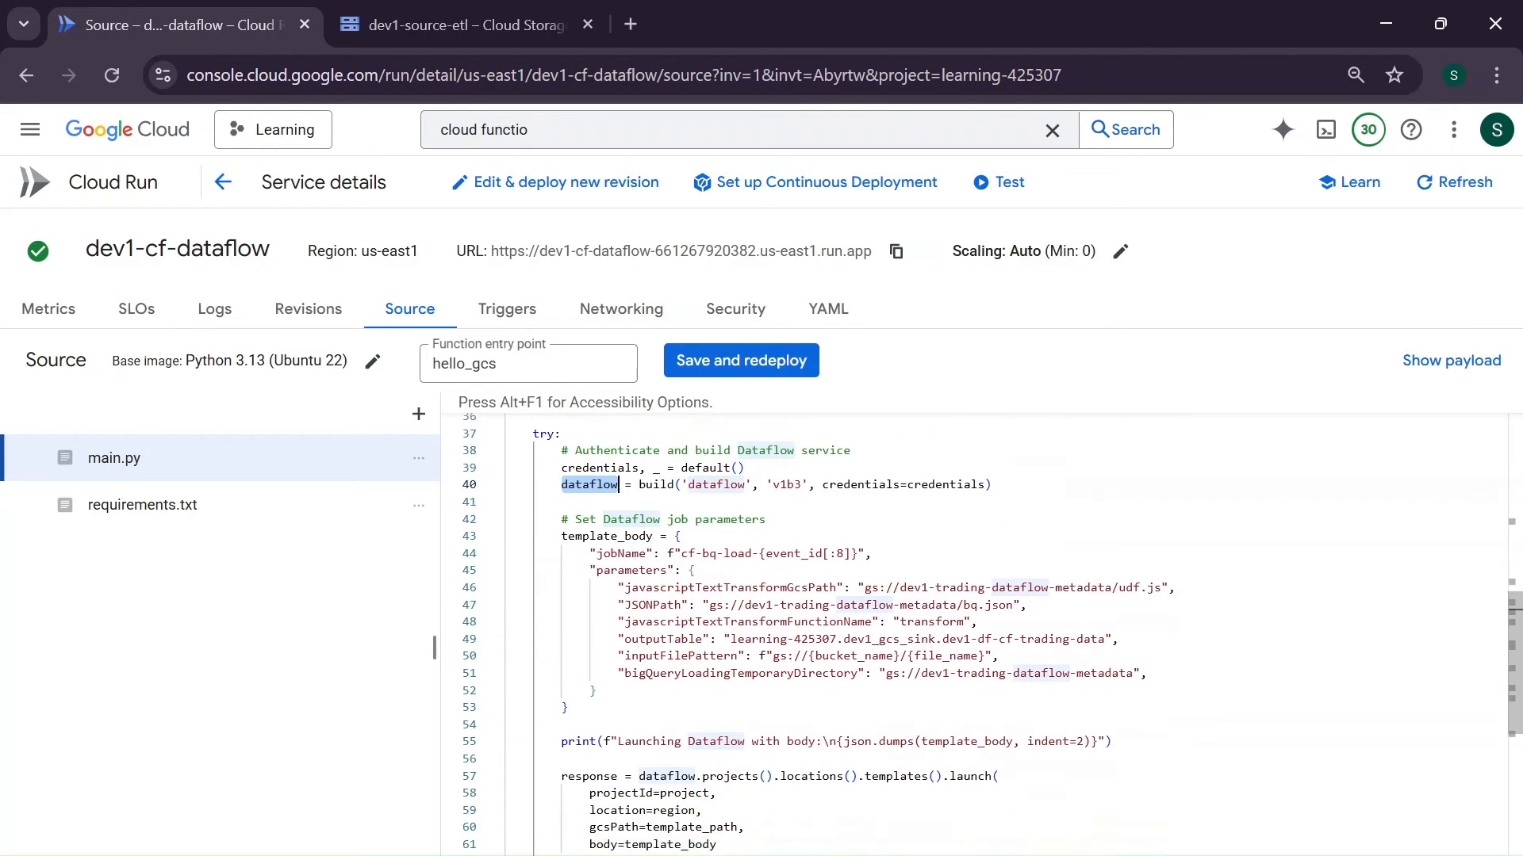
{"action": "left_click", "coordinate": [684, 533]}
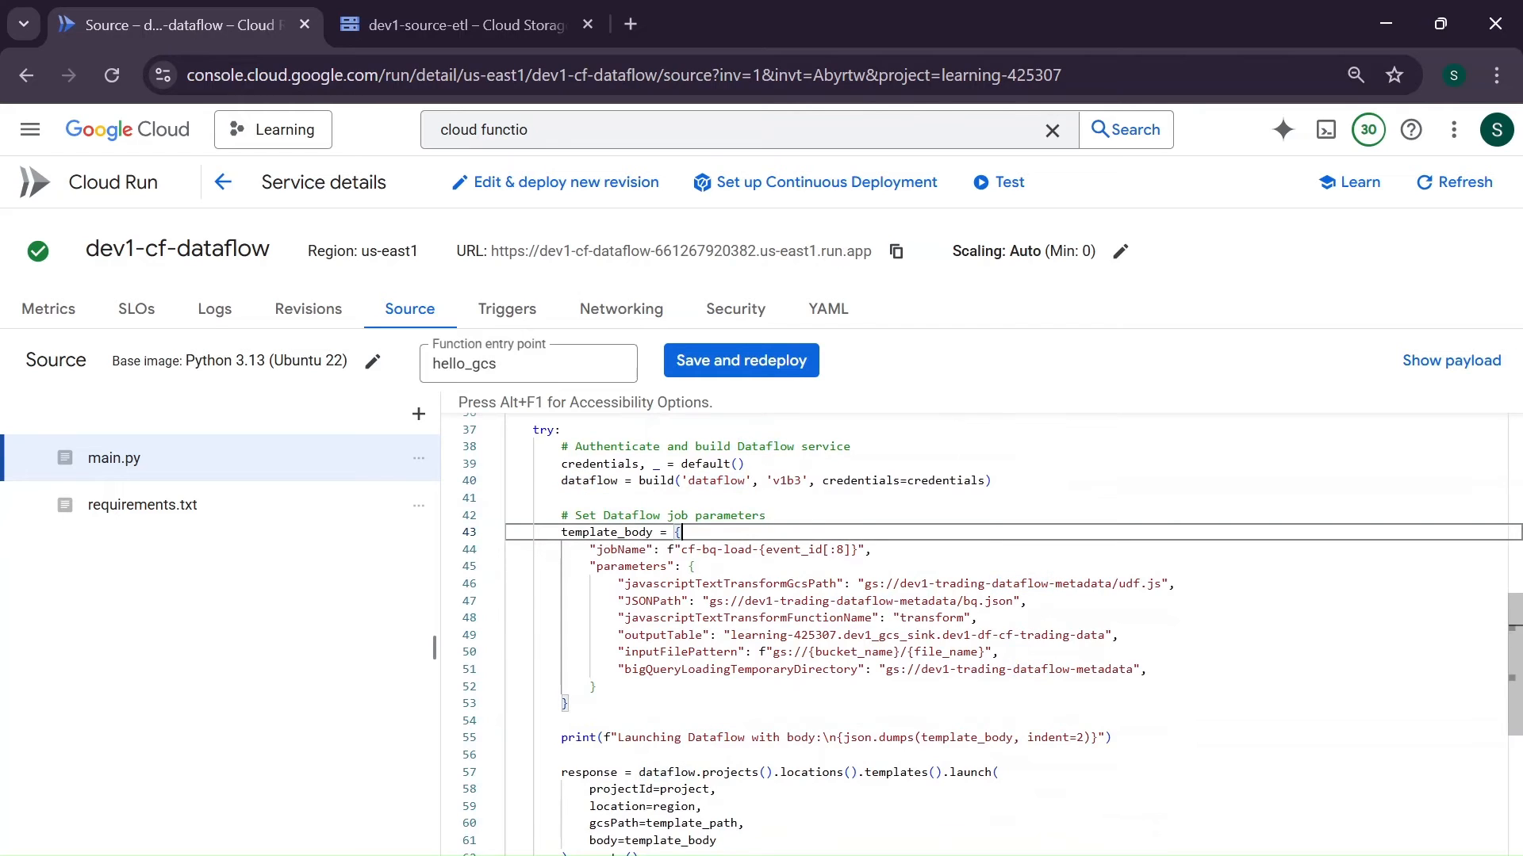
{"action": "scroll", "coordinate": [984, 635], "scroll_direction": "up", "scroll_amount": 8}
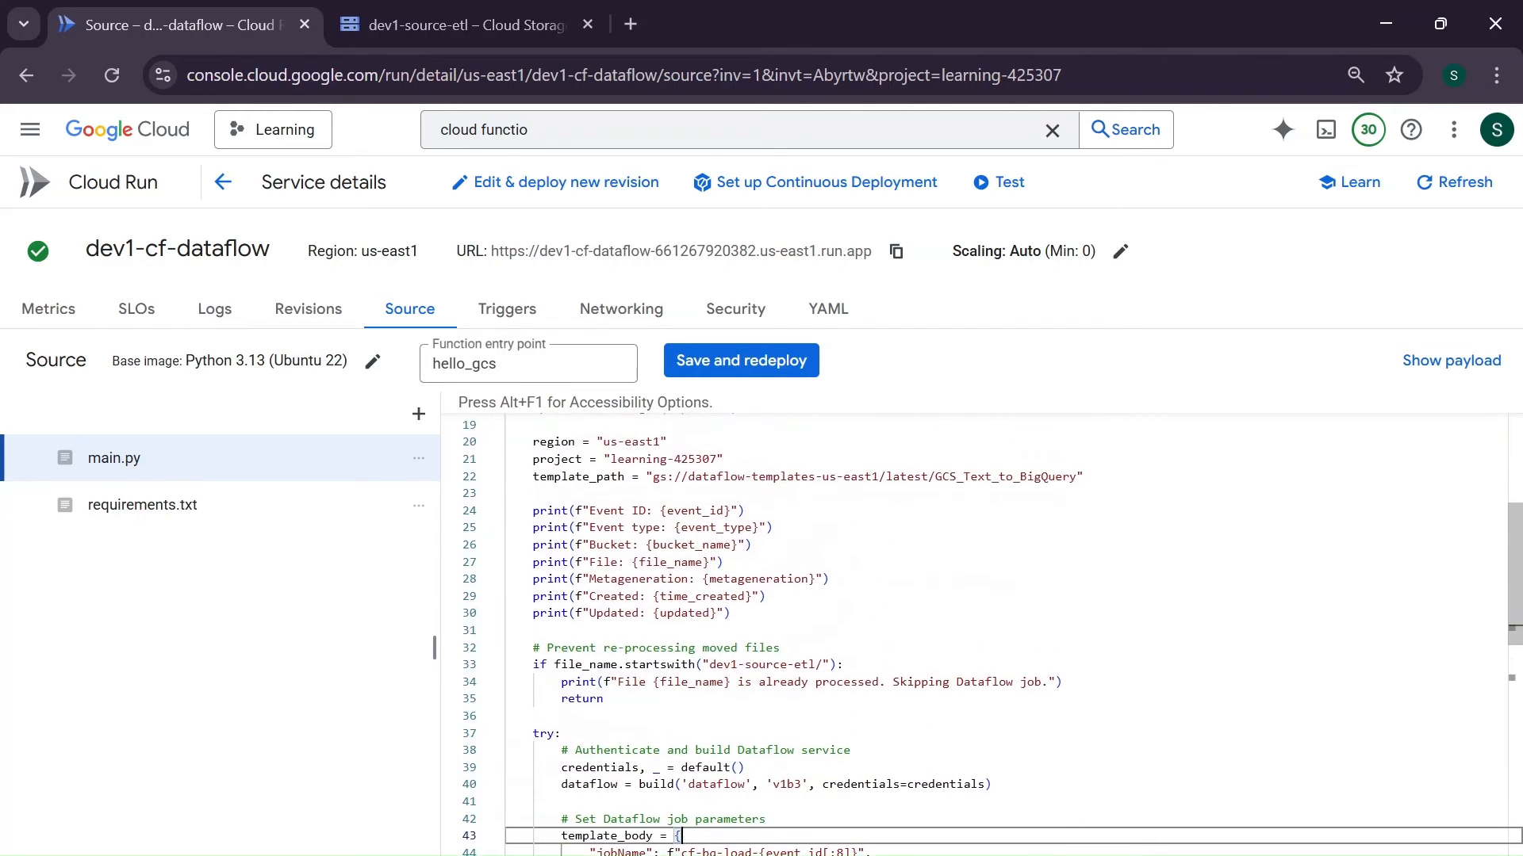
{"action": "double_click", "coordinate": [613, 488]}
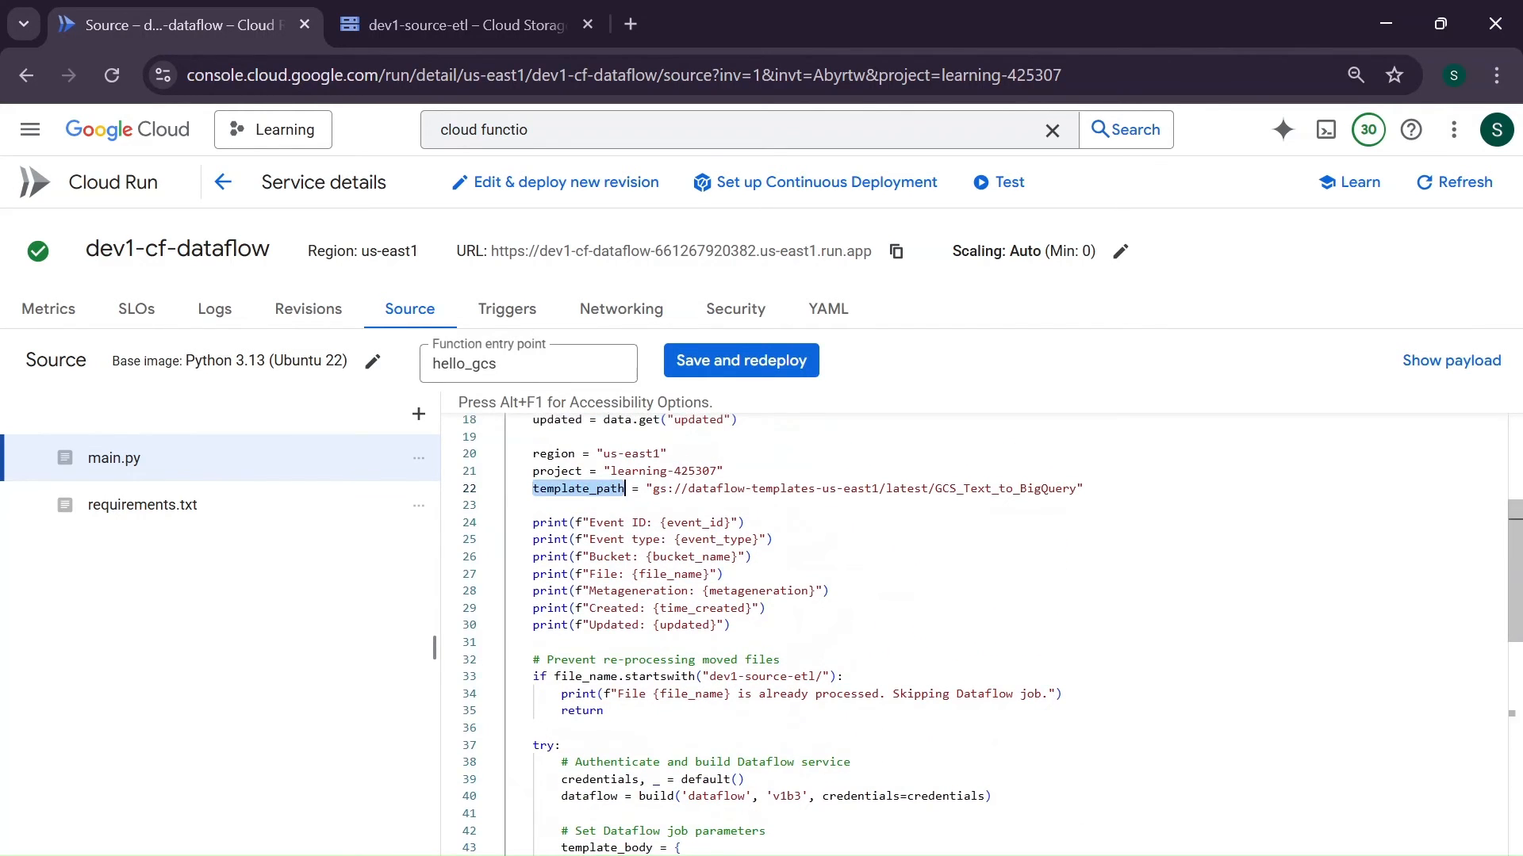
{"action": "scroll", "coordinate": [613, 488], "scroll_direction": "down", "scroll_amount": 10}
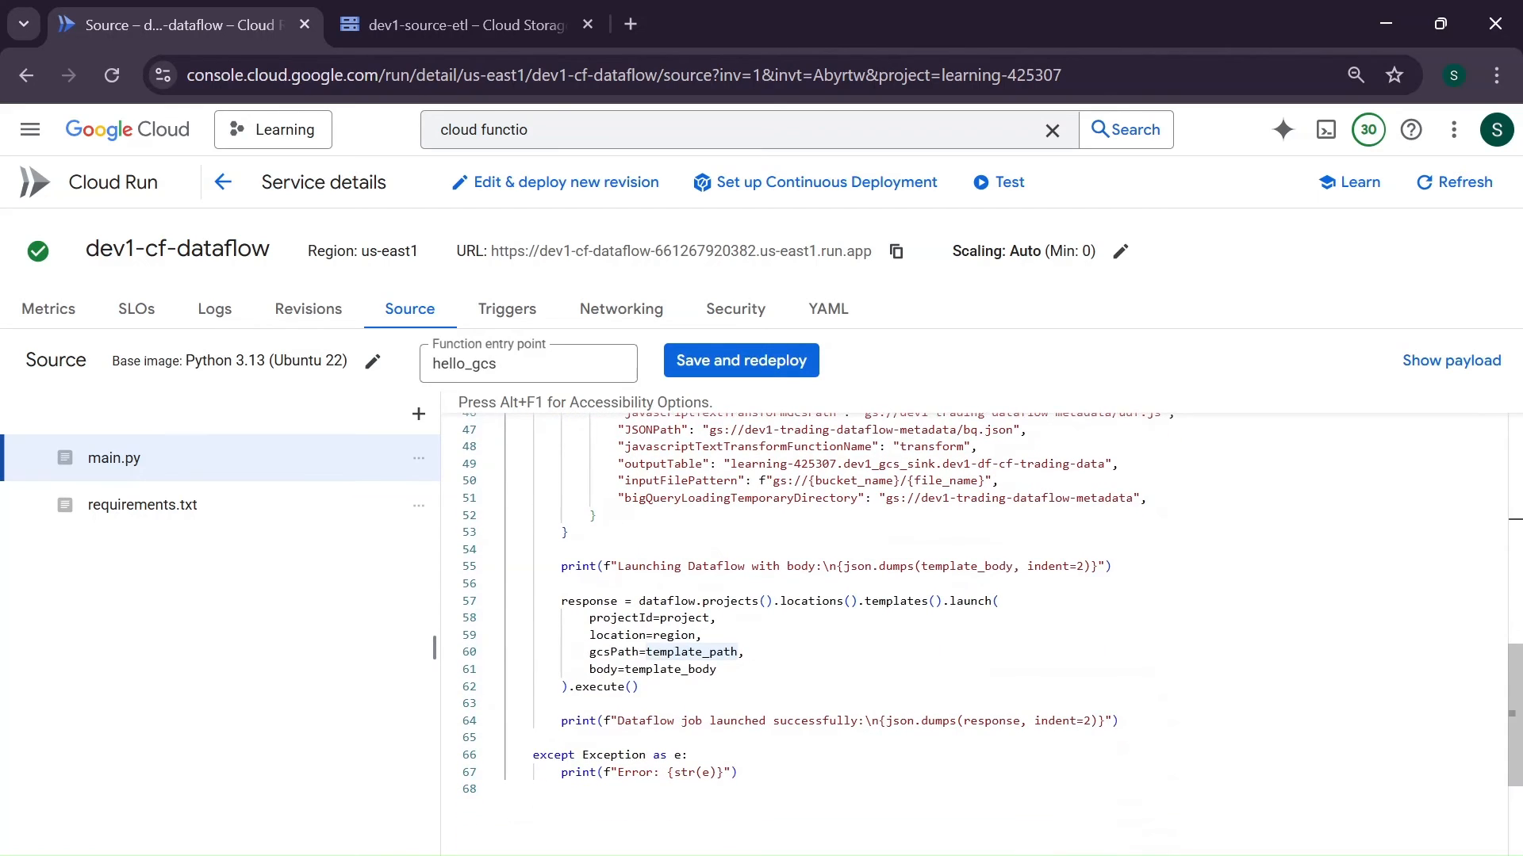
{"action": "double_click", "coordinate": [614, 652]}
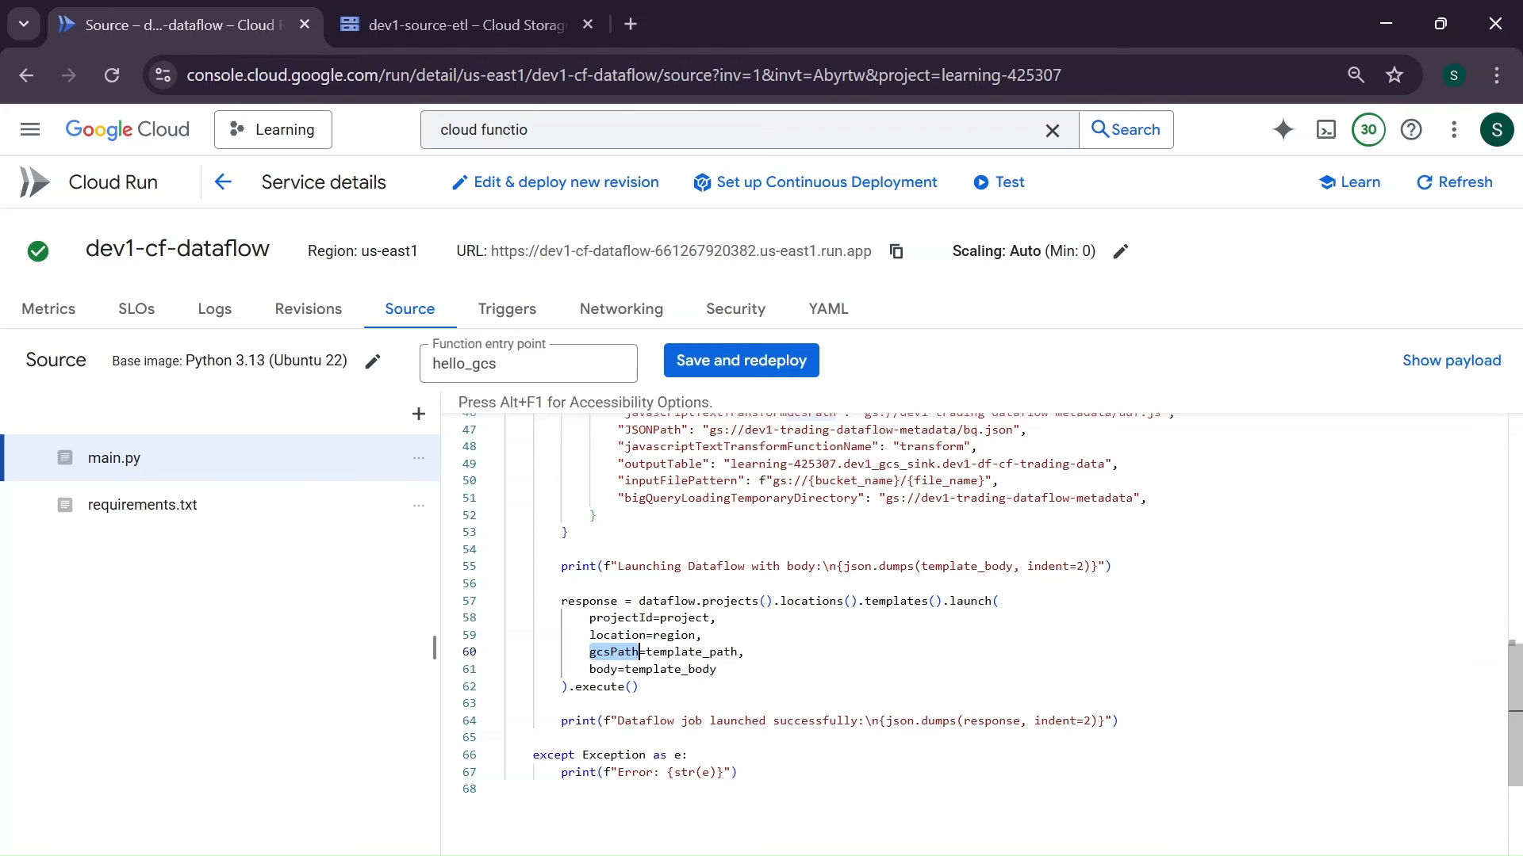
{"action": "scroll", "coordinate": [983, 609], "scroll_direction": "up", "scroll_amount": 1}
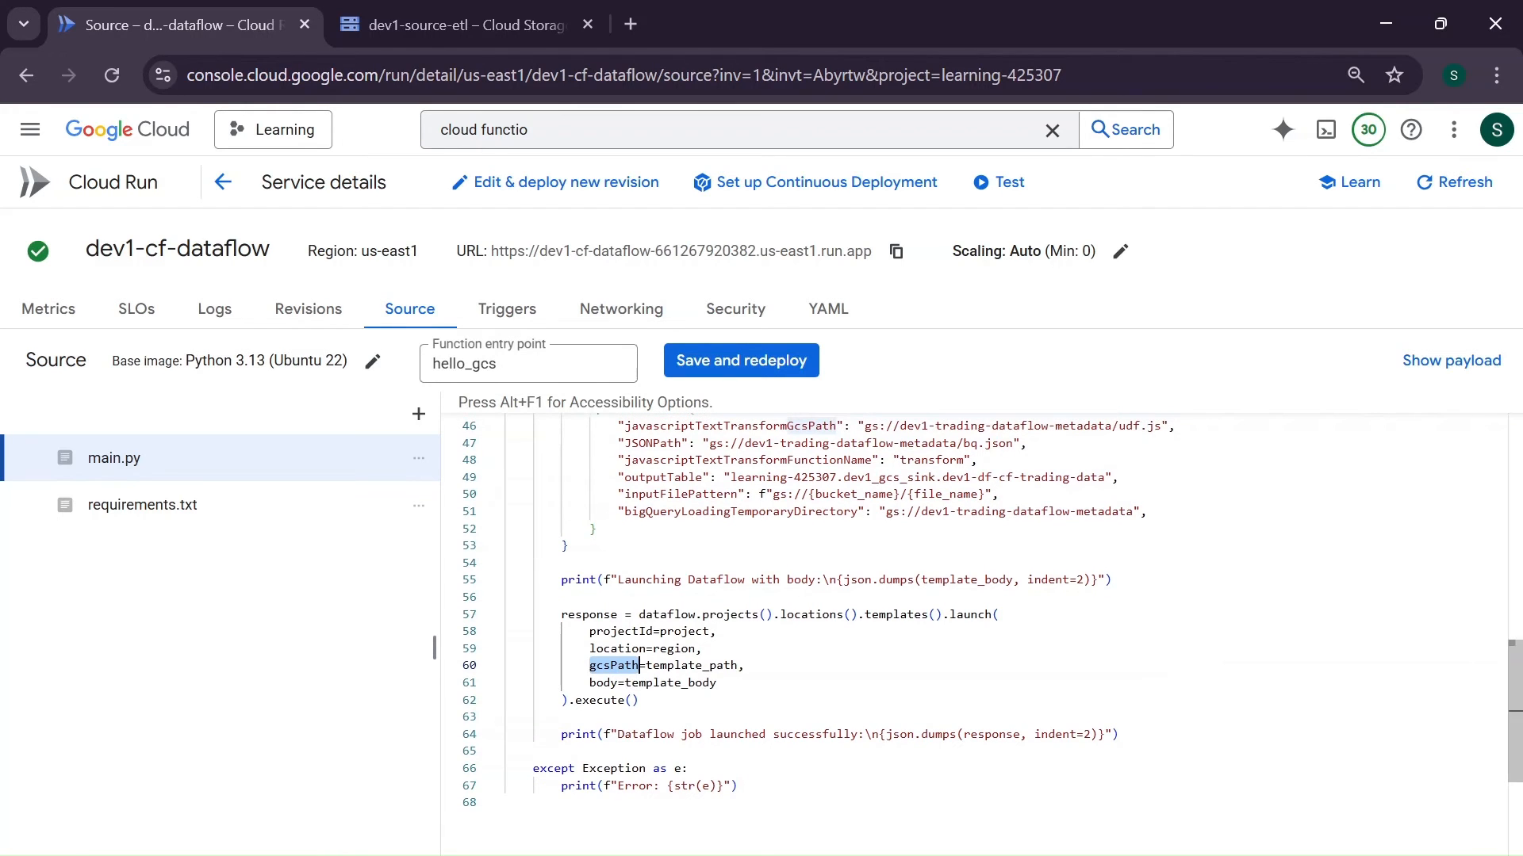
{"action": "double_click", "coordinate": [670, 683]}
{"action": "scroll", "coordinate": [670, 683], "scroll_direction": "up", "scroll_amount": 2}
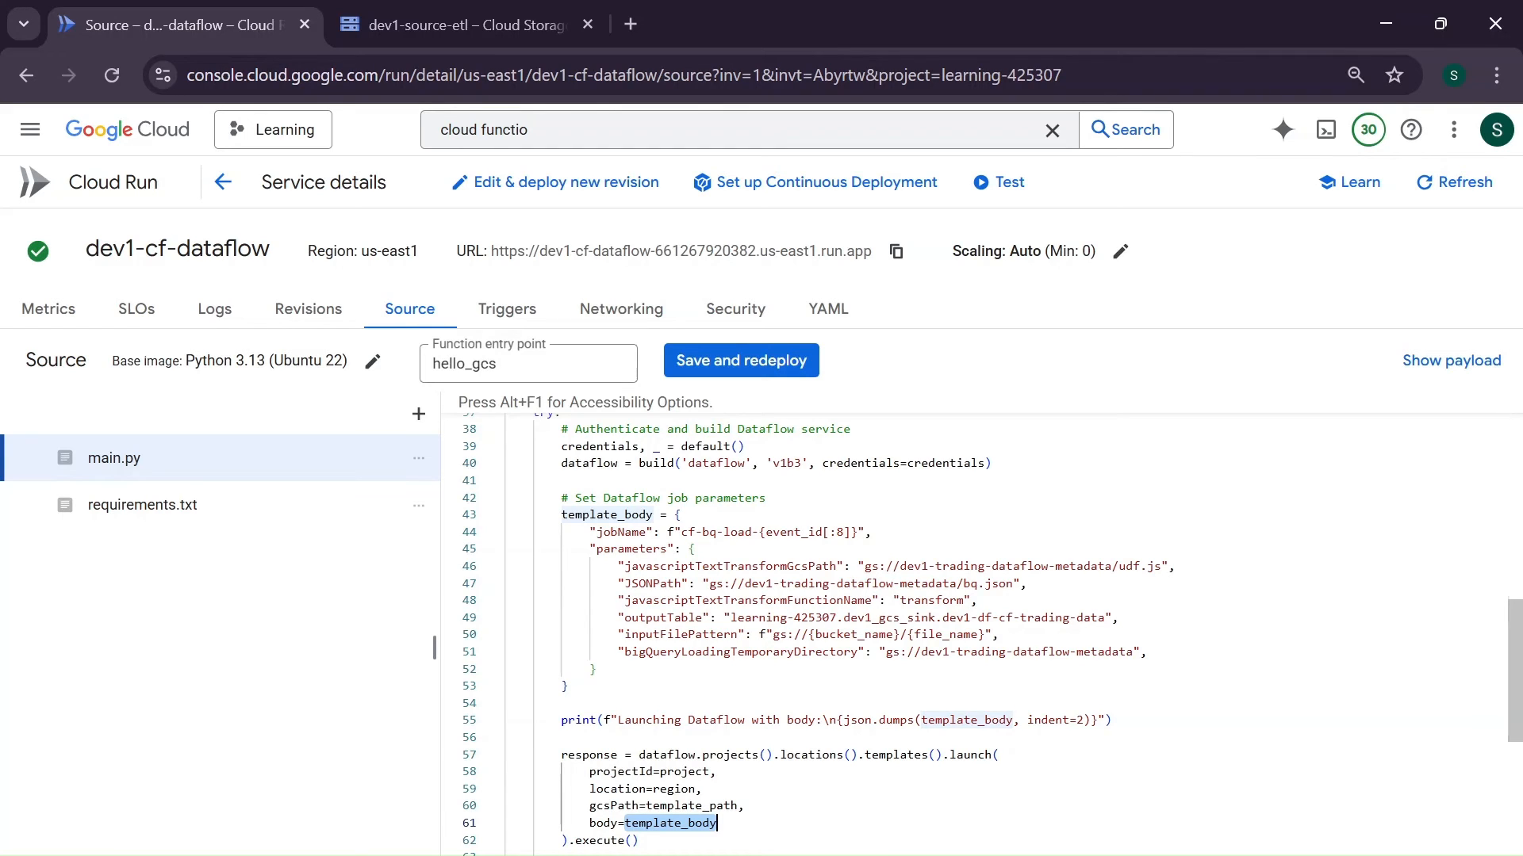
- Starting from main.py's javascriptTextTransformGcsPath parameter, examine the transform function in udf.js and the BigQuery schema in bq.json in VS Code
{"action": "double_click", "coordinate": [729, 567]}
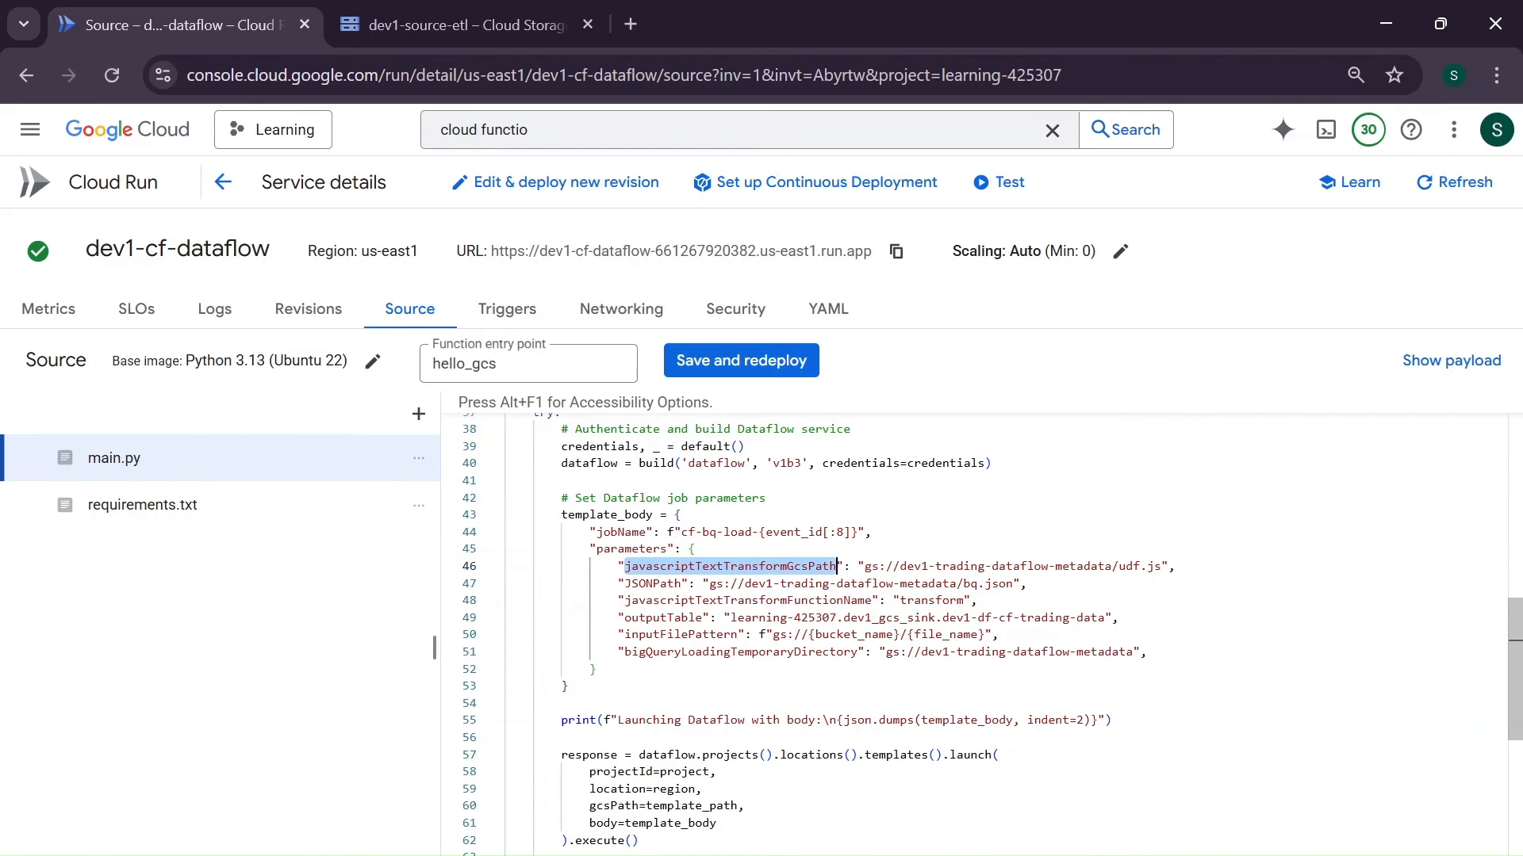
{"action": "key", "text": "alt+Tab"}
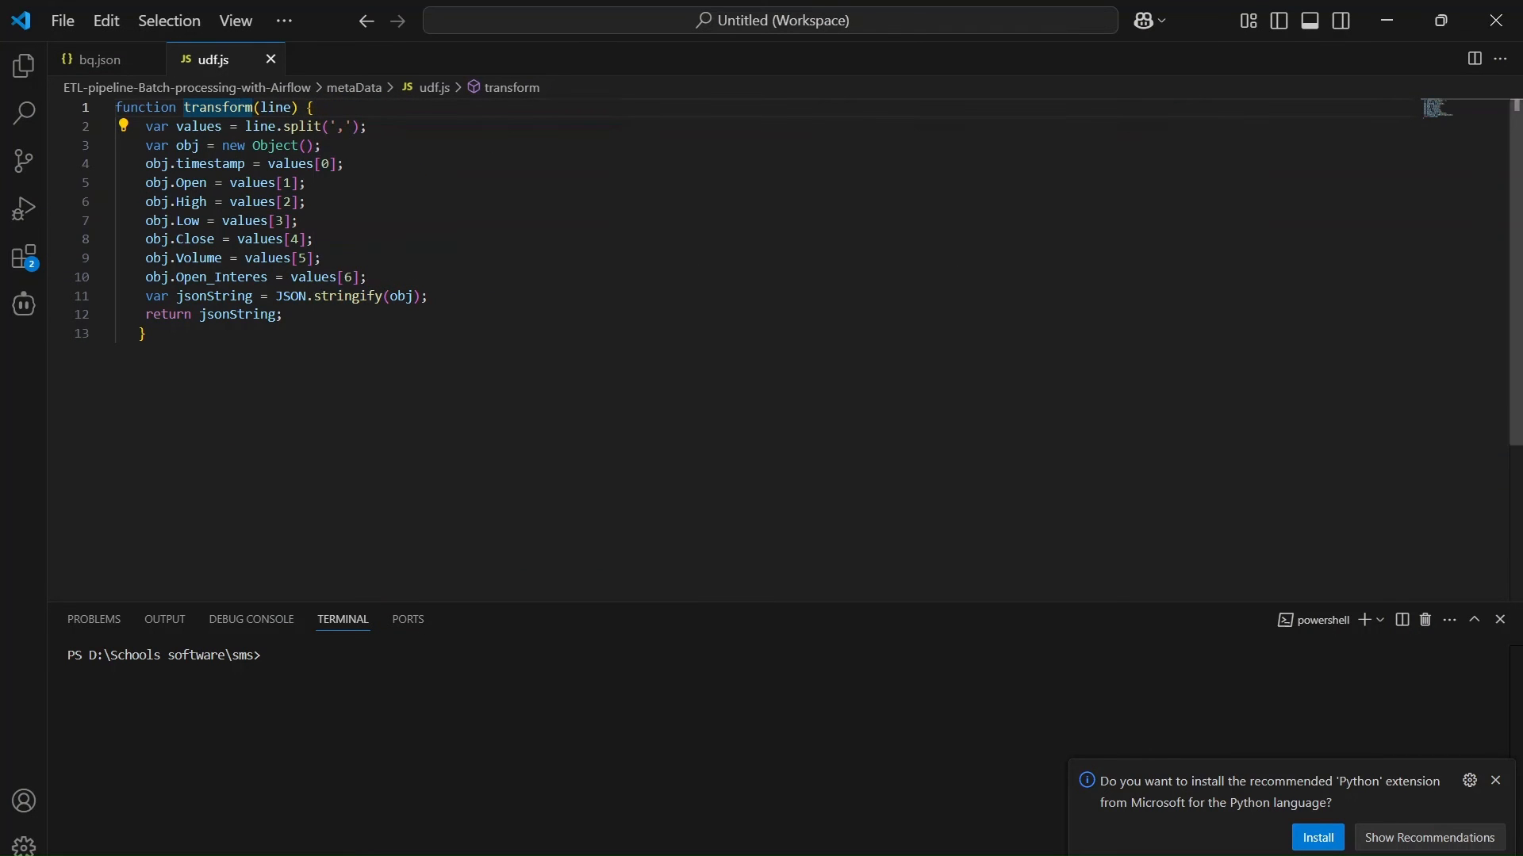
{"action": "left_click", "coordinate": [314, 108]}
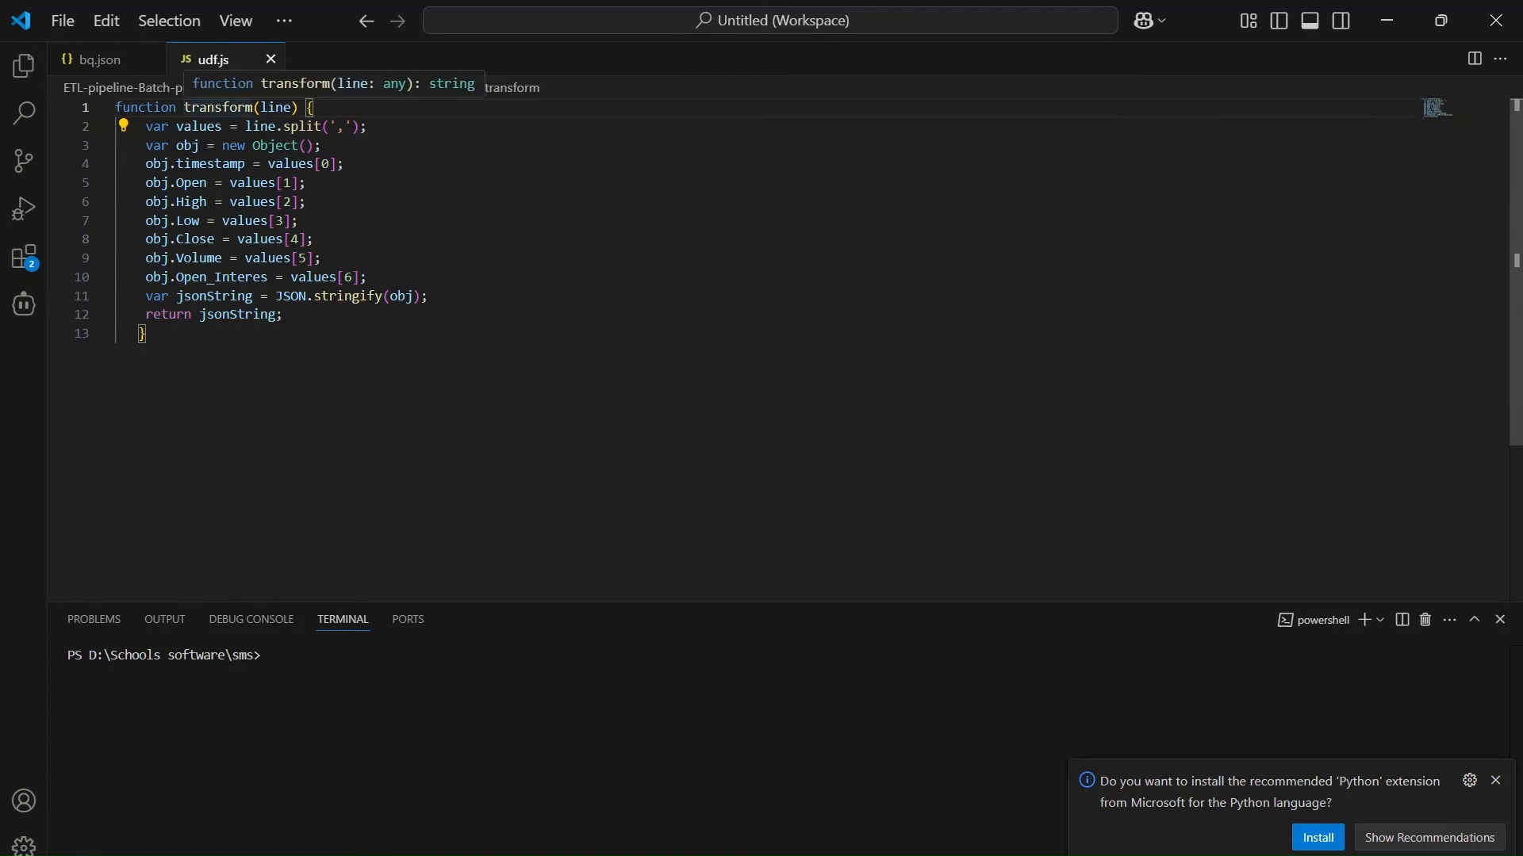
{"action": "left_click", "coordinate": [120, 74]}
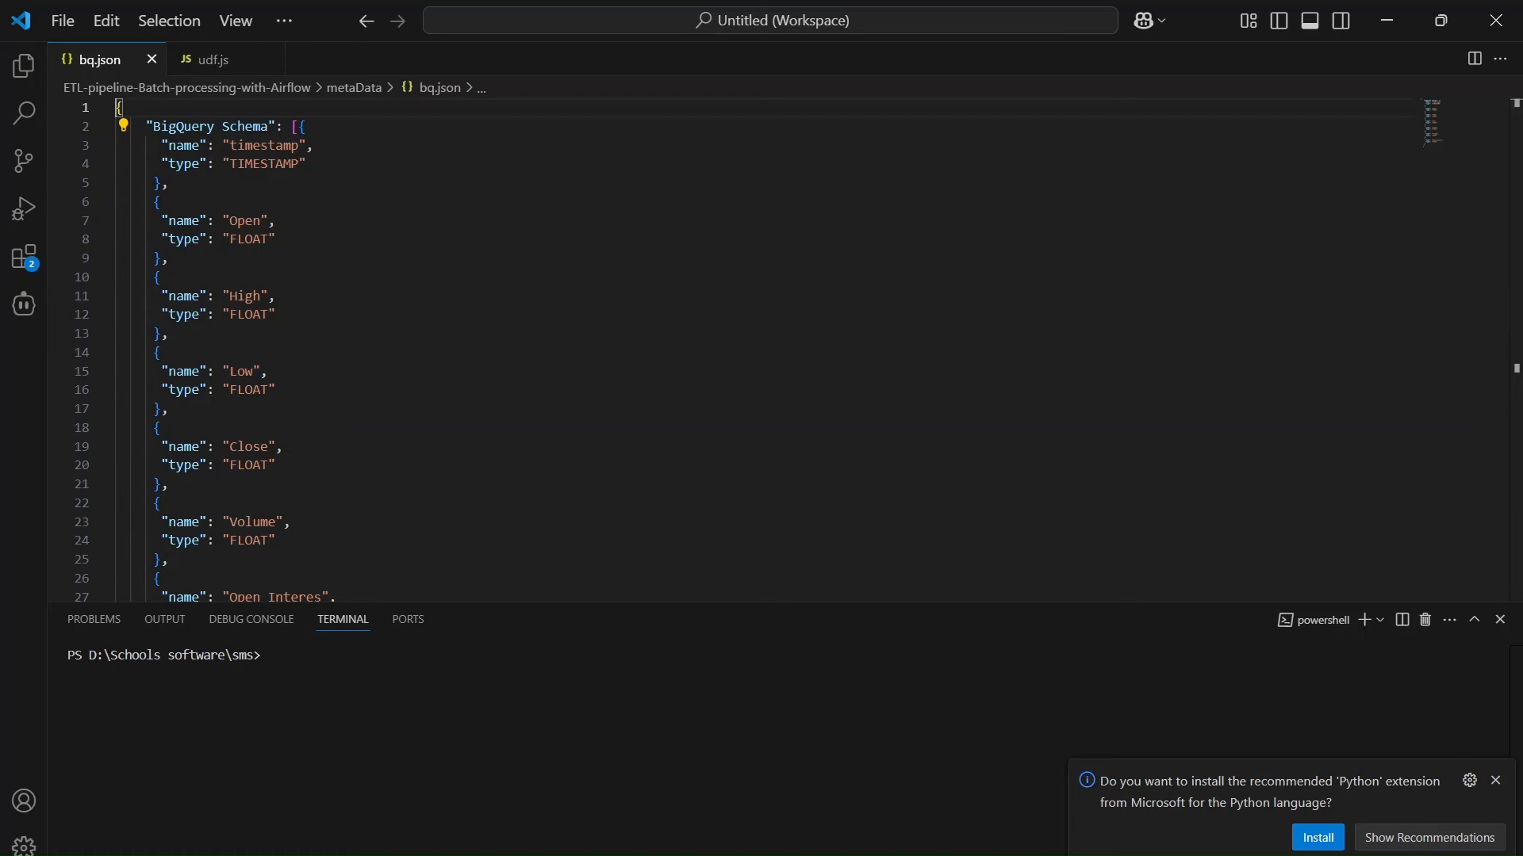
{"action": "left_click", "coordinate": [769, 855]}
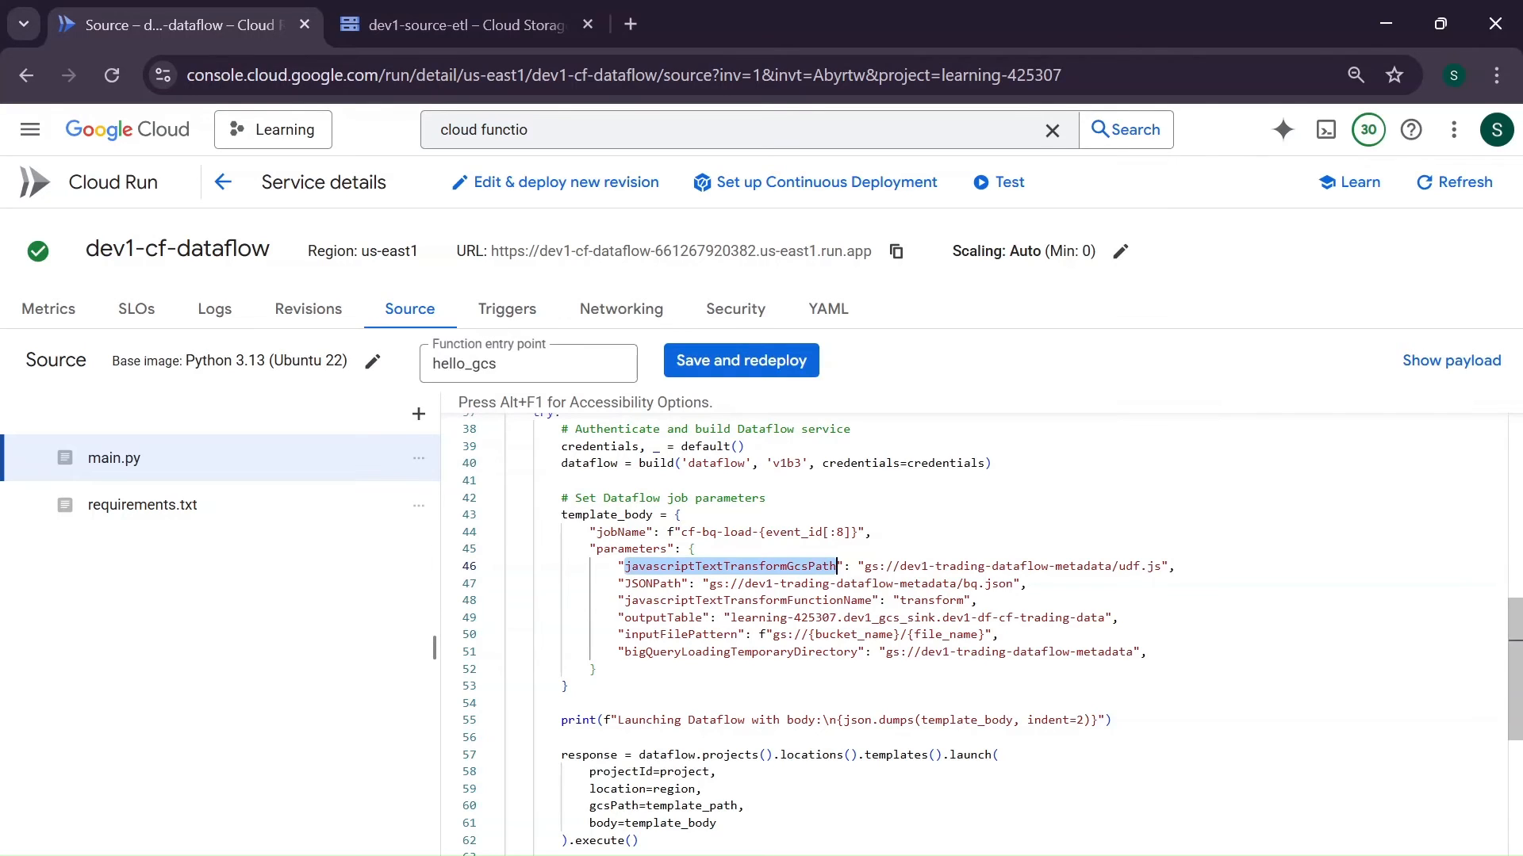
- Back in main.py, examine the Dataflow job parameters from the udf.js and bq.json paths through transform, outputTable and inputFilePattern to bigQueryLoadingTemporaryDirectory
{"action": "left_click", "coordinate": [1121, 566]}
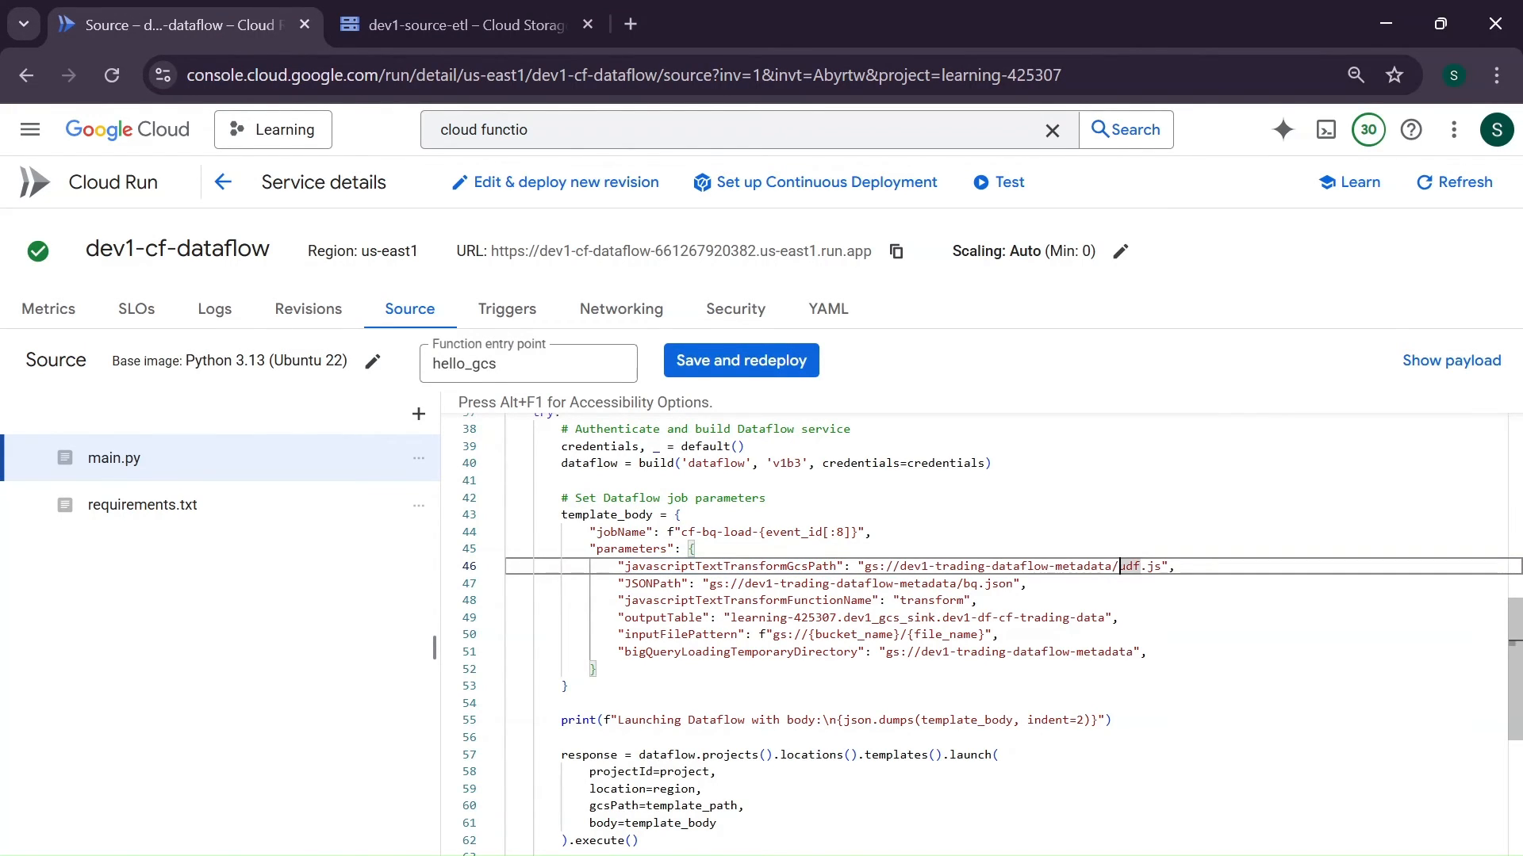
{"action": "left_click", "coordinate": [1014, 584]}
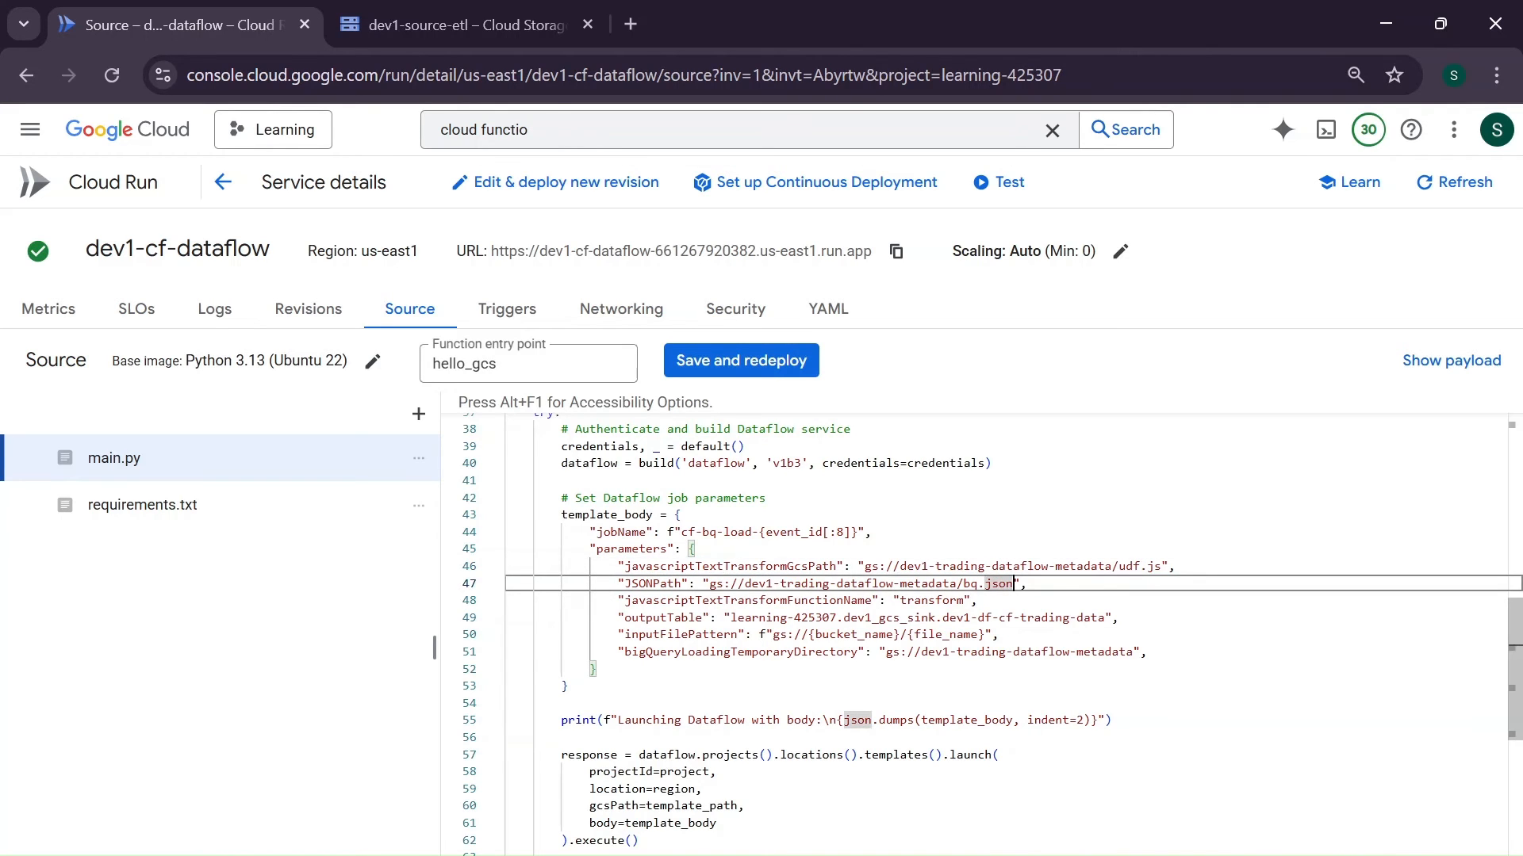
{"action": "double_click", "coordinate": [748, 601]}
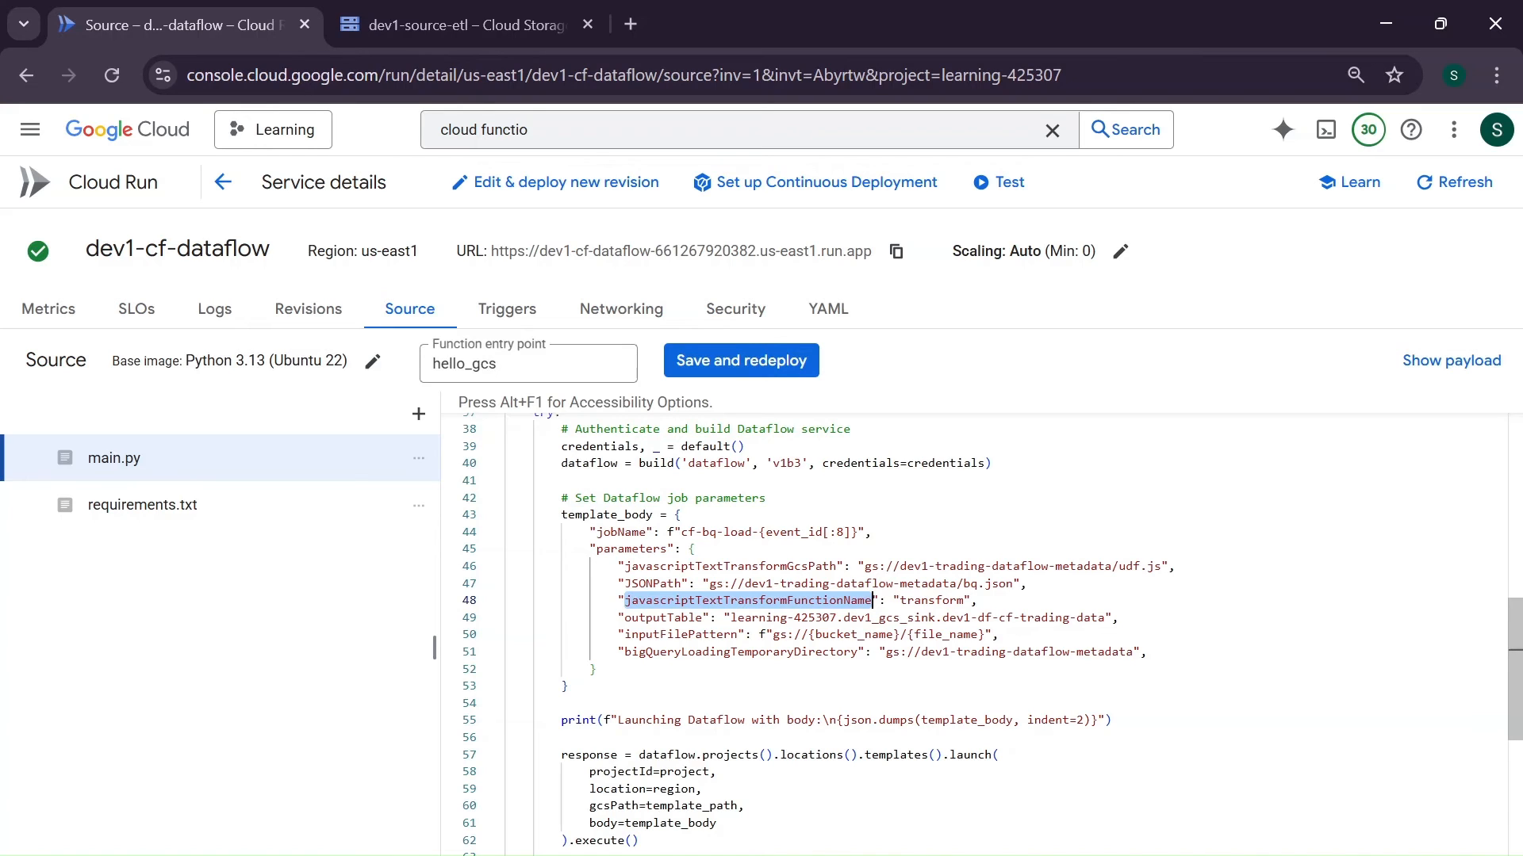
{"action": "double_click", "coordinate": [932, 601]}
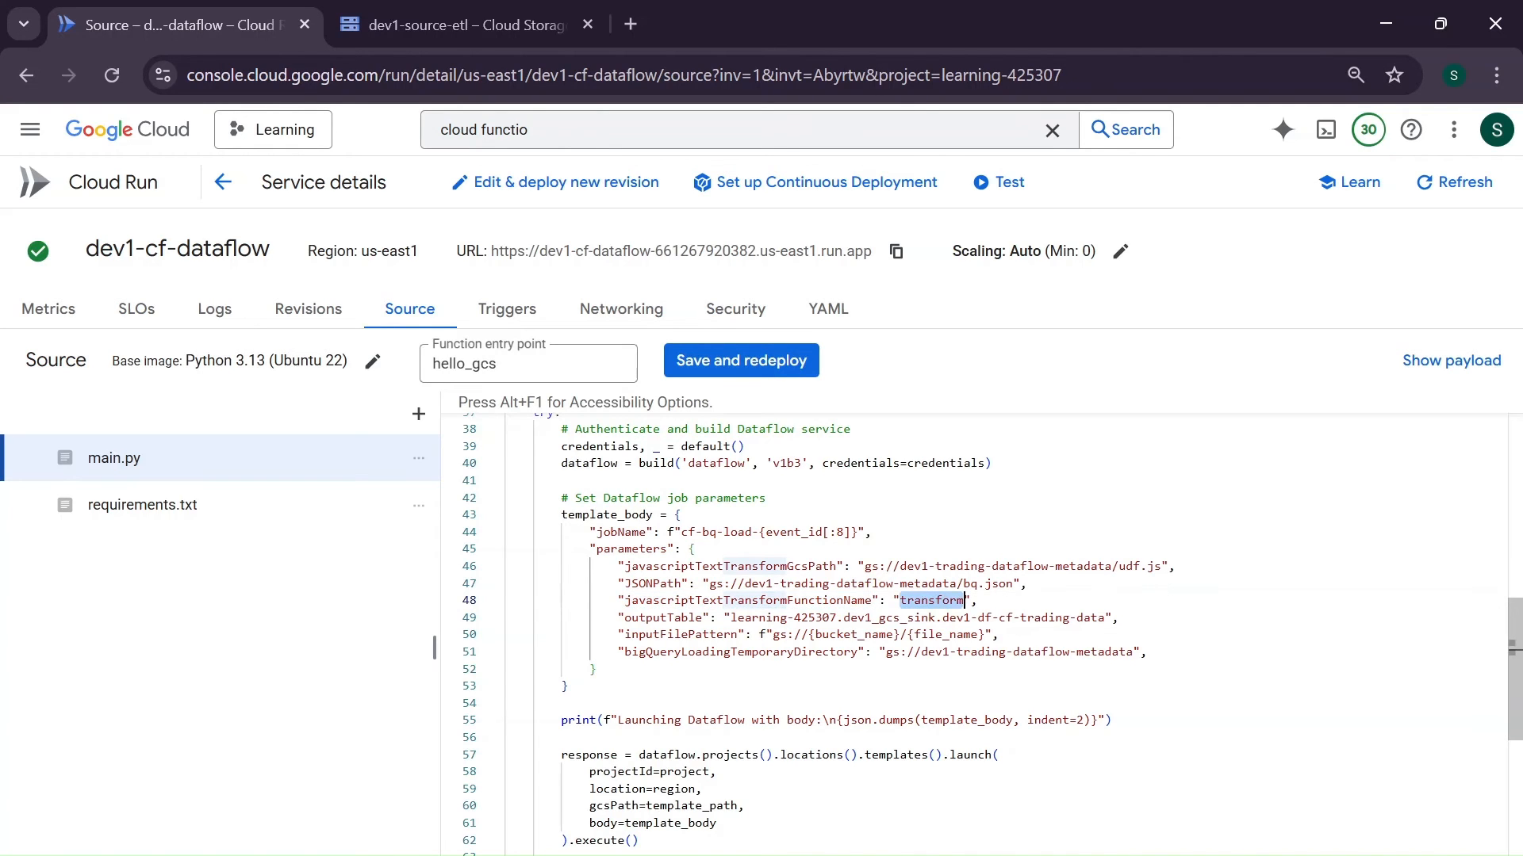
{"action": "scroll", "coordinate": [983, 634], "scroll_direction": "down", "scroll_amount": 1}
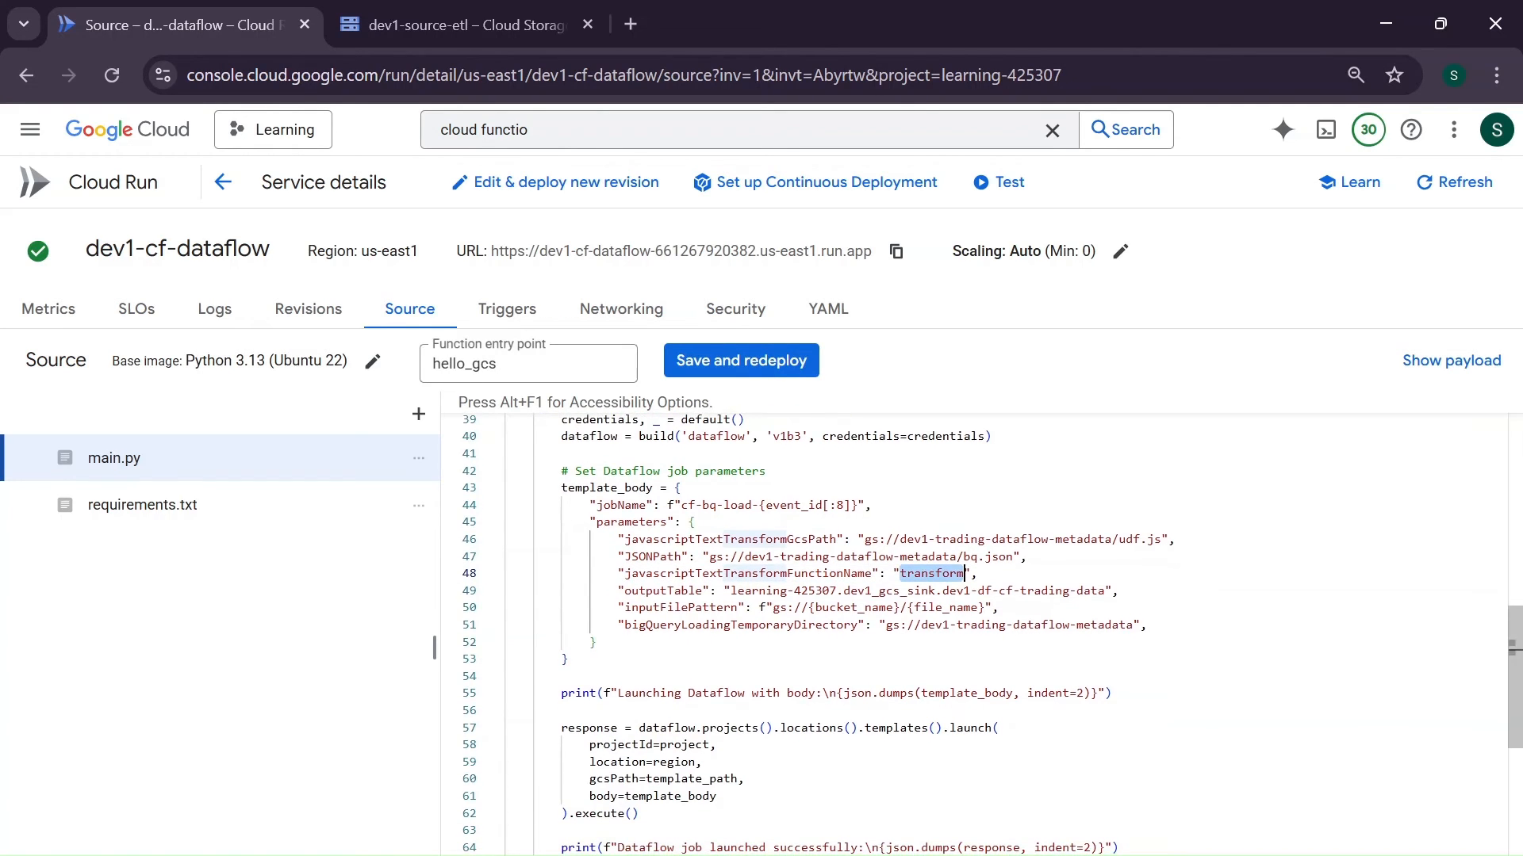
{"action": "double_click", "coordinate": [664, 592]}
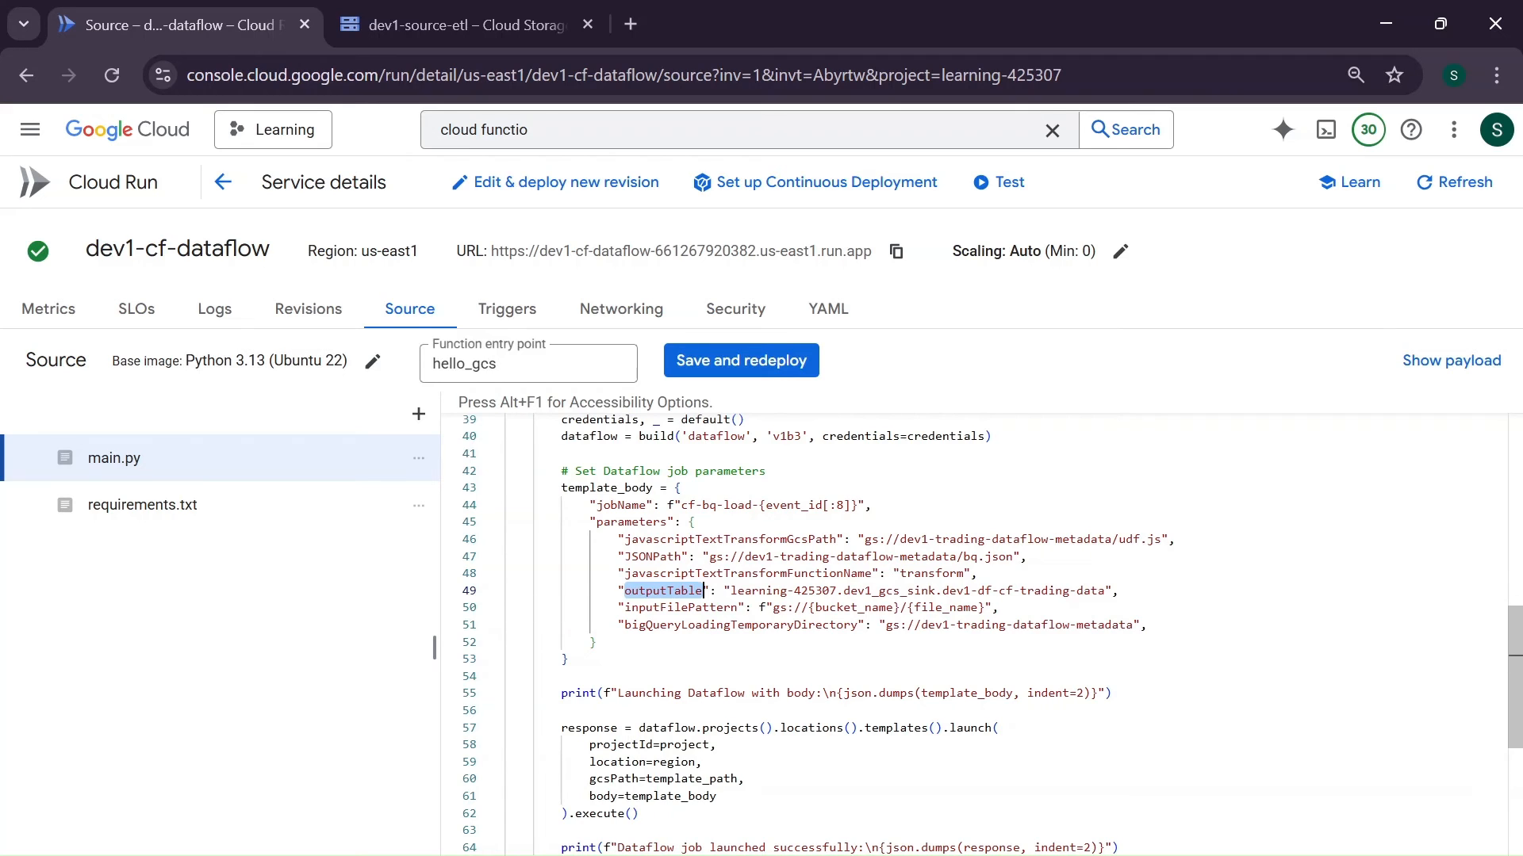
{"action": "double_click", "coordinate": [680, 609]}
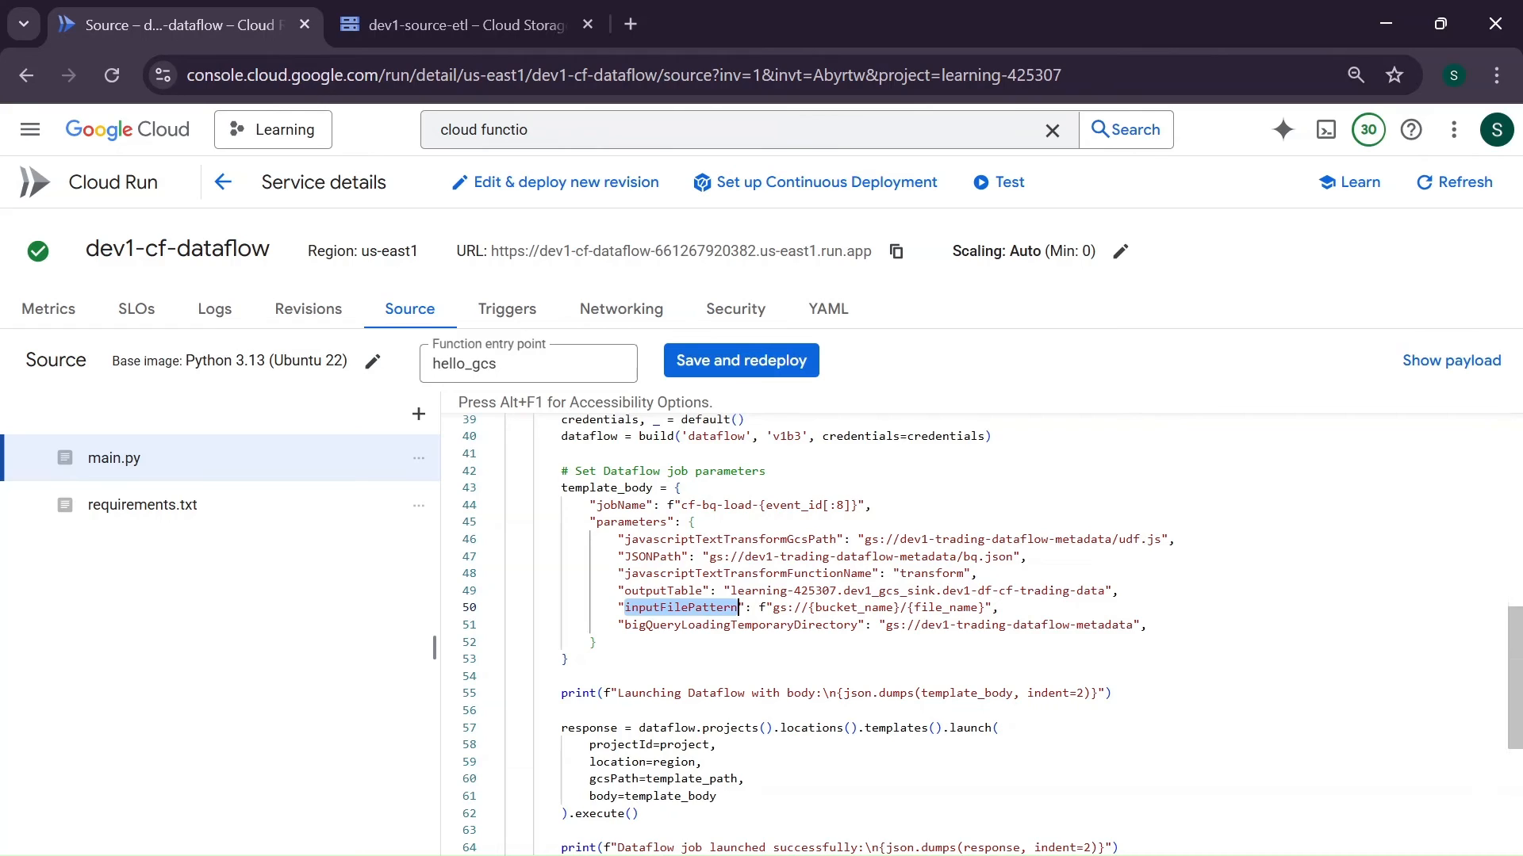
{"action": "scroll", "coordinate": [983, 634], "scroll_direction": "down", "scroll_amount": 1}
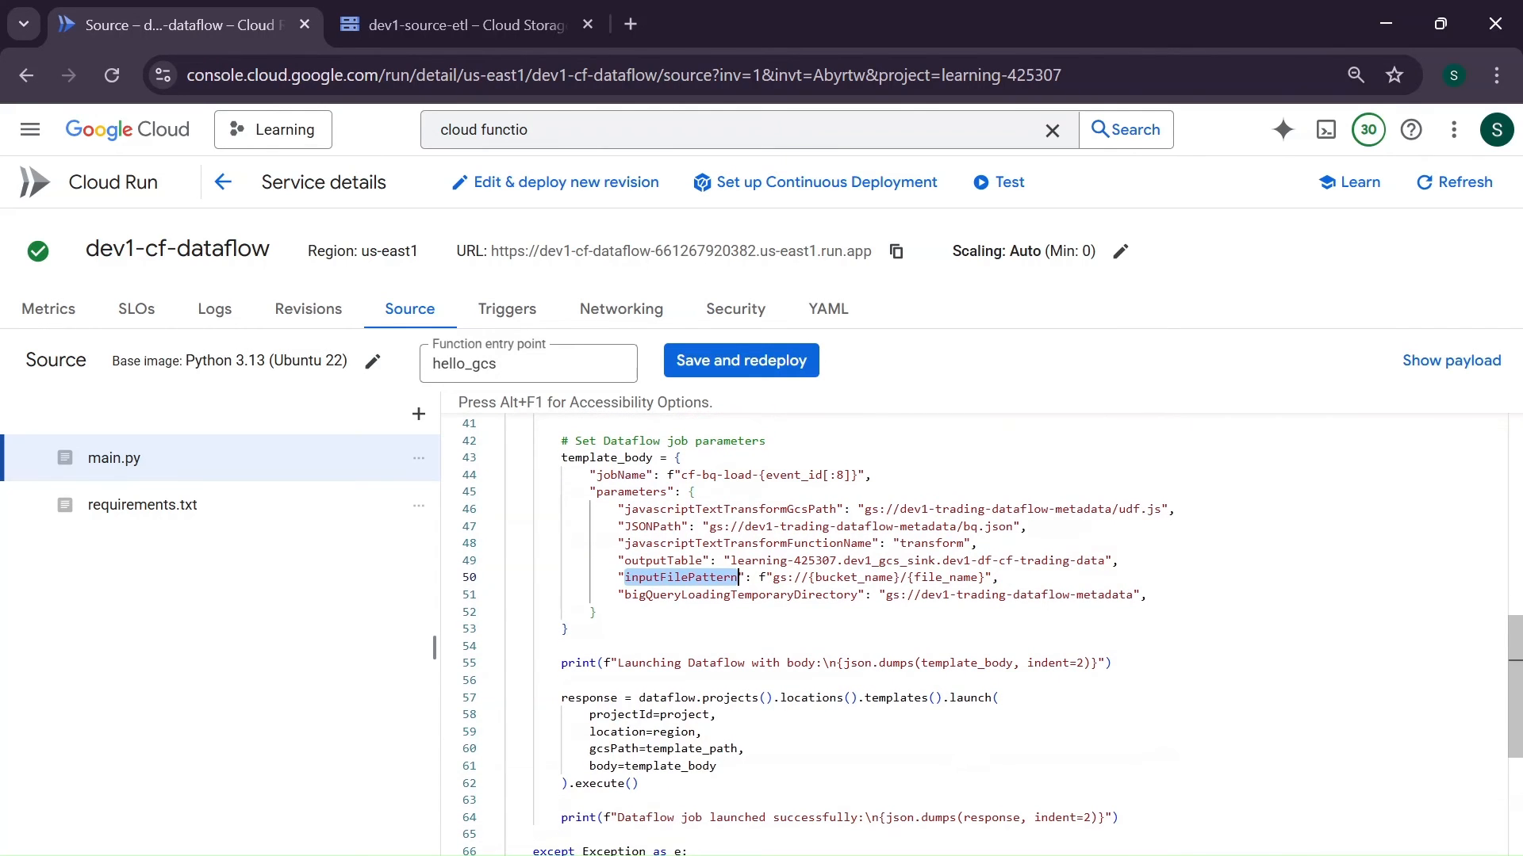
{"action": "double_click", "coordinate": [748, 595]}
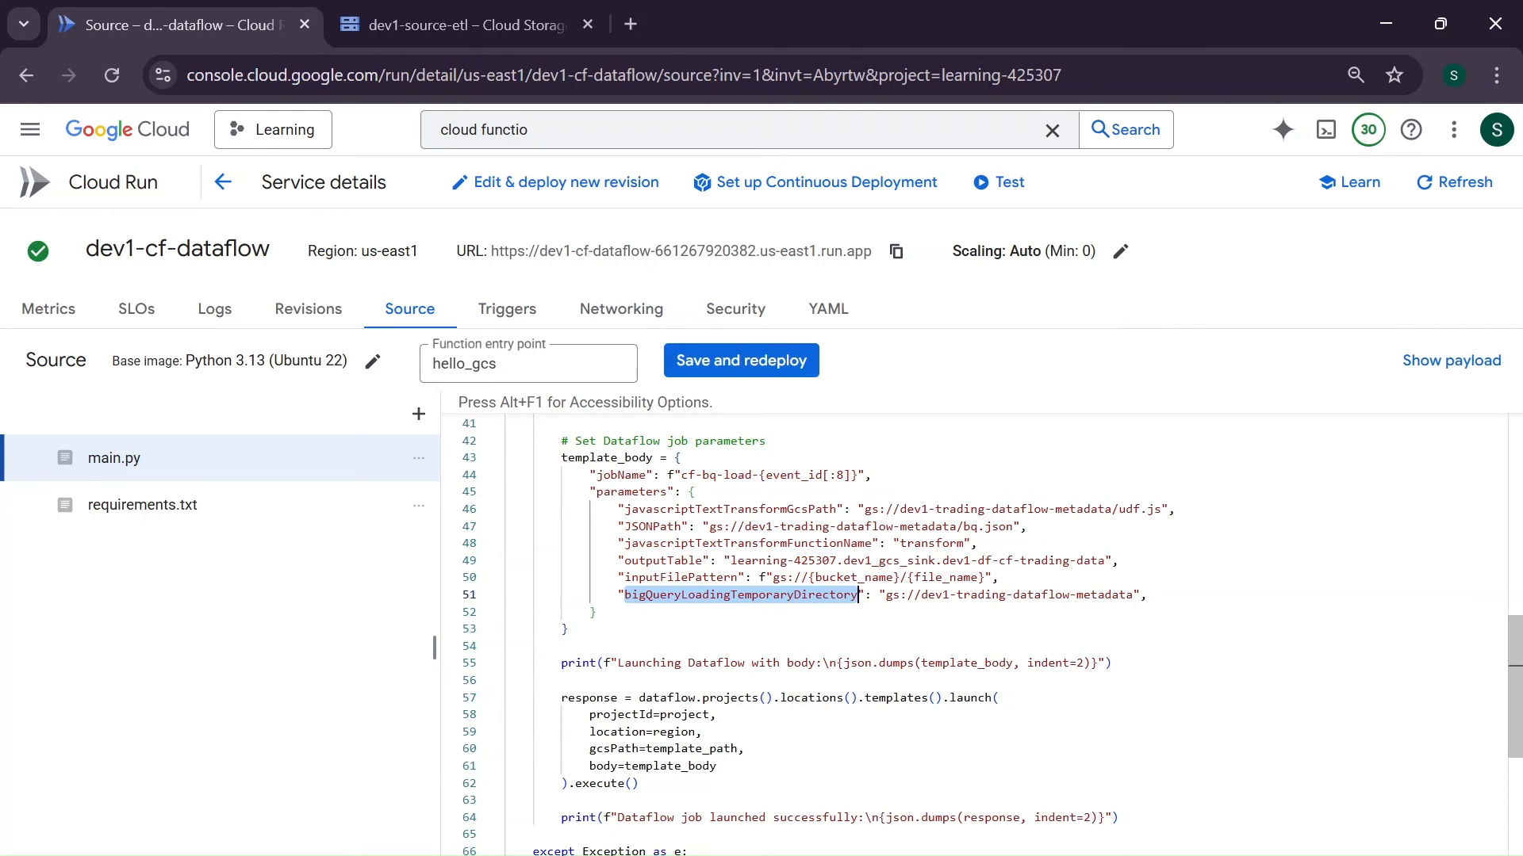
- Copy the bucket name from bigQueryLoadingTemporaryDirectory and start a new Cloud Storage bucket named dev1-trading-dataflow-metadata
{"action": "left_click", "coordinate": [1134, 595]}
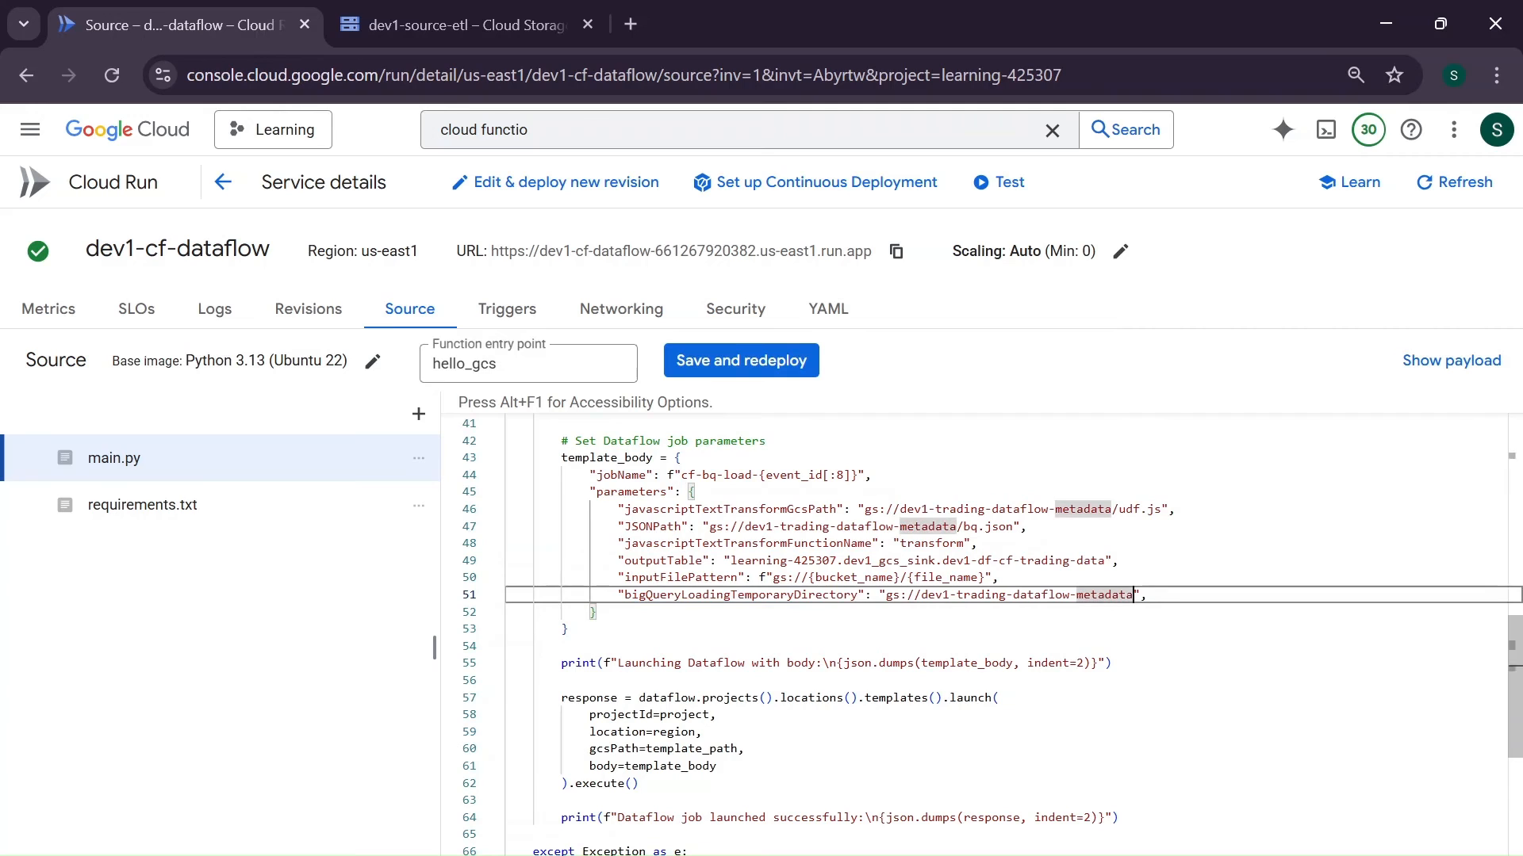
{"action": "left_click", "coordinate": [921, 595]}
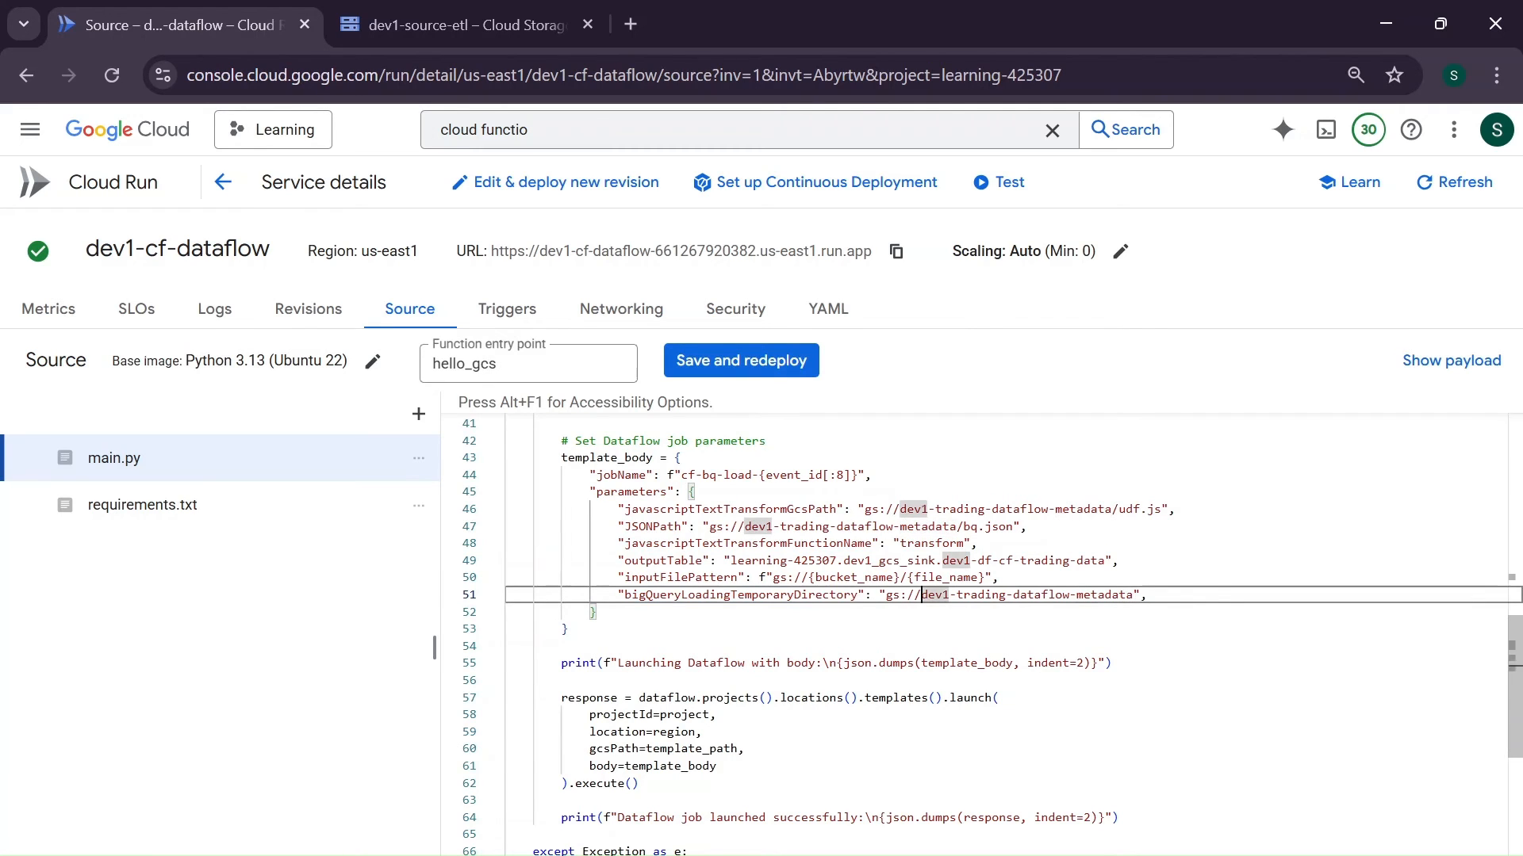
{"action": "left_click", "coordinate": [1126, 595]}
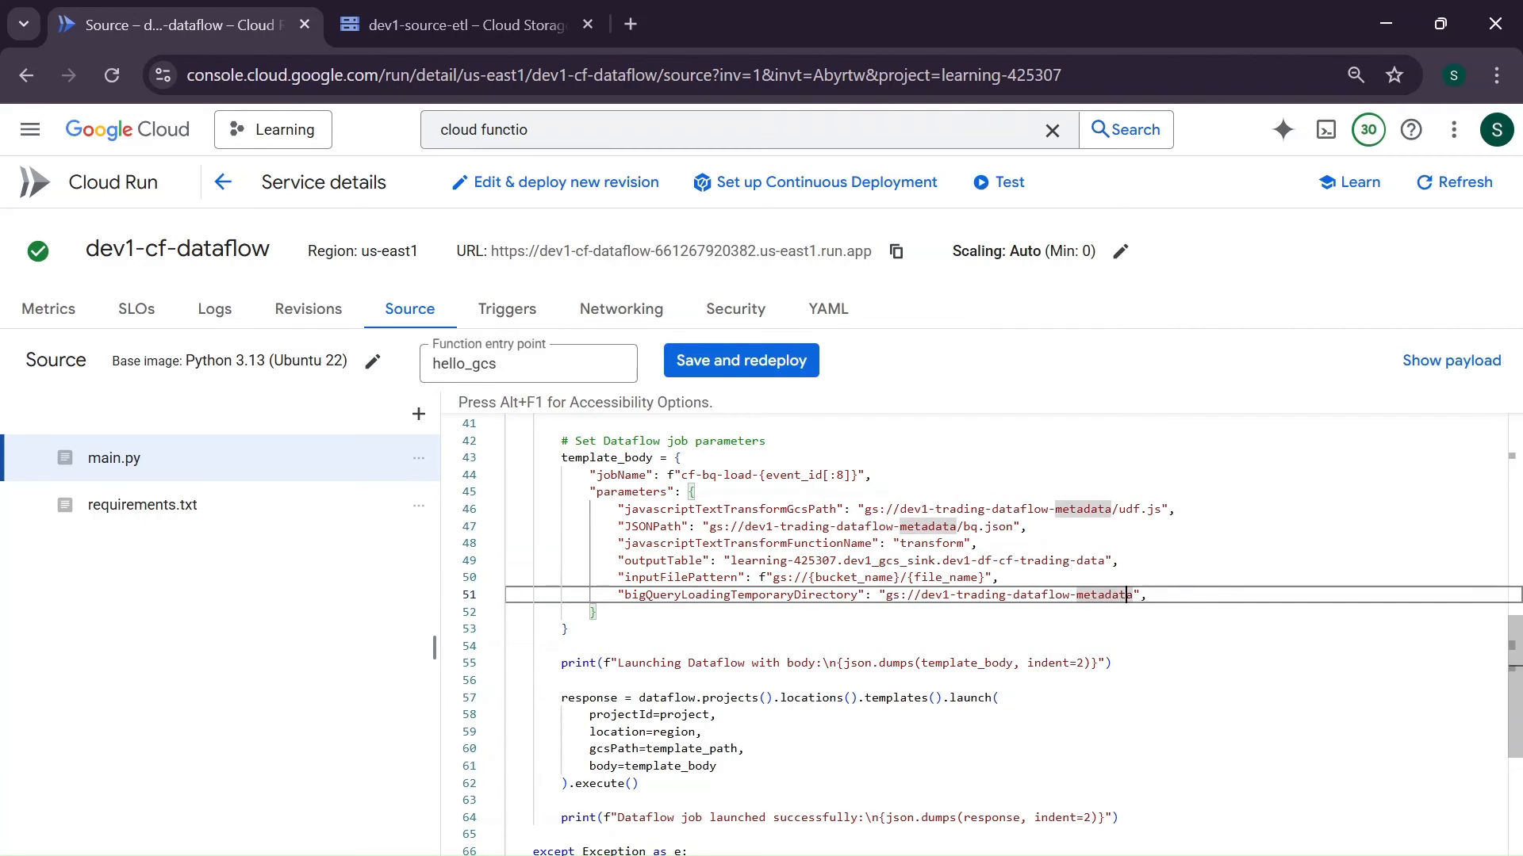
{"action": "left_click_drag", "start_coordinate": [1133, 595], "coordinate": [922, 594]}
{"action": "key", "text": "ctrl+c"}
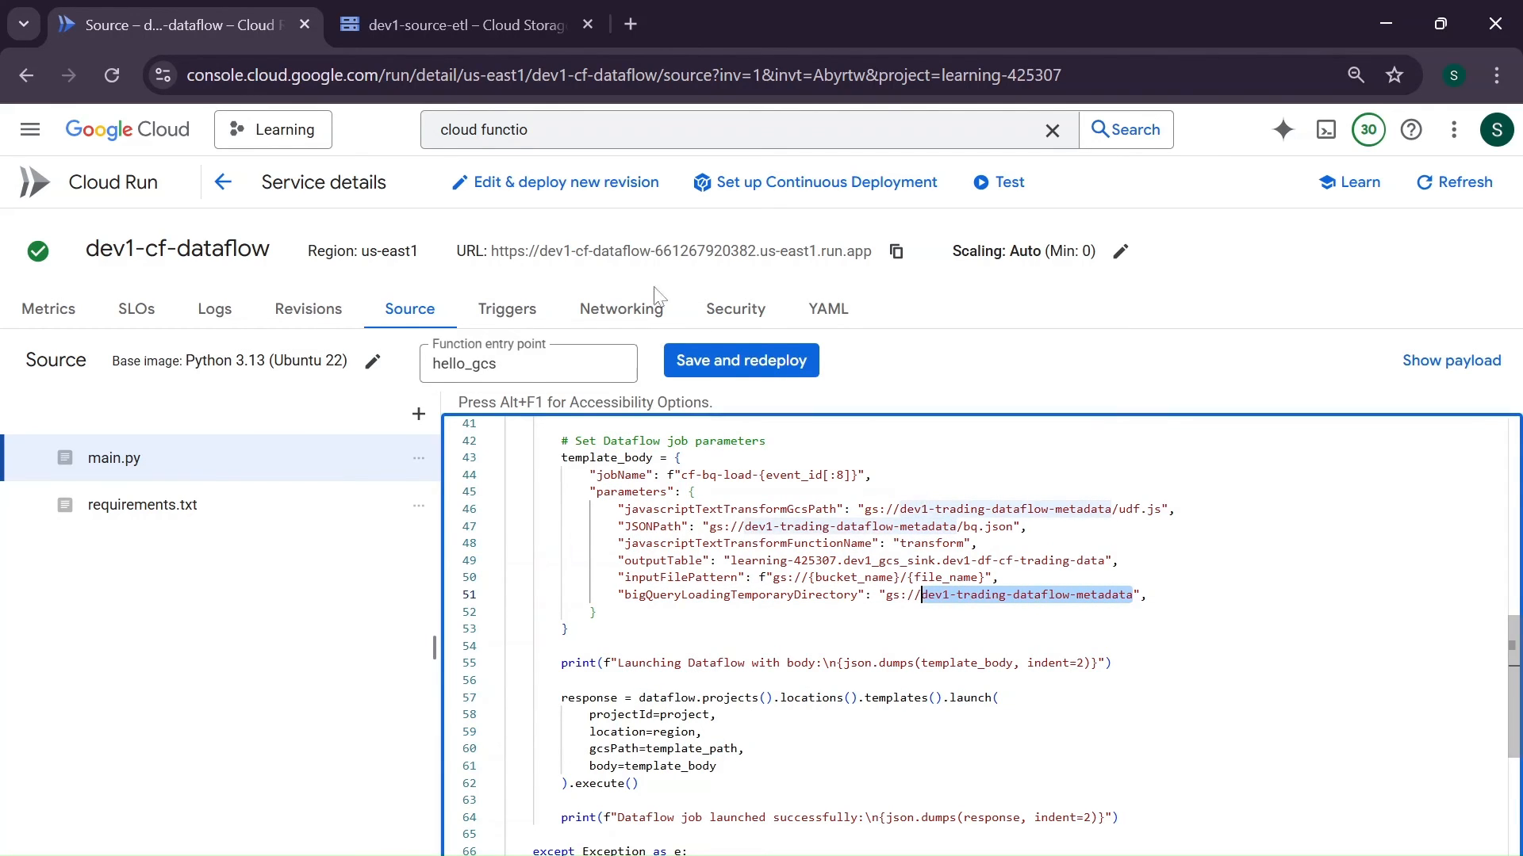
{"action": "left_click", "coordinate": [568, 13]}
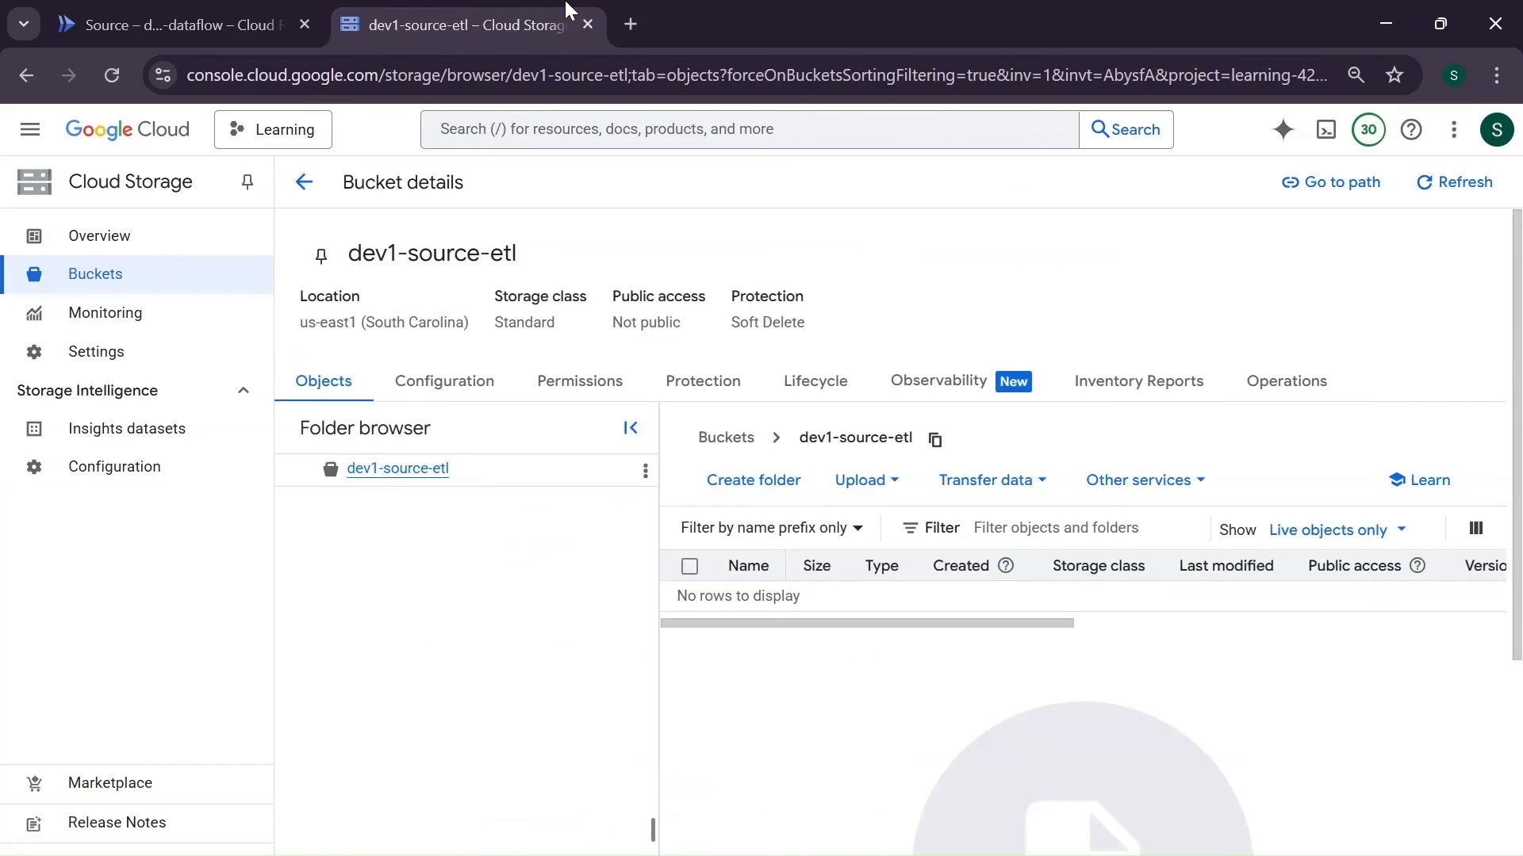
{"action": "left_click", "coordinate": [131, 276]}
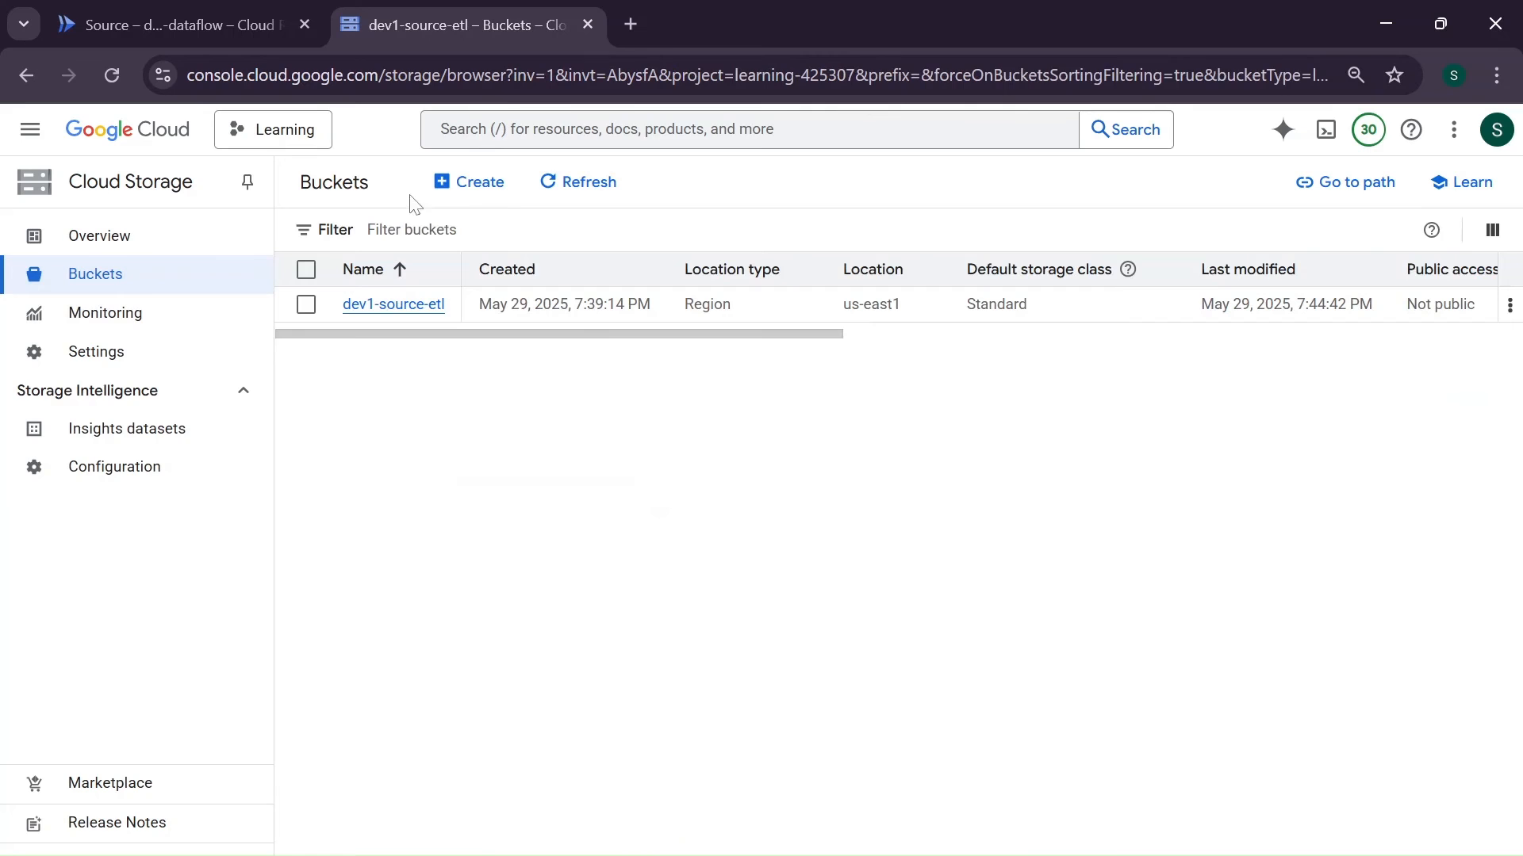
{"action": "left_click", "coordinate": [472, 184]}
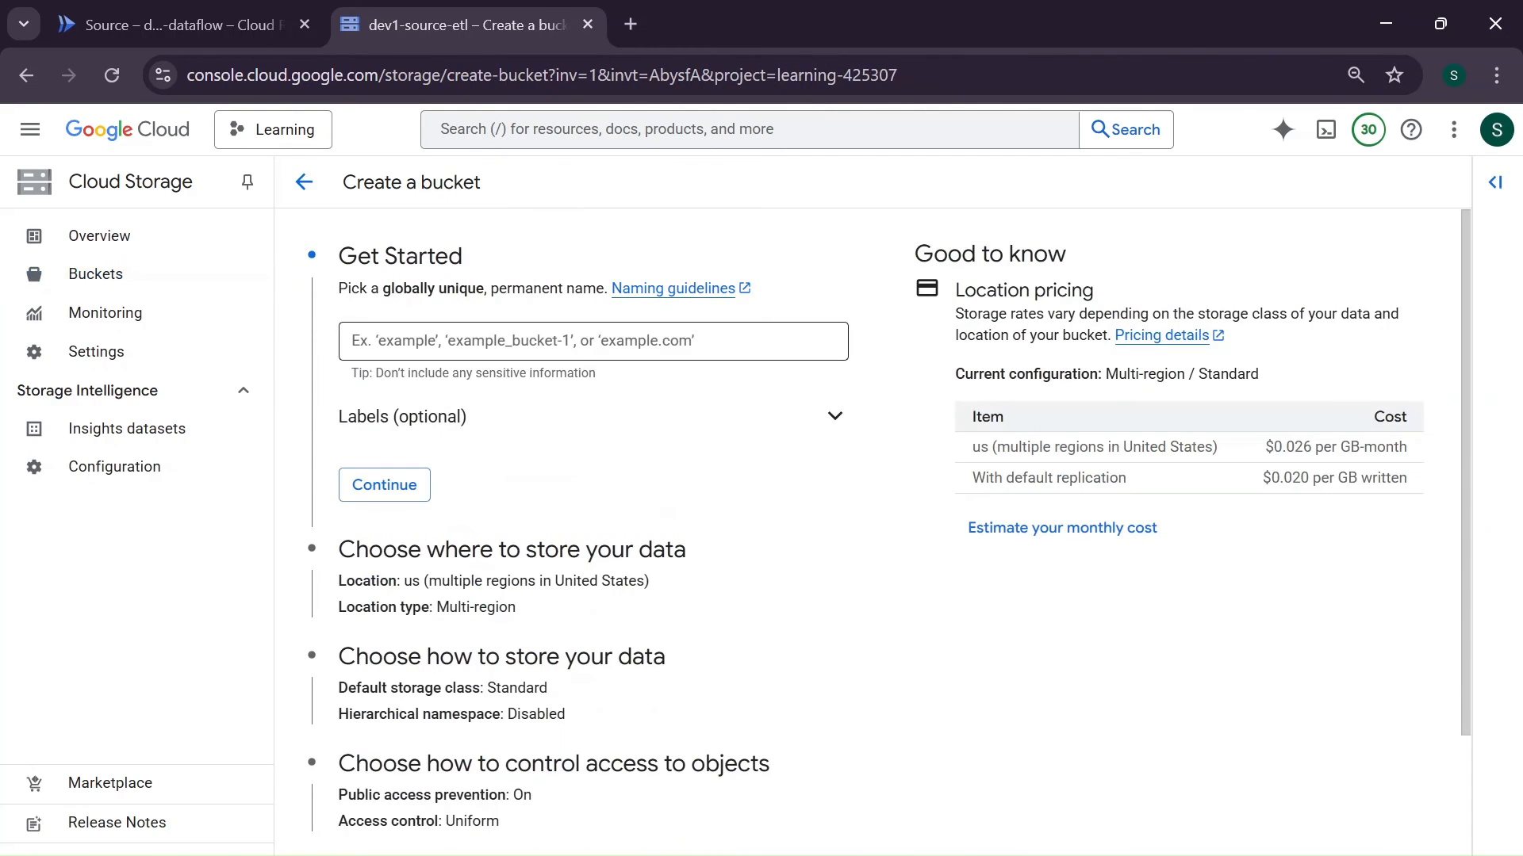
{"action": "key", "text": "ctrl+v"}
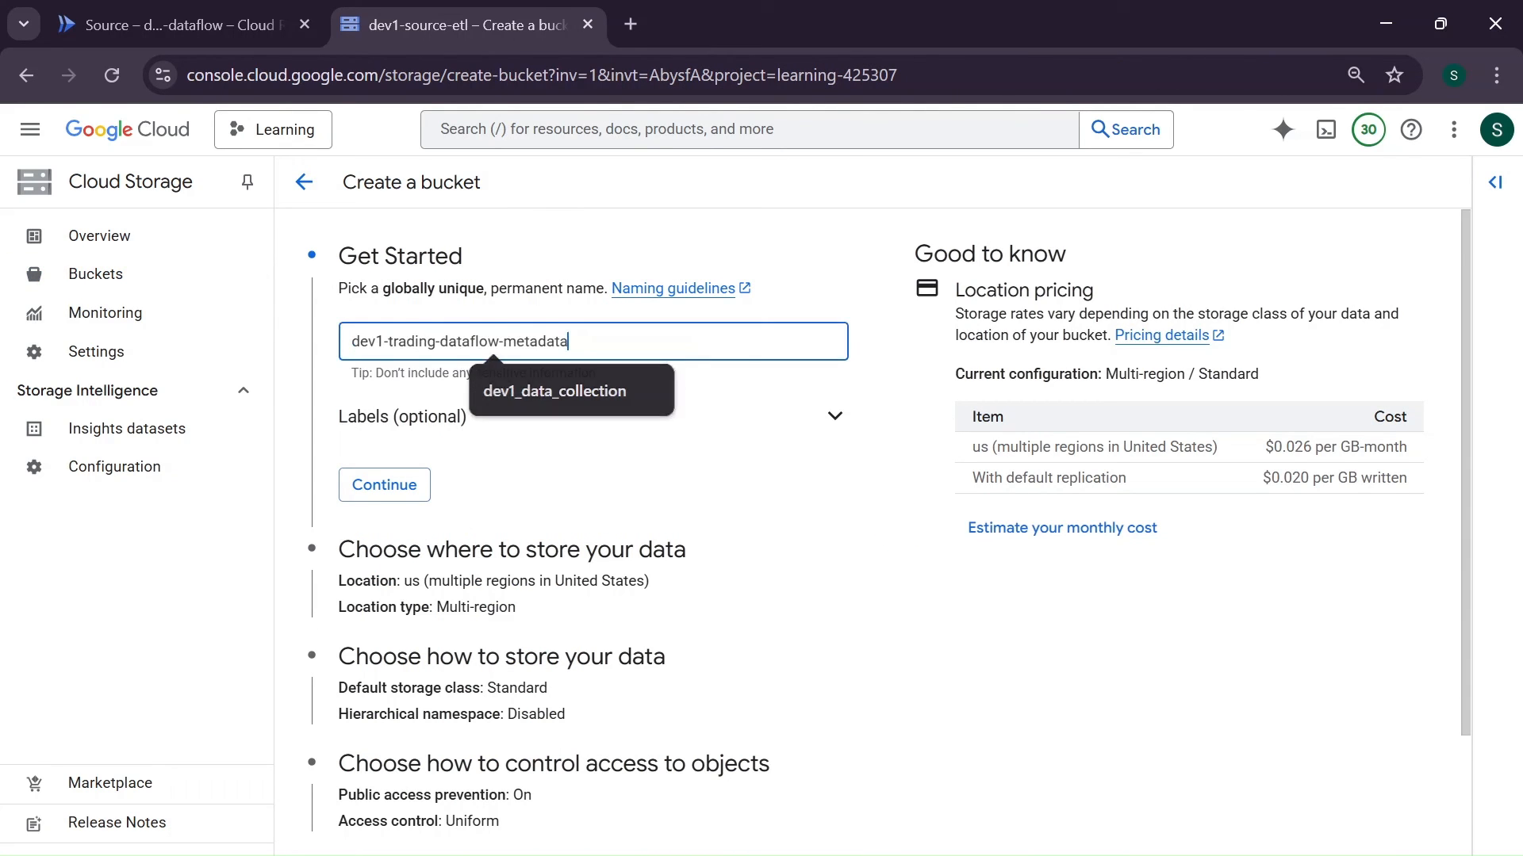
{"action": "left_click", "coordinate": [413, 488]}
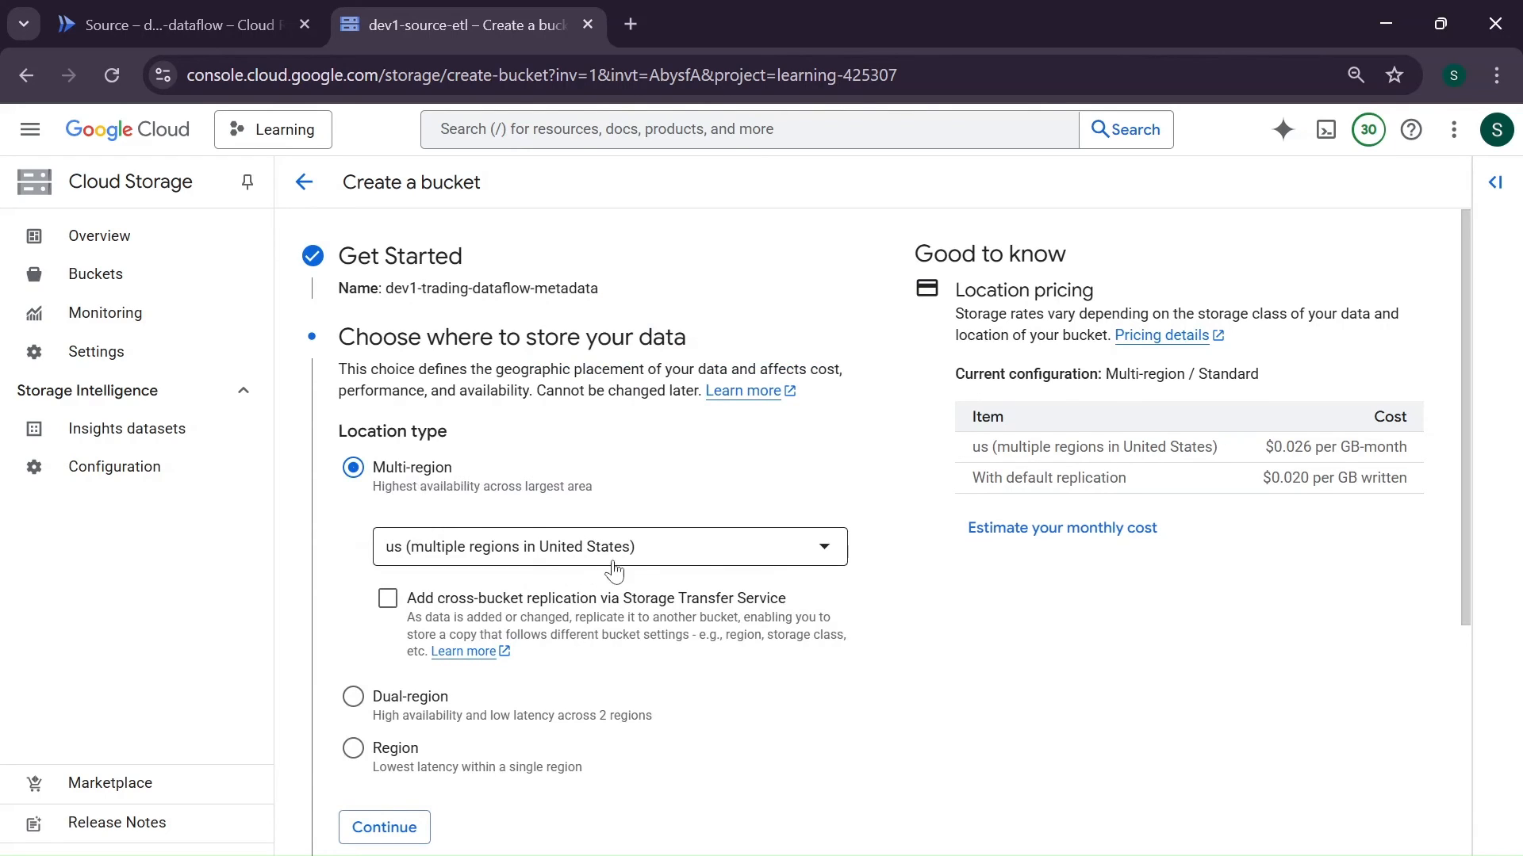
- Place the new bucket in the single region us-east1 (South Carolina) and create it with default settings and public access prevention enforced
{"action": "left_click", "coordinate": [376, 748]}
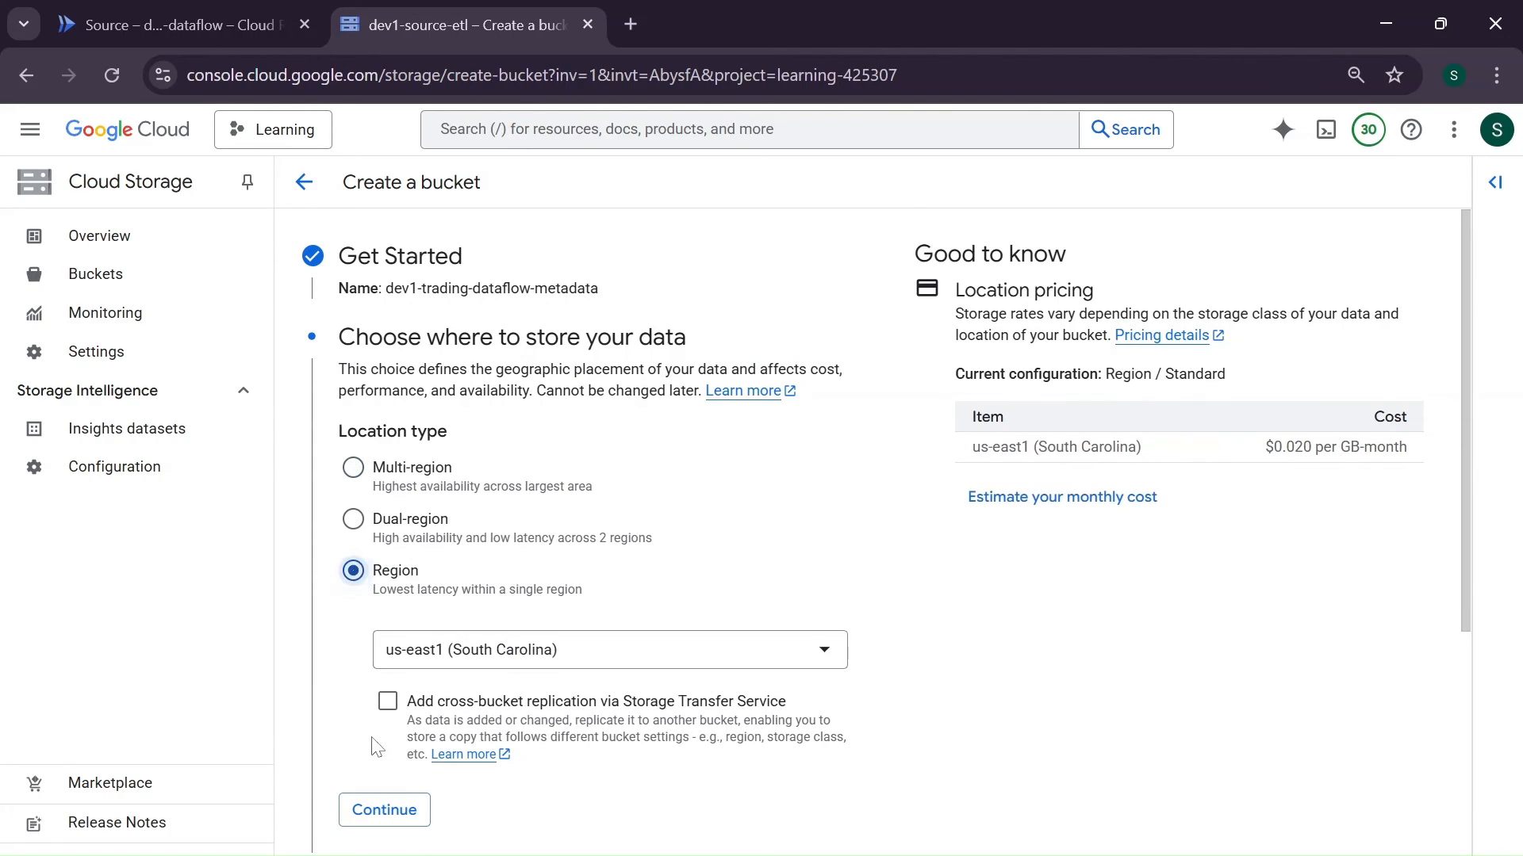
{"action": "left_click", "coordinate": [384, 809]}
{"action": "scroll", "coordinate": [389, 817], "scroll_direction": "down", "scroll_amount": 5}
{"action": "scroll", "coordinate": [388, 817], "scroll_direction": "down", "scroll_amount": 3}
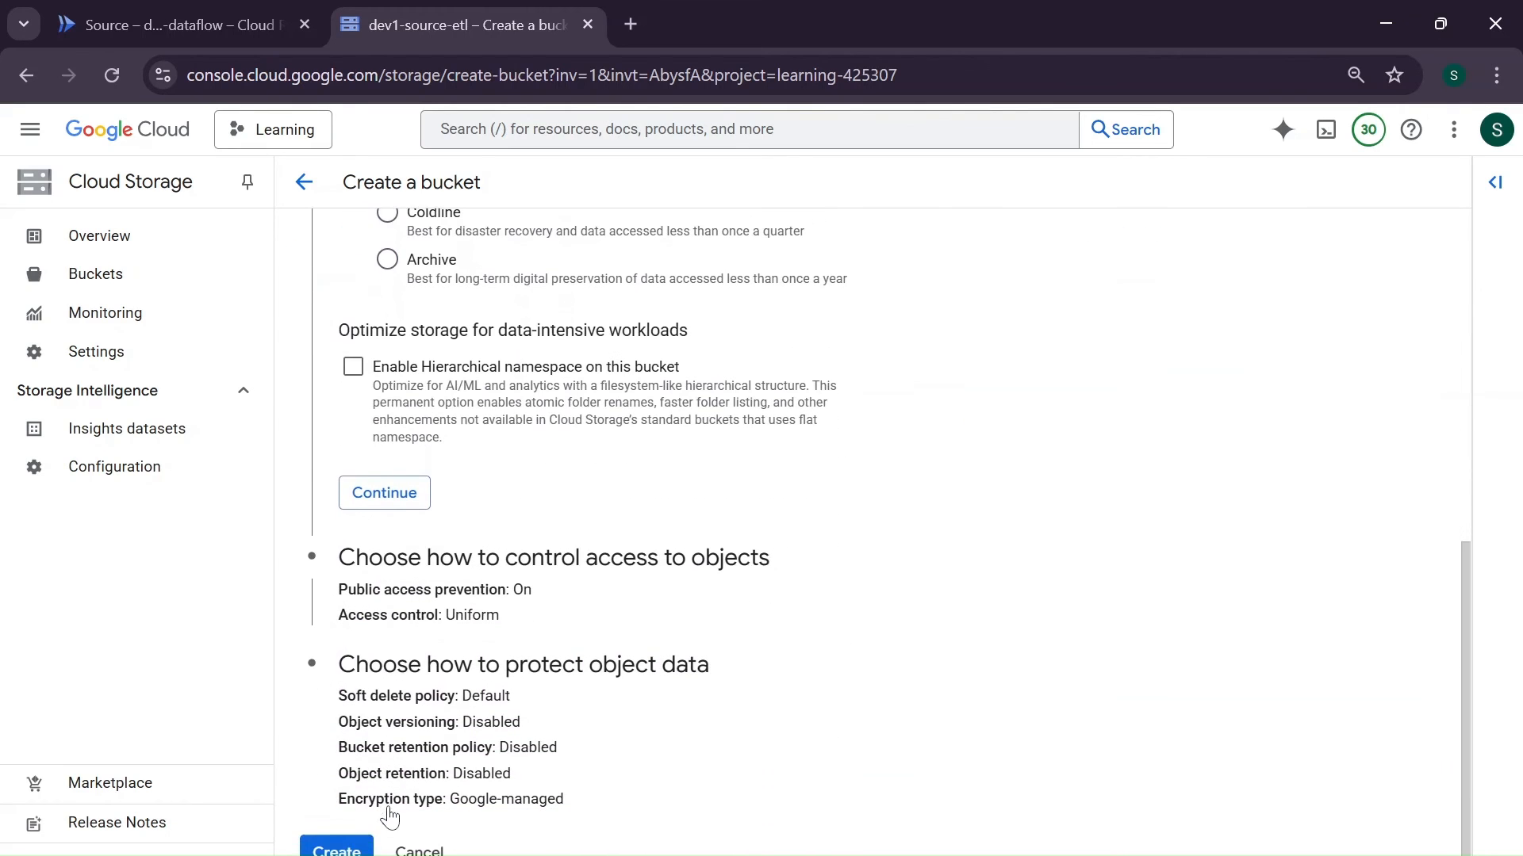
{"action": "left_click", "coordinate": [337, 849]}
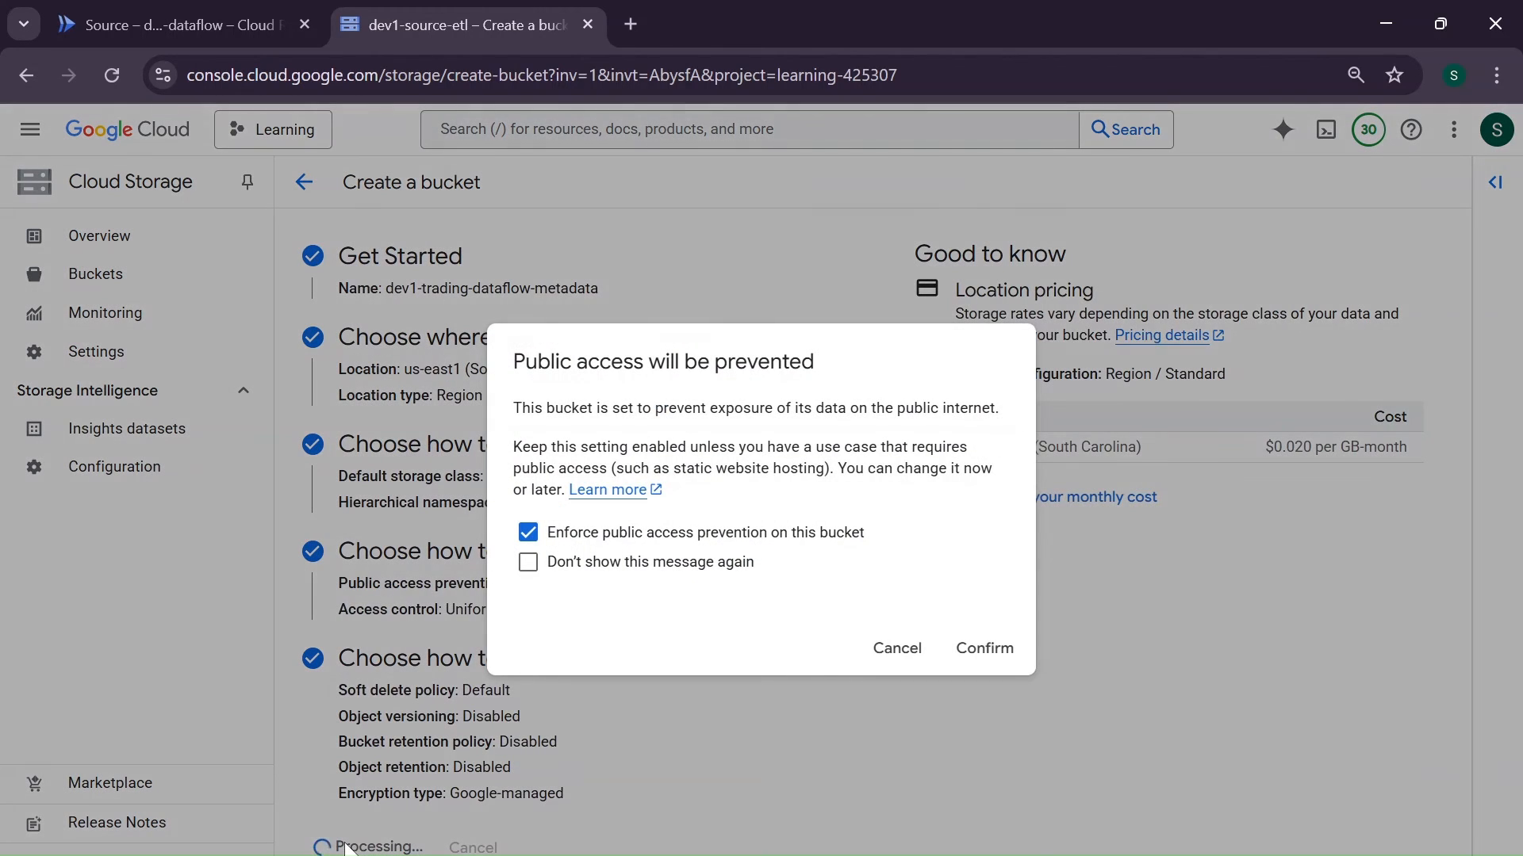
{"action": "left_click", "coordinate": [987, 647]}
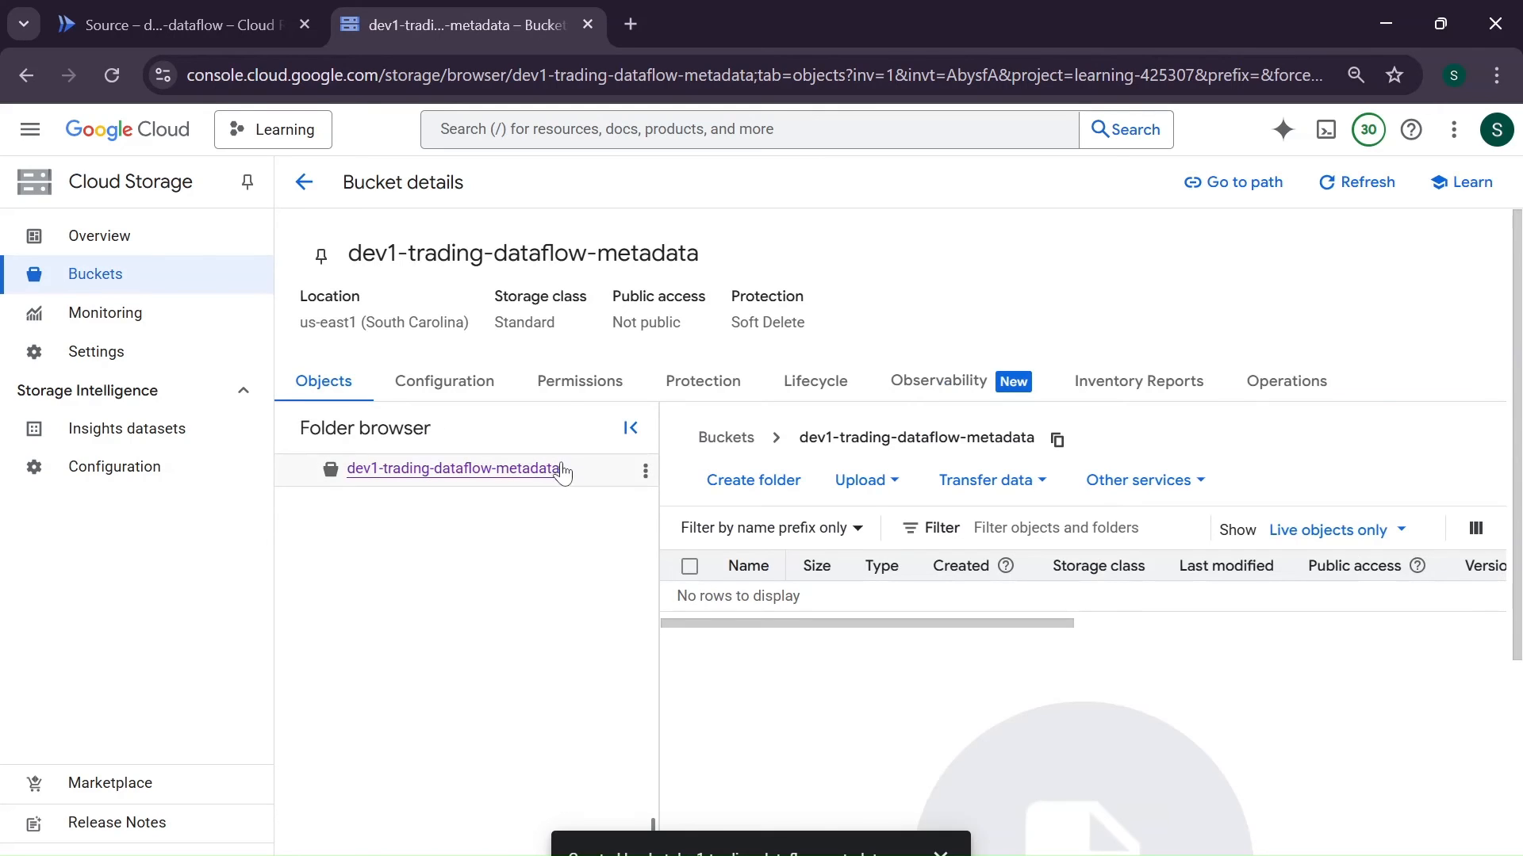
- Upload the files bq.json and udf.js to the dev1-trading-dataflow-metadata bucket
{"action": "left_click", "coordinate": [888, 497]}
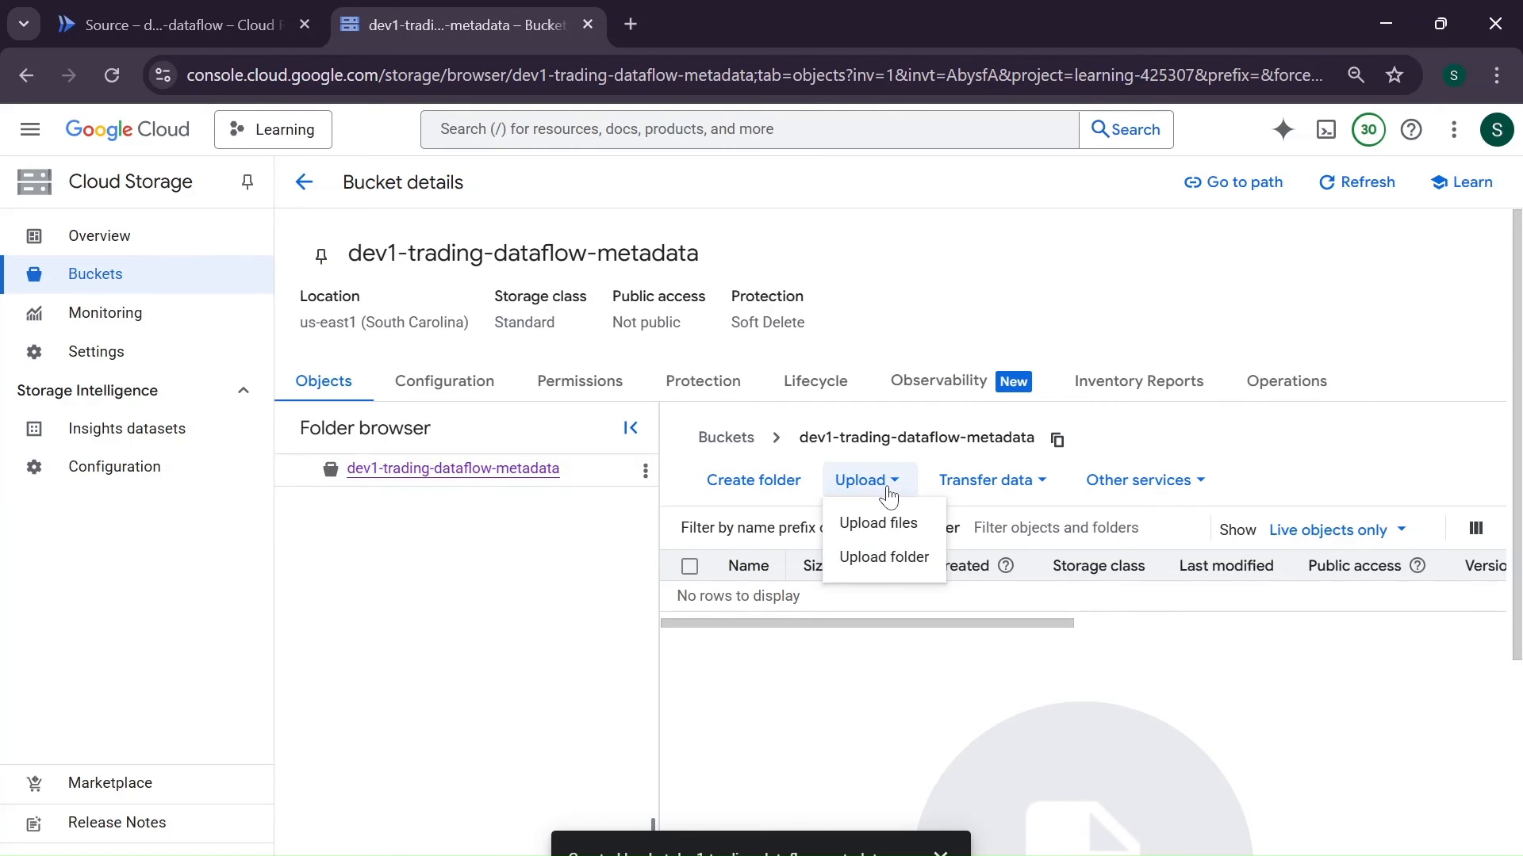
{"action": "left_click", "coordinate": [878, 522]}
{"action": "left_click_drag", "start_coordinate": [333, 258], "coordinate": [268, 189]}
{"action": "left_click", "coordinate": [568, 517]}
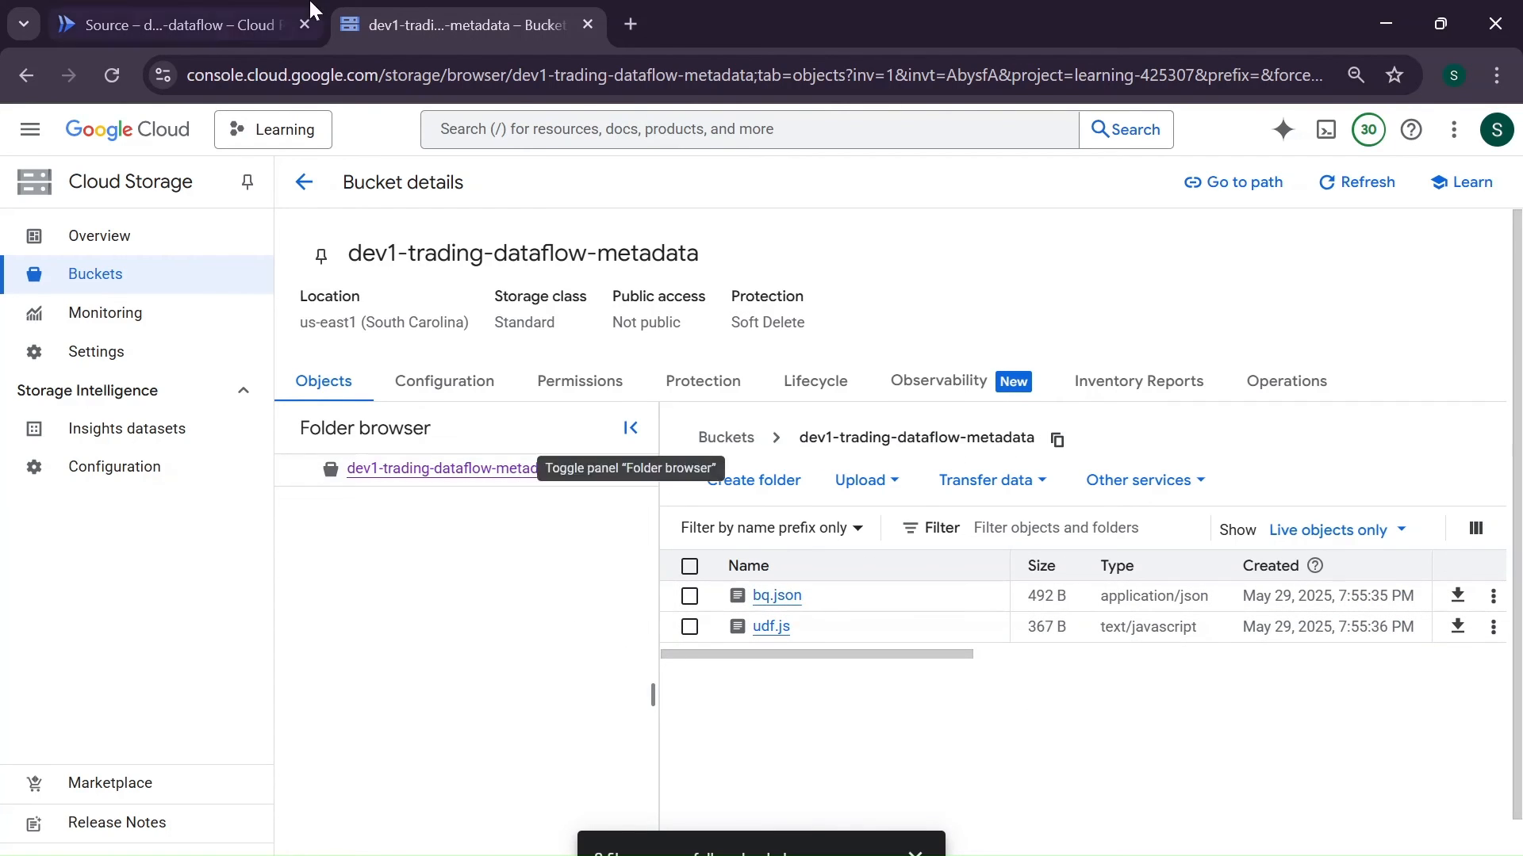
- Return to the function's main.py and check the udf.js and bq.json bucket paths in the Dataflow job parameters
{"action": "left_click", "coordinate": [270, 19]}
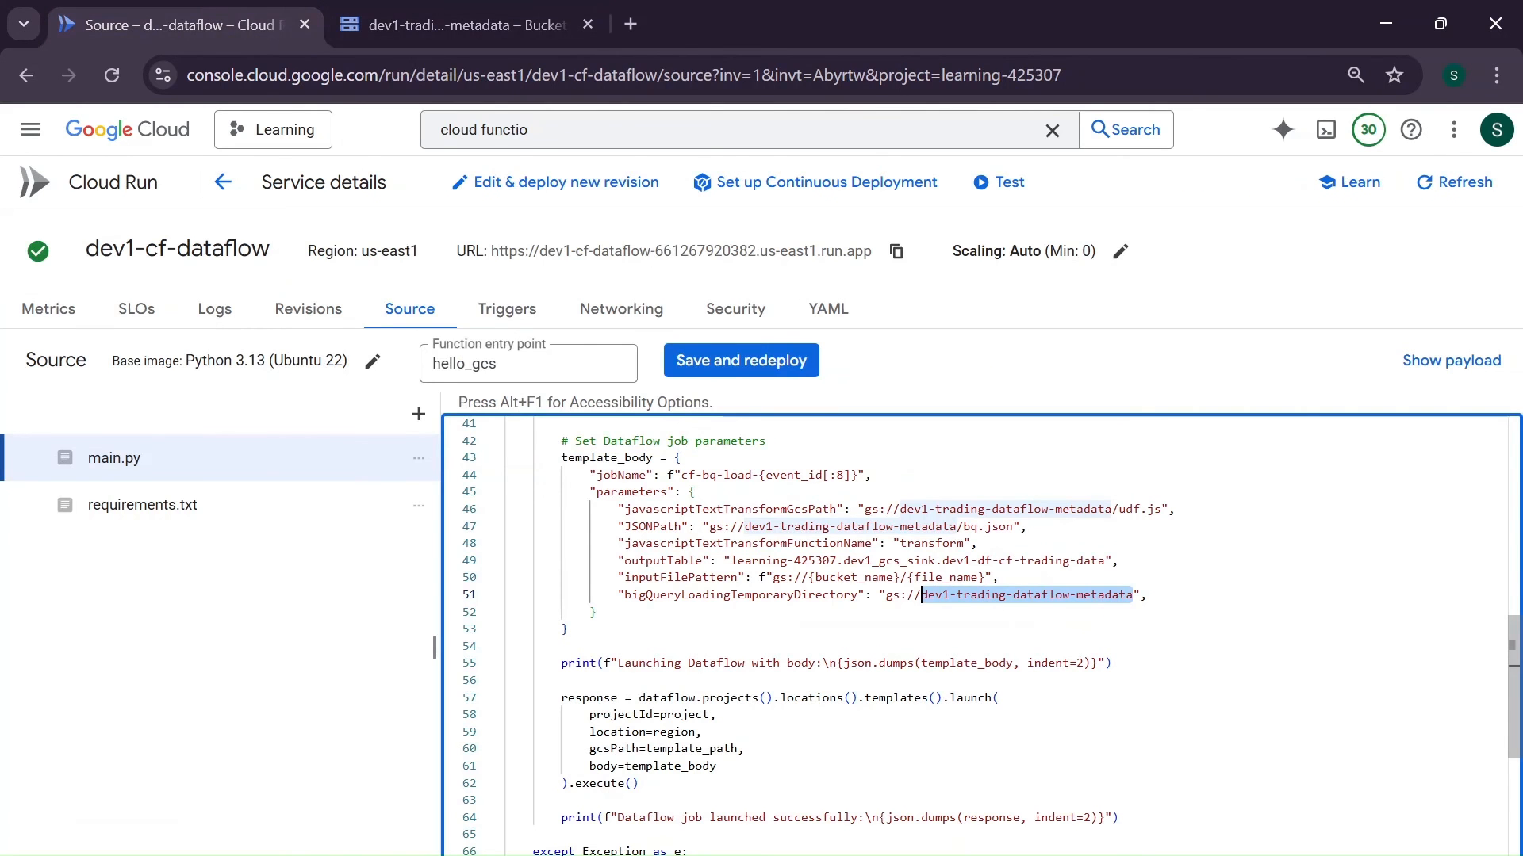
{"action": "left_click", "coordinate": [1162, 510]}
{"action": "left_click", "coordinate": [1007, 526]}
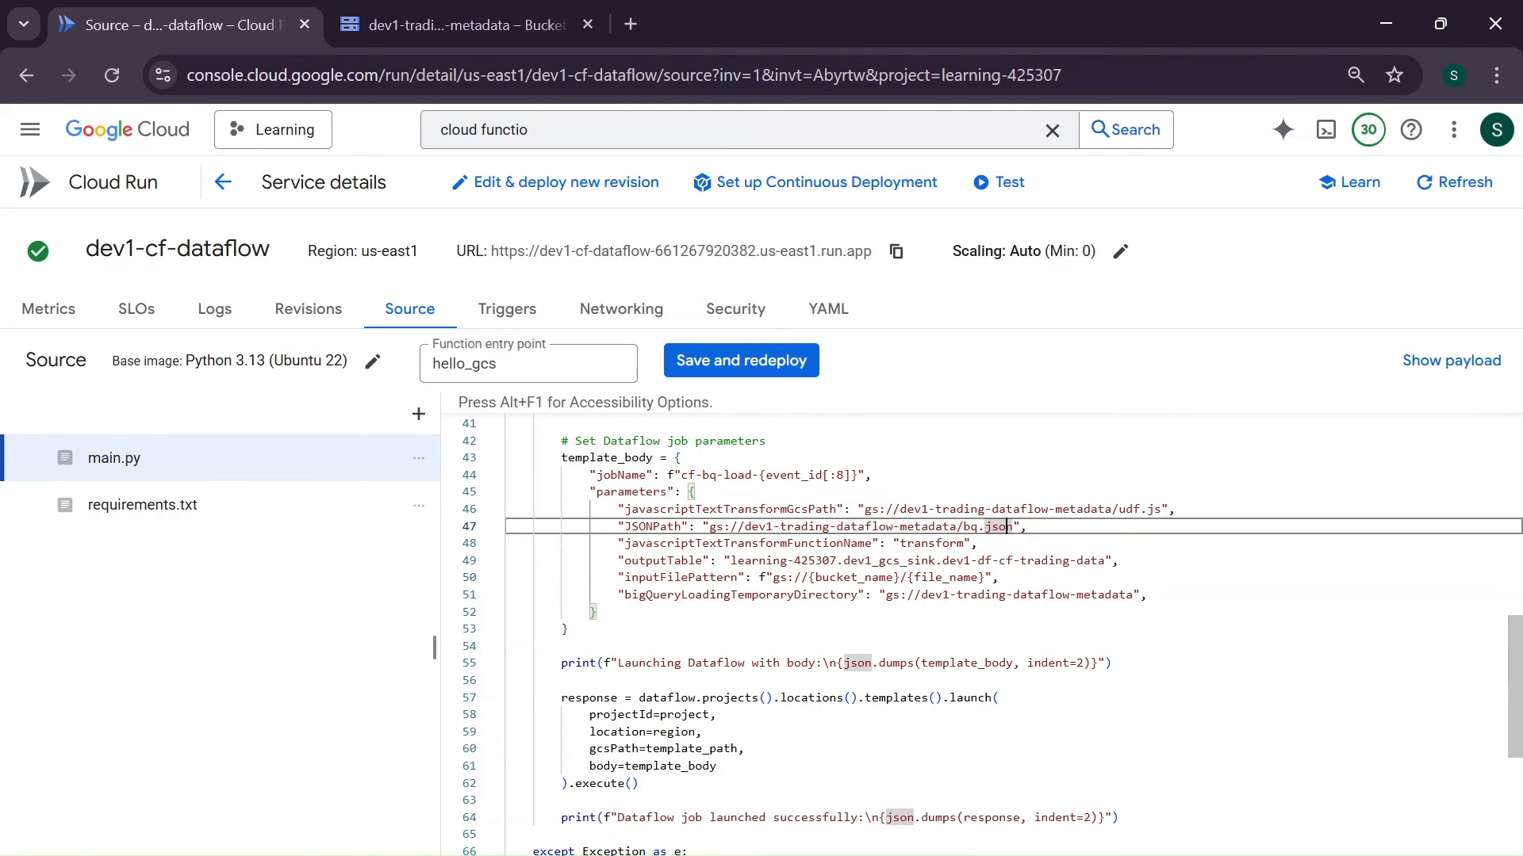
{"action": "left_click", "coordinate": [744, 527]}
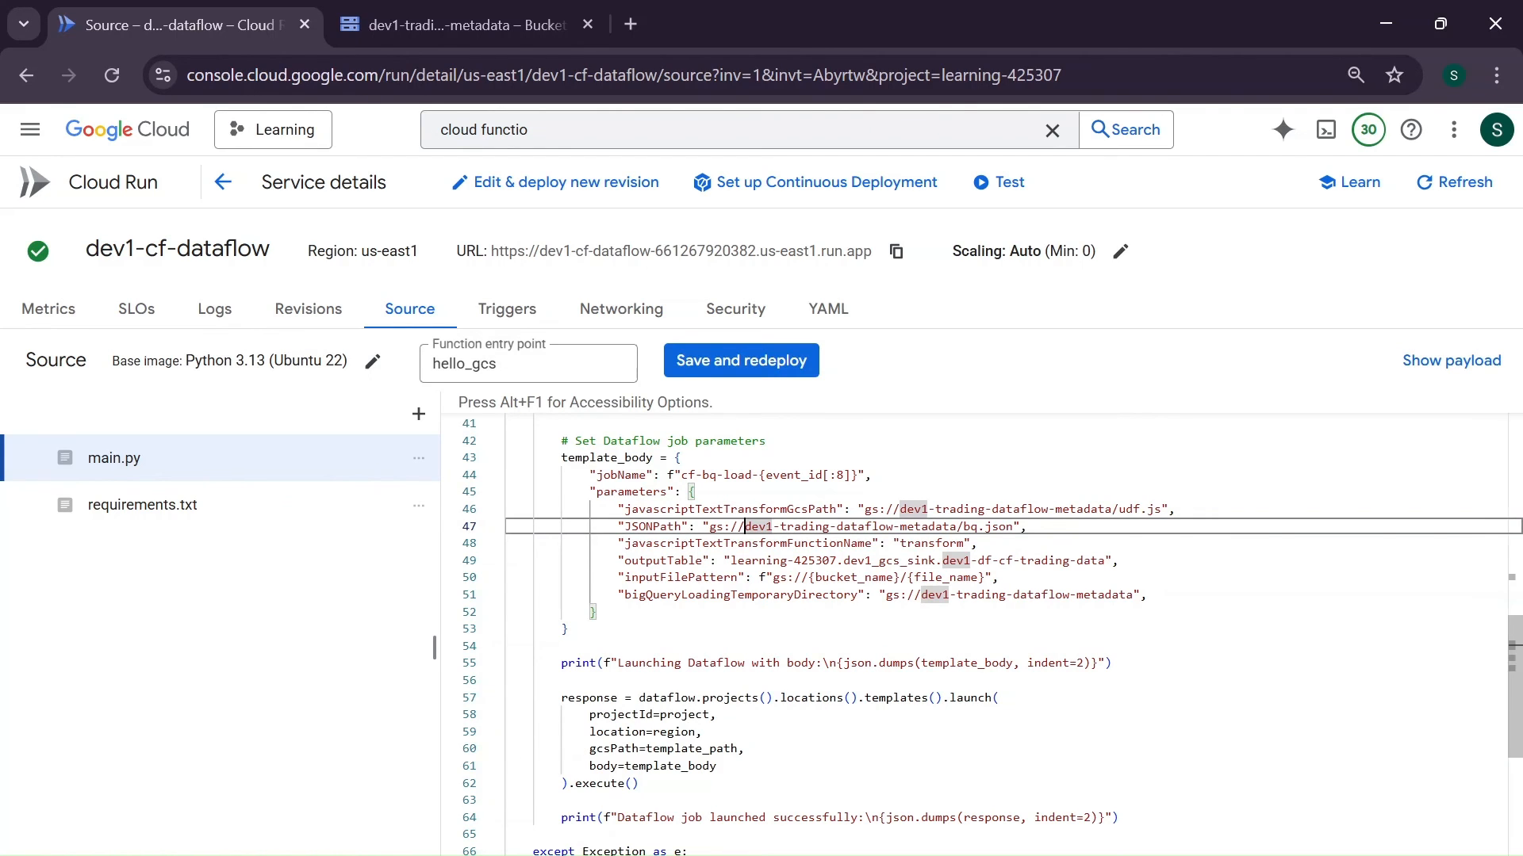
- Examine the Dataflow template launch call, its arguments and the import statements in main.py
{"action": "scroll", "coordinate": [991, 635], "scroll_direction": "down", "scroll_amount": 1}
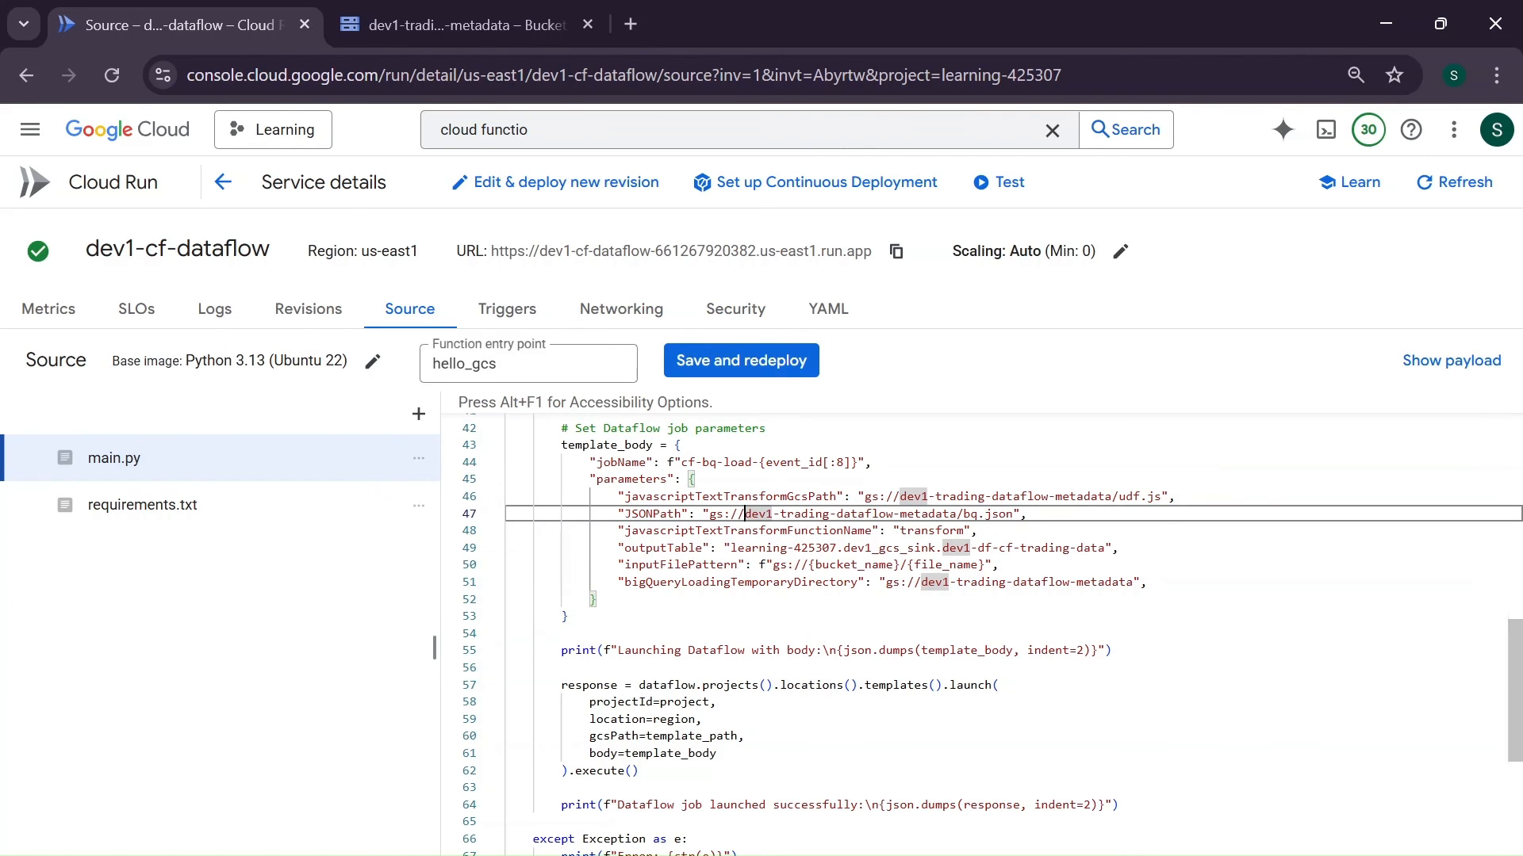
{"action": "scroll", "coordinate": [991, 634], "scroll_direction": "down", "scroll_amount": 3}
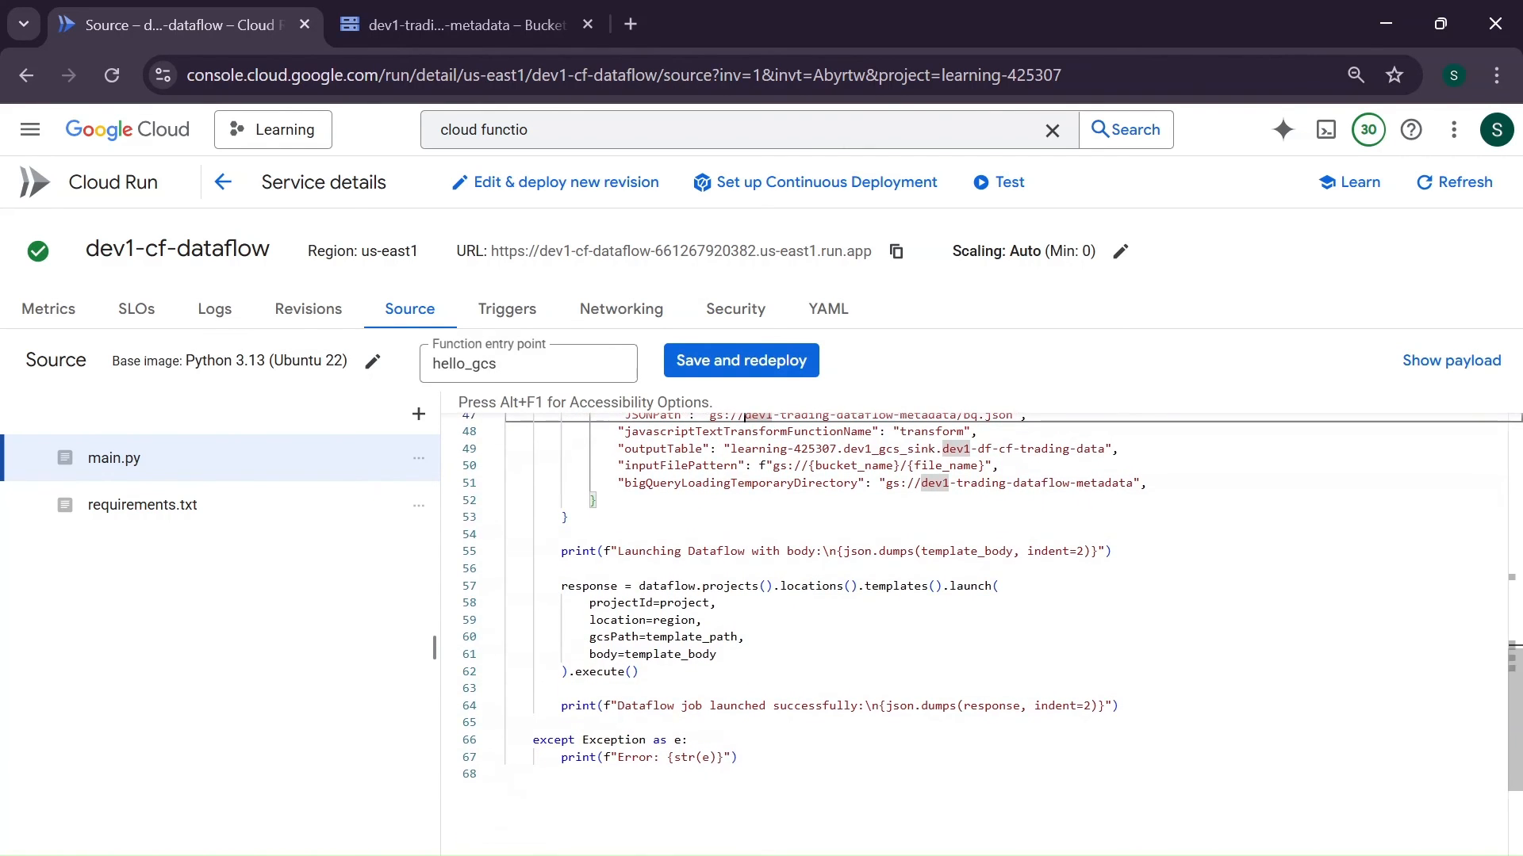
{"action": "double_click", "coordinate": [666, 585]}
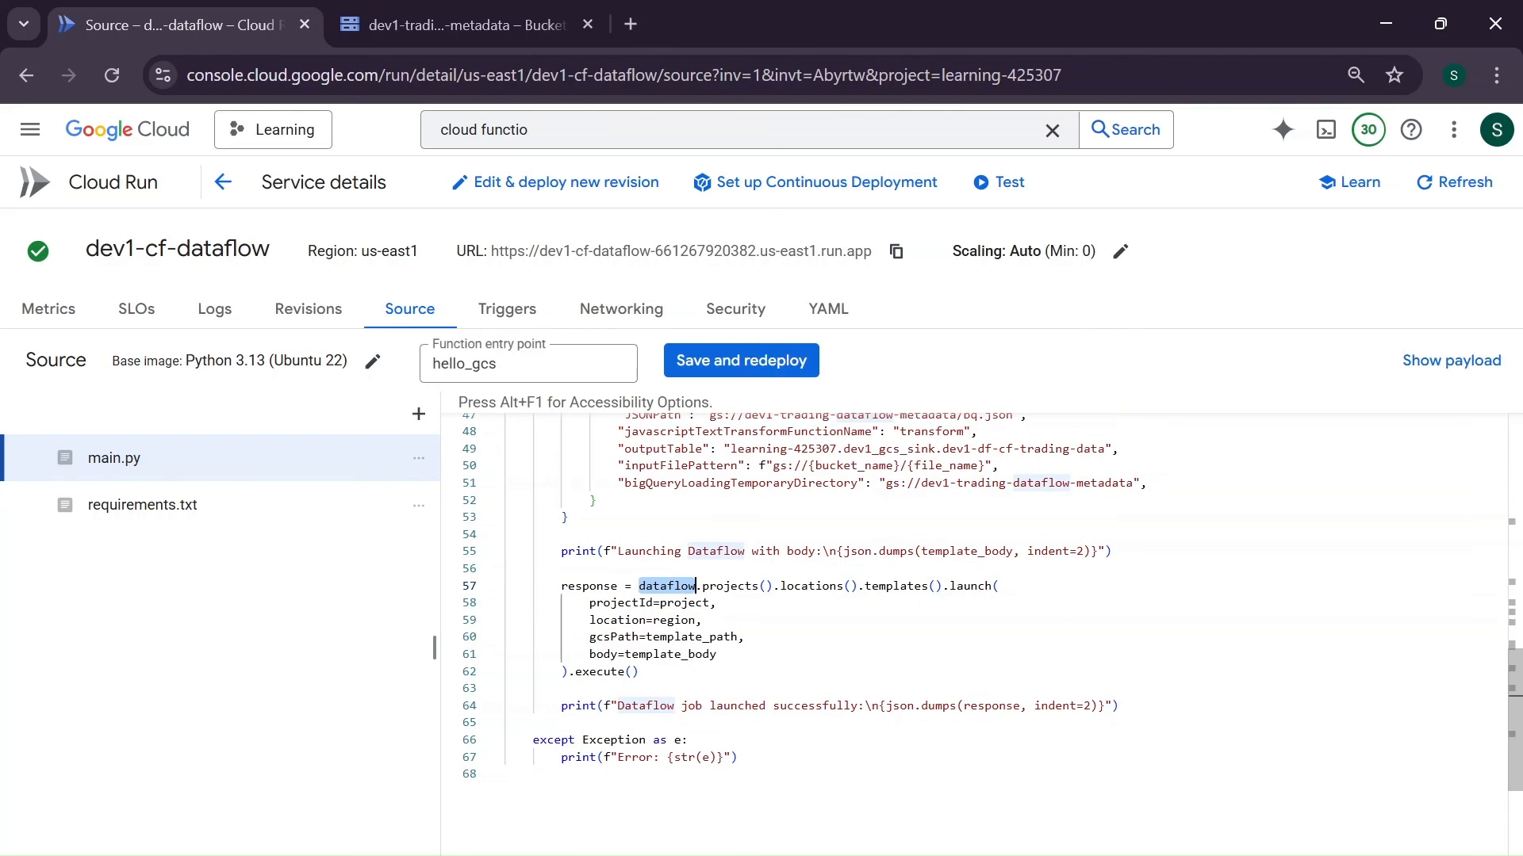
{"action": "left_click", "coordinate": [1002, 586]}
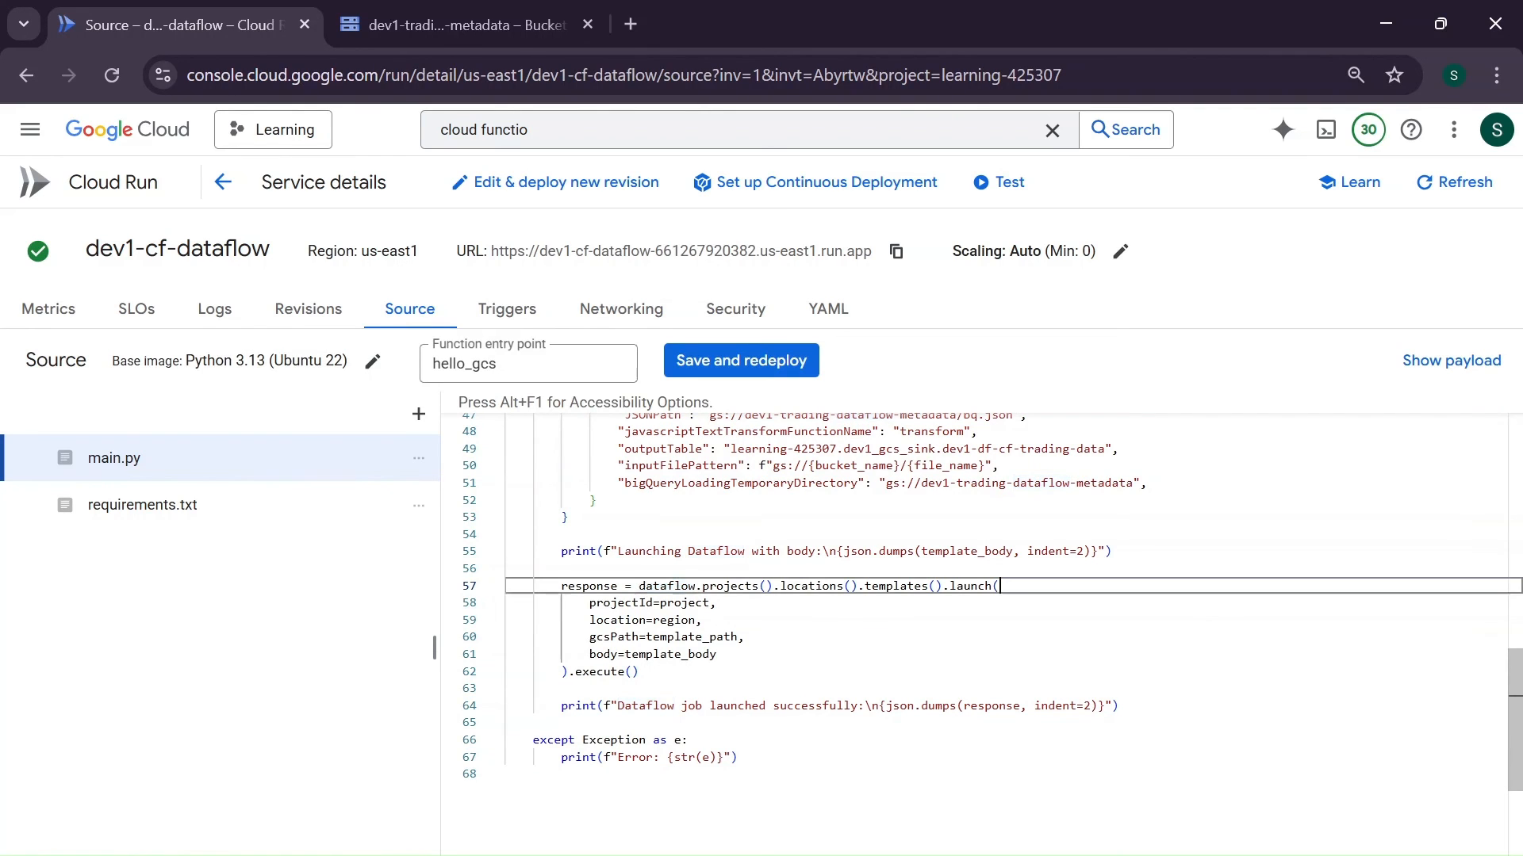
{"action": "left_click", "coordinate": [568, 671]}
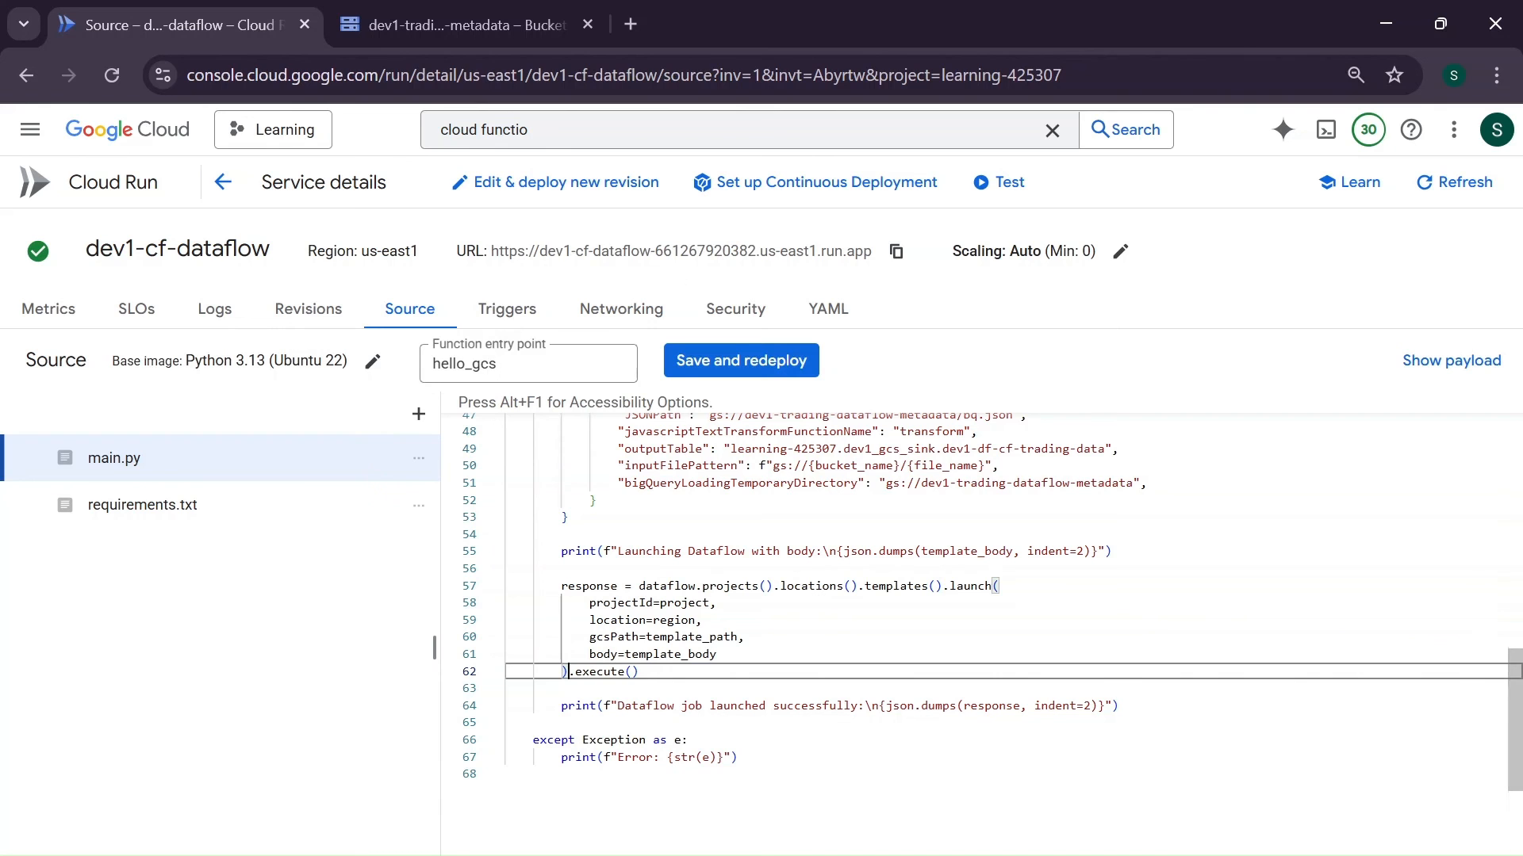
{"action": "scroll", "coordinate": [984, 603], "scroll_direction": "down", "scroll_amount": 1}
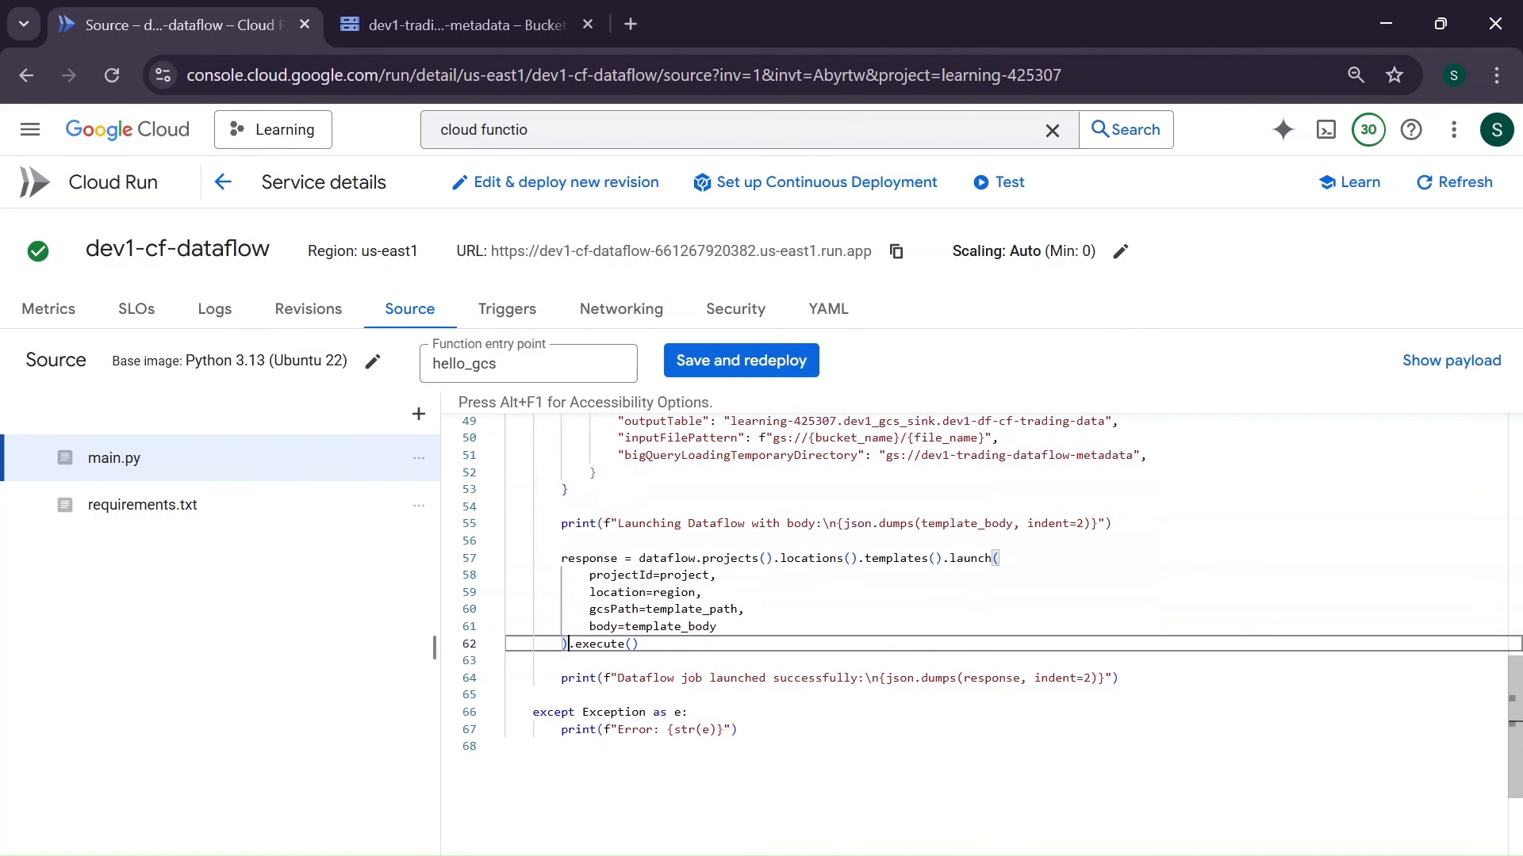
{"action": "scroll", "coordinate": [983, 626], "scroll_direction": "up", "scroll_amount": 8}
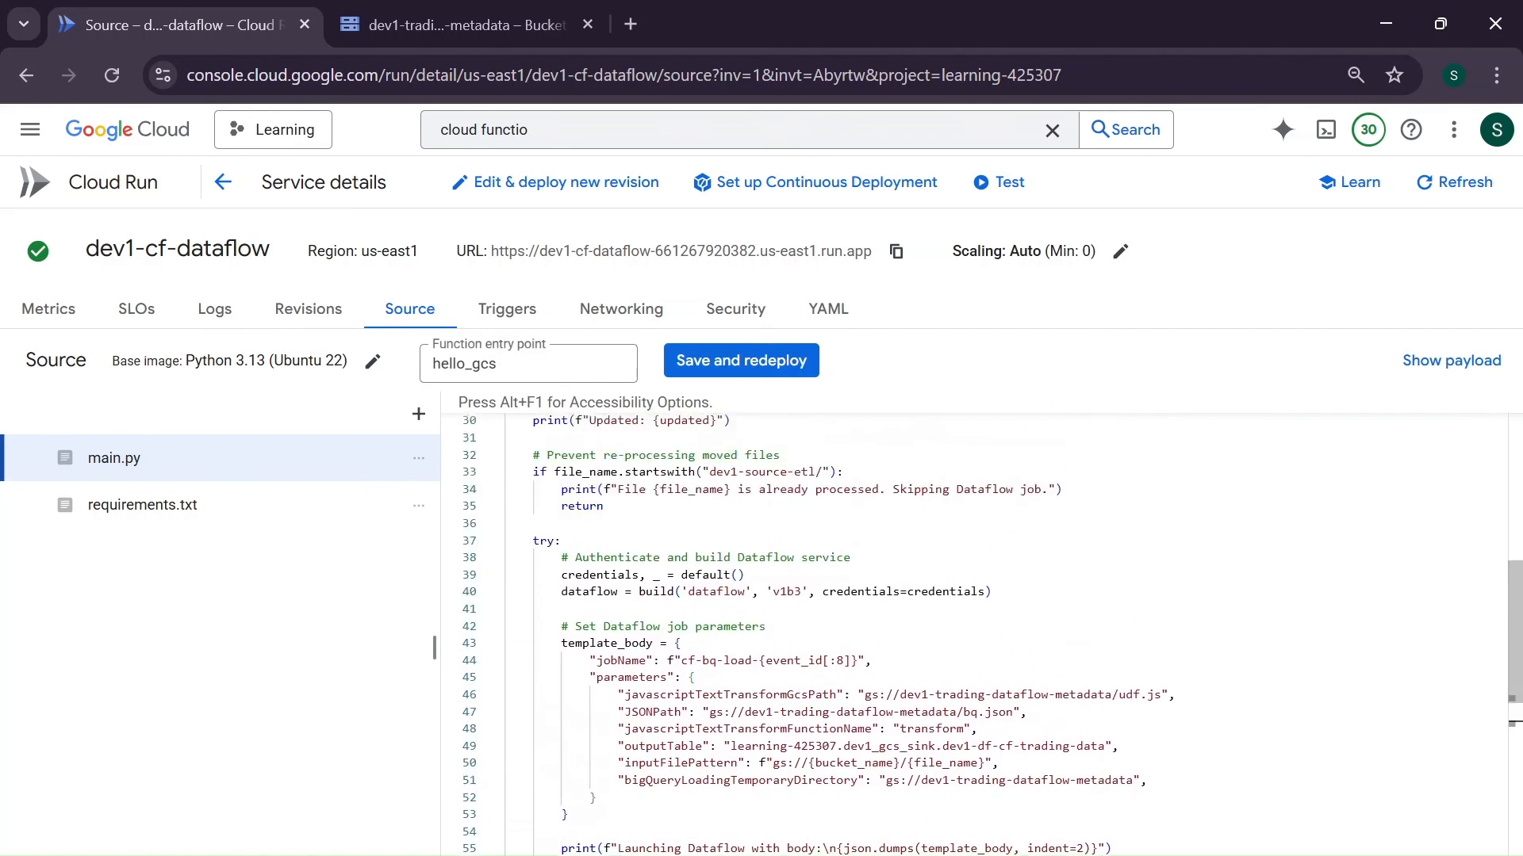
{"action": "scroll", "coordinate": [983, 626], "scroll_direction": "up", "scroll_amount": 7}
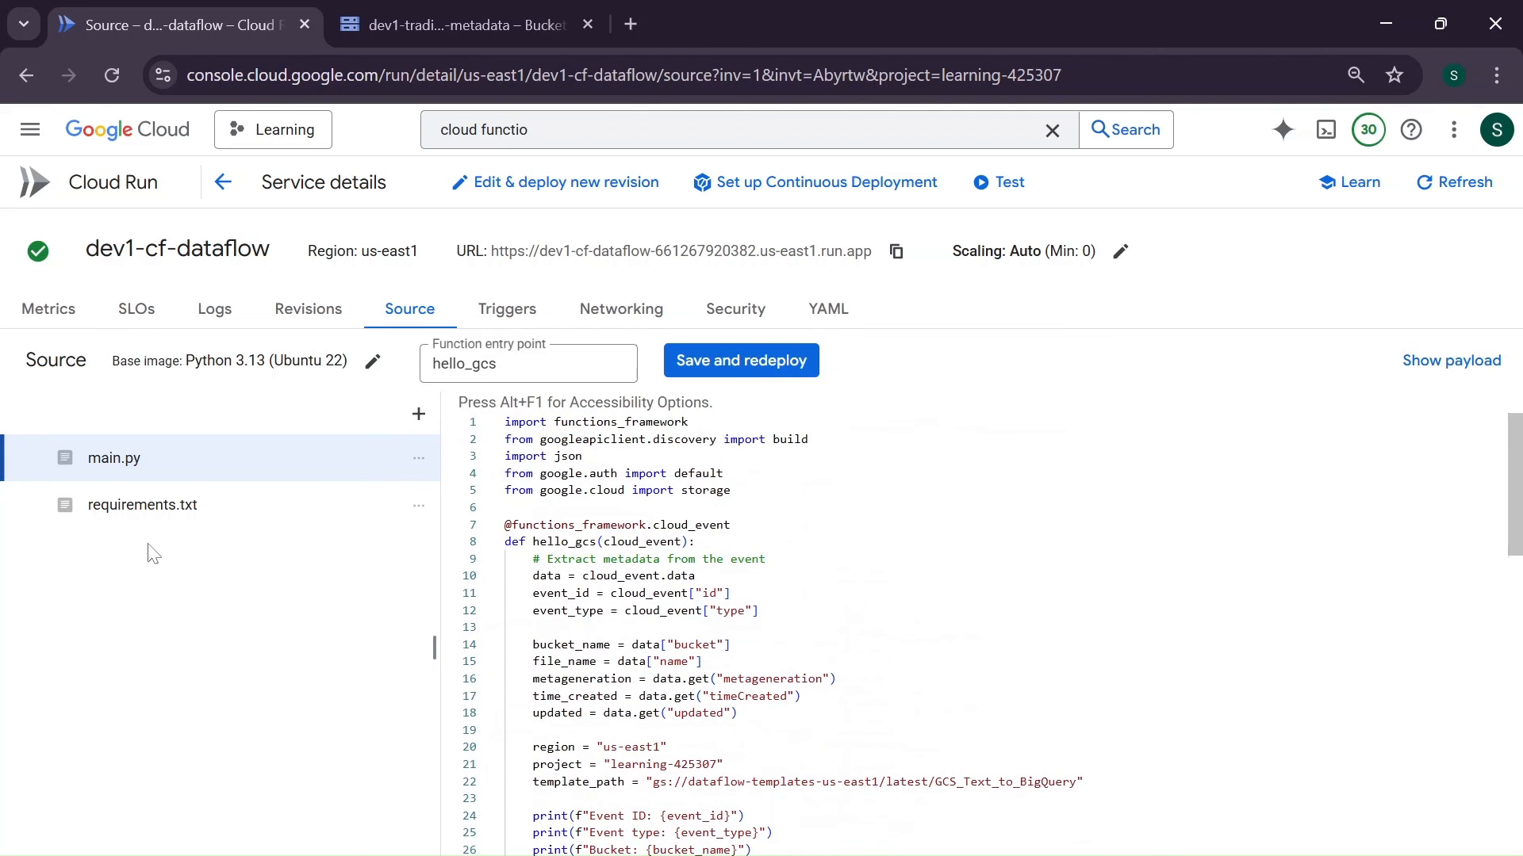
{"action": "left_click", "coordinate": [732, 490]}
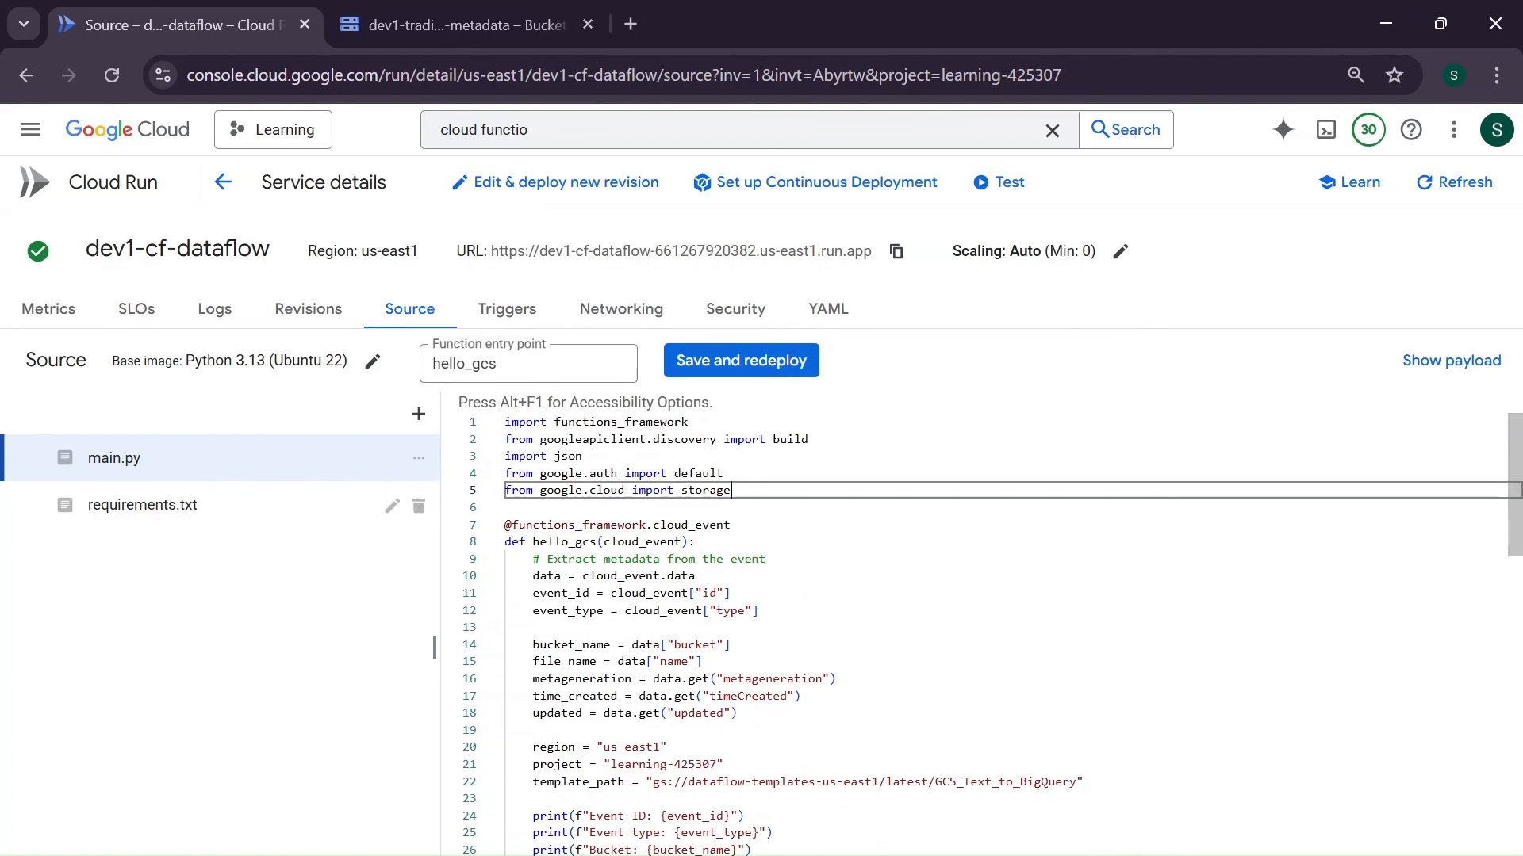
- Open the function's requirements.txt, then switch to VS Code and copy the full contents of the local requirements.txt
{"action": "left_click", "coordinate": [176, 513]}
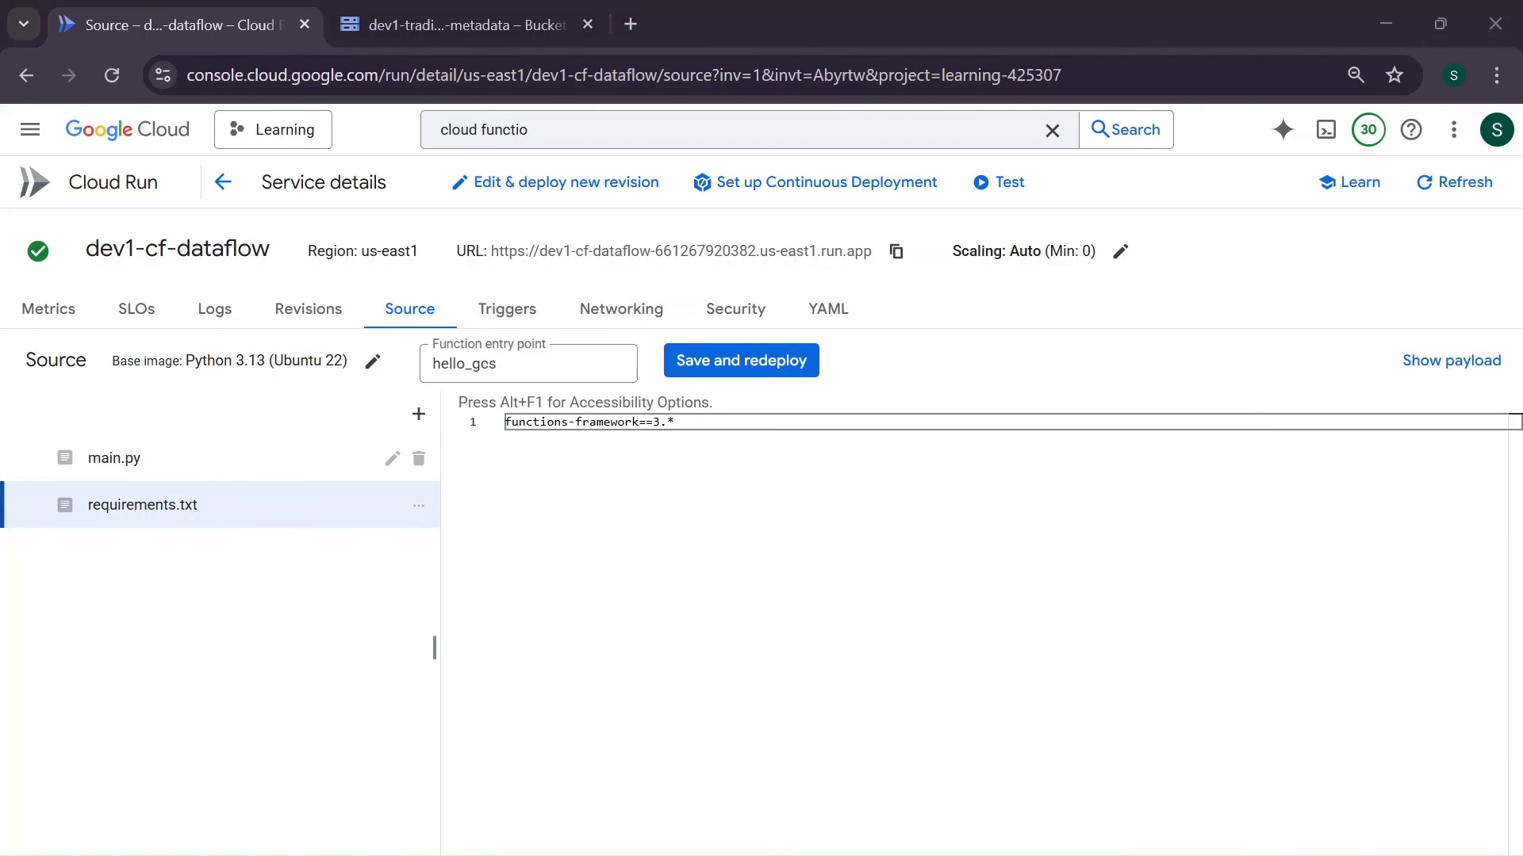
{"action": "key", "text": "alt+Tab"}
{"action": "left_click", "coordinate": [17, 71]}
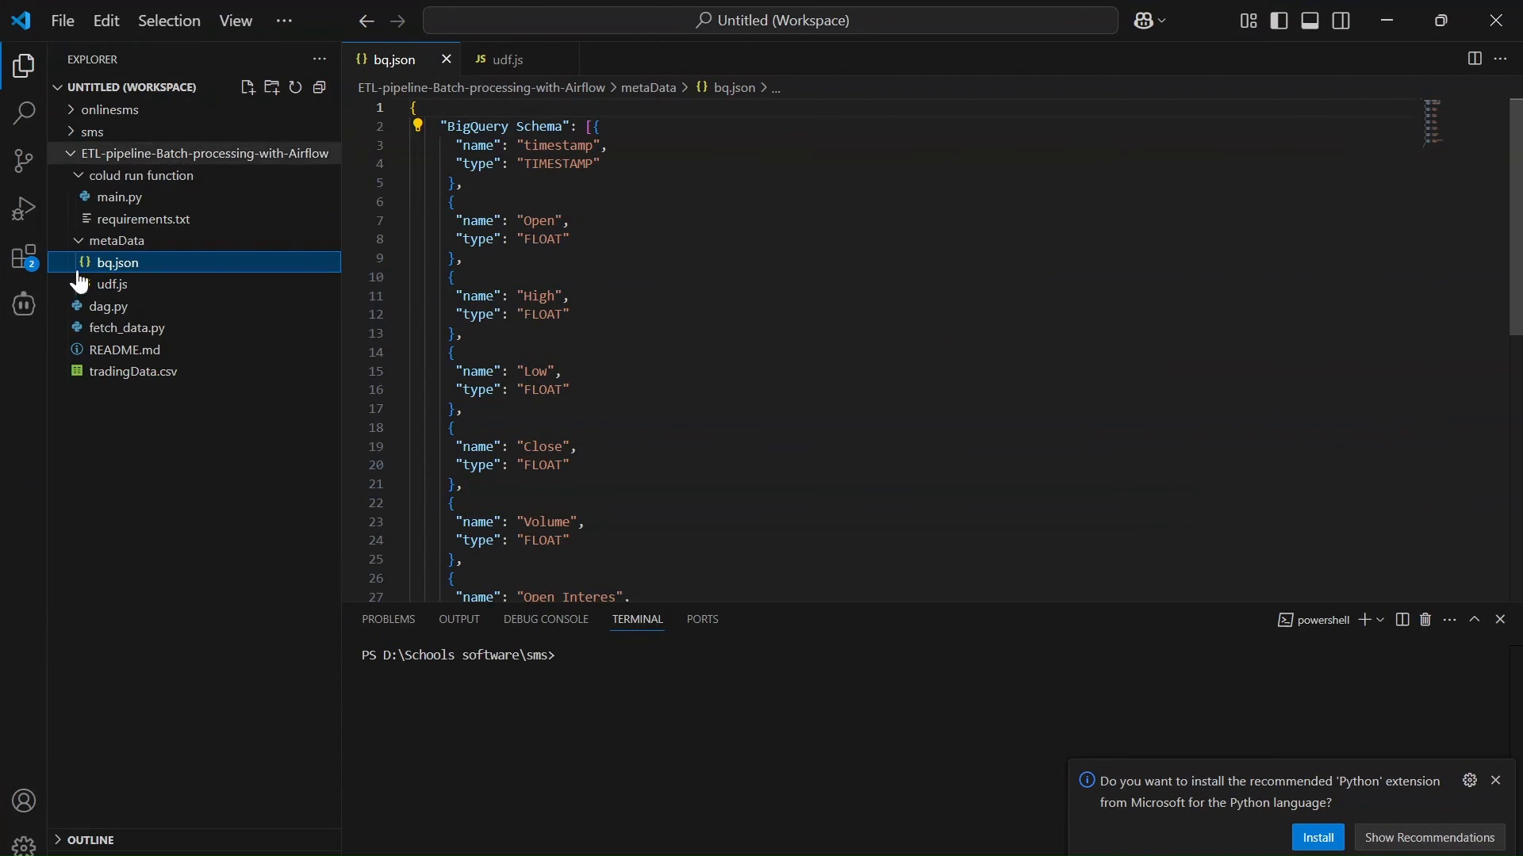
{"action": "left_click", "coordinate": [163, 219]}
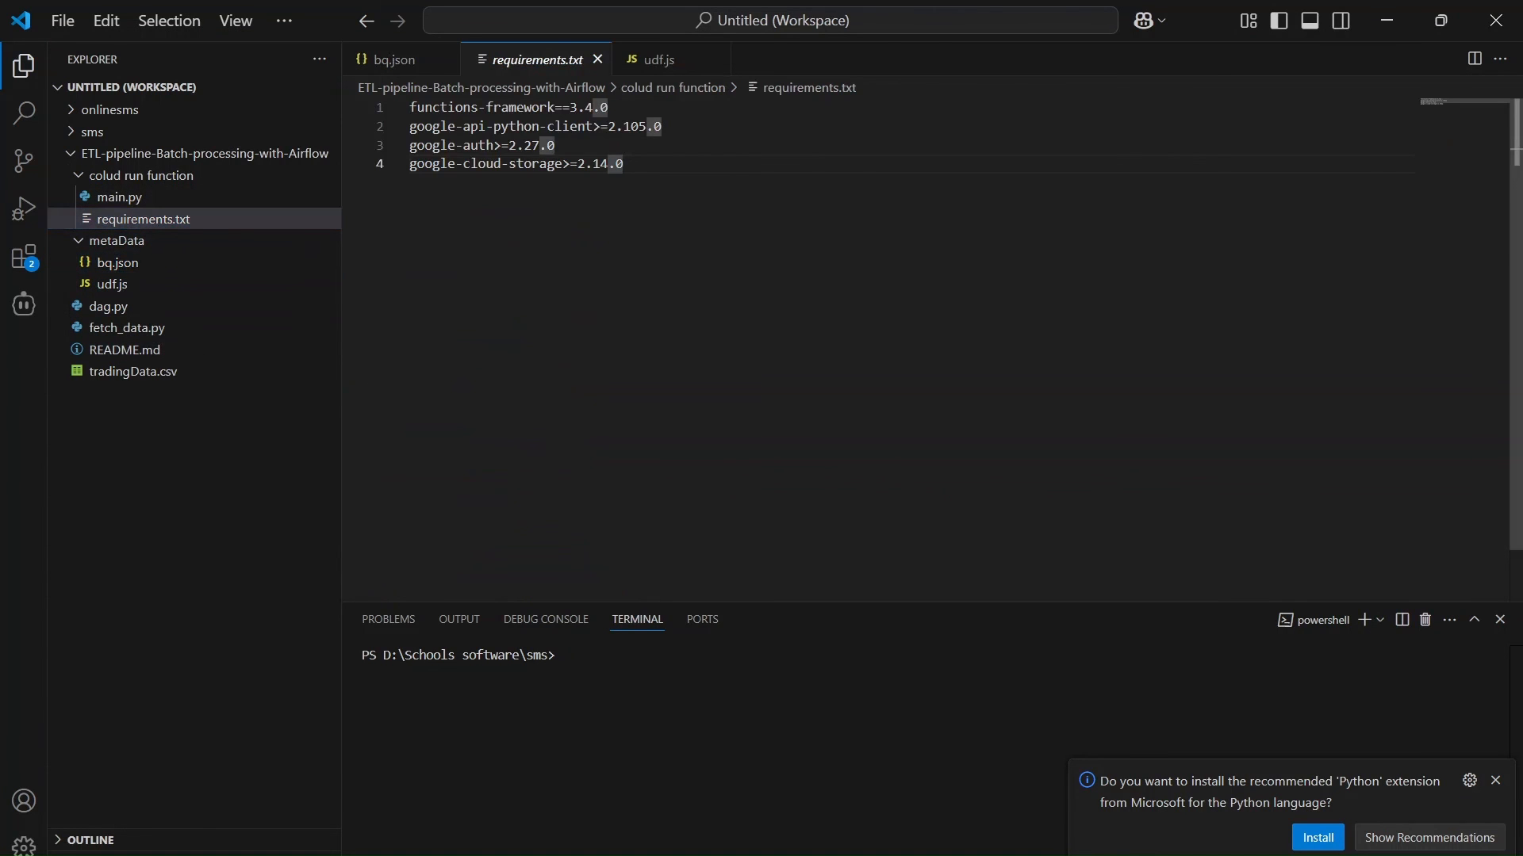
{"action": "left_click", "coordinate": [24, 67]}
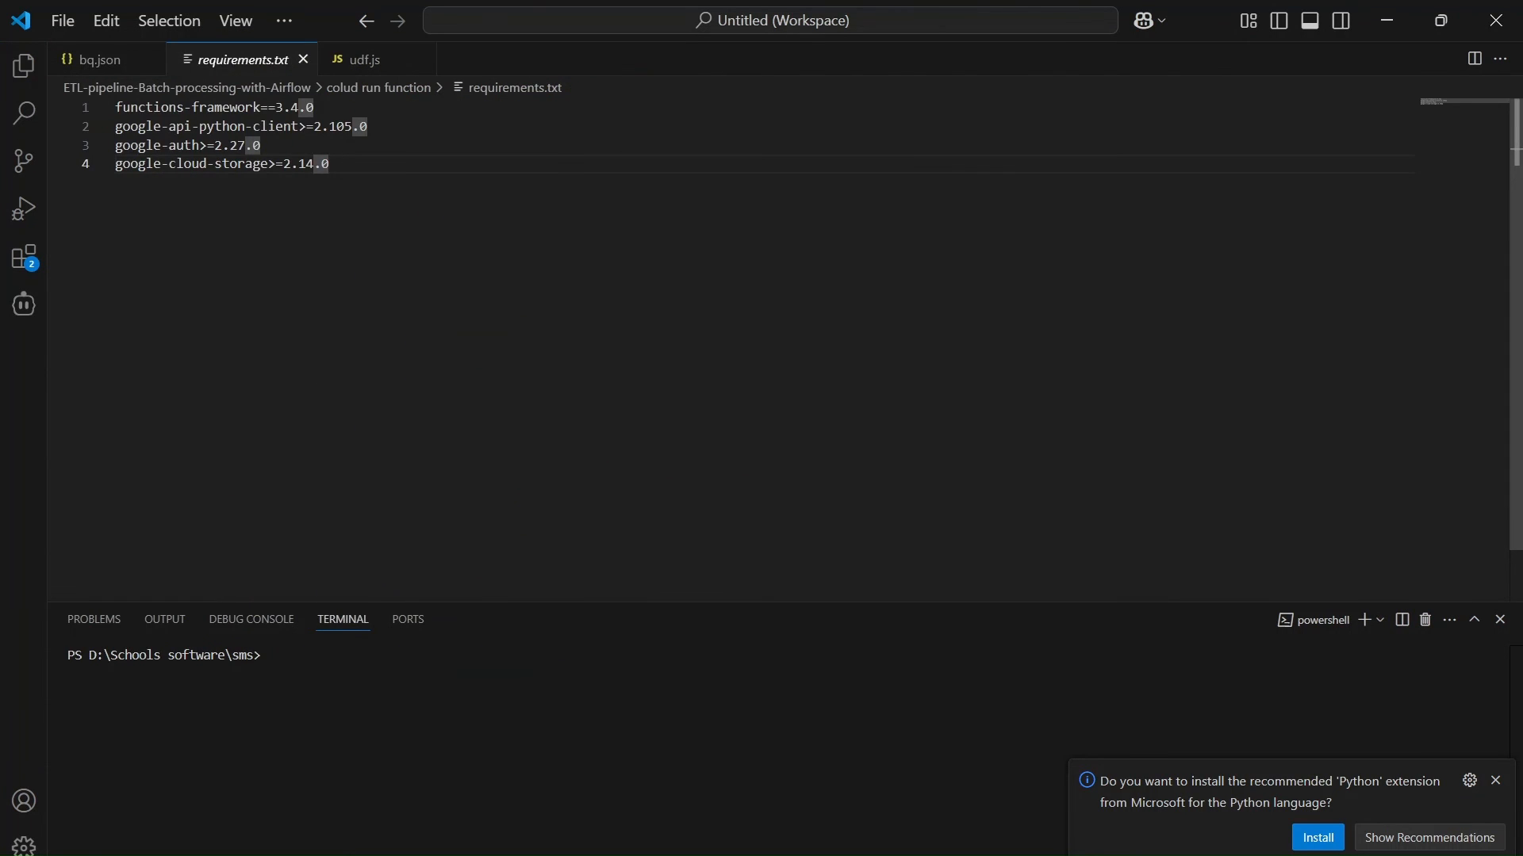
{"action": "key", "text": "ctrl+a"}
{"action": "key", "text": "ctrl+c"}
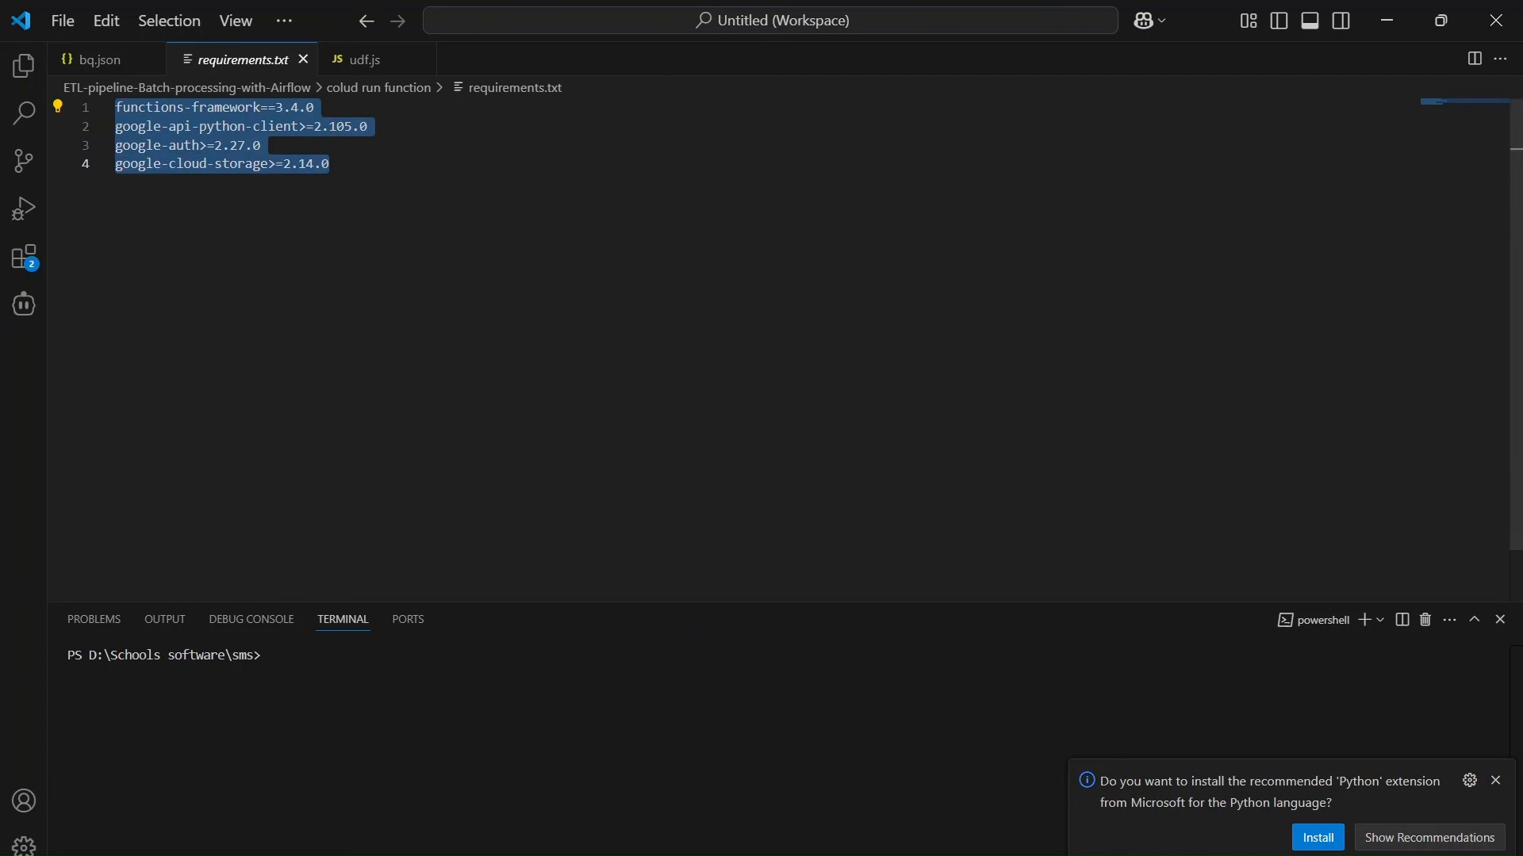
{"action": "mouse_move", "coordinate": [767, 855]}
- Back in Cloud Run, replace the requirements.txt contents with functions-framework==3.4.0, google-api-python-client>=2.105.0, google-auth>=2.27.0 and google-cloud-storage>=2.14.0, and redeploy the function
{"action": "left_click", "coordinate": [767, 793]}
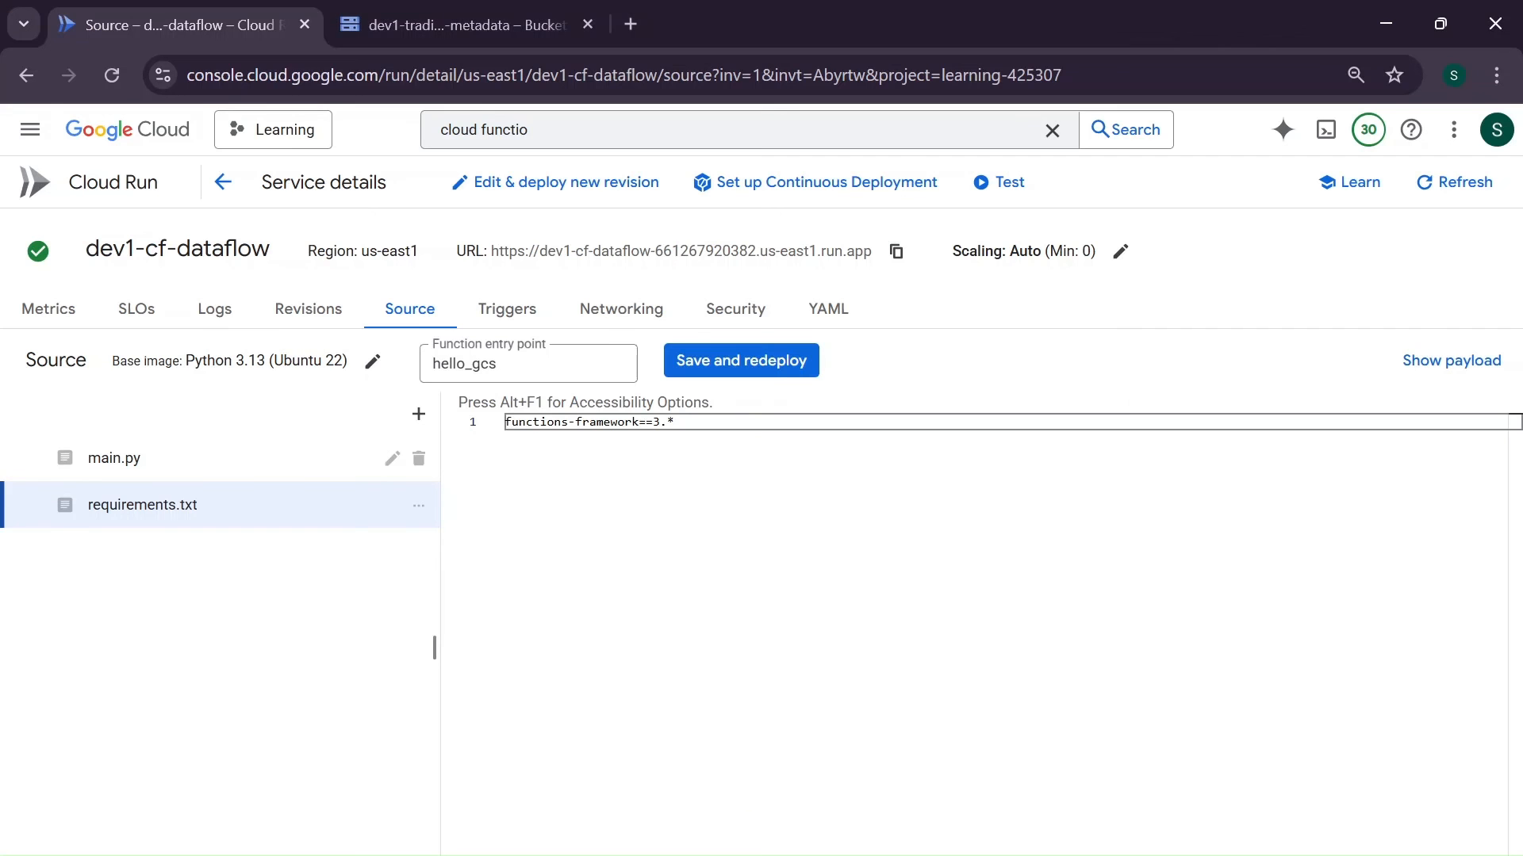
{"action": "key", "text": "ctrl+a"}
{"action": "key", "text": "ctrl+v"}
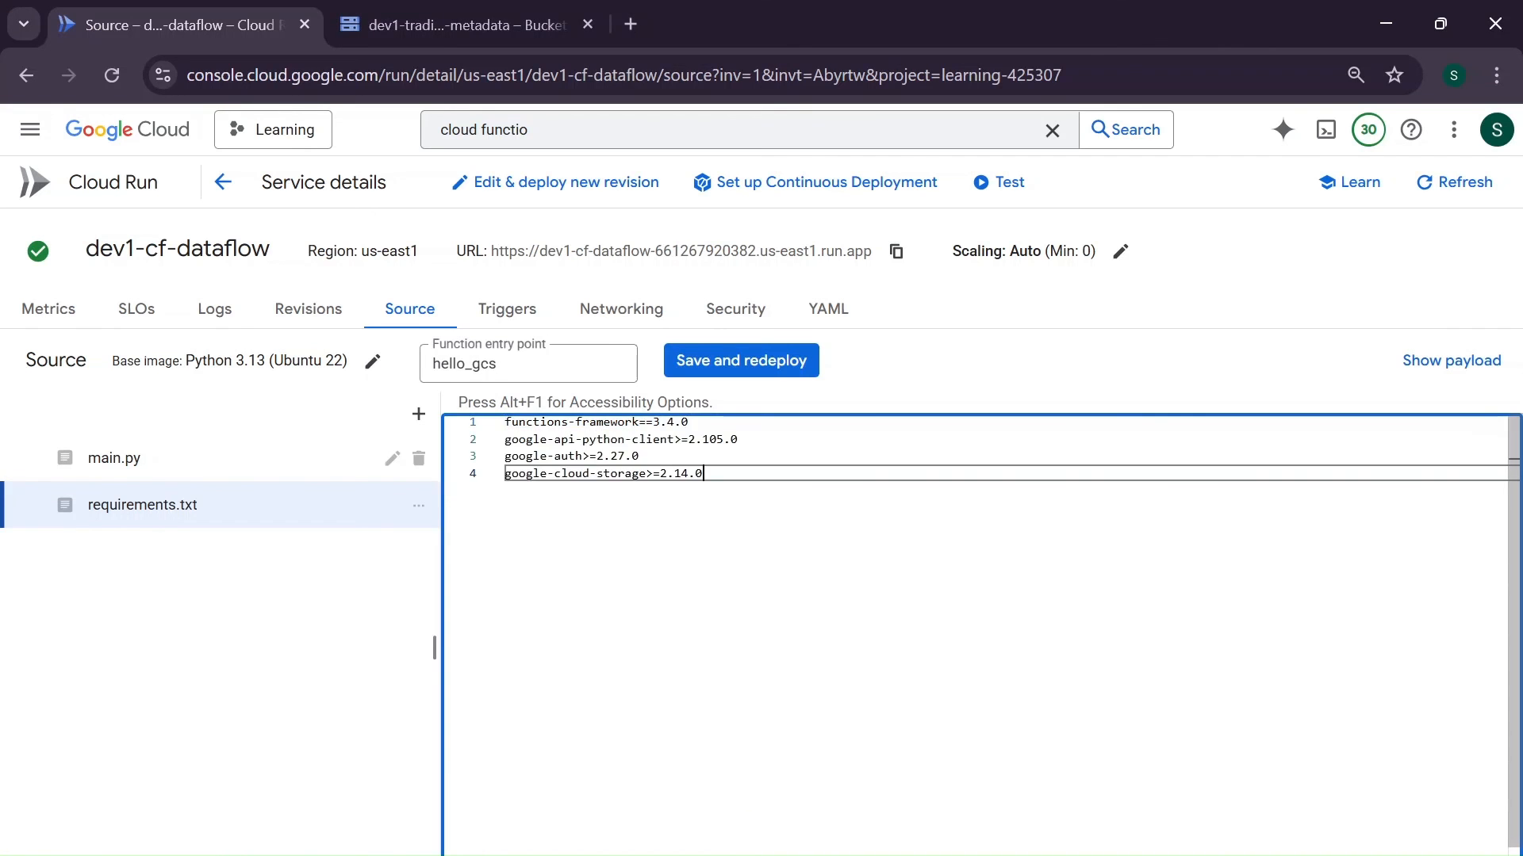
{"action": "left_click", "coordinate": [737, 369]}
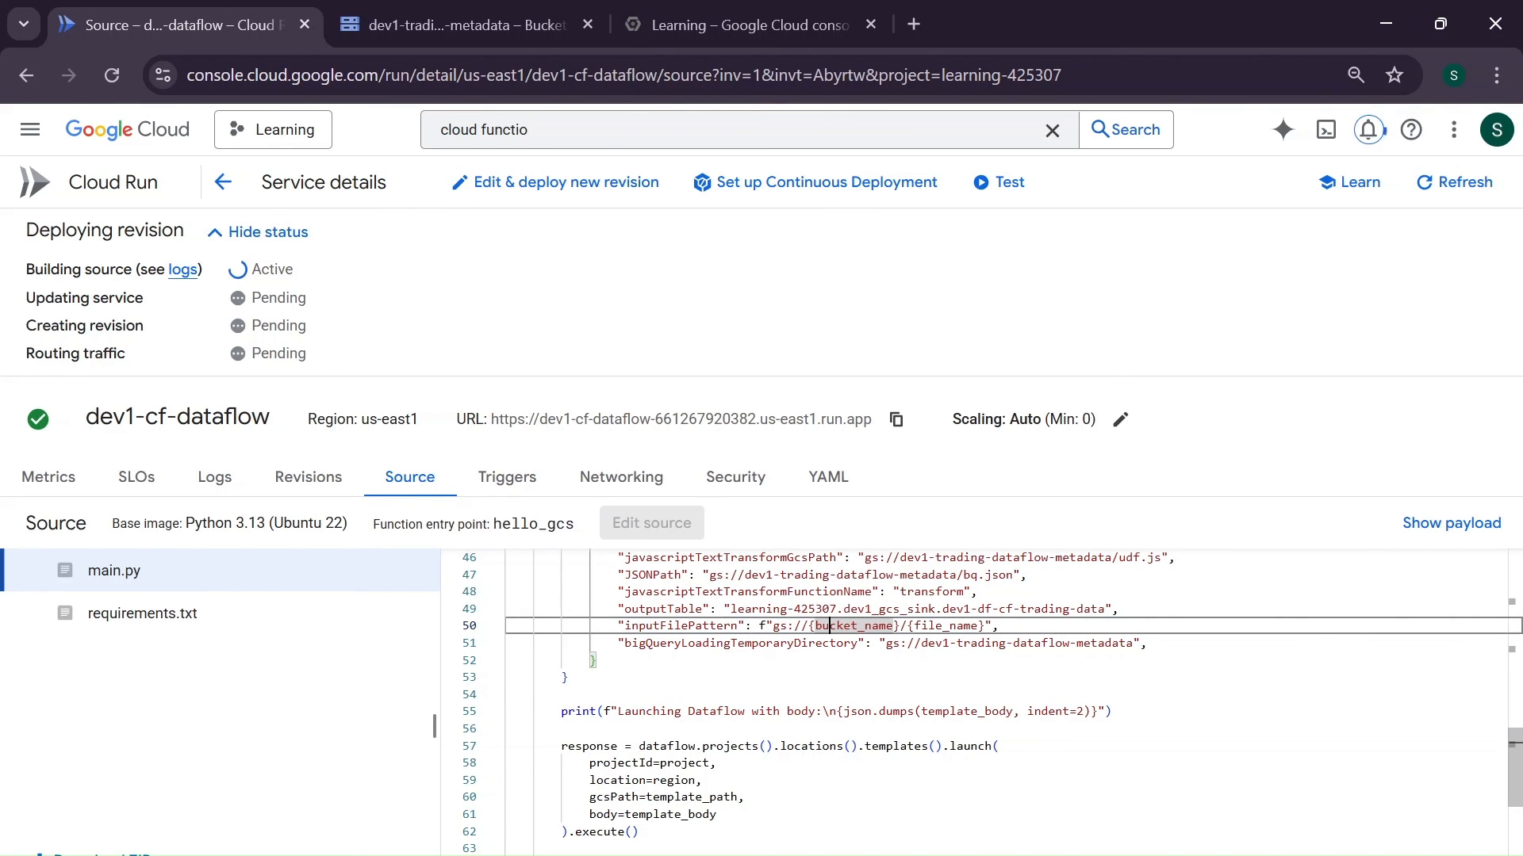
- Copy the dataset name dev1_gcs_sink from the outputTable parameter in main.py and open BigQuery in the other console tab
{"action": "left_click", "coordinate": [845, 610]}
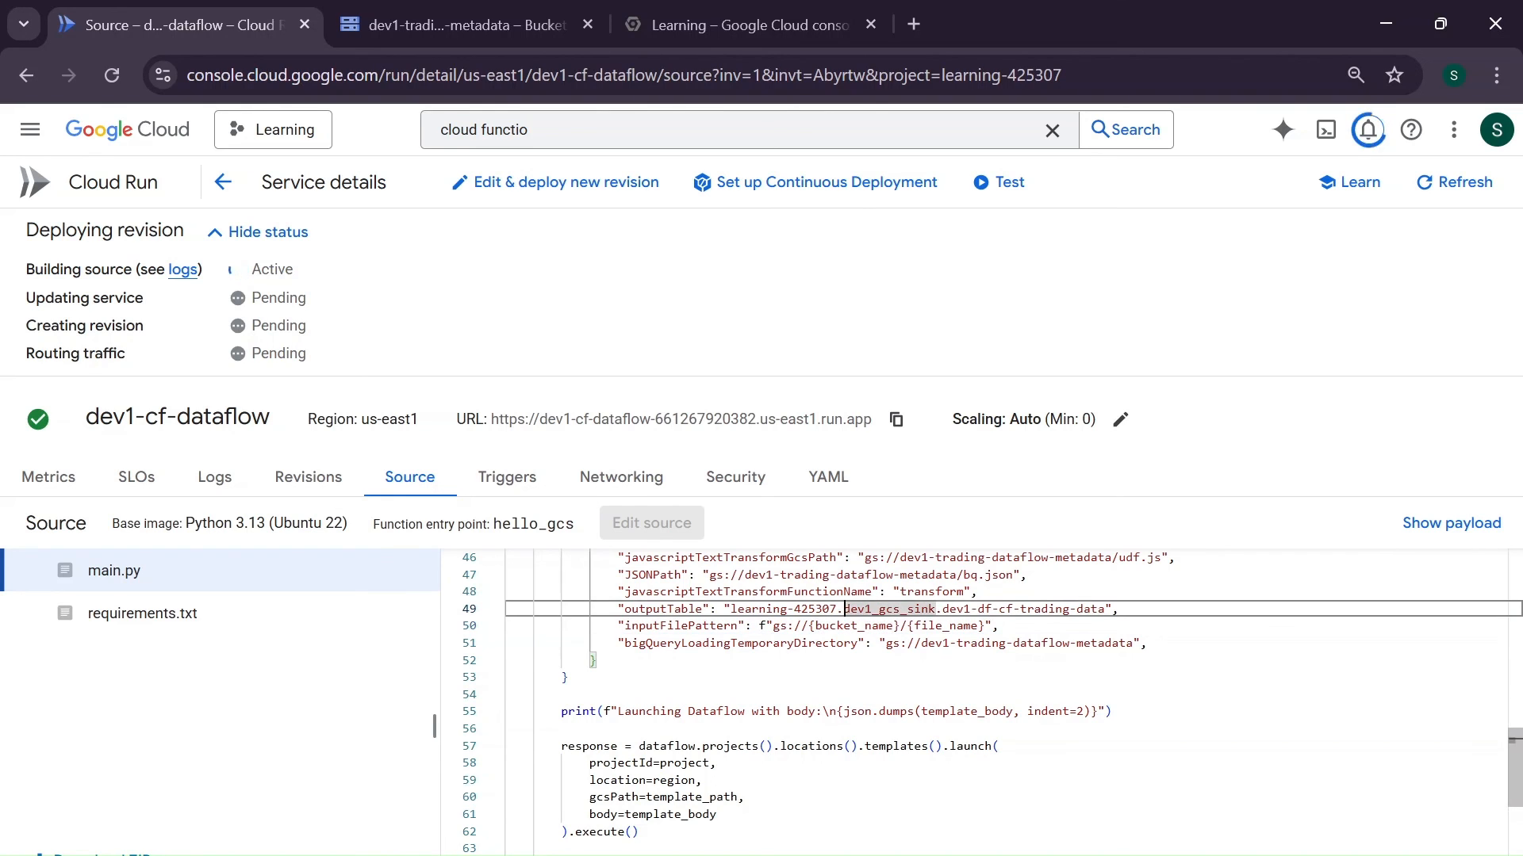
{"action": "key", "text": "shift+Right"}
{"action": "key", "text": "shift+Right"}
{"action": "key", "text": "shift+Right"}
{"action": "key", "text": "shift+Right"}
{"action": "key", "text": "shift+Right"}
{"action": "key", "text": "shift+Right"}
{"action": "key", "text": "shift+Right"}
{"action": "key", "text": "shift+Right"}
{"action": "key", "text": "shift+Right"}
{"action": "key", "text": "shift+Right"}
{"action": "key", "text": "shift+Right"}
{"action": "key", "text": "shift+Right"}
{"action": "key", "text": "shift+Right"}
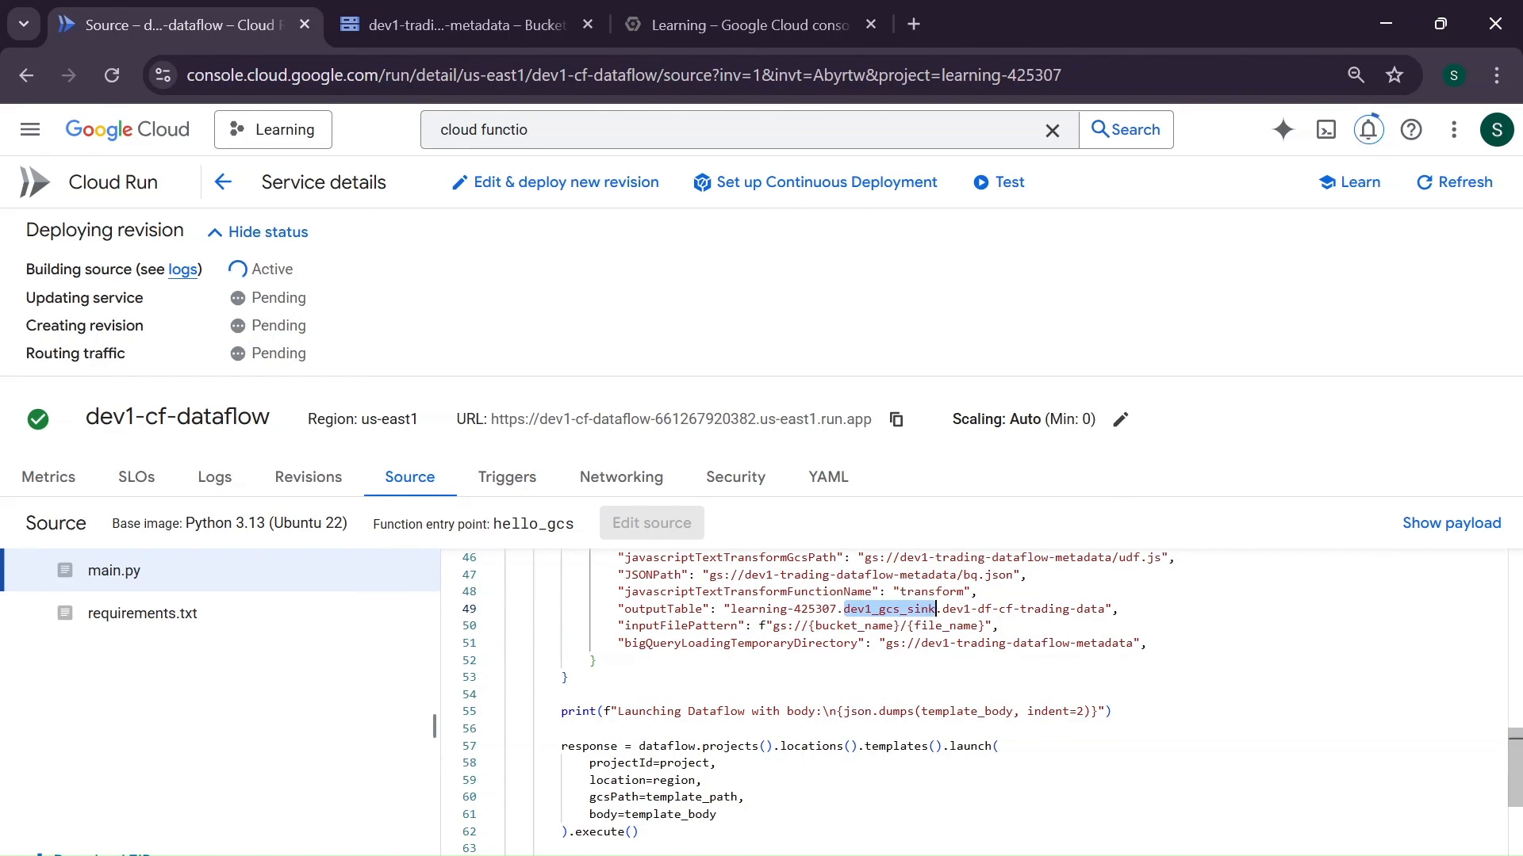
{"action": "key", "text": "ctrl+c"}
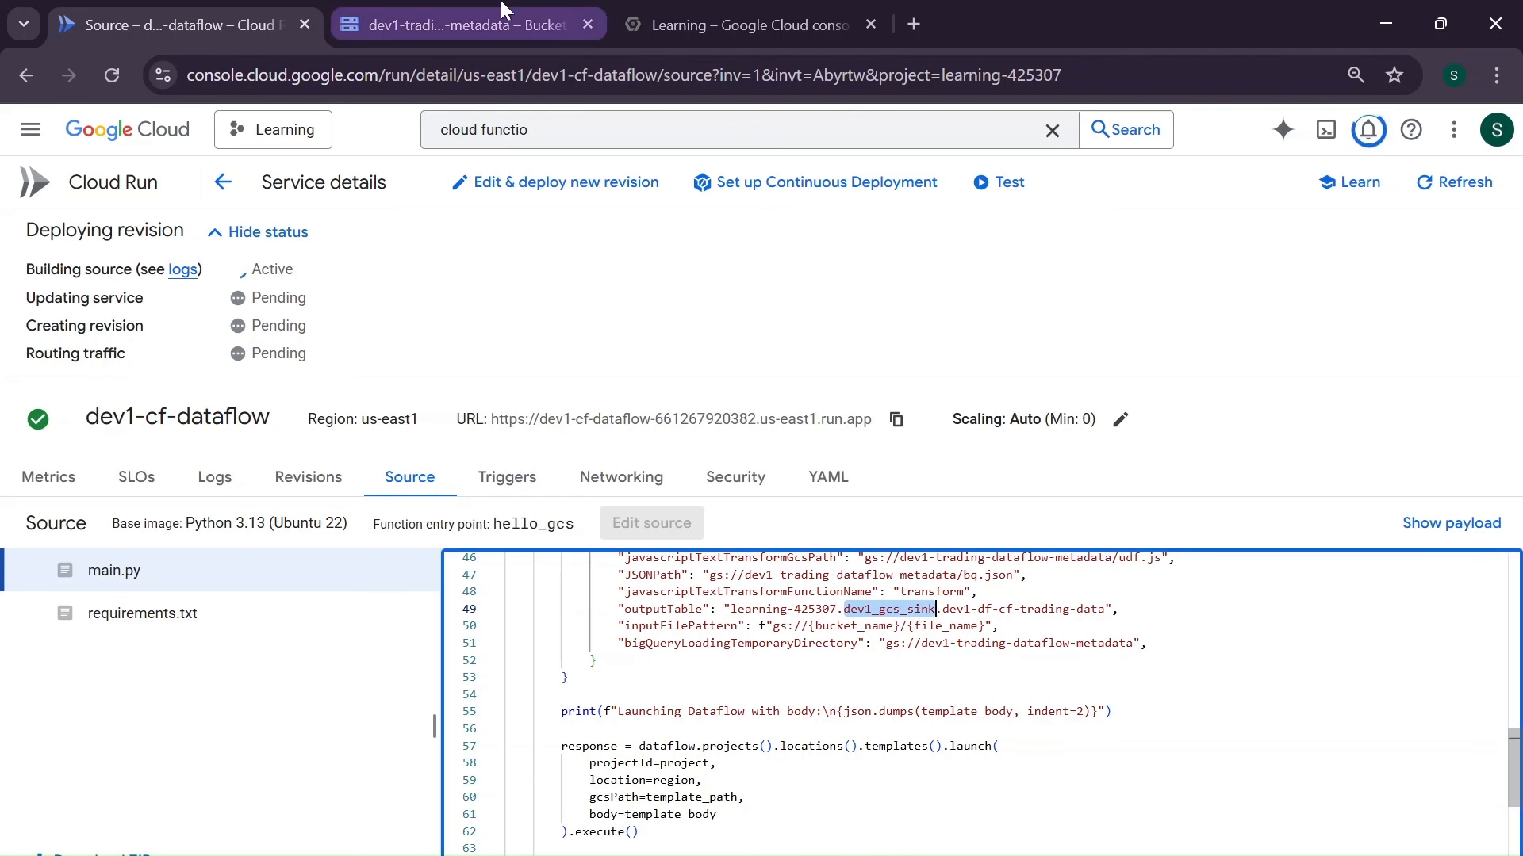
{"action": "left_click", "coordinate": [697, 11]}
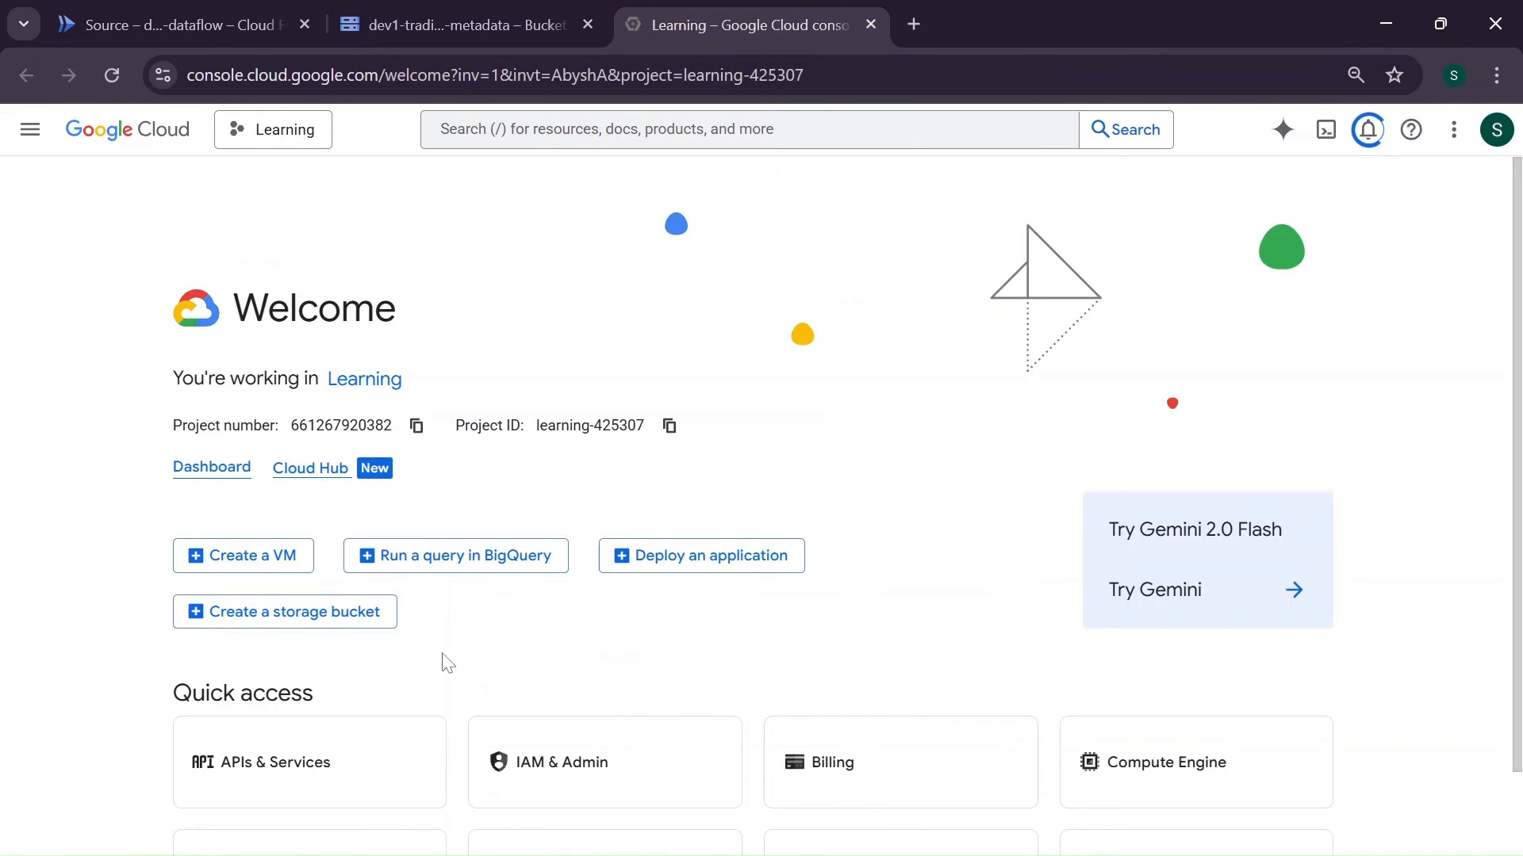
{"action": "scroll", "coordinate": [441, 660], "scroll_direction": "down", "scroll_amount": 2}
{"action": "left_click", "coordinate": [583, 739]}
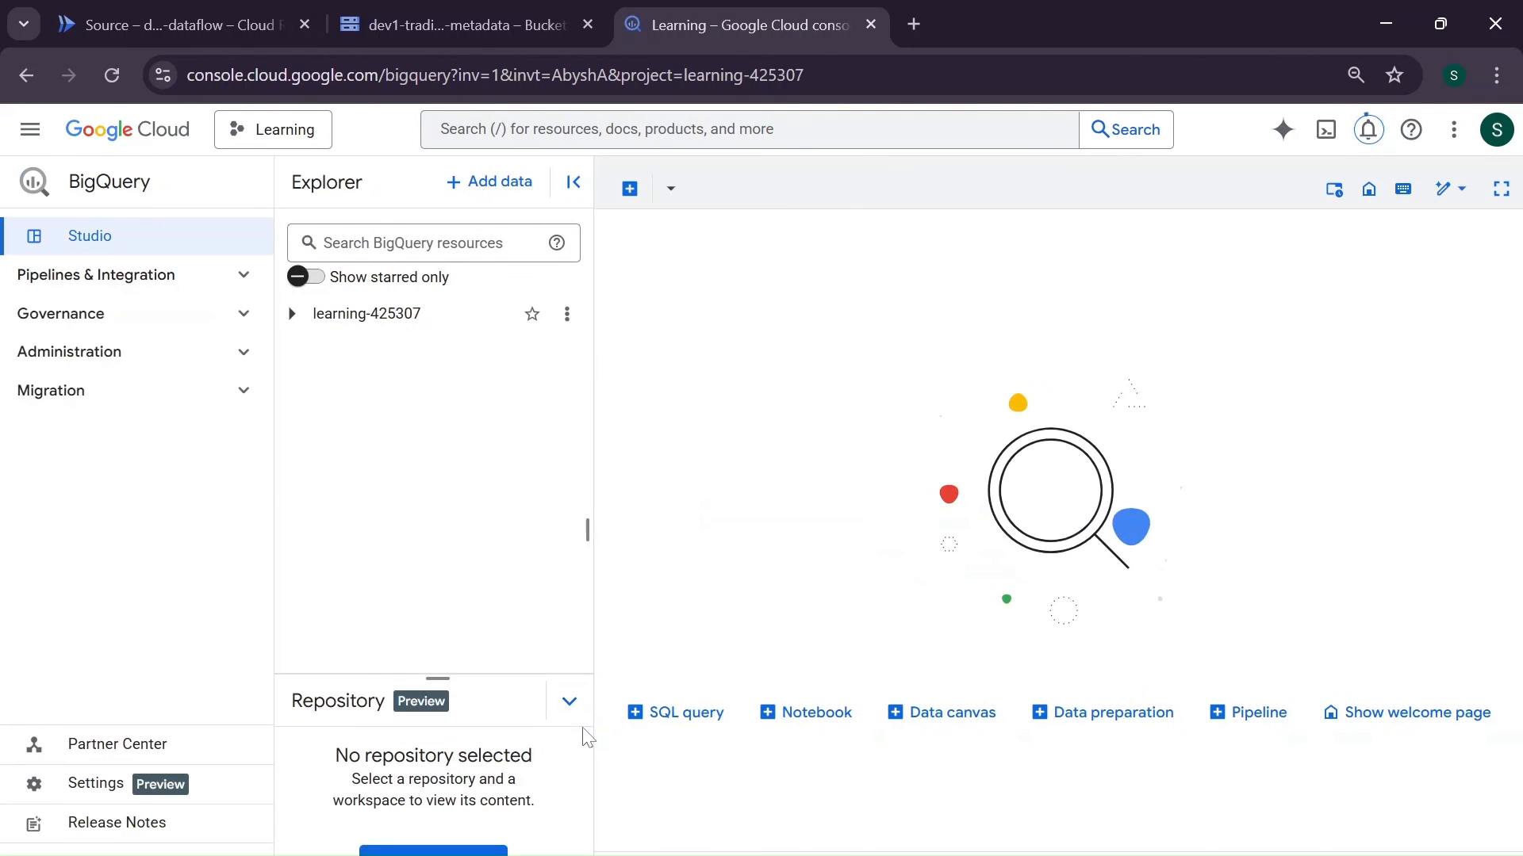
- Start a new dataset in project learning-425307 with the dataset ID dev1_gcs_sink
{"action": "left_click", "coordinate": [295, 321]}
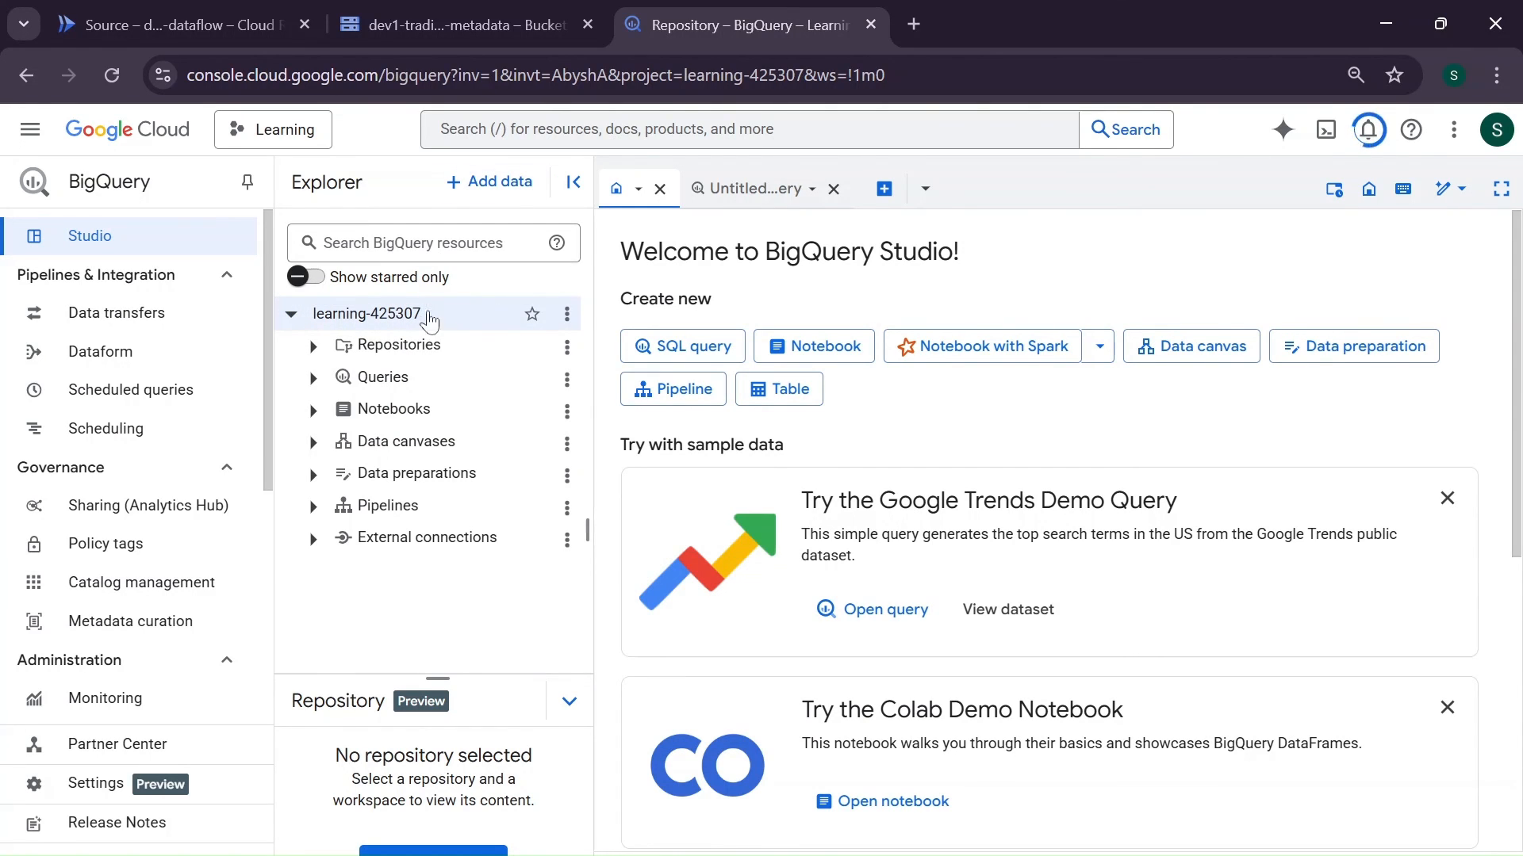
{"action": "left_click", "coordinate": [566, 315]}
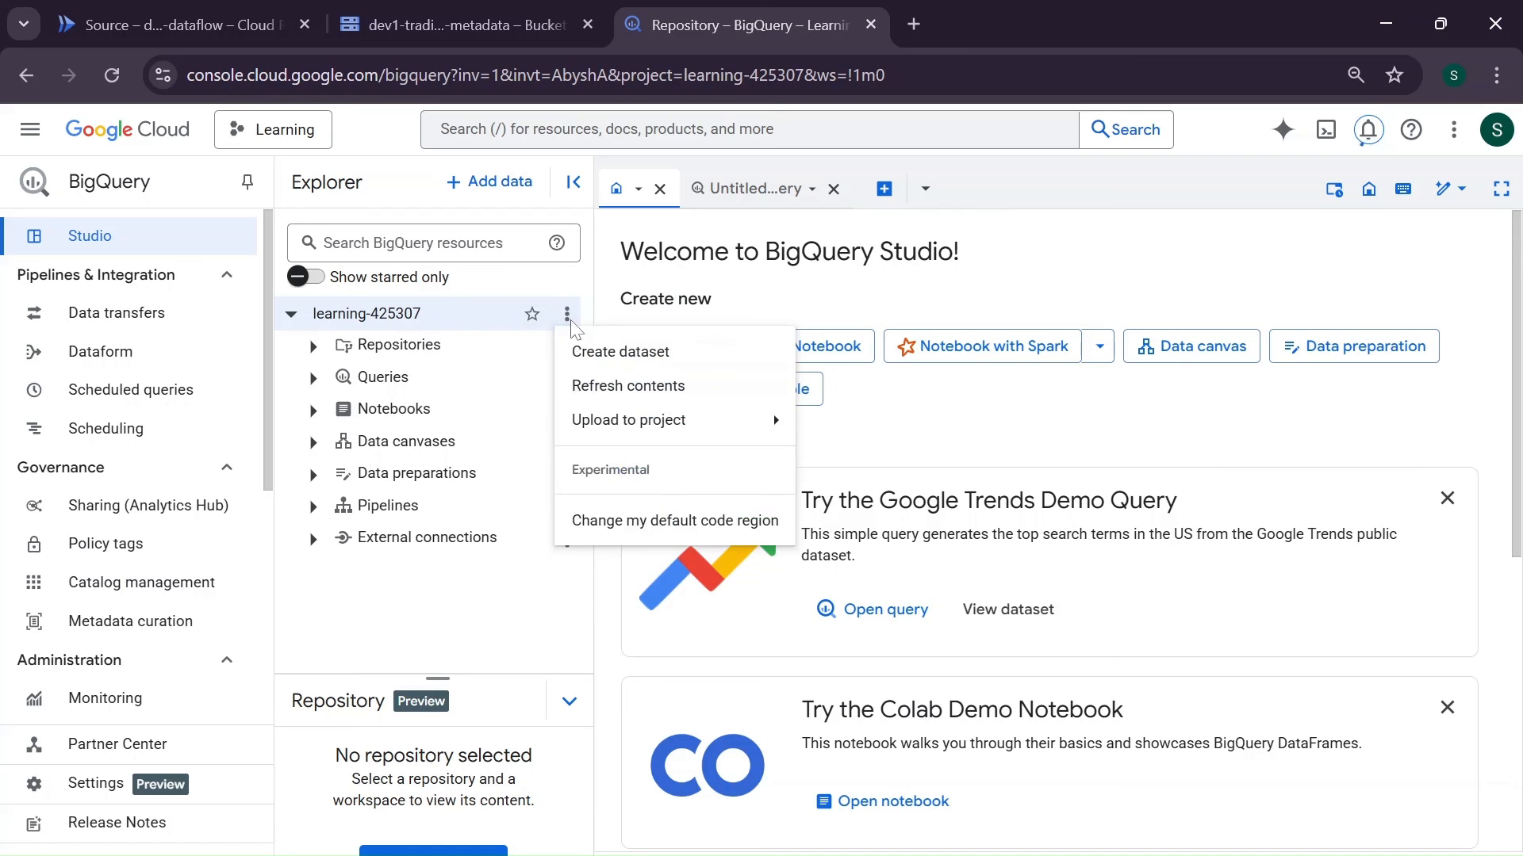
{"action": "left_click", "coordinate": [623, 367]}
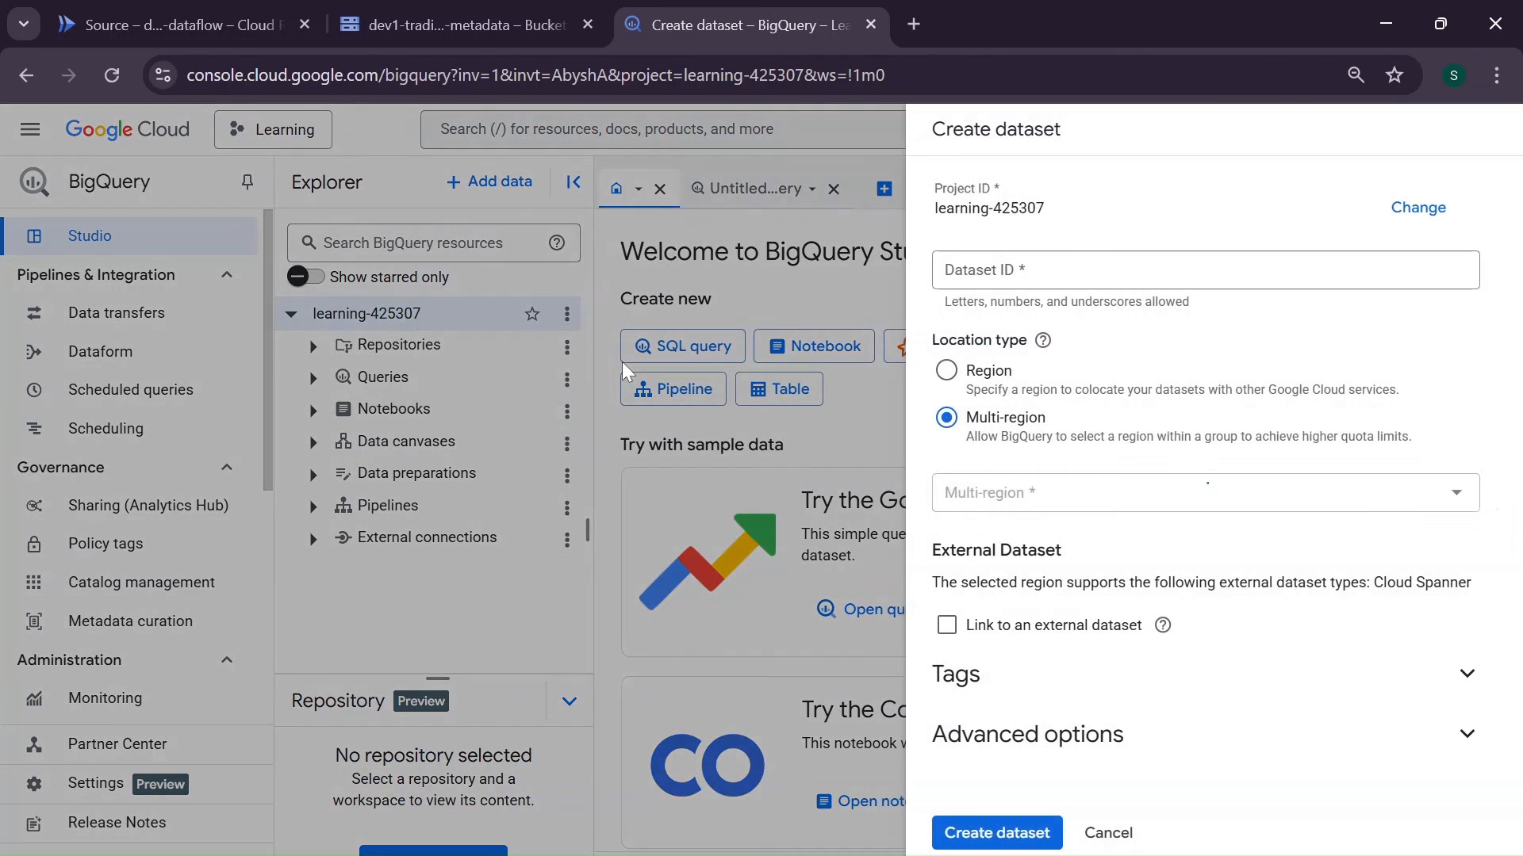
{"action": "type", "text": "dev1_gcs_sink"}
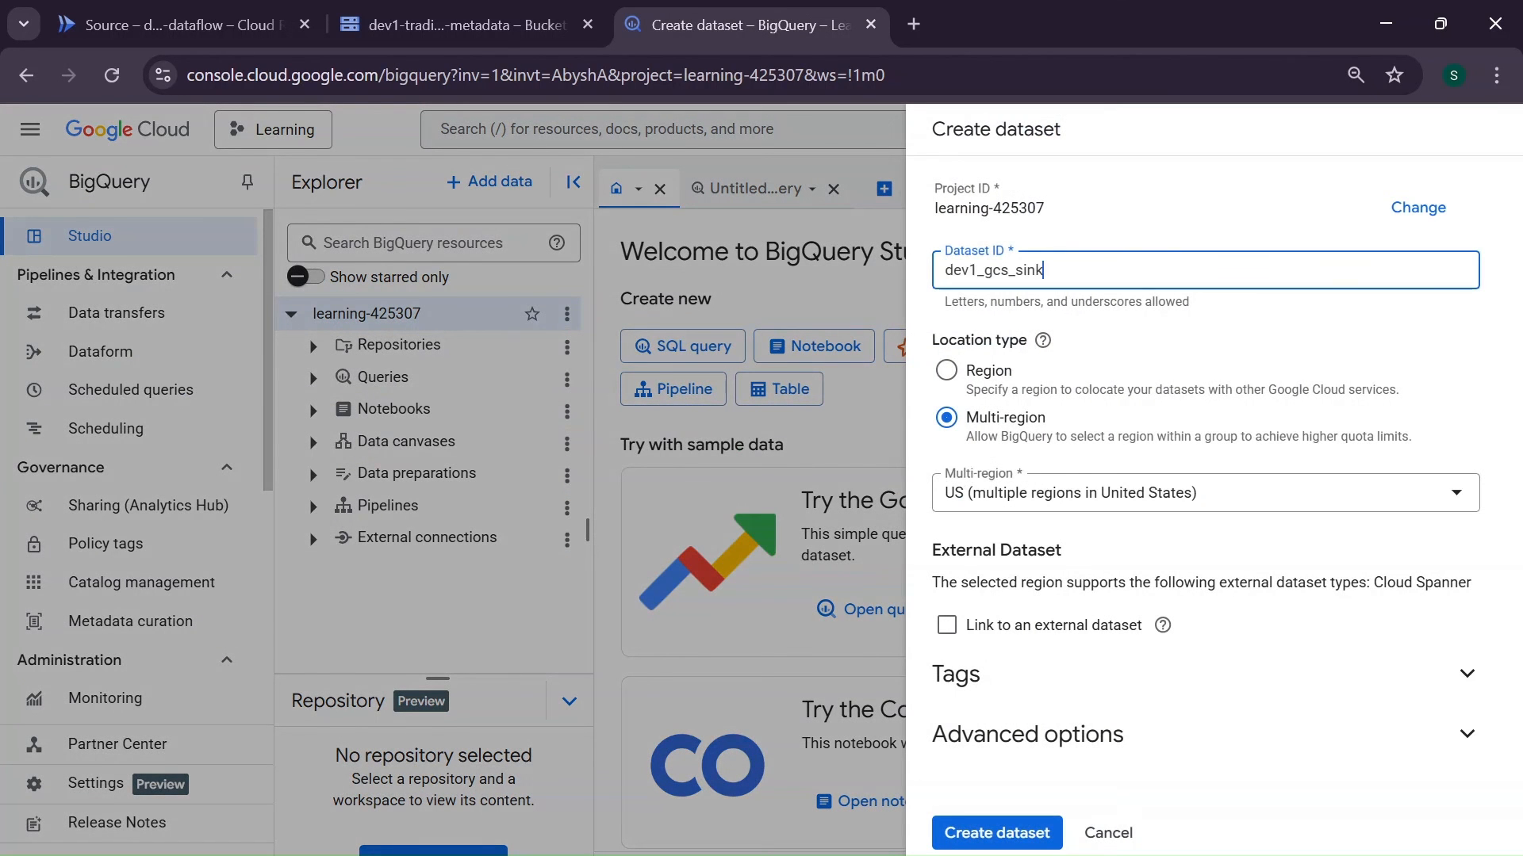
- Place the dataset in the single region us-east1 (South Carolina) and create it
{"action": "left_click", "coordinate": [946, 370]}
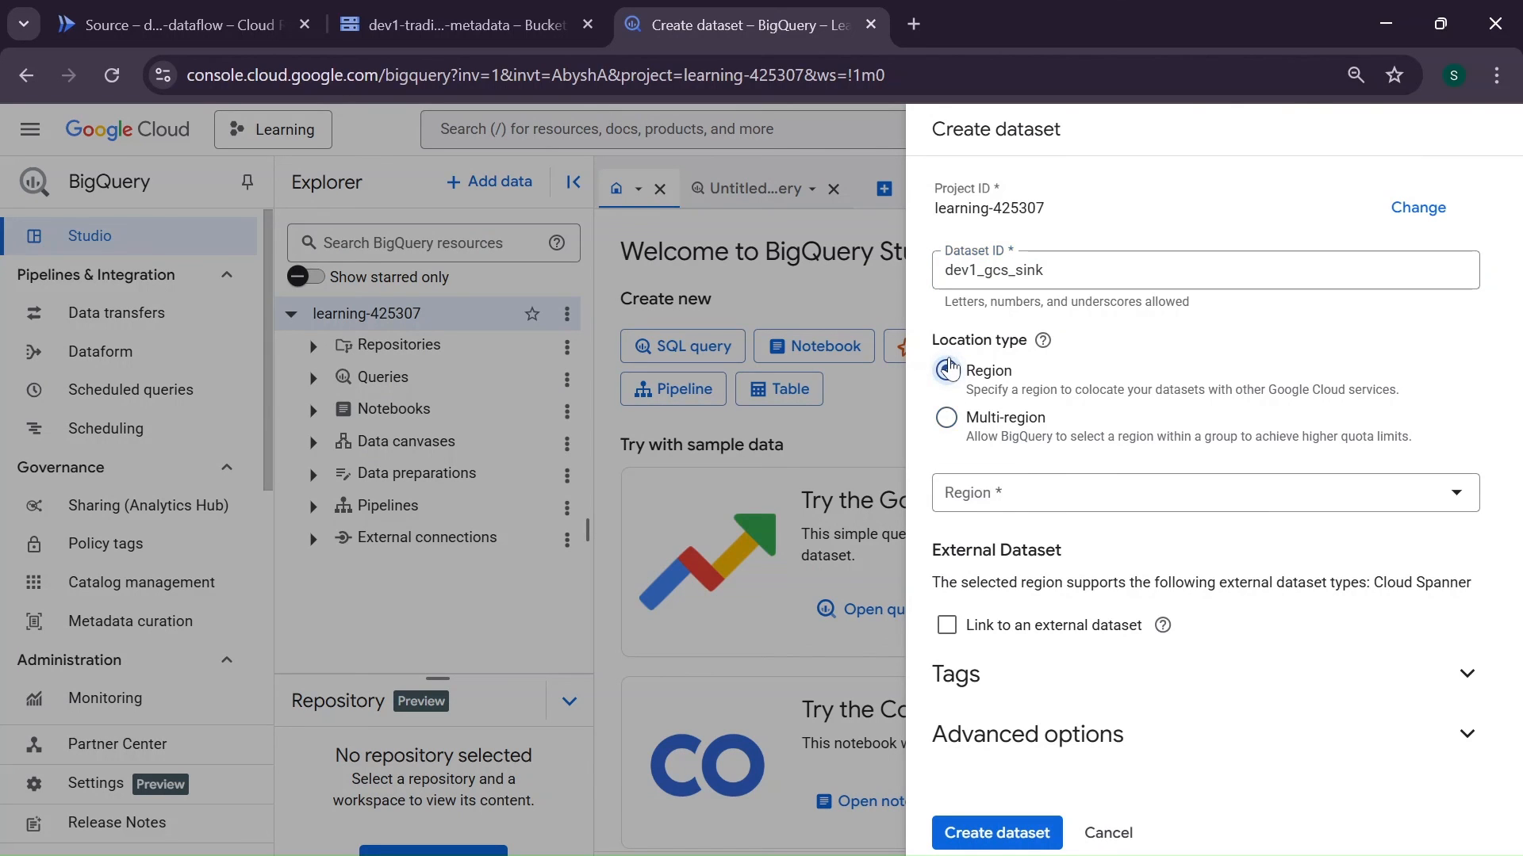
{"action": "left_click", "coordinate": [1075, 500]}
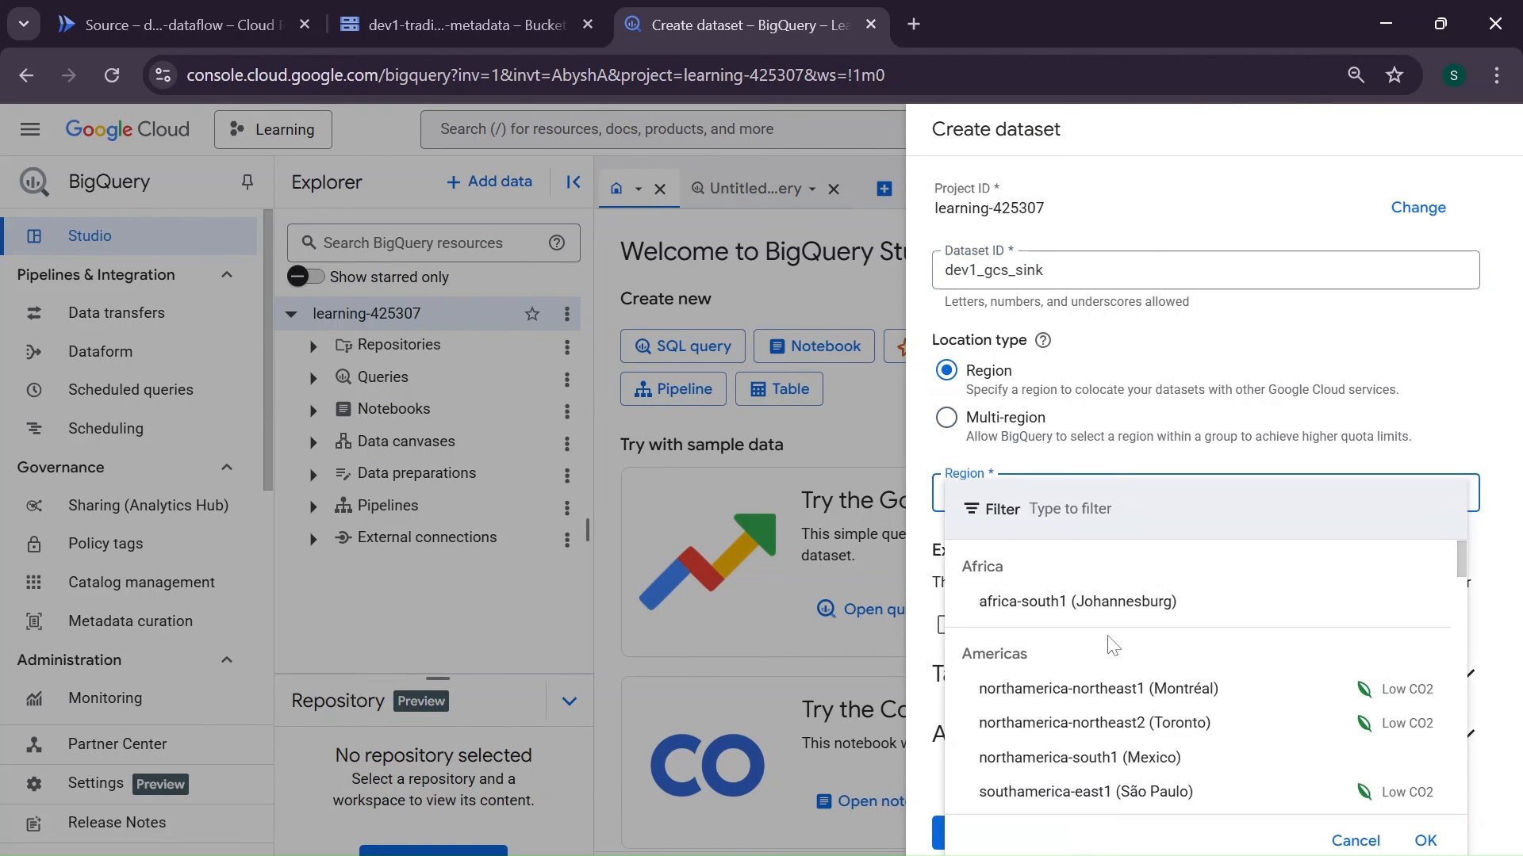
{"action": "scroll", "coordinate": [1109, 644], "scroll_direction": "down", "scroll_amount": 2}
{"action": "scroll", "coordinate": [1109, 648], "scroll_direction": "down", "scroll_amount": 1}
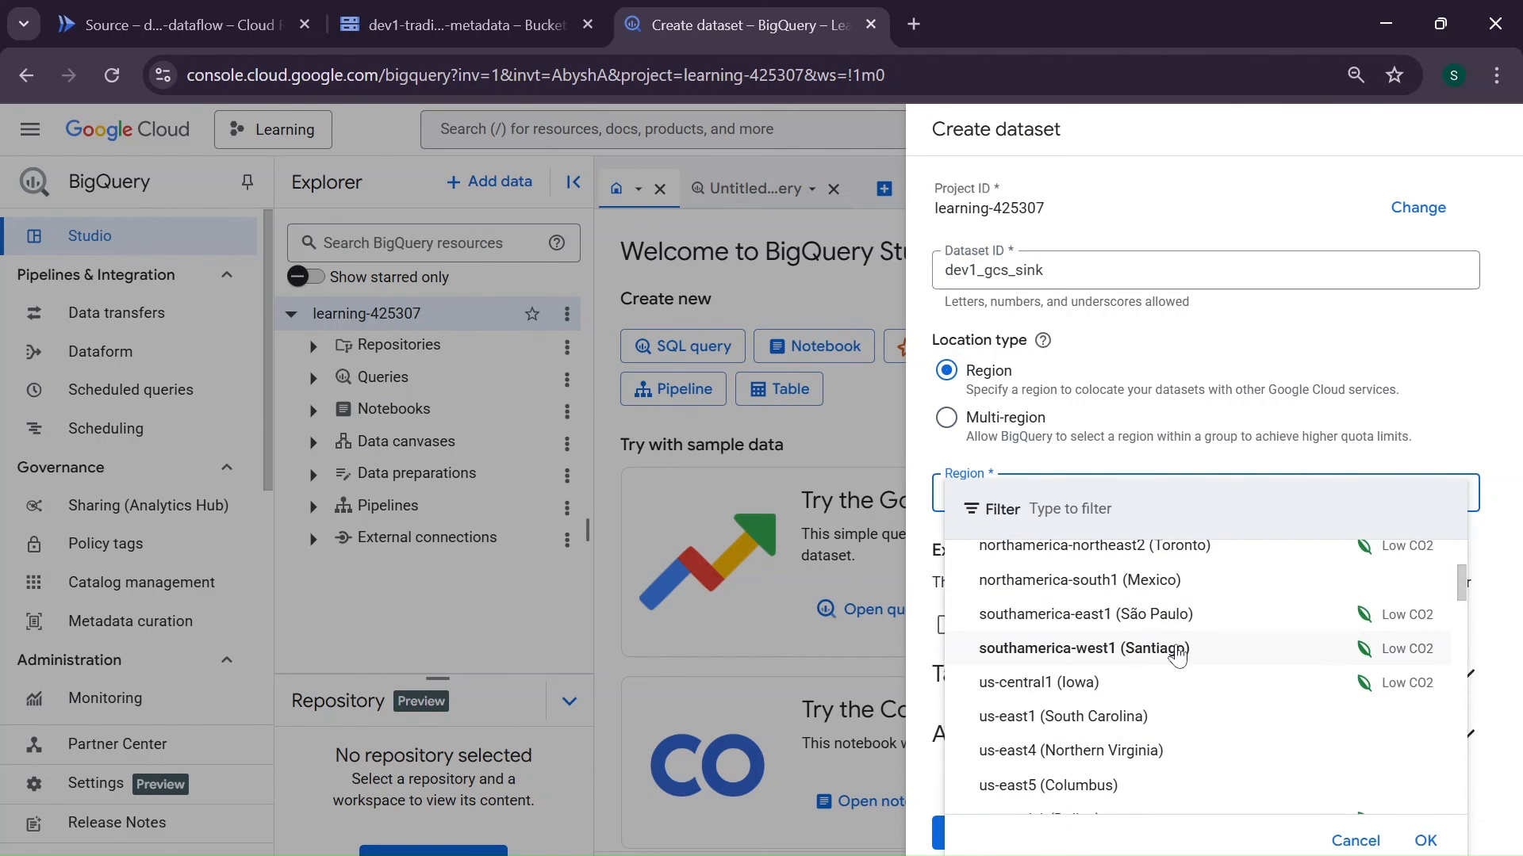
{"action": "scroll", "coordinate": [1176, 656], "scroll_direction": "down", "scroll_amount": 1}
{"action": "left_click", "coordinate": [1142, 672]}
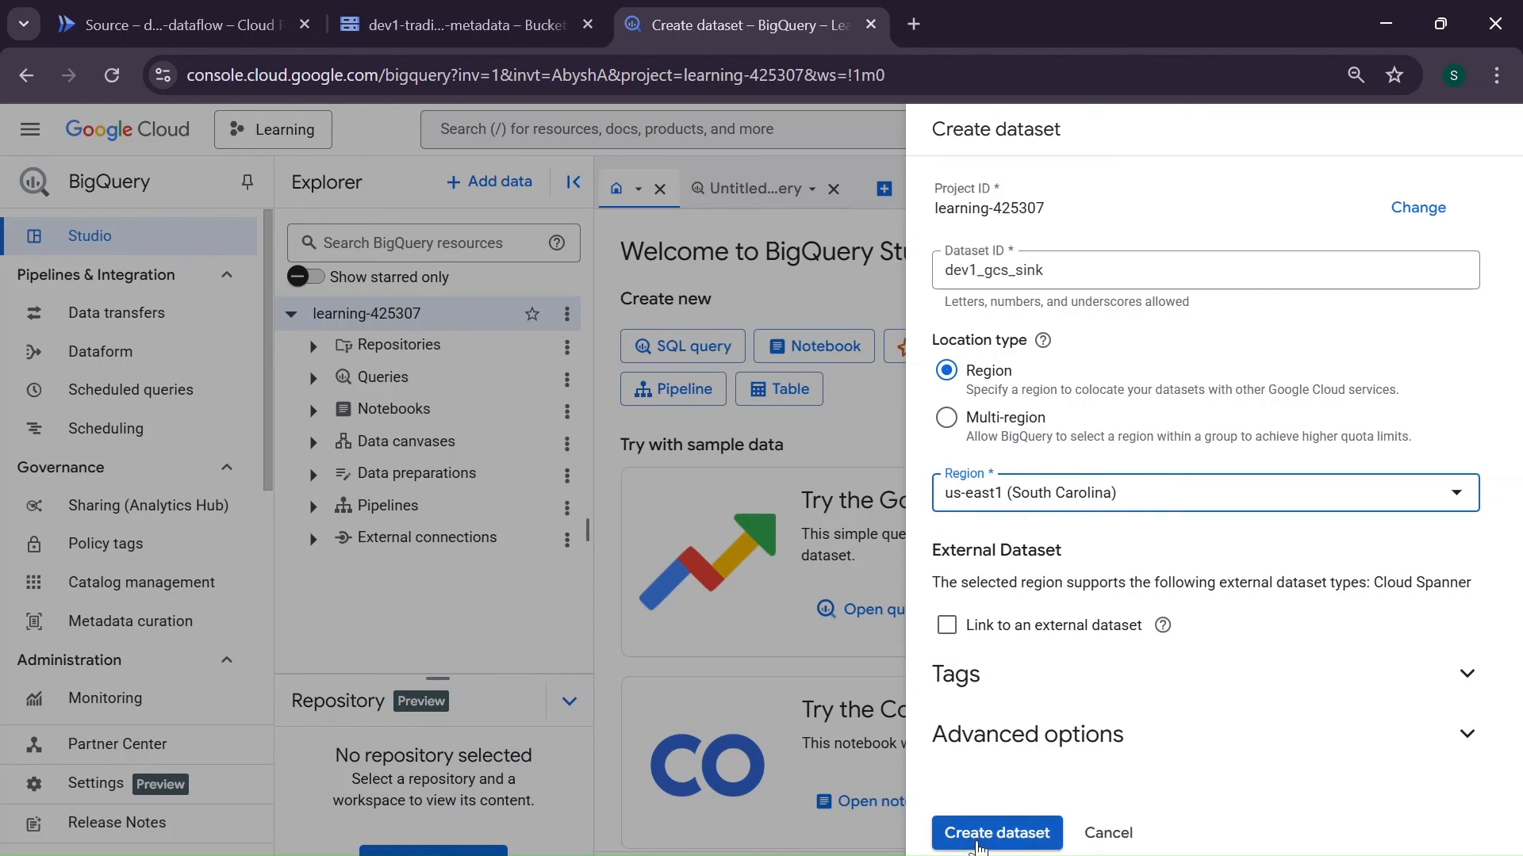
{"action": "left_click", "coordinate": [997, 835]}
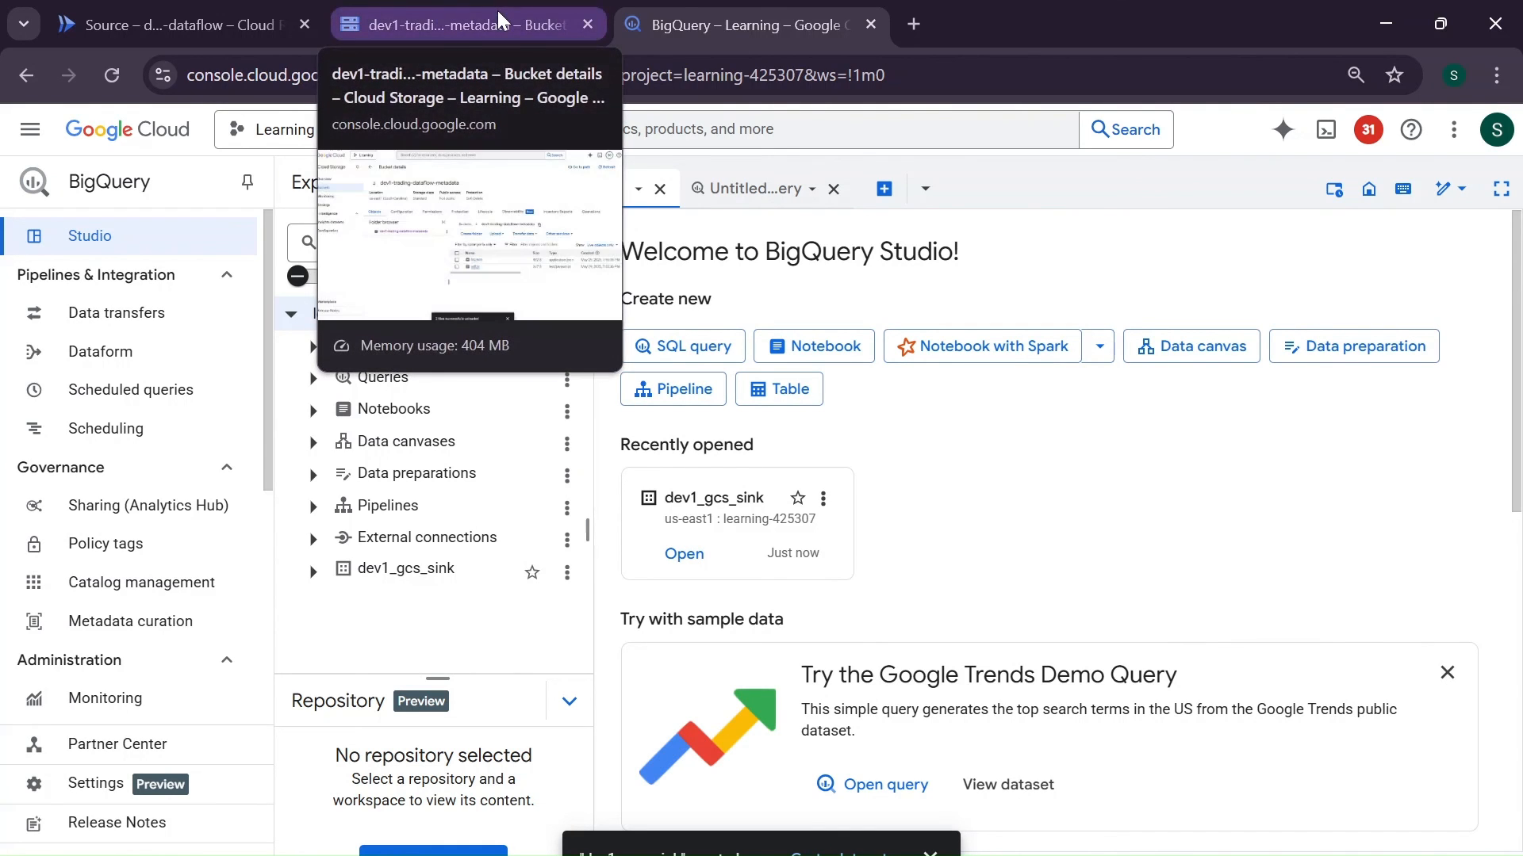
- Create an empty native table named dev1-df-cf-trading-data in dev1_gcs_sink, with no schema fields and no partitioning
{"action": "left_click", "coordinate": [388, 572]}
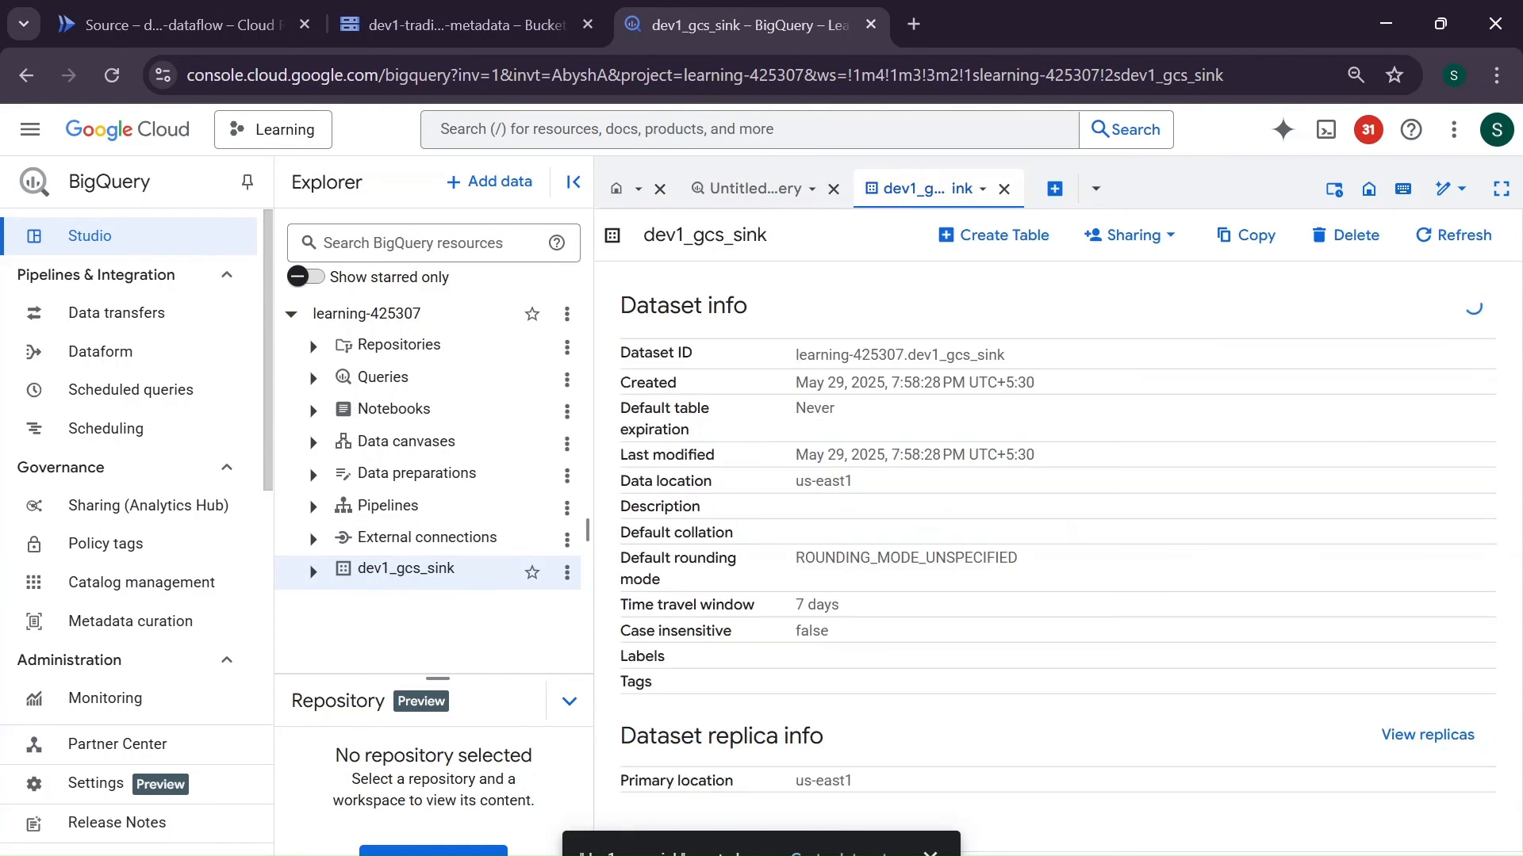
{"action": "left_click", "coordinate": [1001, 237]}
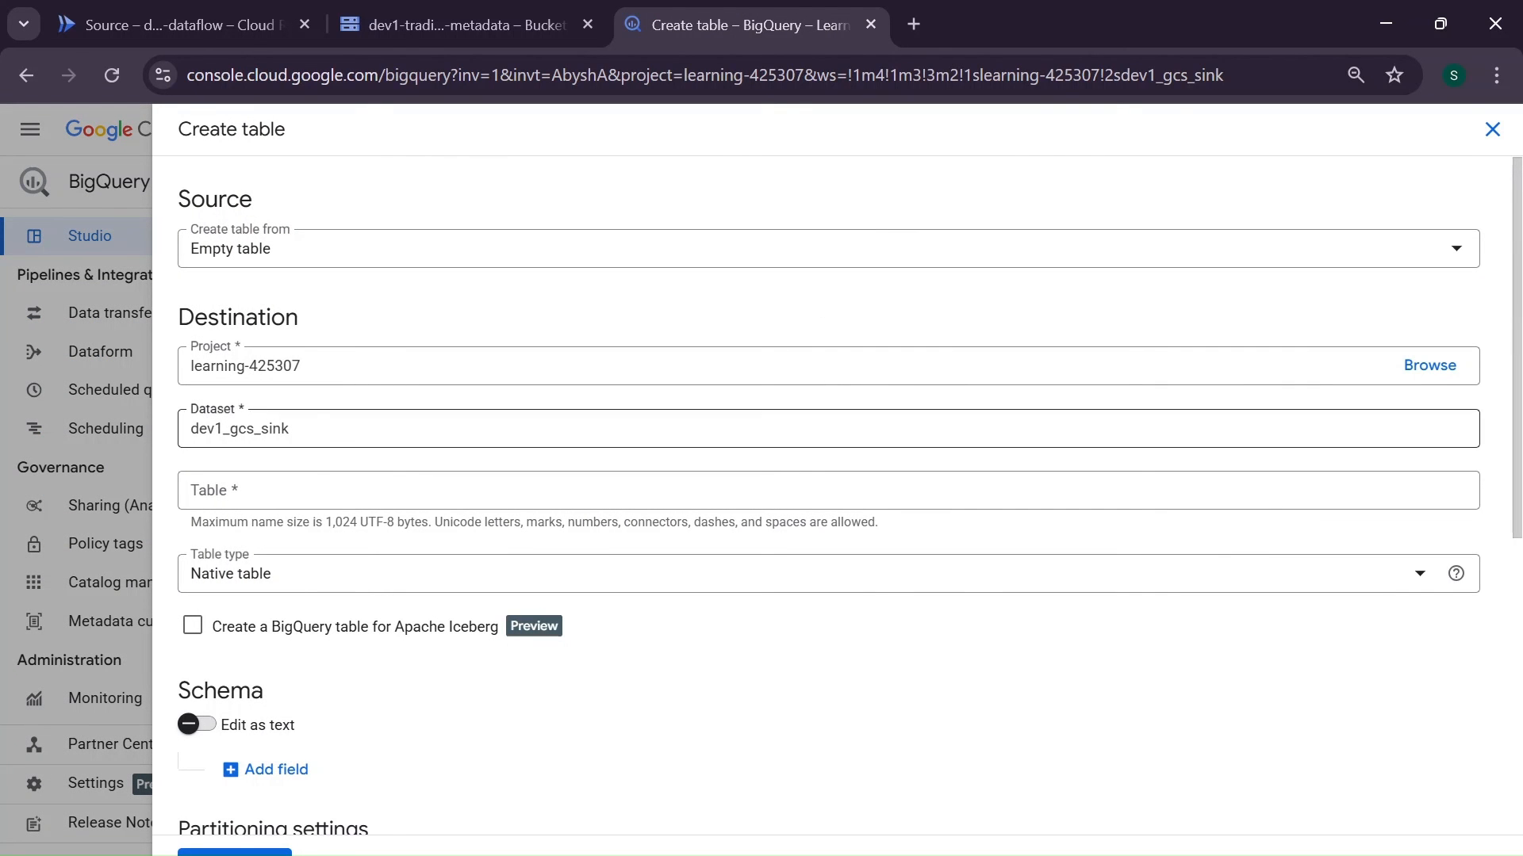
{"action": "left_click", "coordinate": [295, 489]}
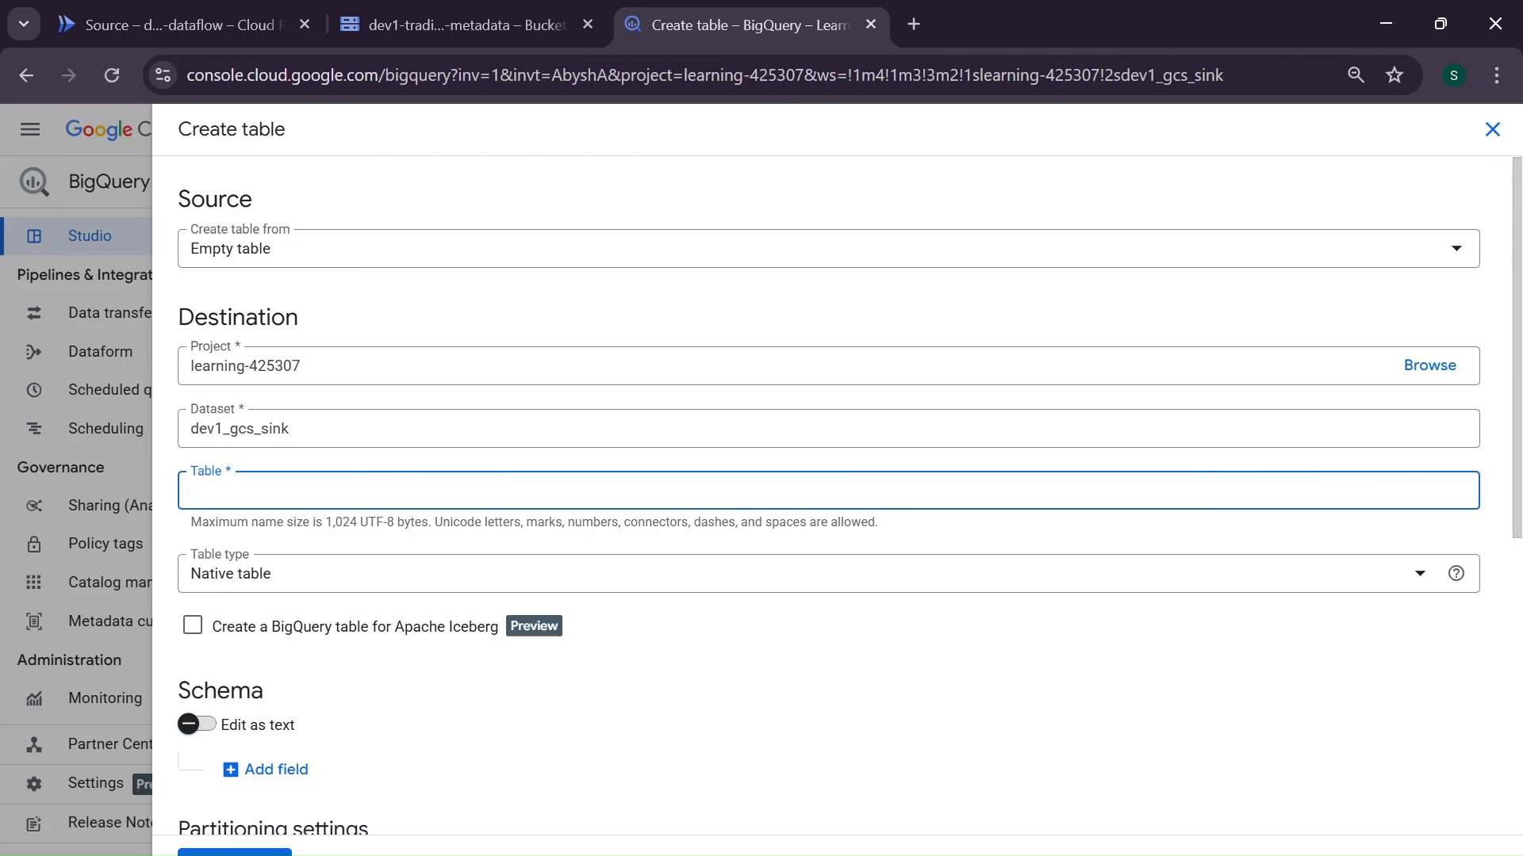
{"action": "type", "text": "dev1-df-cf-trading-data"}
{"action": "scroll", "coordinate": [364, 710], "scroll_direction": "down", "scroll_amount": 2}
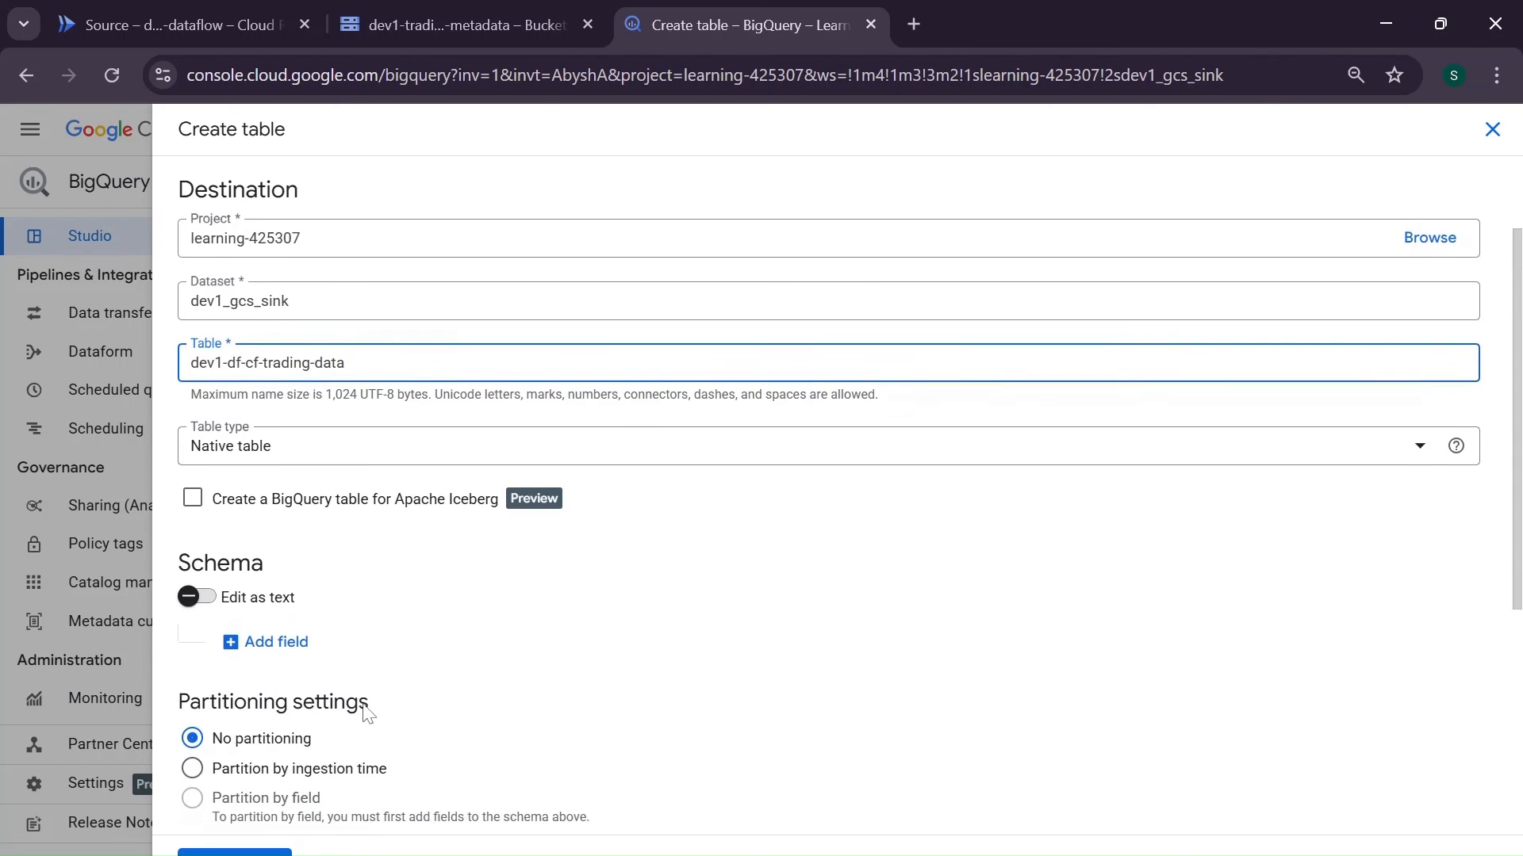
{"action": "scroll", "coordinate": [366, 713], "scroll_direction": "down", "scroll_amount": 2}
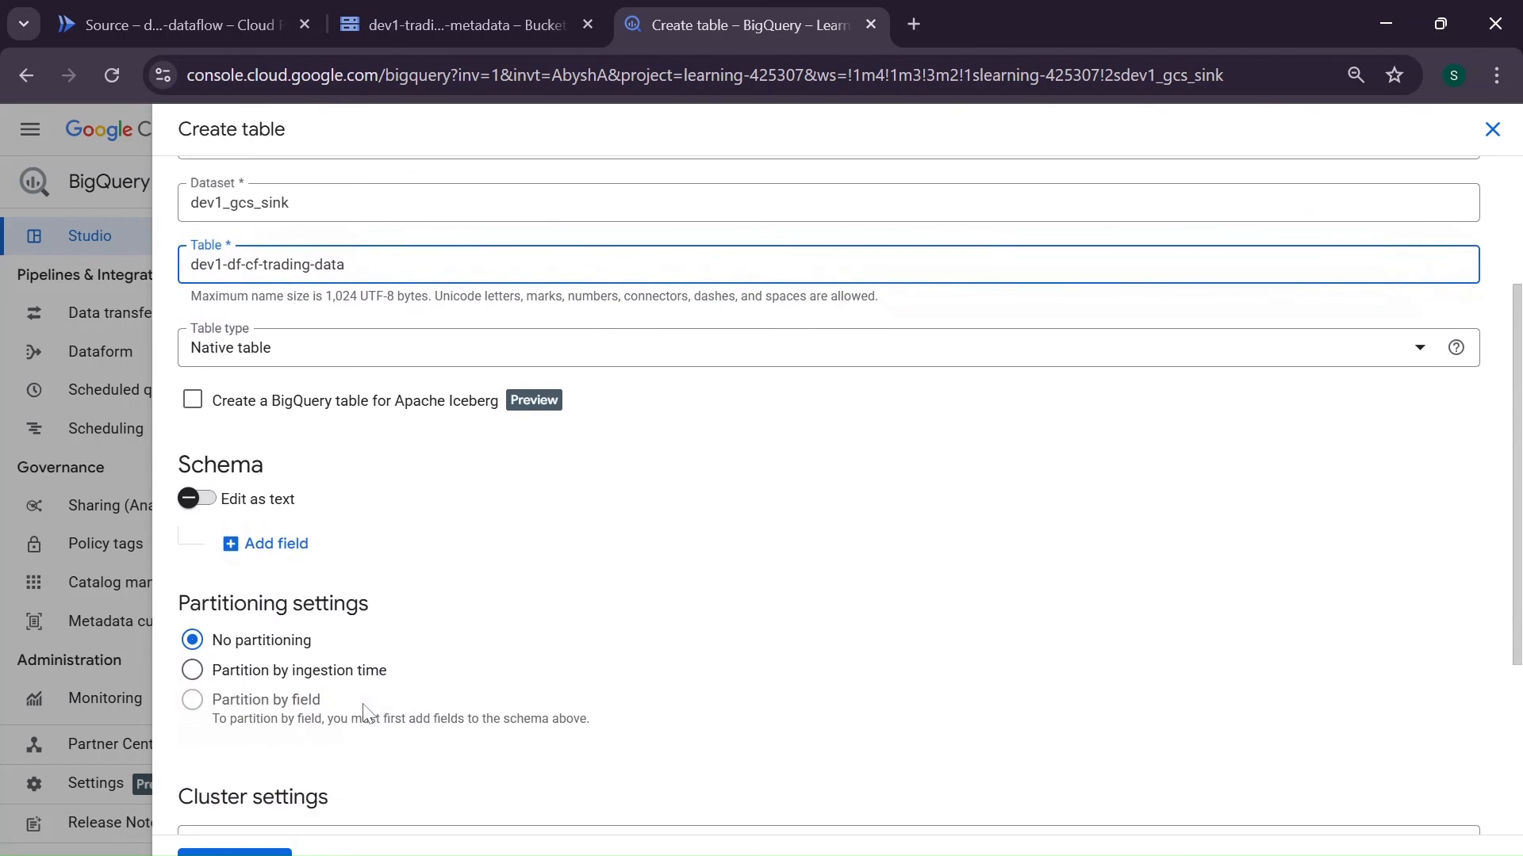
{"action": "scroll", "coordinate": [363, 710], "scroll_direction": "down", "scroll_amount": 3}
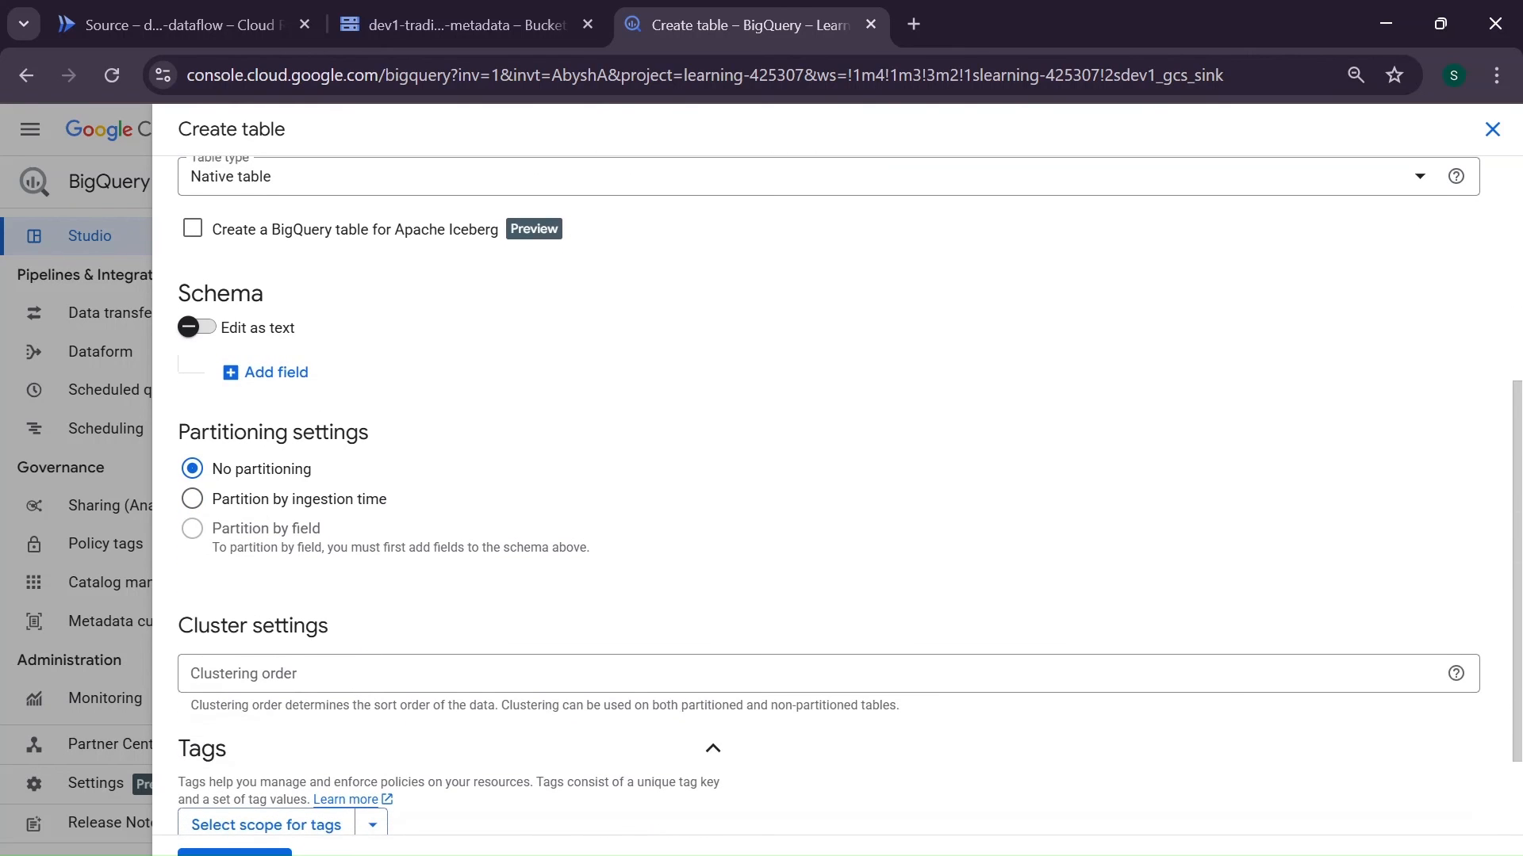
{"action": "scroll", "coordinate": [307, 359], "scroll_direction": "up", "scroll_amount": 3}
{"action": "scroll", "coordinate": [308, 359], "scroll_direction": "down", "scroll_amount": 5}
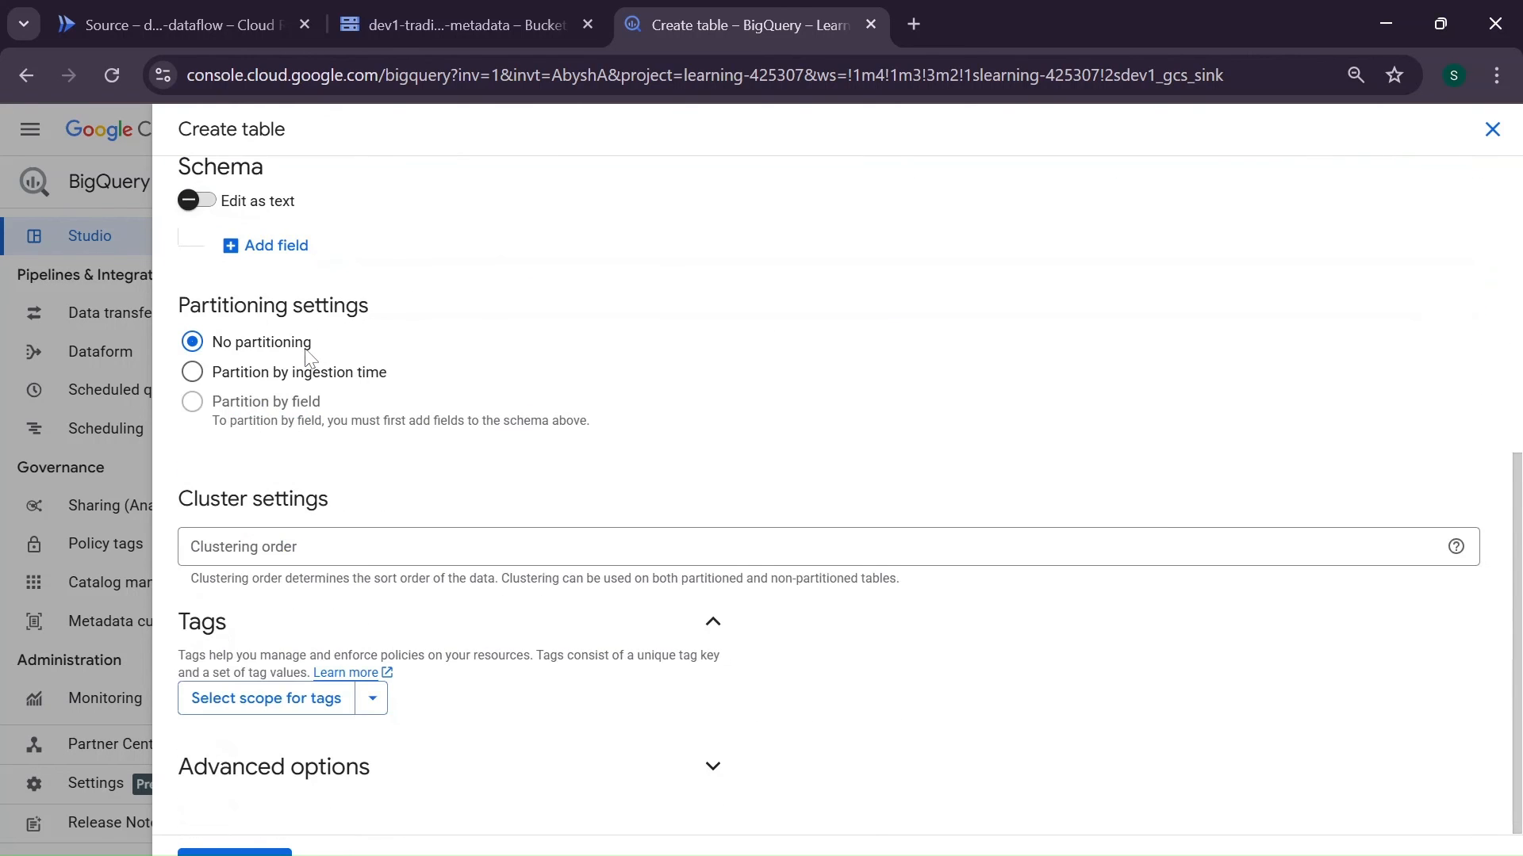
{"action": "scroll", "coordinate": [308, 359], "scroll_direction": "up", "scroll_amount": 7}
{"action": "scroll", "coordinate": [308, 358], "scroll_direction": "down", "scroll_amount": 5}
{"action": "left_click", "coordinate": [235, 851]}
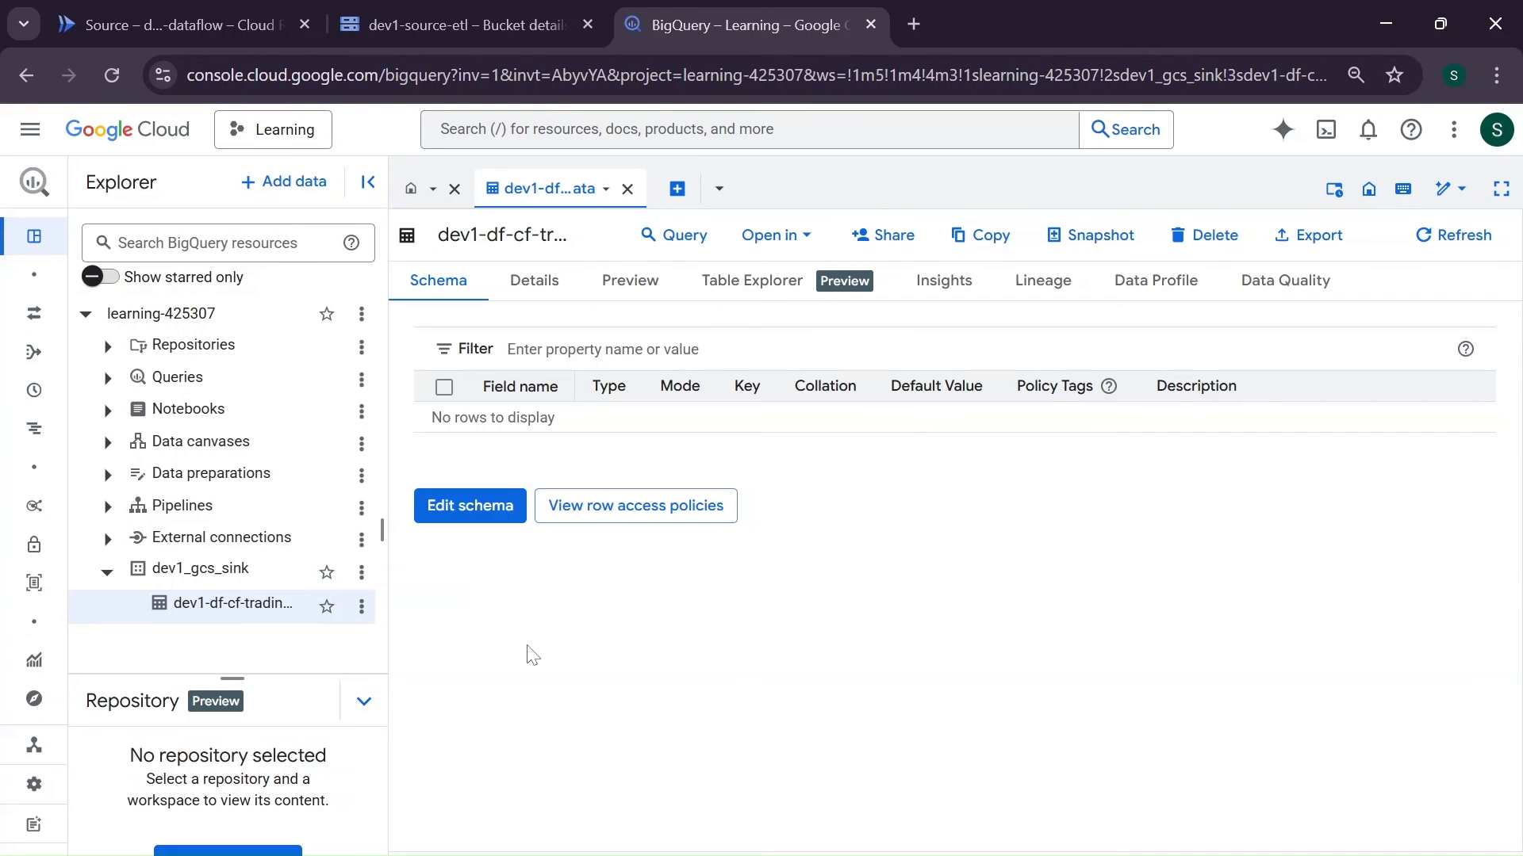